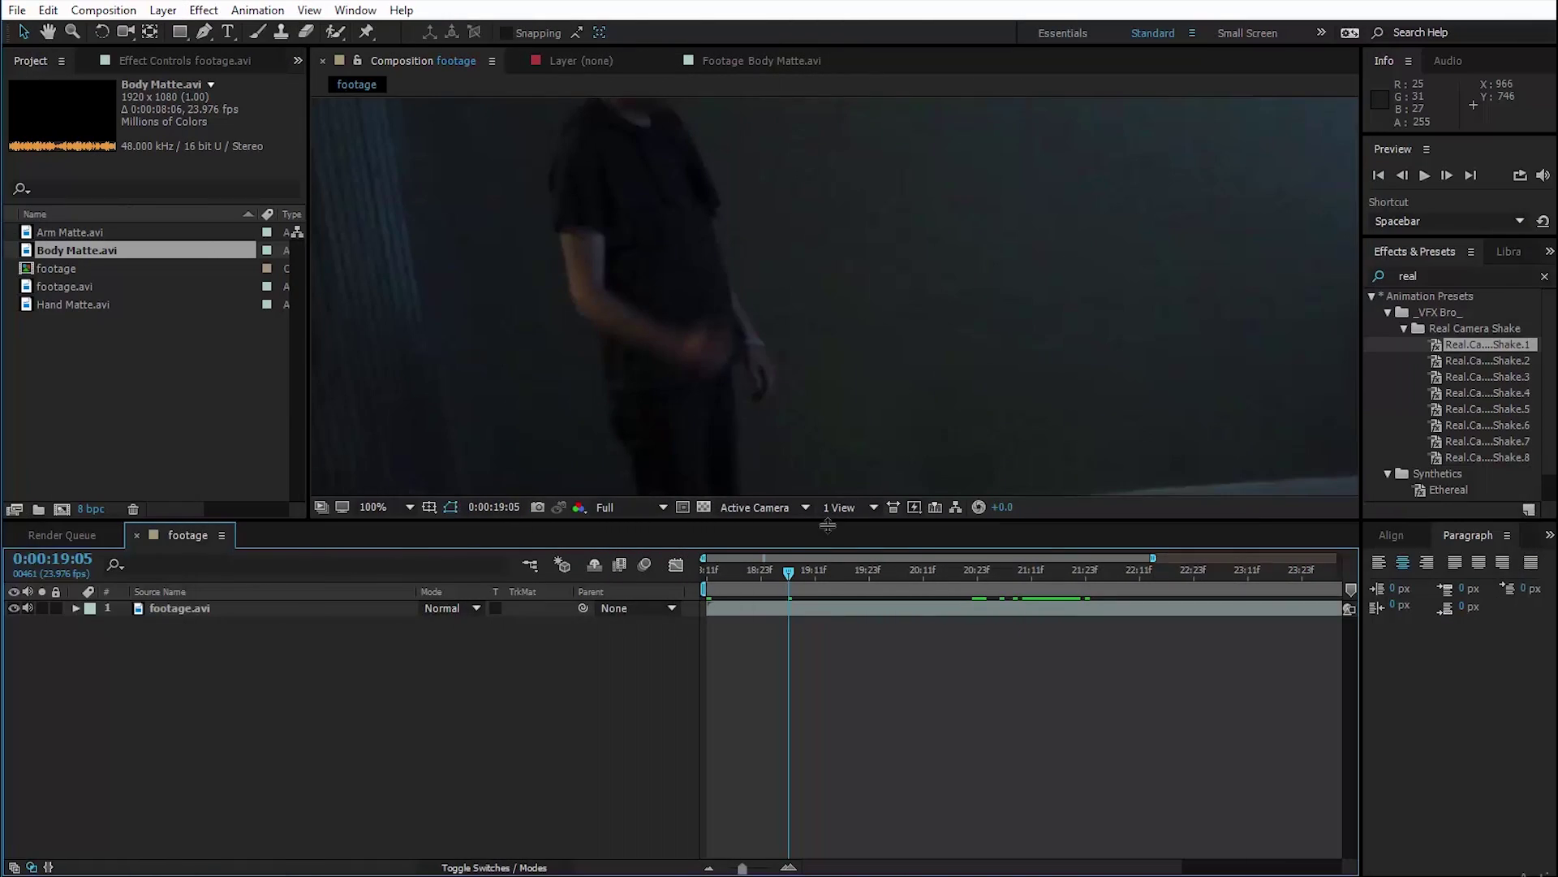
# Resize the composition viewer and set its magnification to Fit up to 100%.
pyautogui.moveTo(829, 528); pyautogui.dragTo(823, 780)
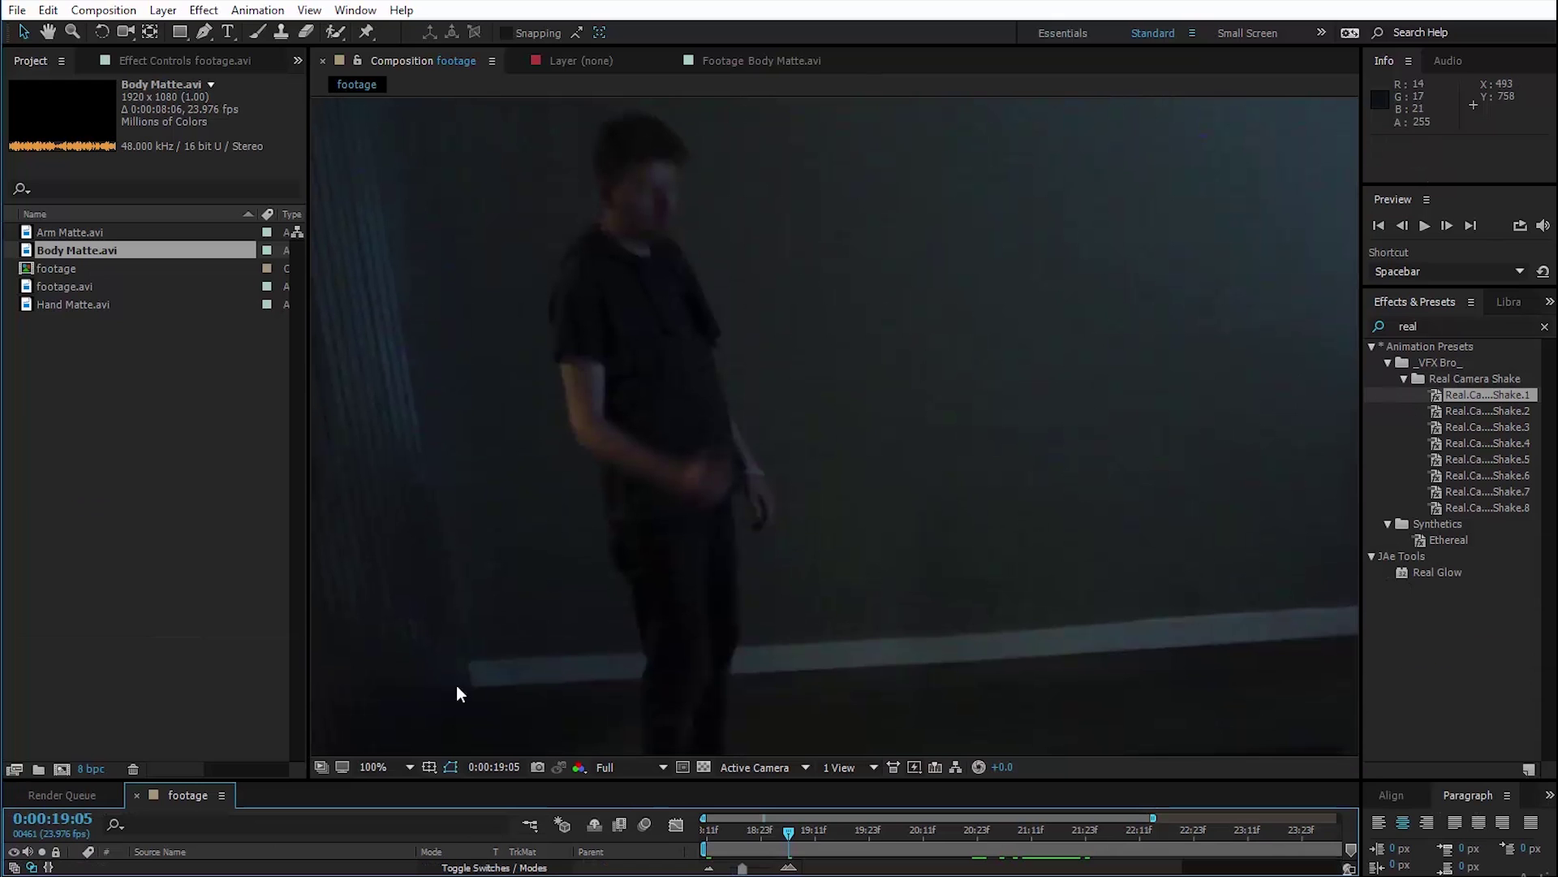
pyautogui.click(388, 765)
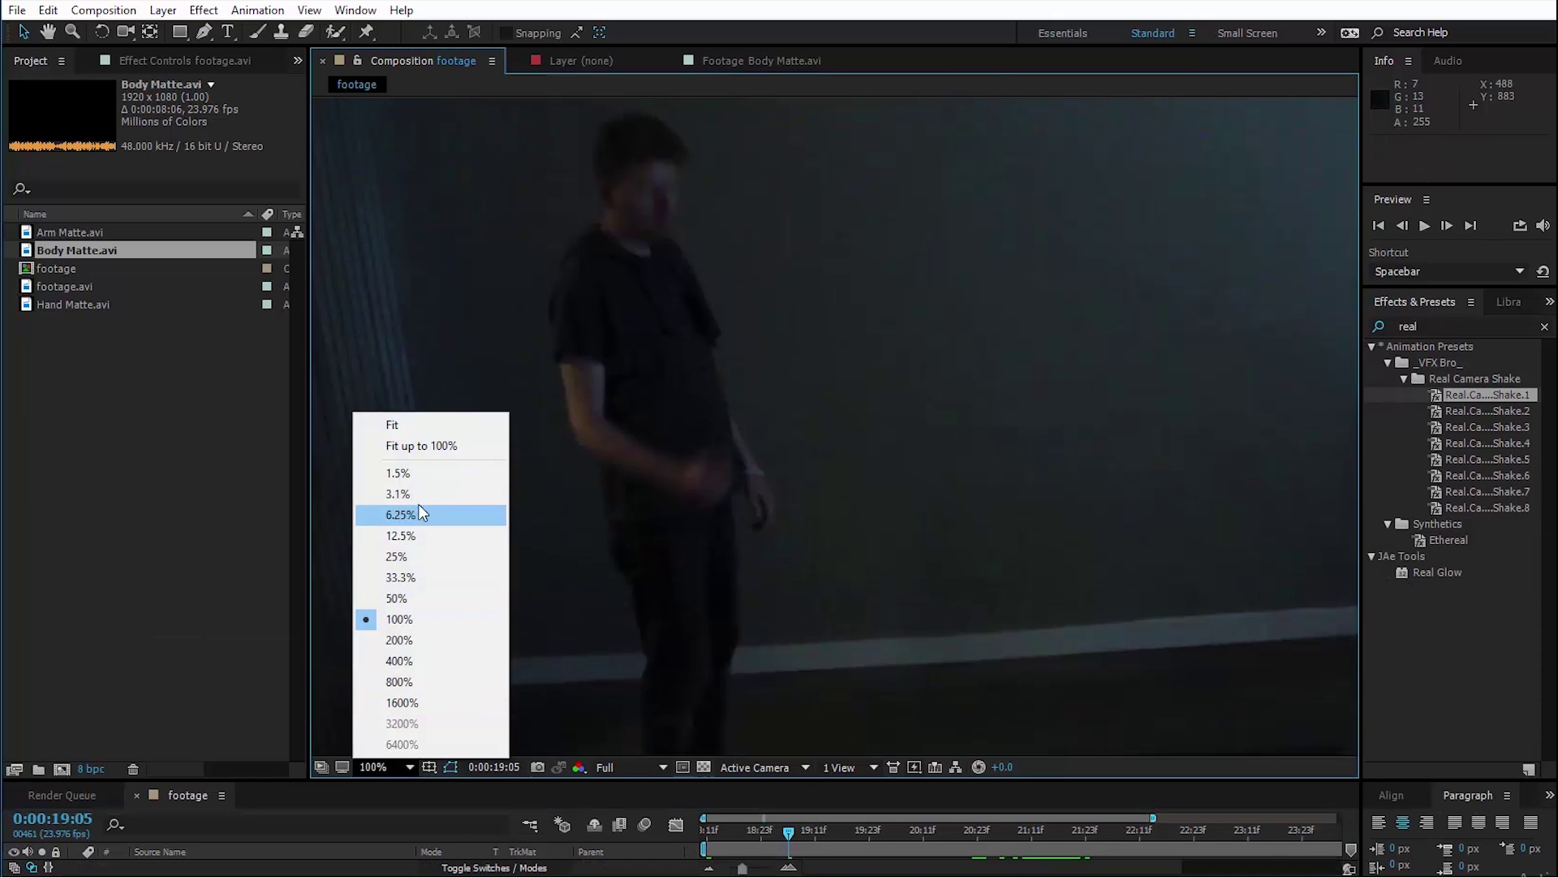
pyautogui.click(411, 449)
pyautogui.moveTo(800, 721); pyautogui.dragTo(799, 702)
# Scrub the footage between 0:00:20:14 and 0:00:20:00, examining the man's feet and the floor lighting up close.
pyautogui.moveTo(785, 755); pyautogui.dragTo(932, 766)
pyautogui.scroll(2, 866, 511)
pyautogui.scroll(-4, 977, 530)
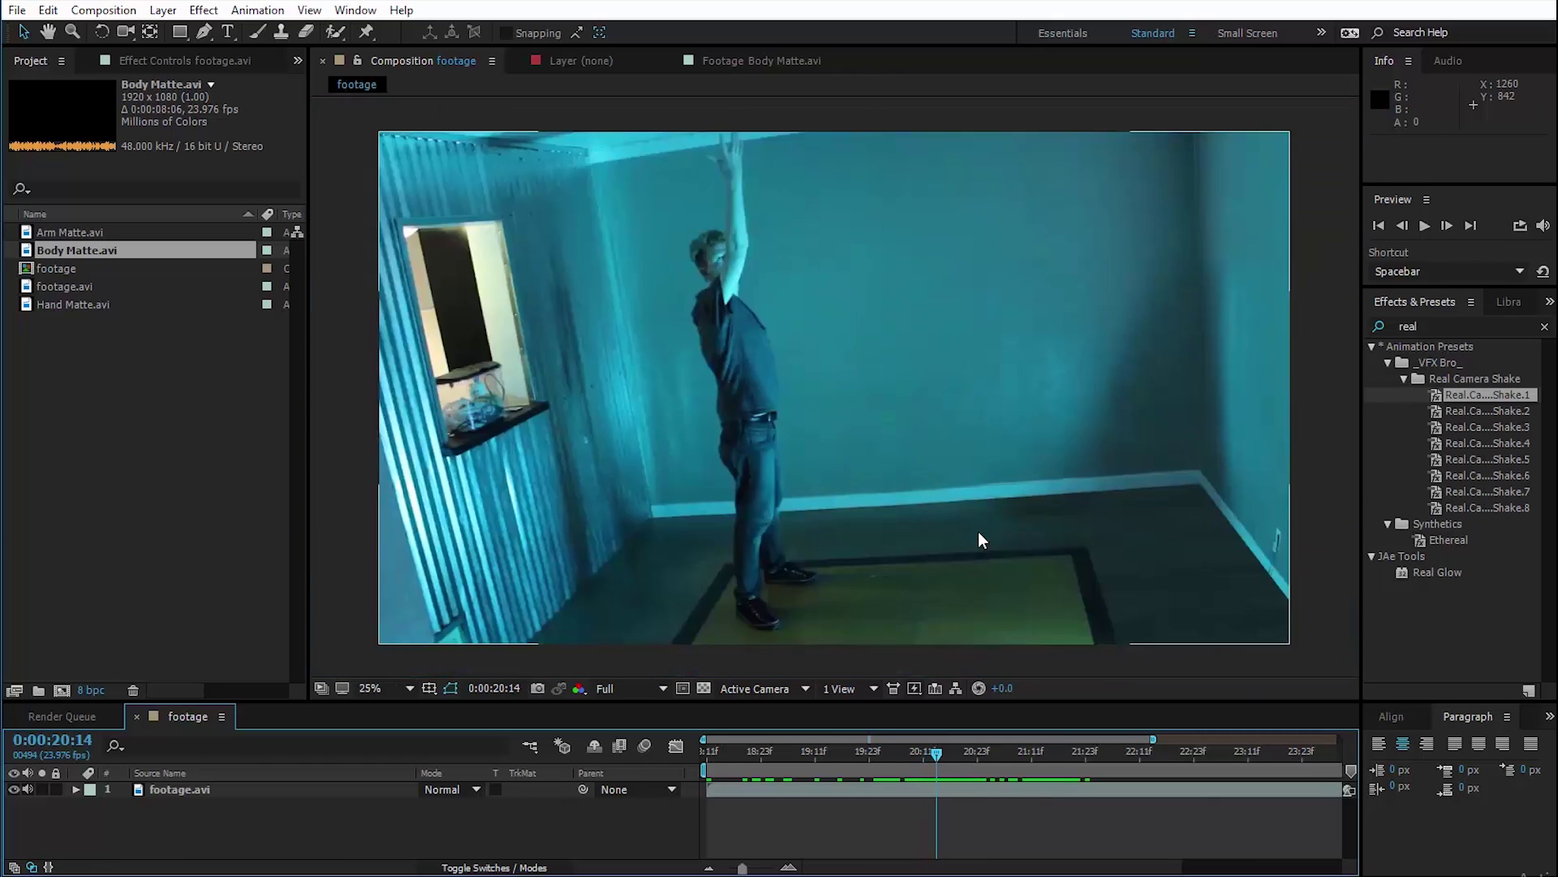
pyautogui.scroll(2, 977, 532)
pyautogui.moveTo(937, 503); pyautogui.dragTo(937, 203)
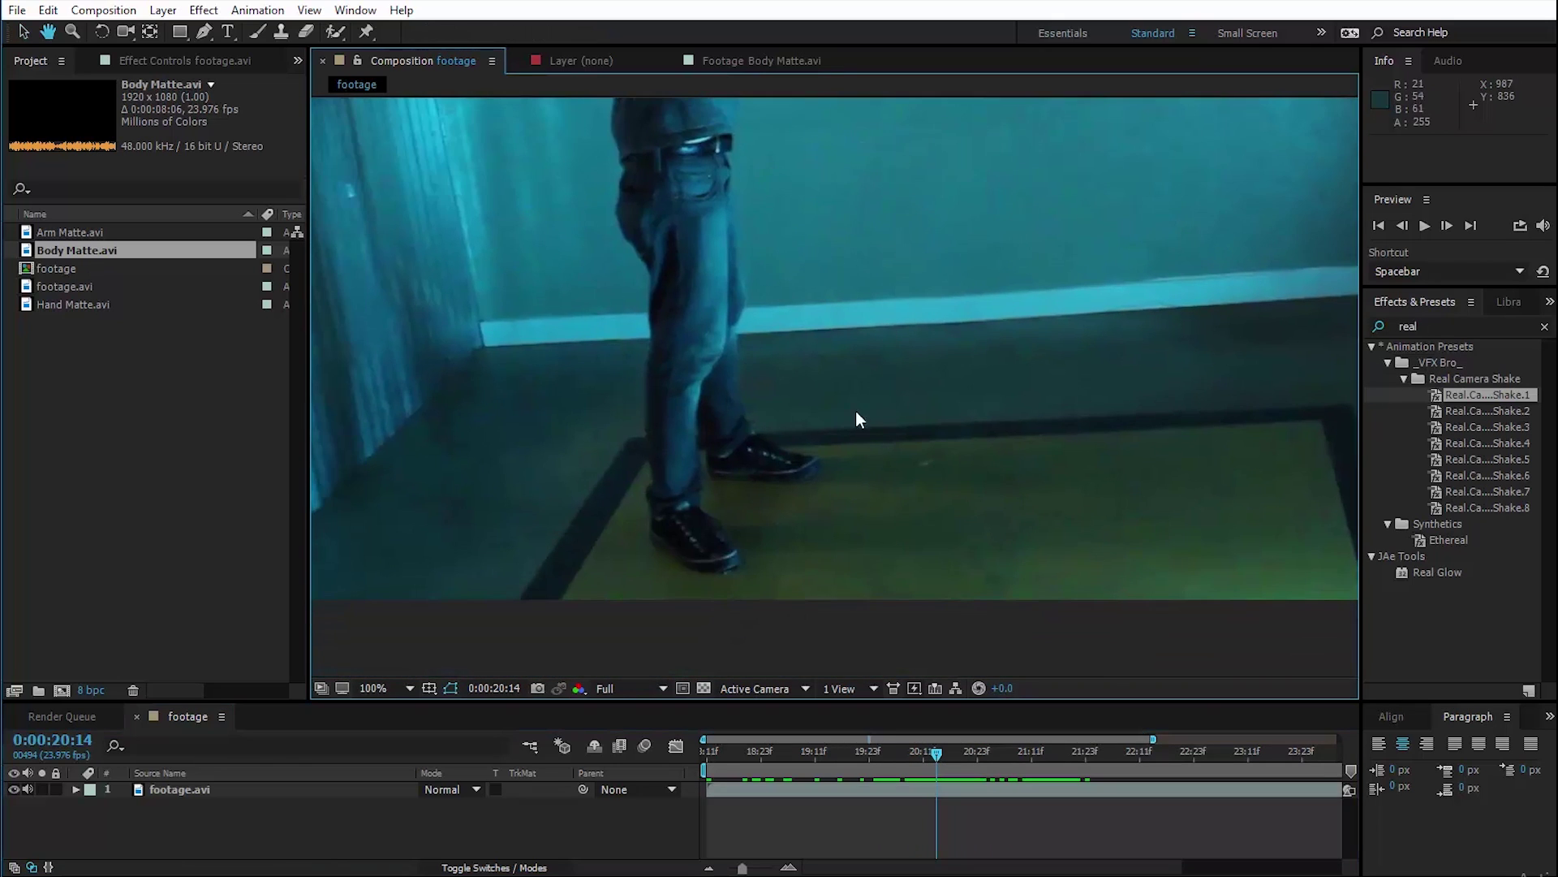
pyautogui.scroll(1, 732, 575)
pyautogui.moveTo(824, 396); pyautogui.dragTo(870, 274)
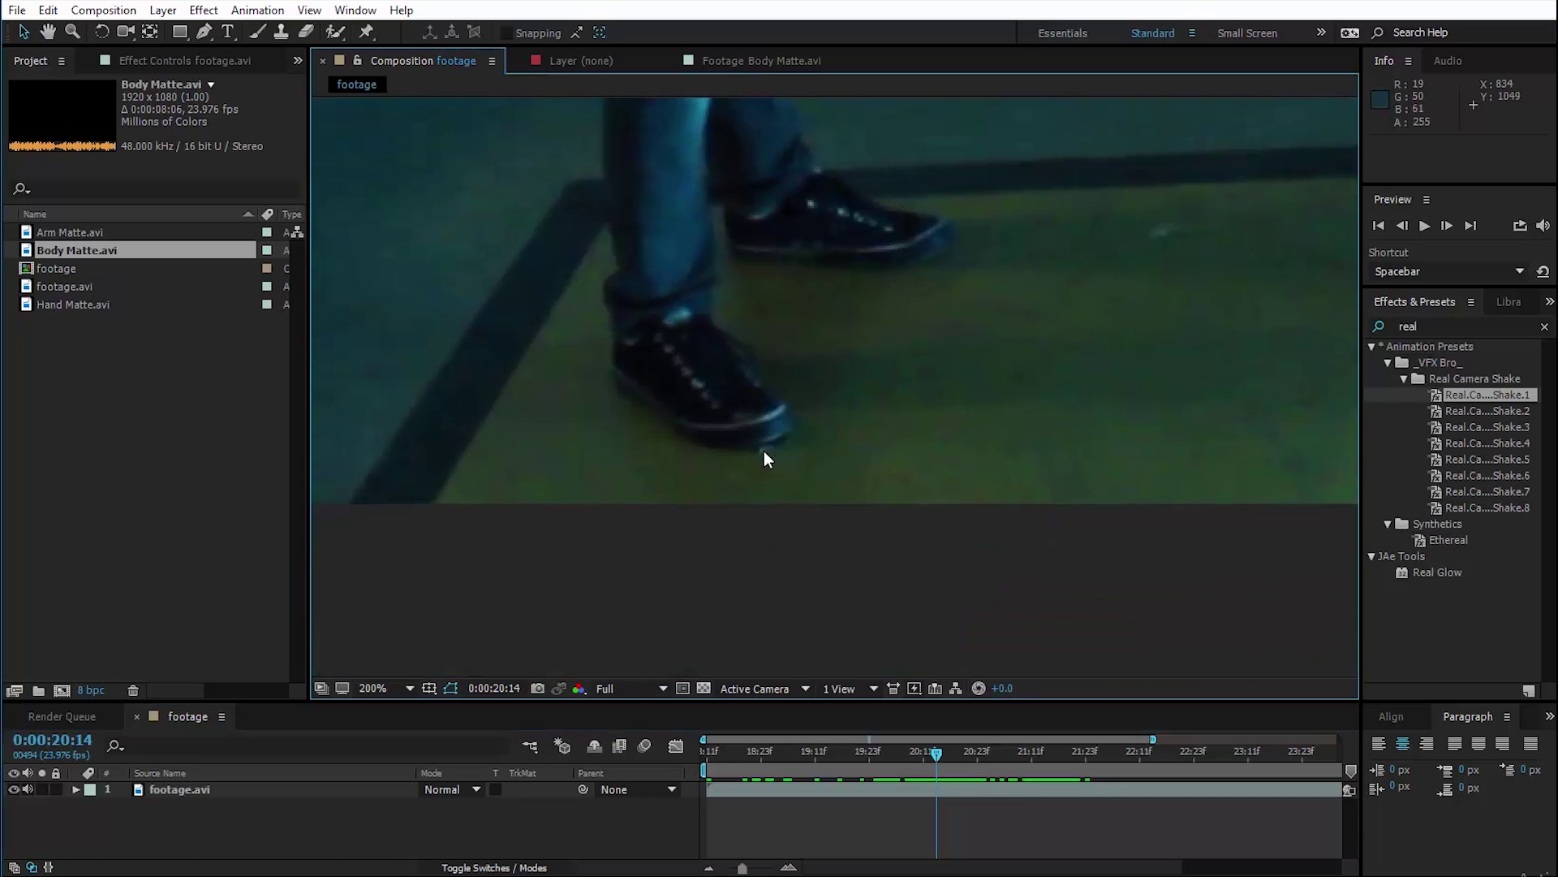
pyautogui.moveTo(956, 760); pyautogui.dragTo(874, 771)
pyautogui.scroll(-3, 889, 519)
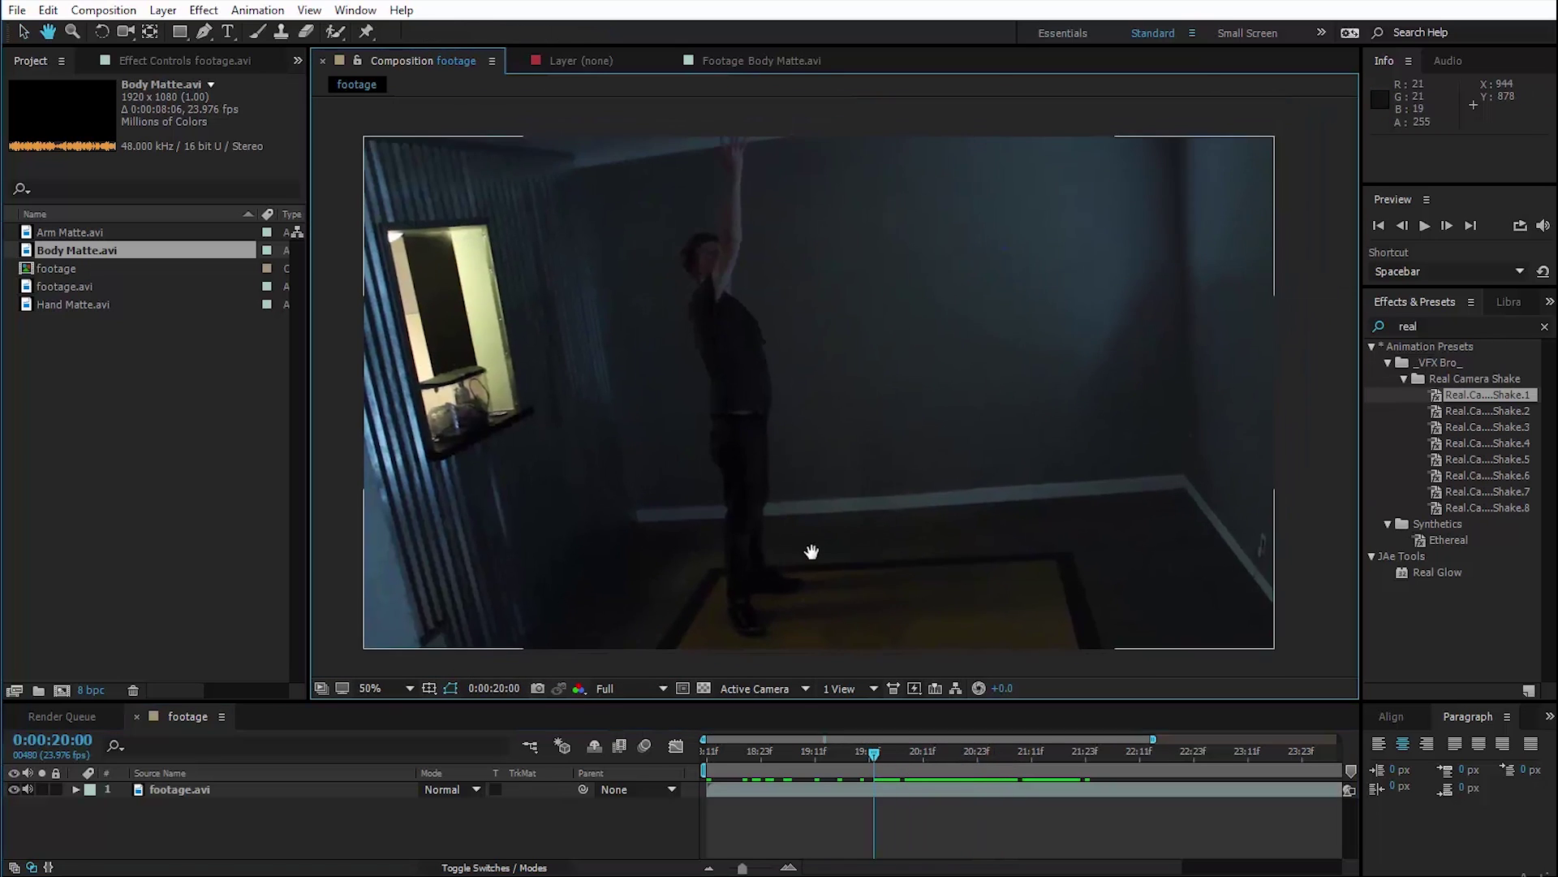
# Play and scrub the footage composition to examine the room's changing light from the raised-arm pose to the outstretched hand at 0:00:22:01.
pyautogui.moveTo(875, 757)
pyautogui.mouseDown()
pyautogui.moveTo(947, 762)
pyautogui.moveTo(888, 765)
pyautogui.mouseUp()
pyautogui.press('space')
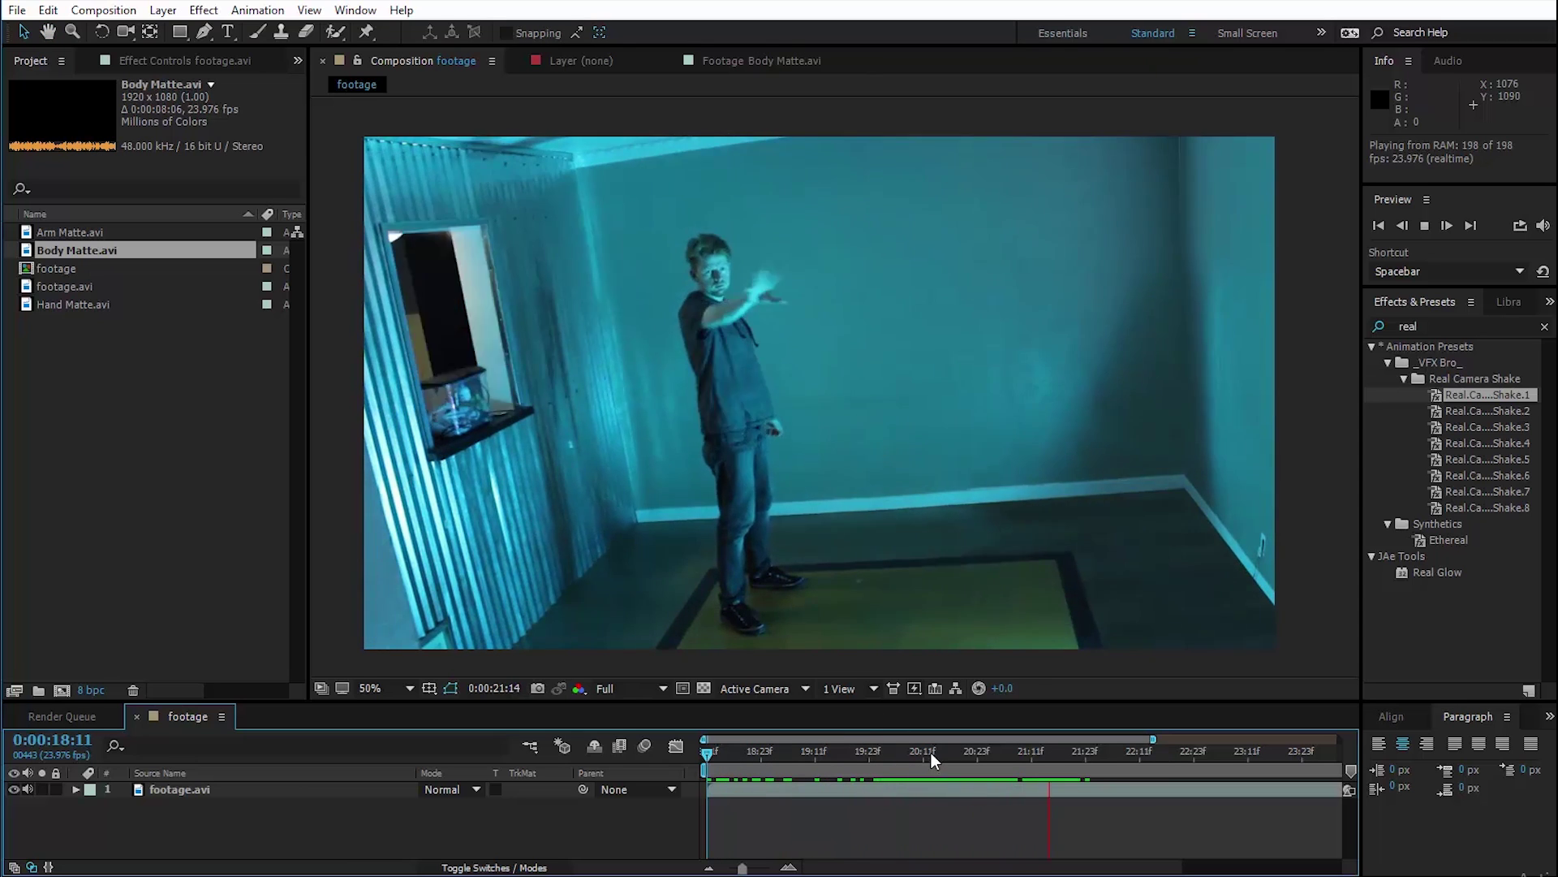
pyautogui.click(932, 755)
pyautogui.moveTo(932, 752); pyautogui.dragTo(962, 761)
pyautogui.press('space')
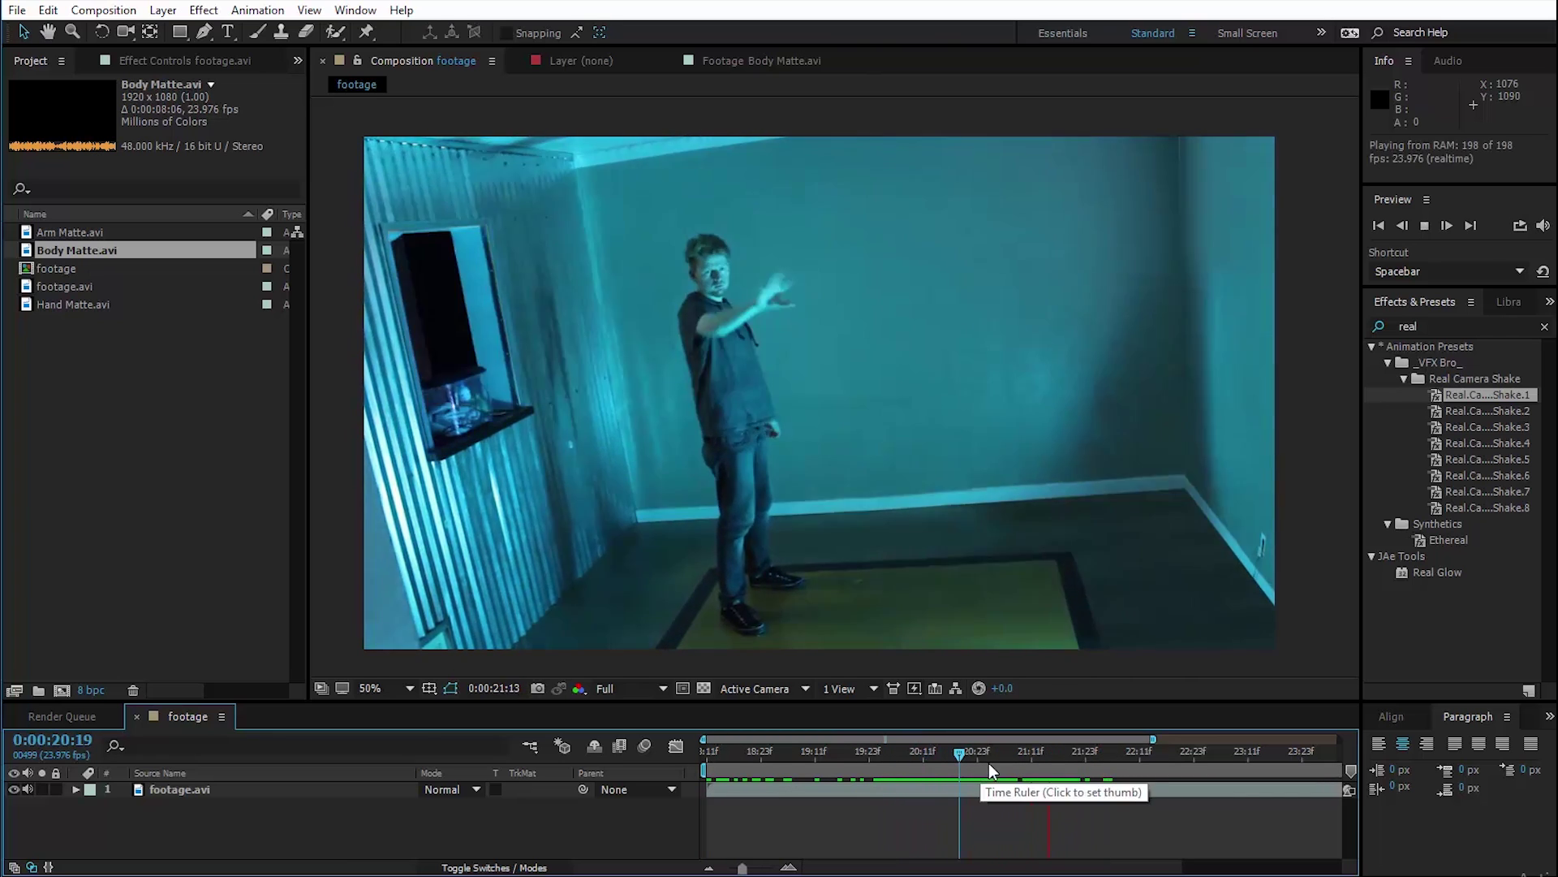
pyautogui.moveTo(847, 755); pyautogui.dragTo(933, 753)
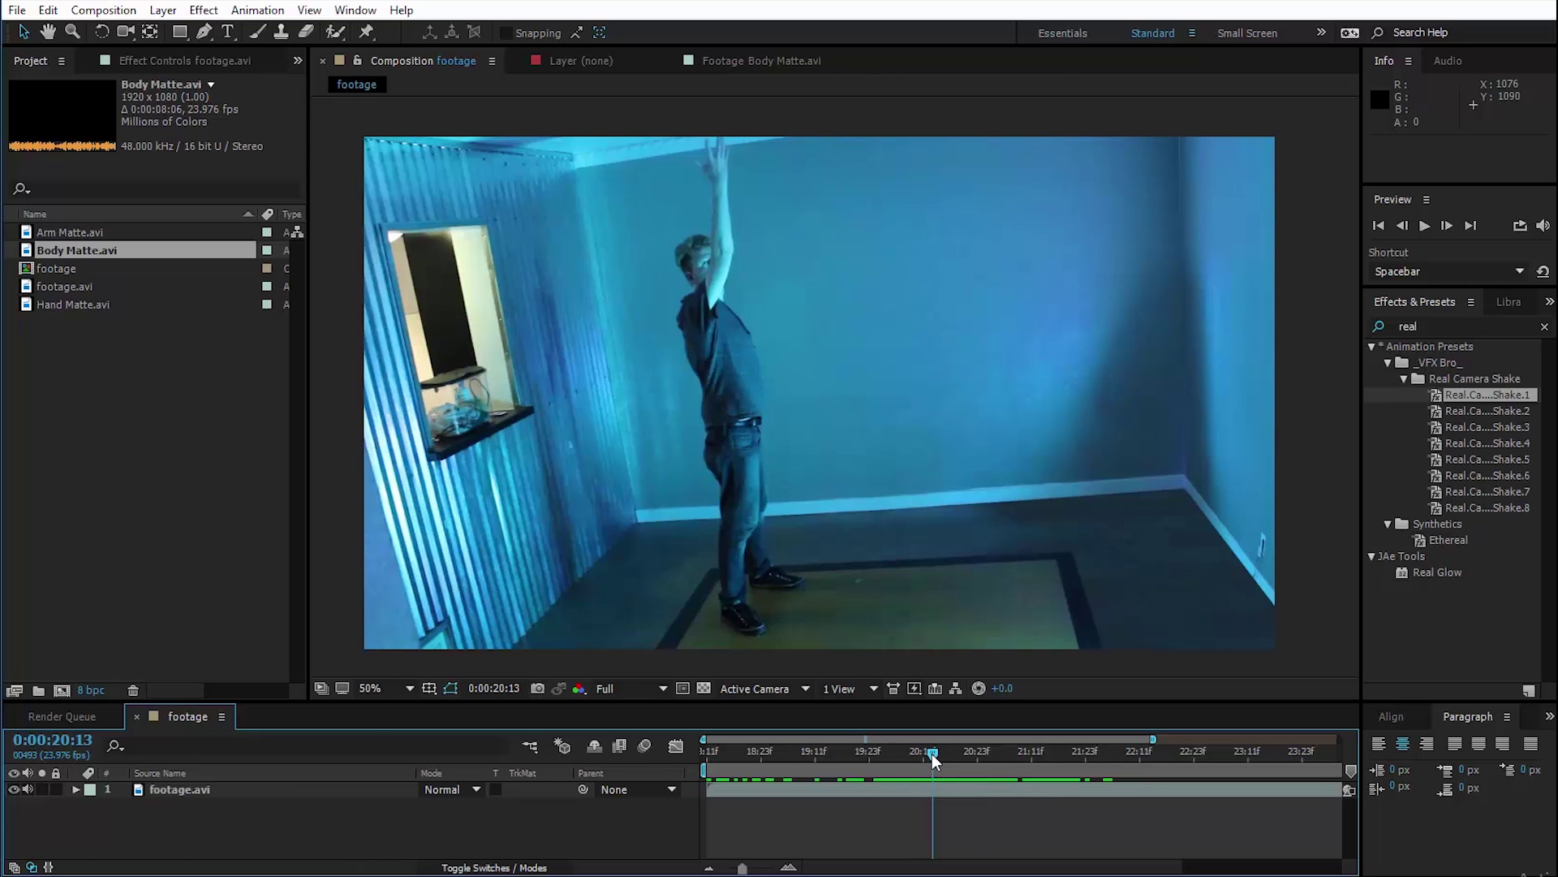
pyautogui.press('space')
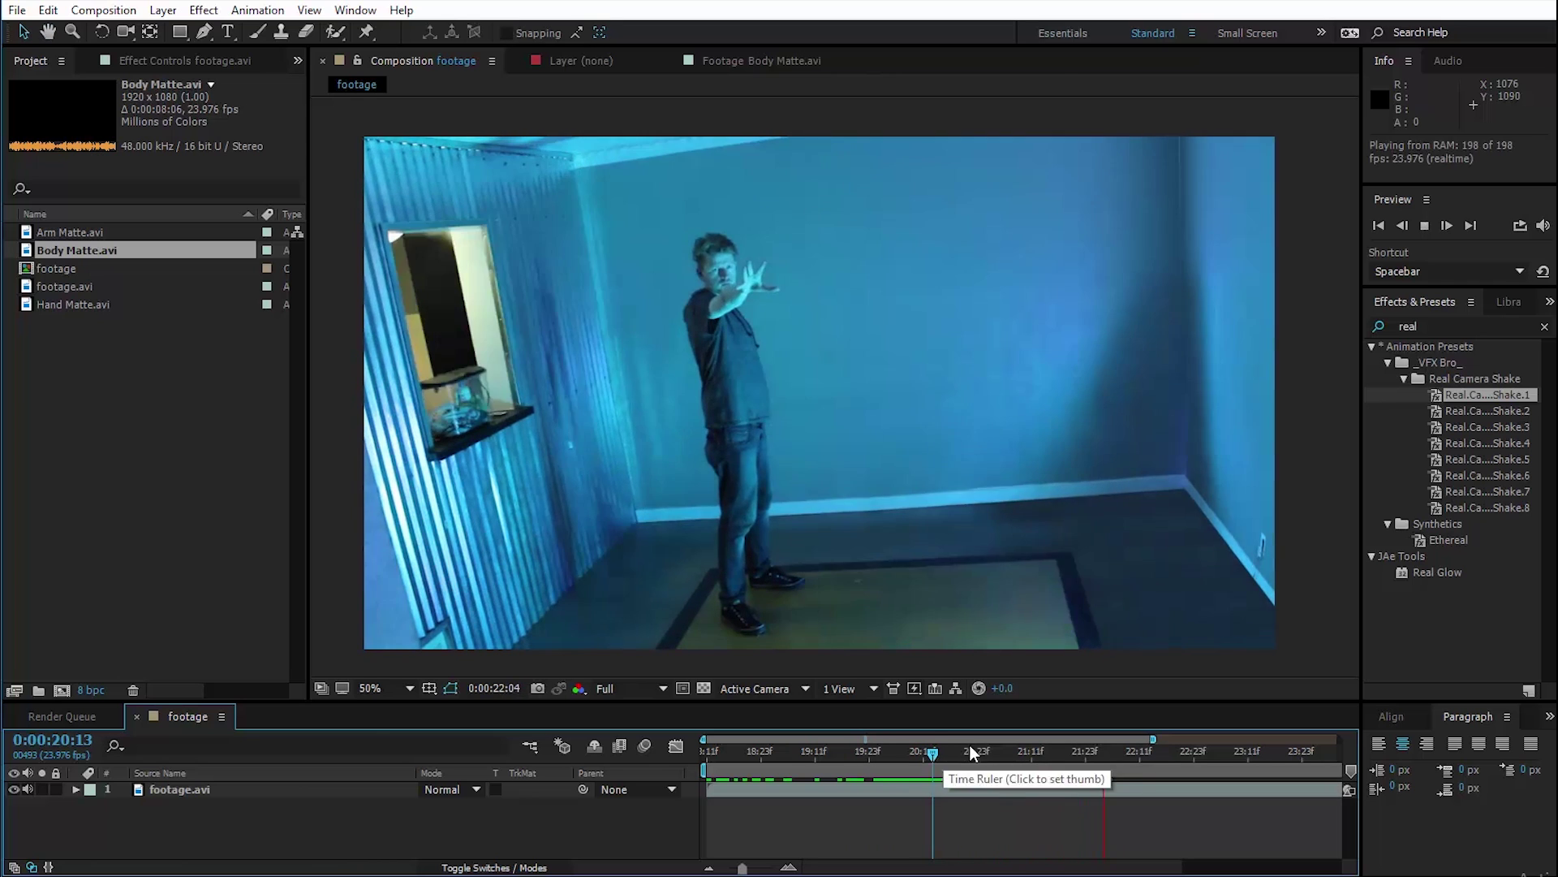
pyautogui.click(960, 753)
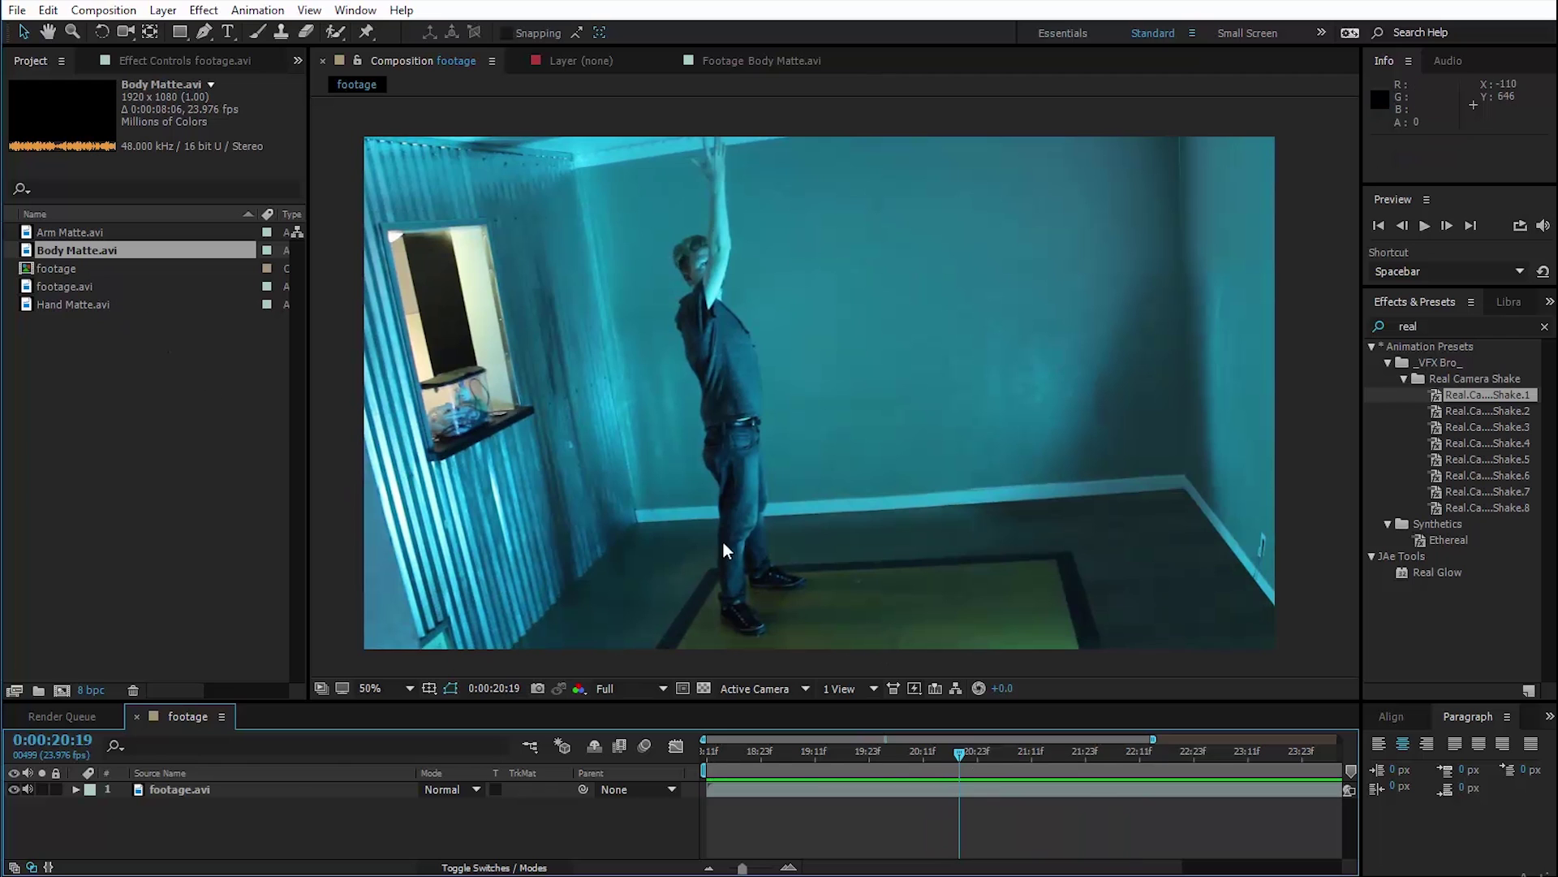
pyautogui.moveTo(998, 768); pyautogui.dragTo(1095, 773)
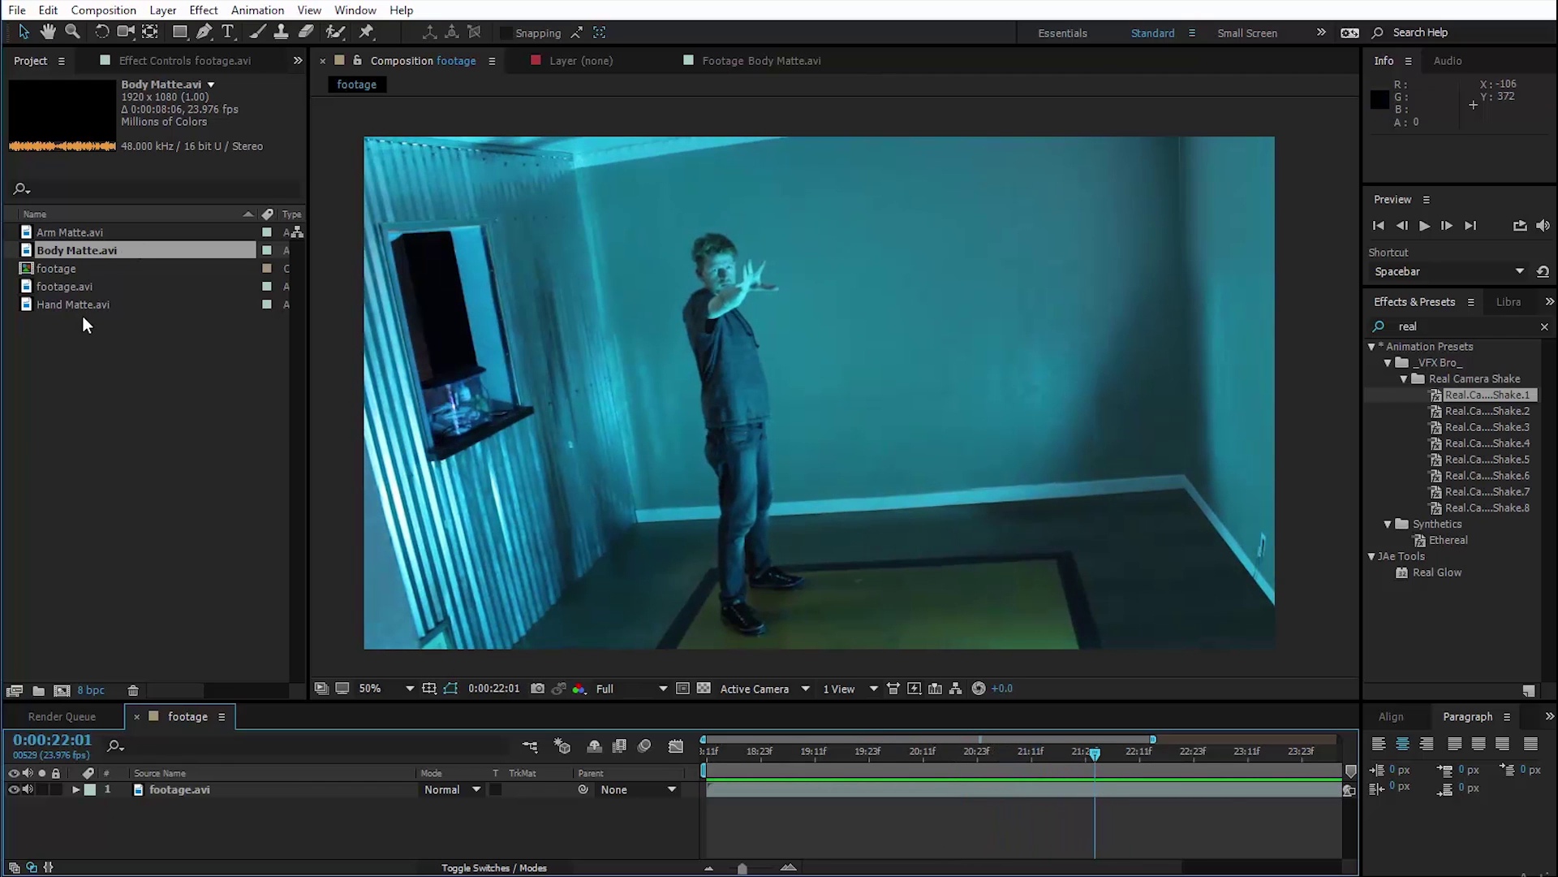
# Review the Body Matte.avi silhouette over time and step the footage composition to 0:00:20:12.
pyautogui.doubleClick(77, 250)
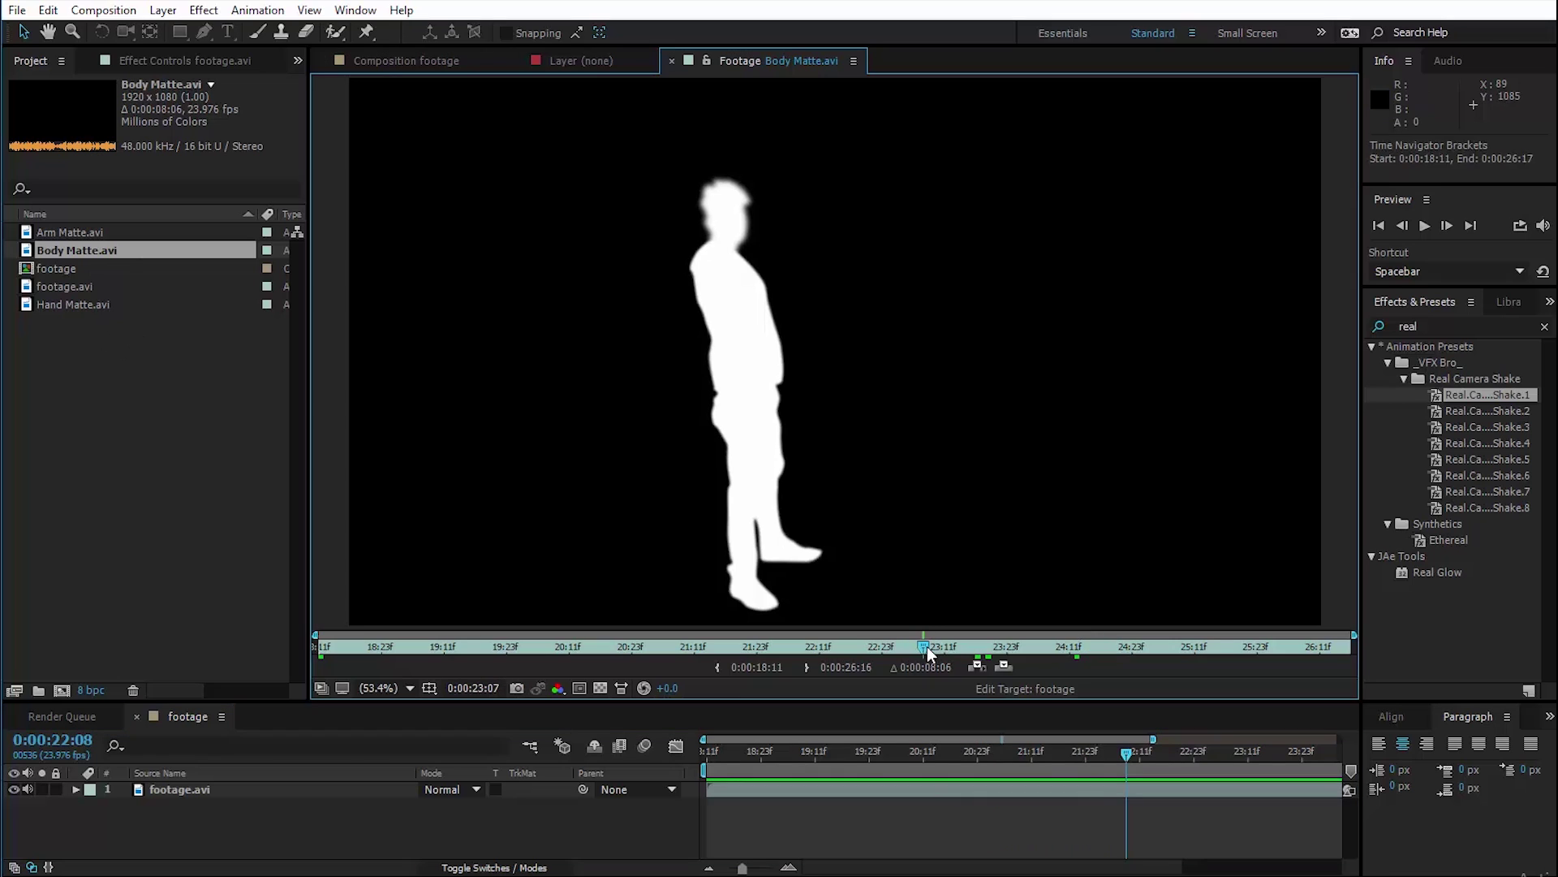
pyautogui.moveTo(934, 647); pyautogui.dragTo(850, 646)
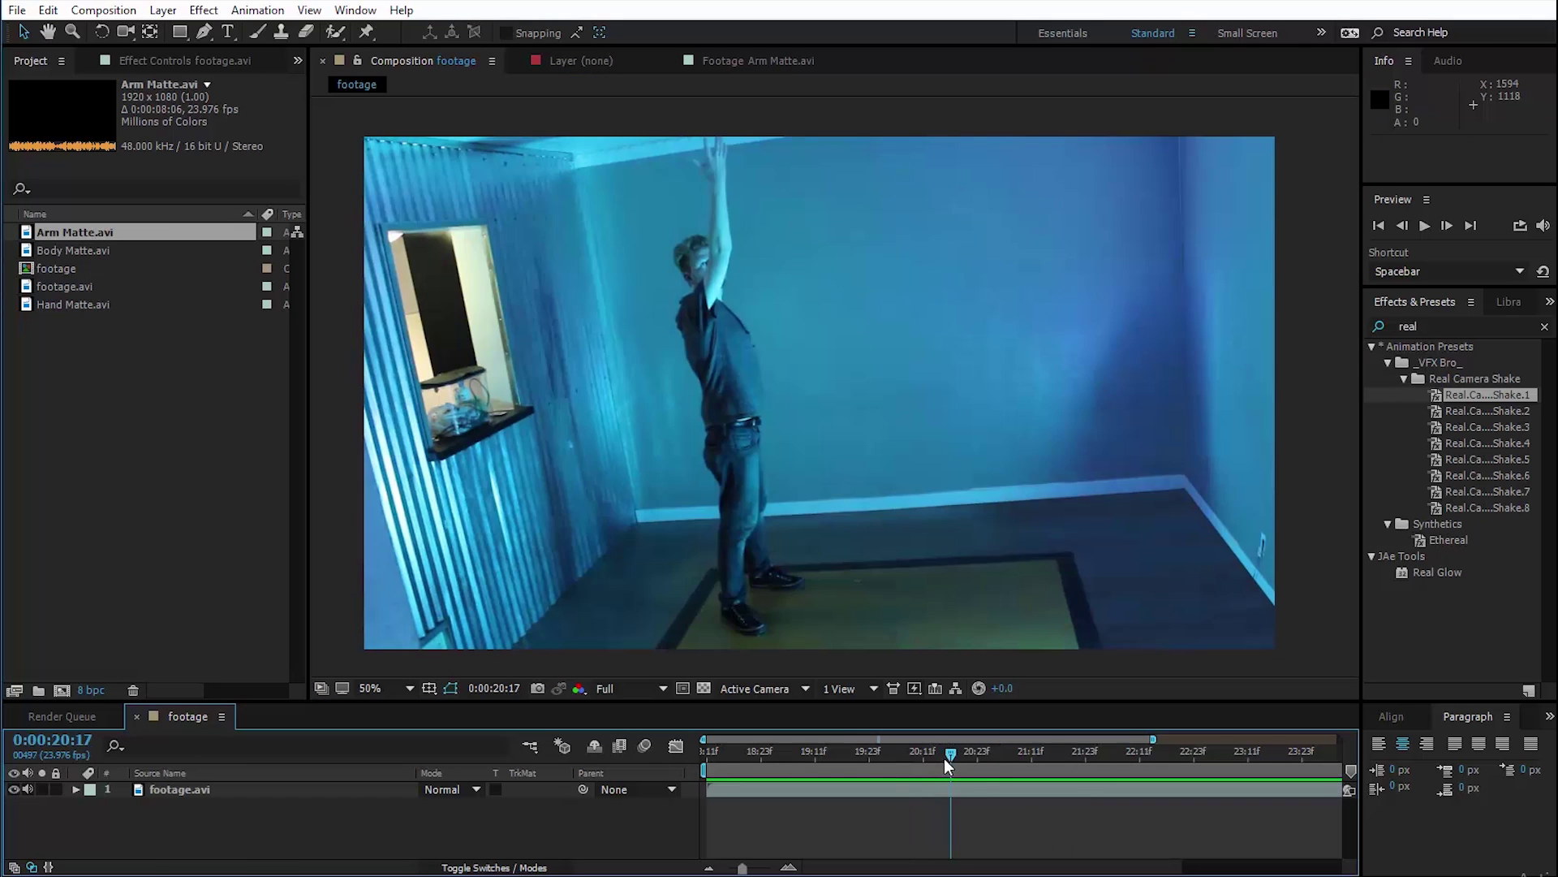
pyautogui.moveTo(943, 758); pyautogui.dragTo(929, 748)
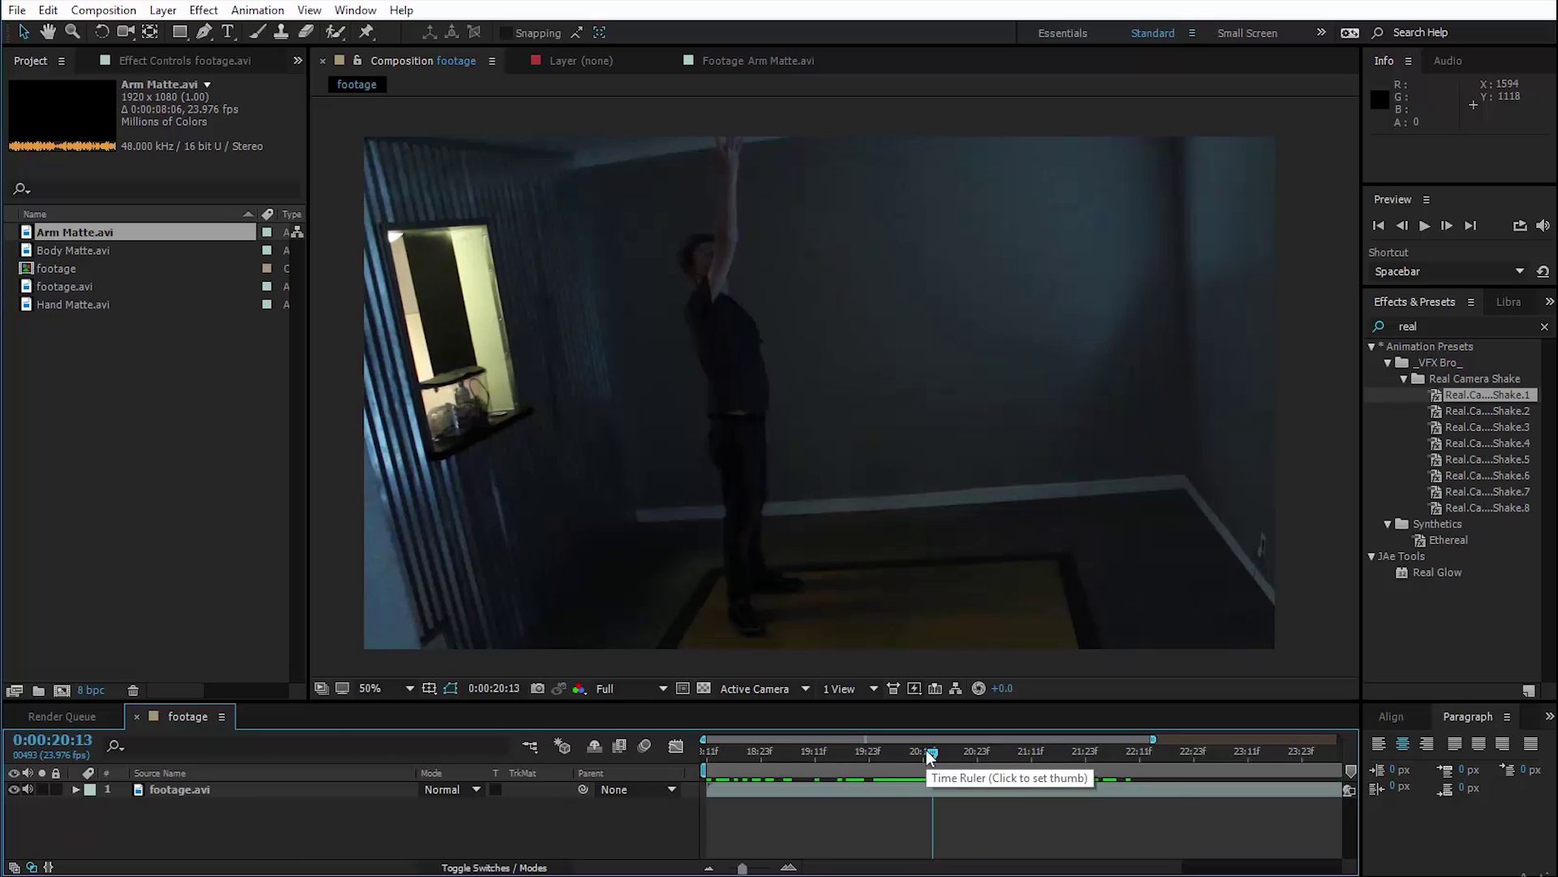
pyautogui.press('pagedown')
pyautogui.press('pageup')
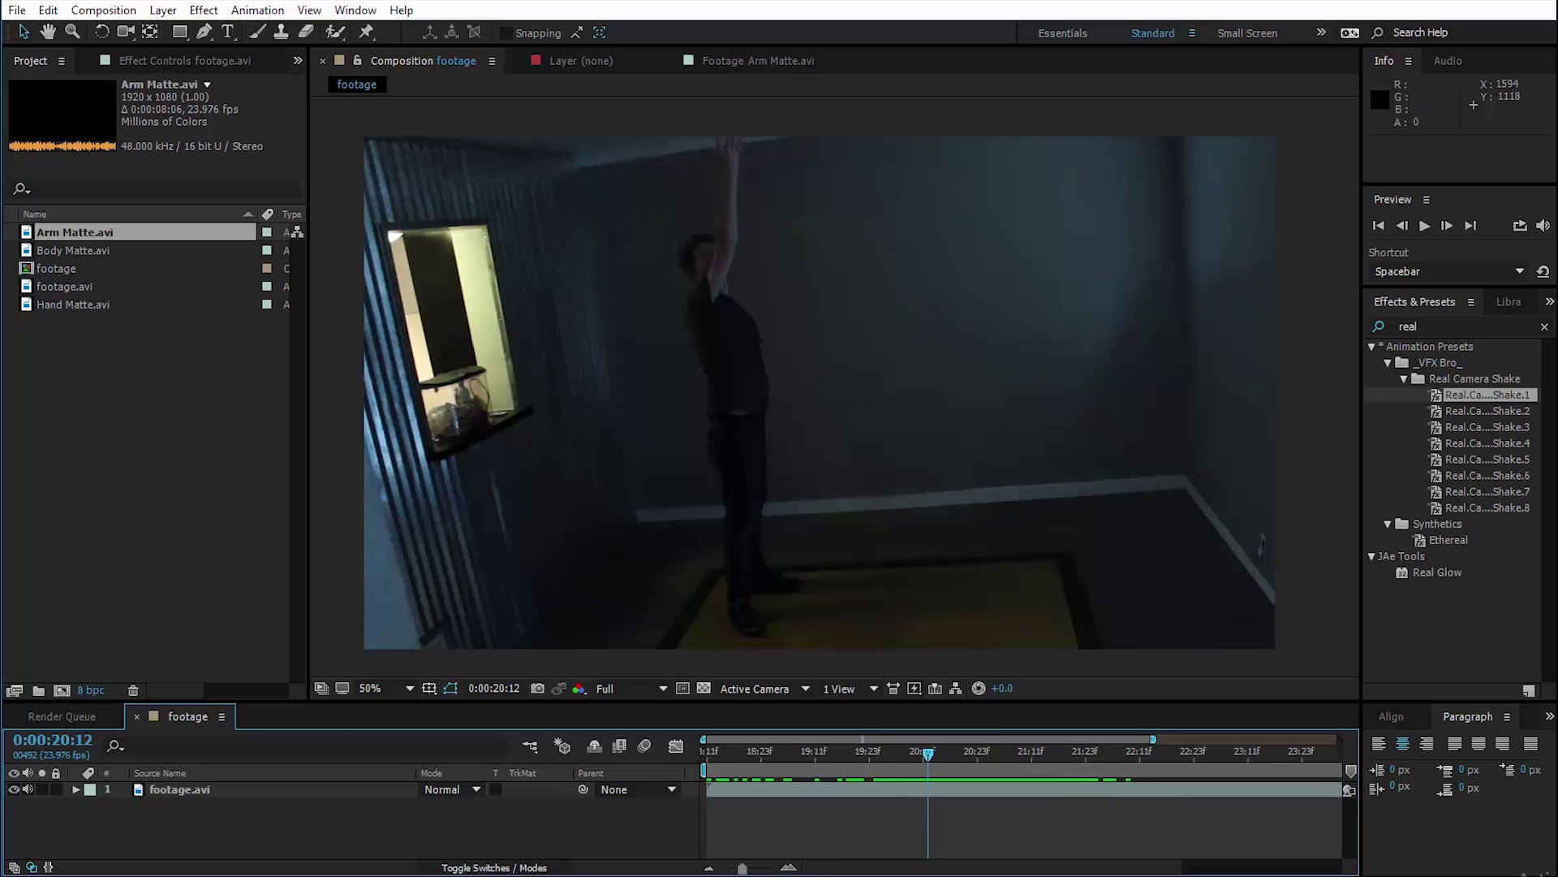
# Switch to the browser and download the Magic Circle - Fairy clip from FootageCrate's Magic / Powers page.
pyautogui.click(675, 859)
pyautogui.click(347, 374)
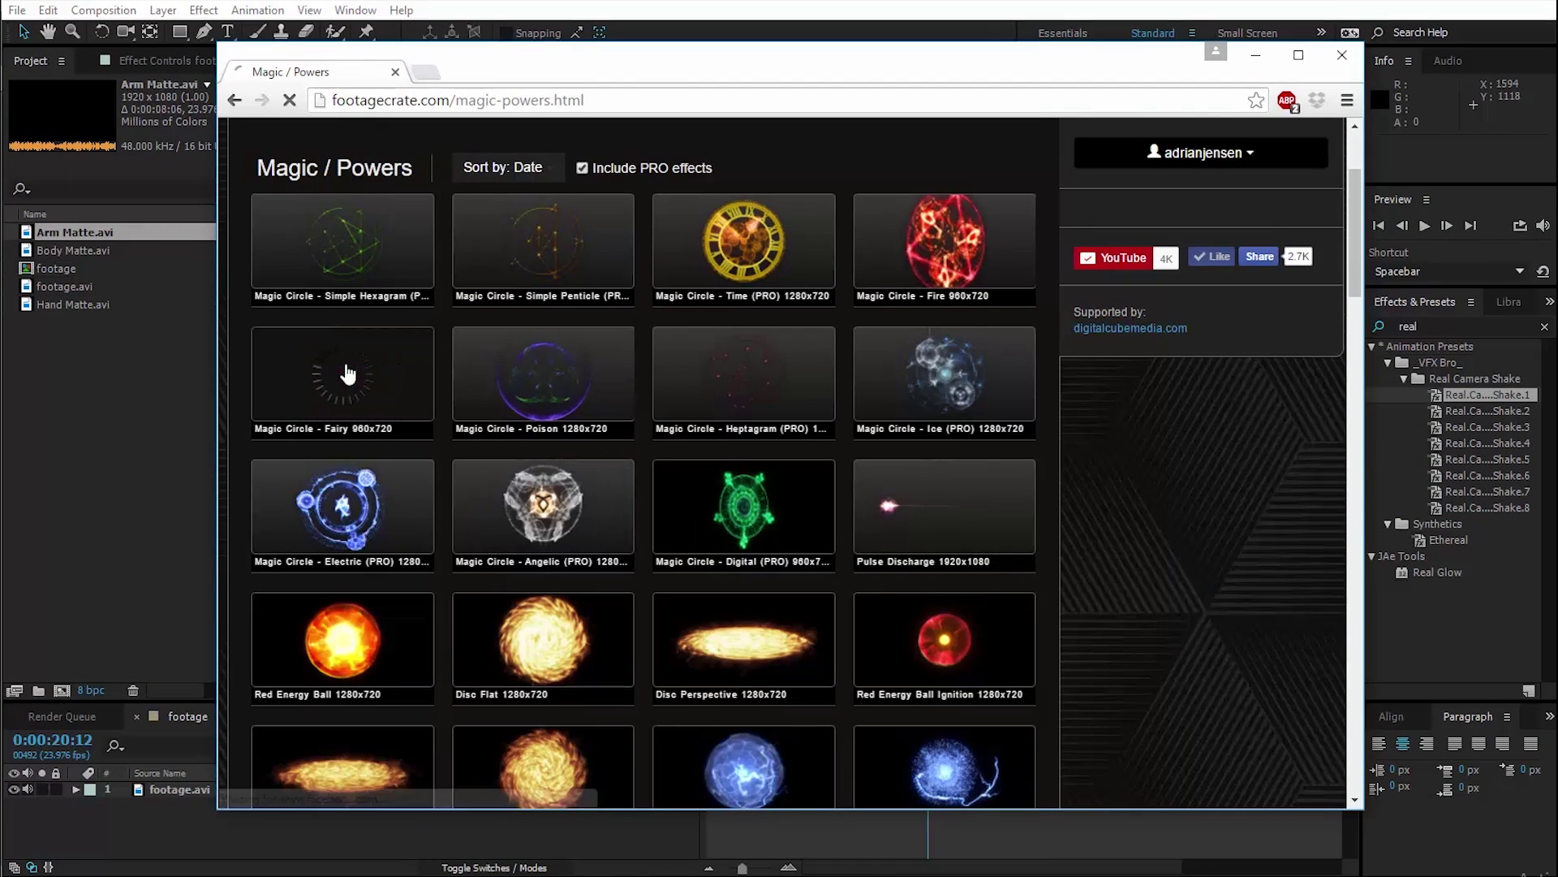
pyautogui.click(348, 375)
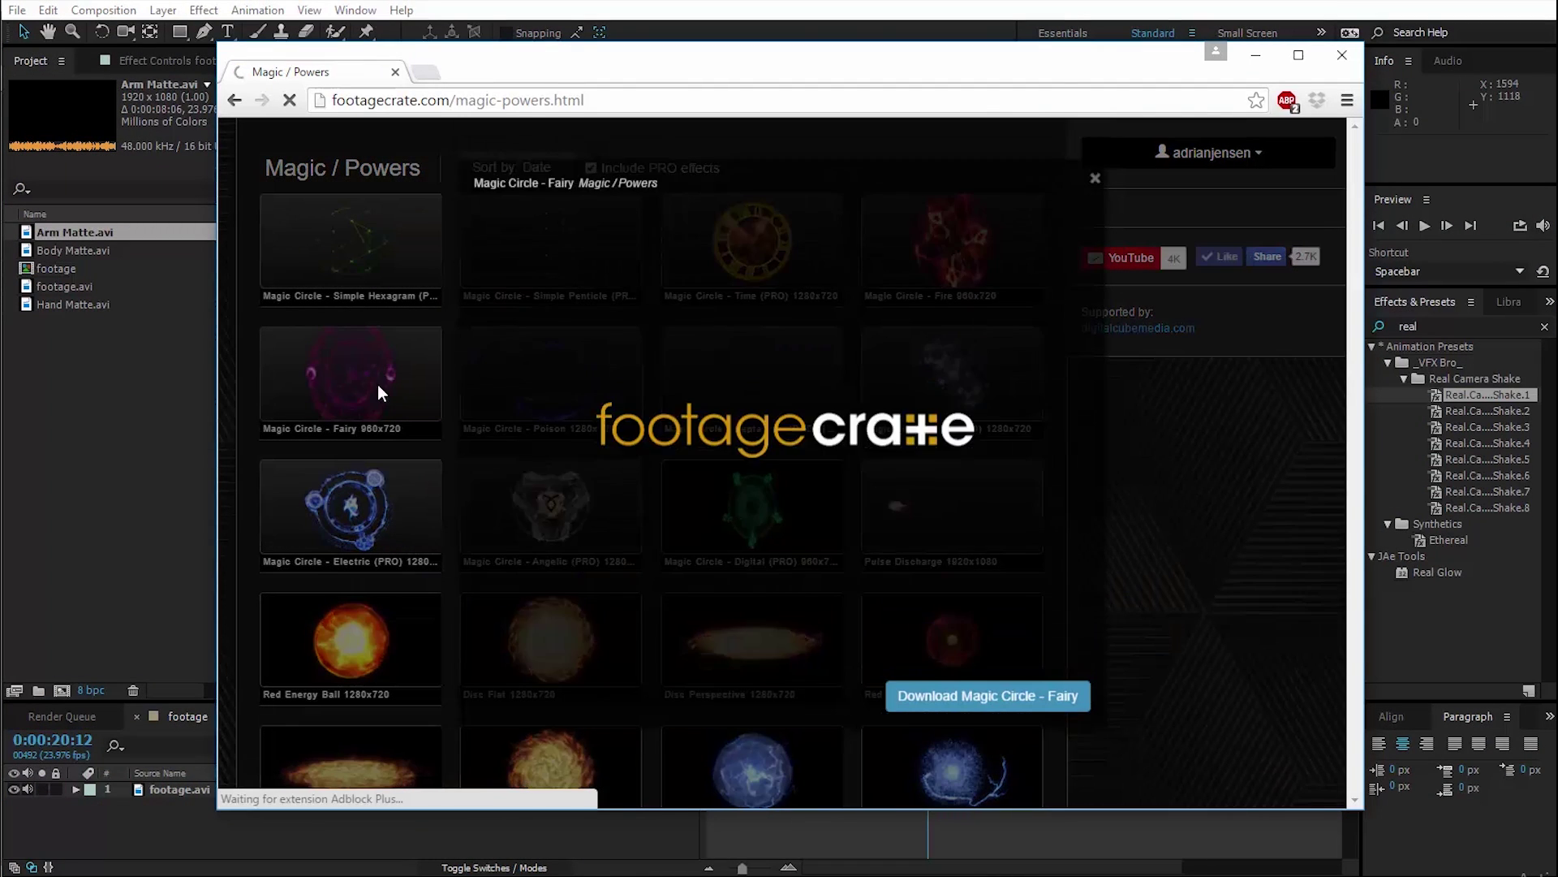
pyautogui.click(1006, 706)
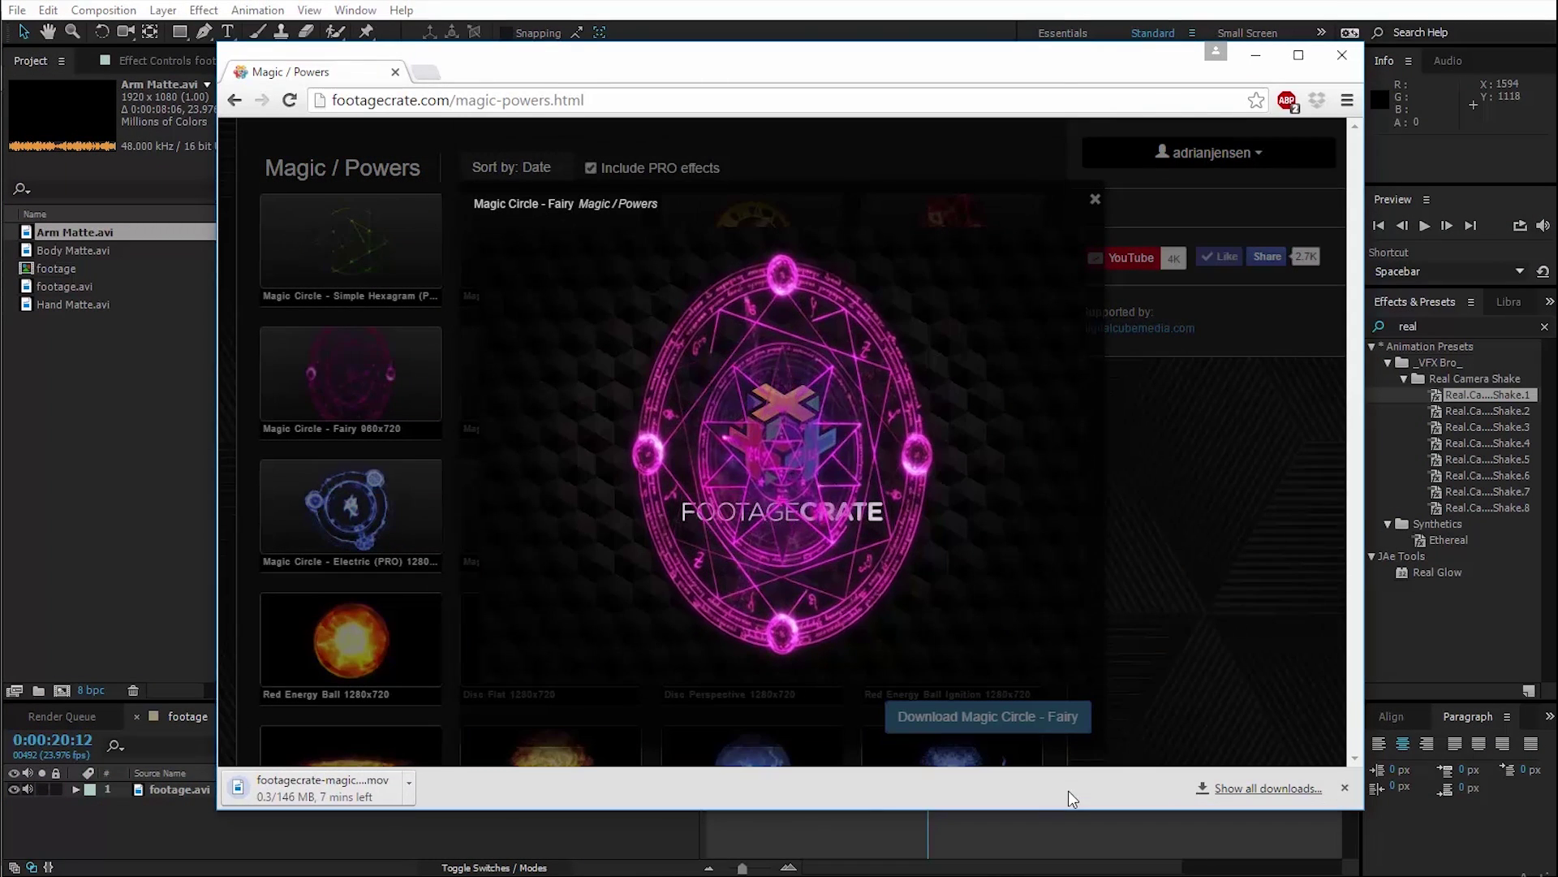
pyautogui.click(1165, 587)
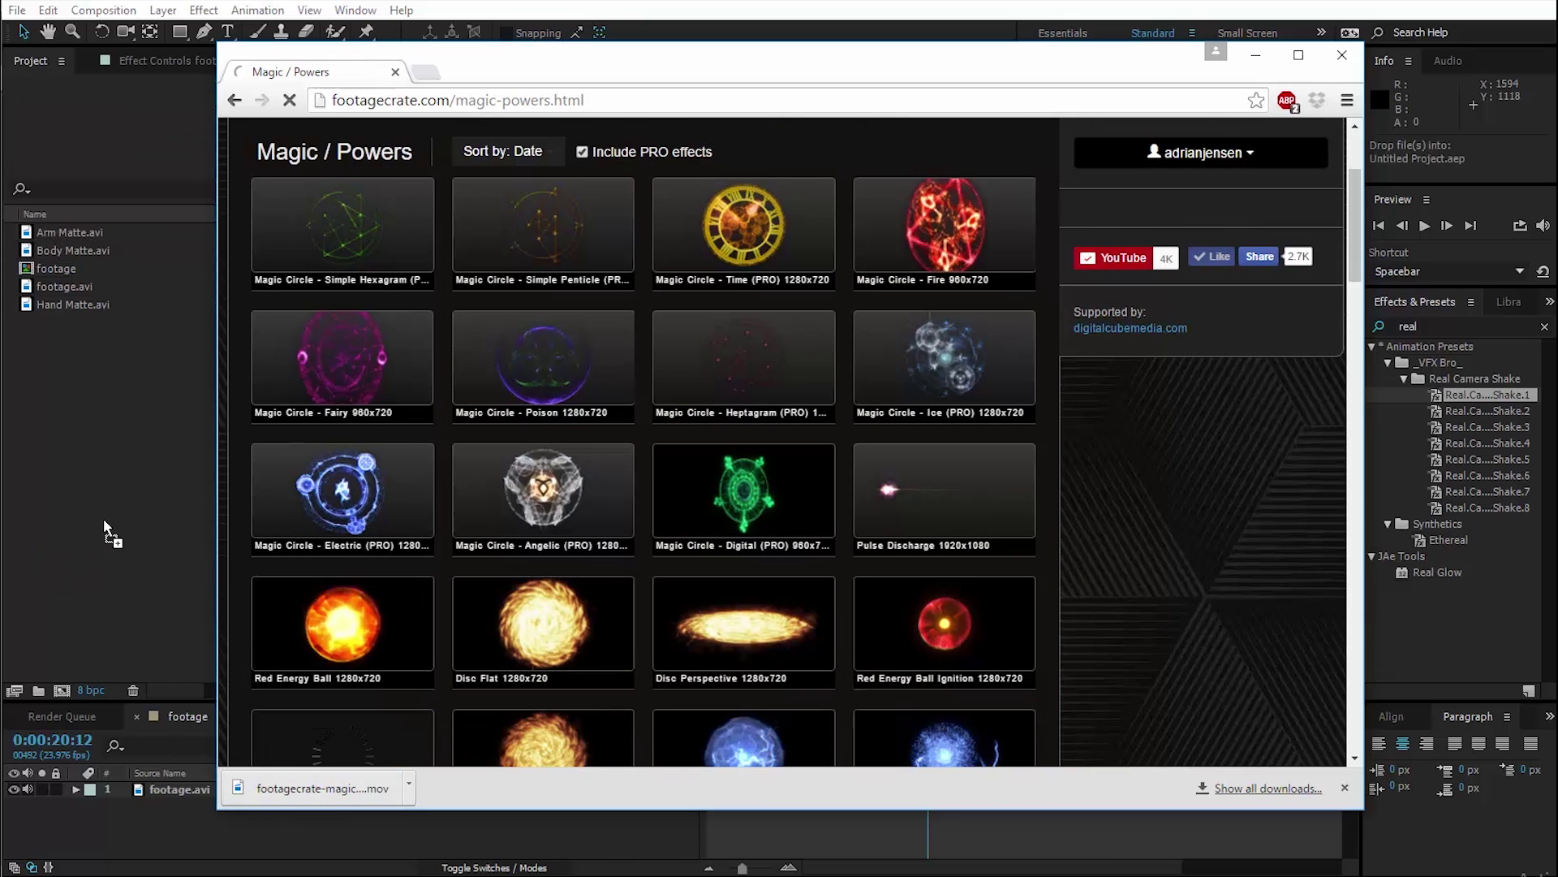
# Import footagecrate-magic-circle-fairy.mov and place the footagecrate-magic-circle-fairy composition above footage.avi in the footage composition.
pyautogui.click(114, 524)
pyautogui.moveTo(139, 544); pyautogui.dragTo(848, 758)
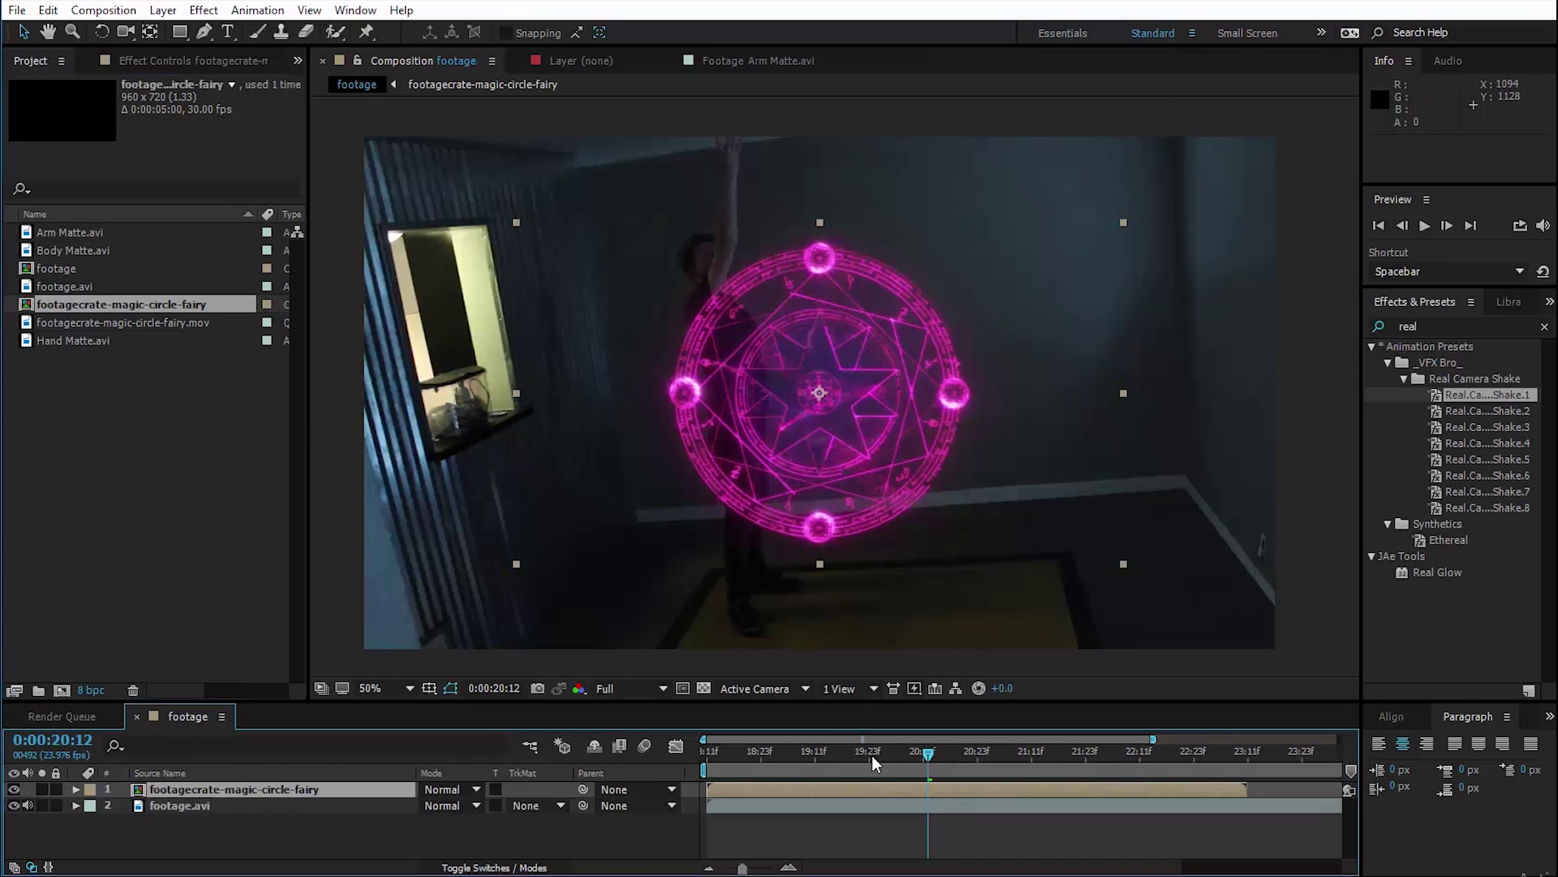
# Hide the footage.avi layer and preview the magic circle animation on its own.
pyautogui.click(864, 755)
pyautogui.click(14, 805)
pyautogui.press('space')
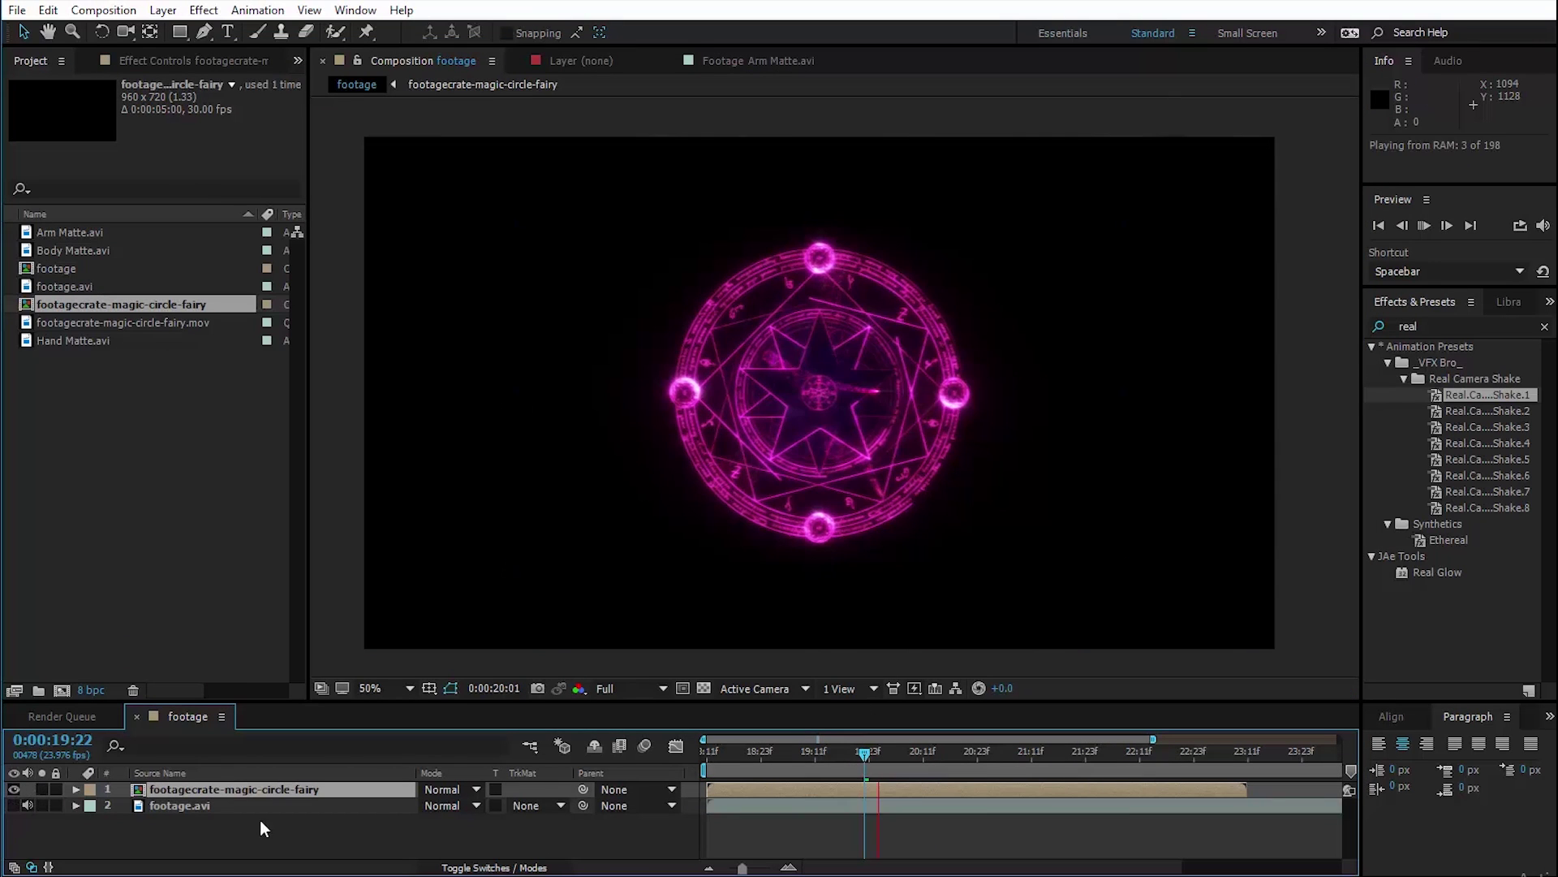
pyautogui.press('space')
pyautogui.press('space')
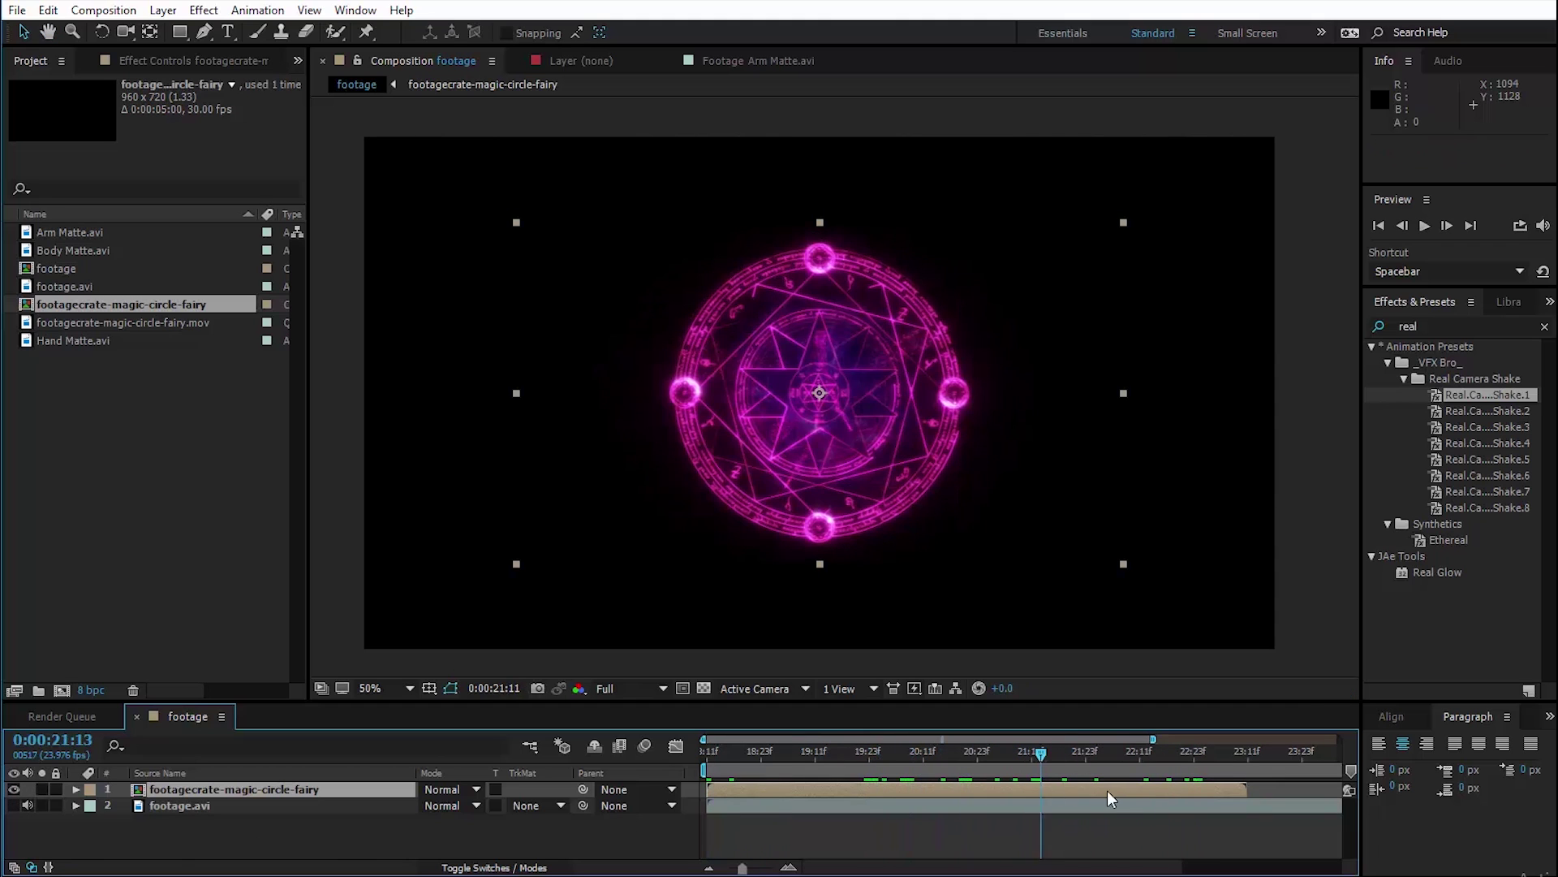
# Freeze the footagecrate-magic-circle-fairy layer on its frame at 0:00:22:23.
pyautogui.moveTo(1185, 795)
pyautogui.mouseDown()
pyautogui.moveTo(1217, 794)
pyautogui.moveTo(1151, 805)
pyautogui.moveTo(1187, 806)
pyautogui.mouseUp()
pyautogui.rightClick(1166, 792)
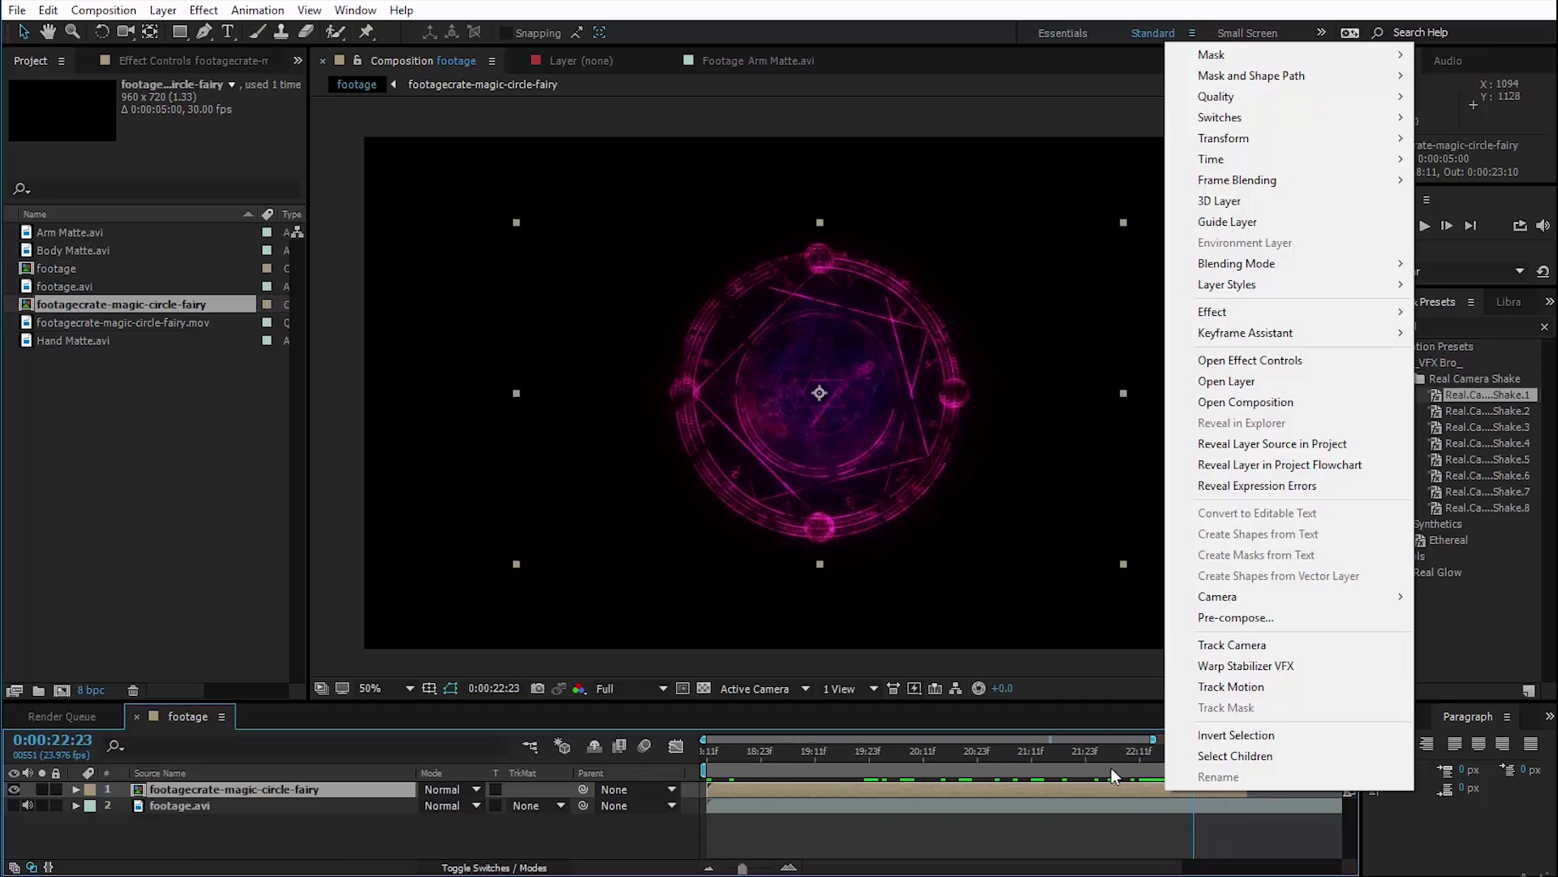
pyautogui.moveTo(1227, 160)
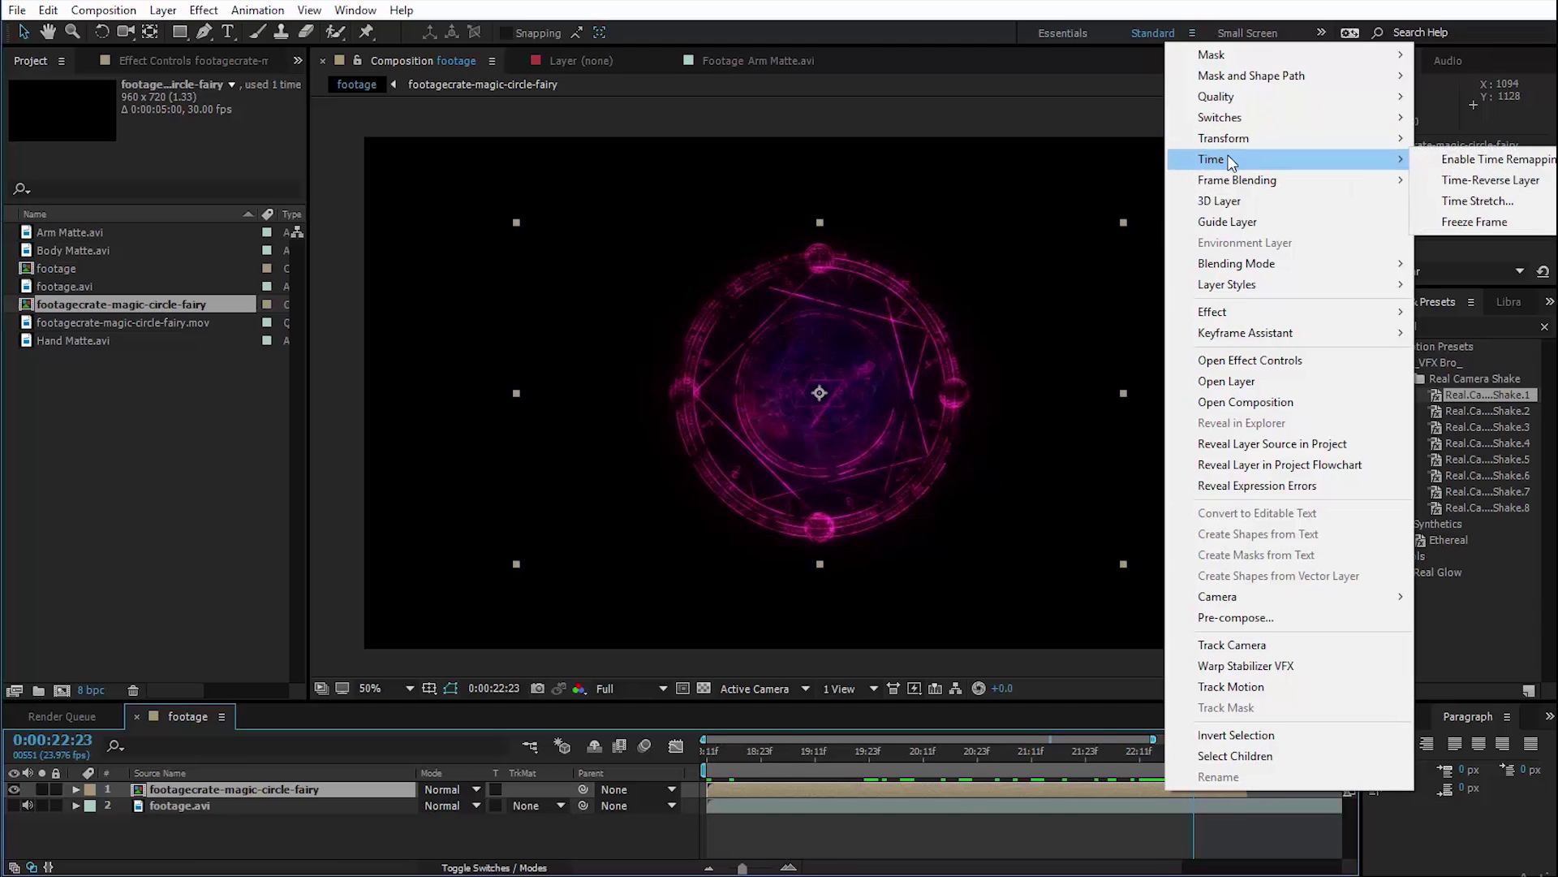
pyautogui.click(1511, 230)
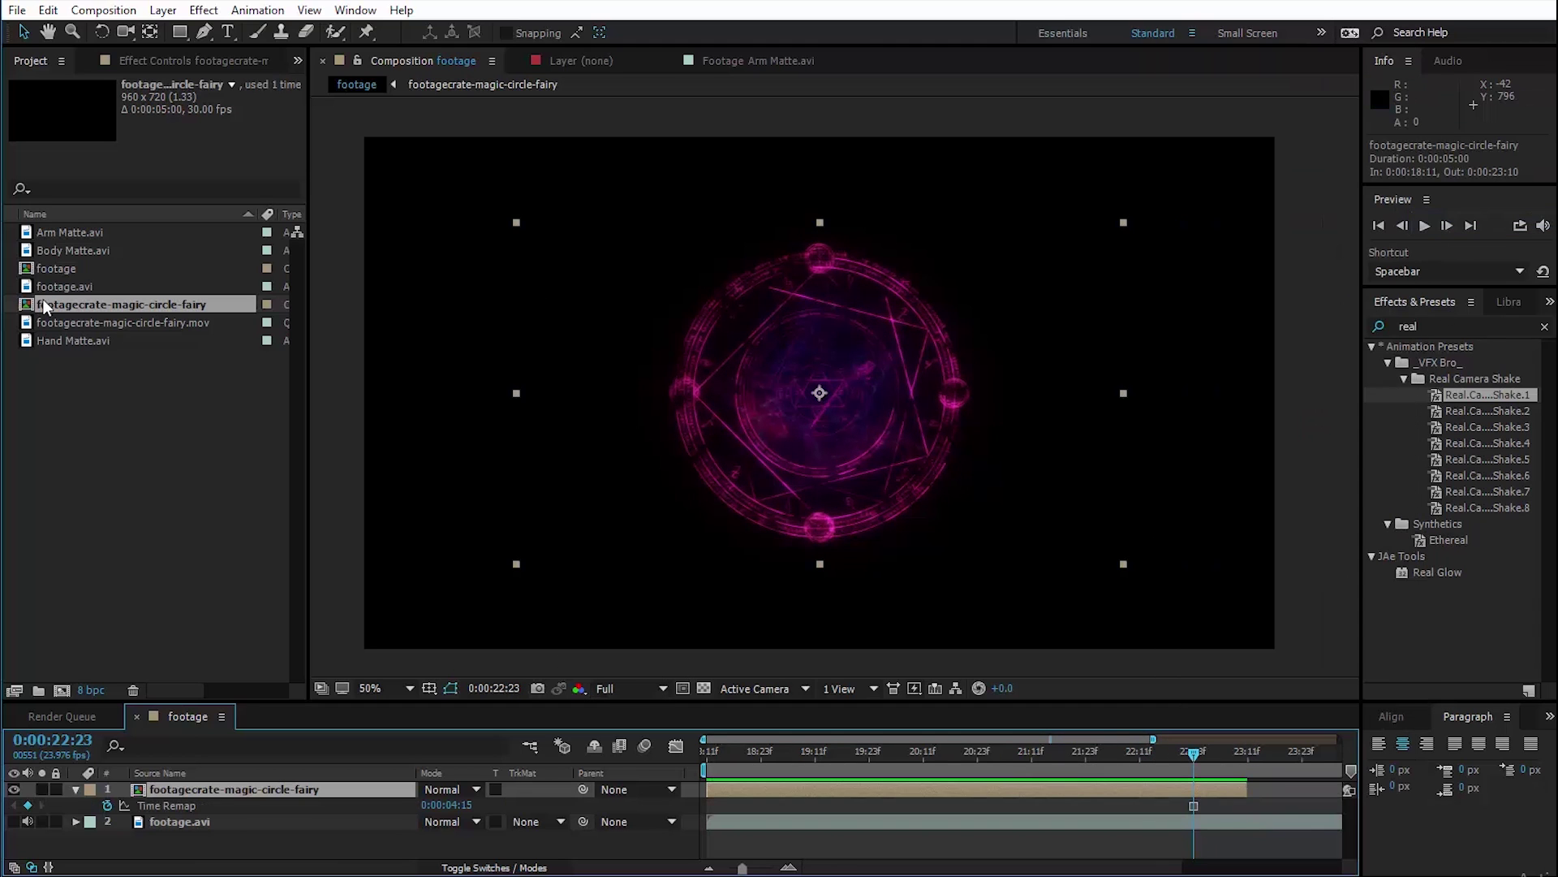
# Add footagecrate-magic-circle-fairy.mov as the top layer and set its blending mode to Lighten.
pyautogui.moveTo(98, 322); pyautogui.dragTo(351, 792)
pyautogui.moveTo(743, 867); pyautogui.dragTo(730, 867)
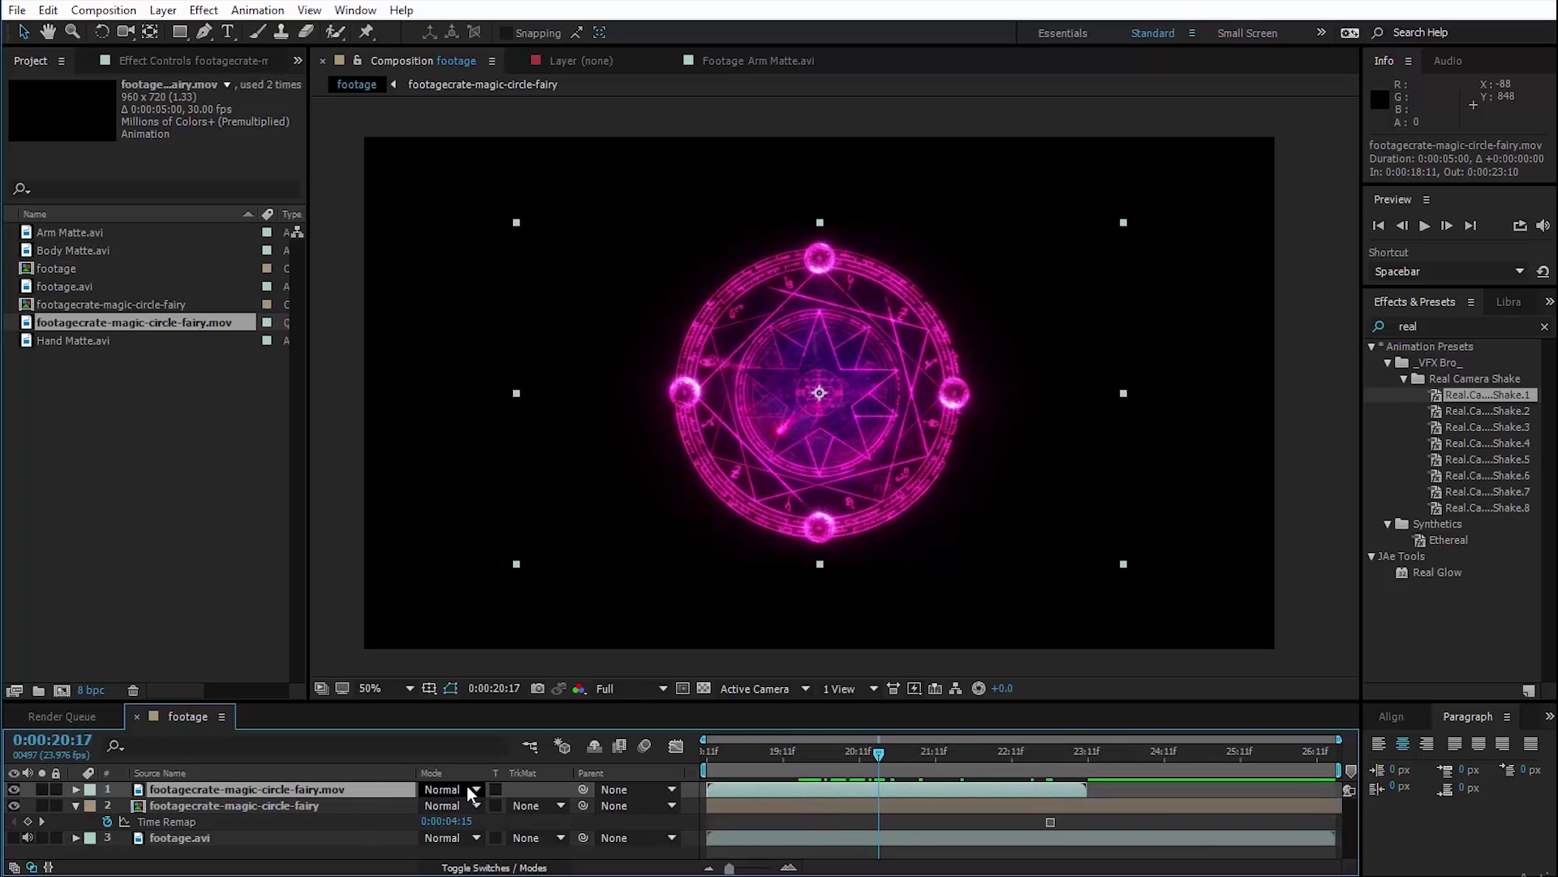
pyautogui.click(467, 788)
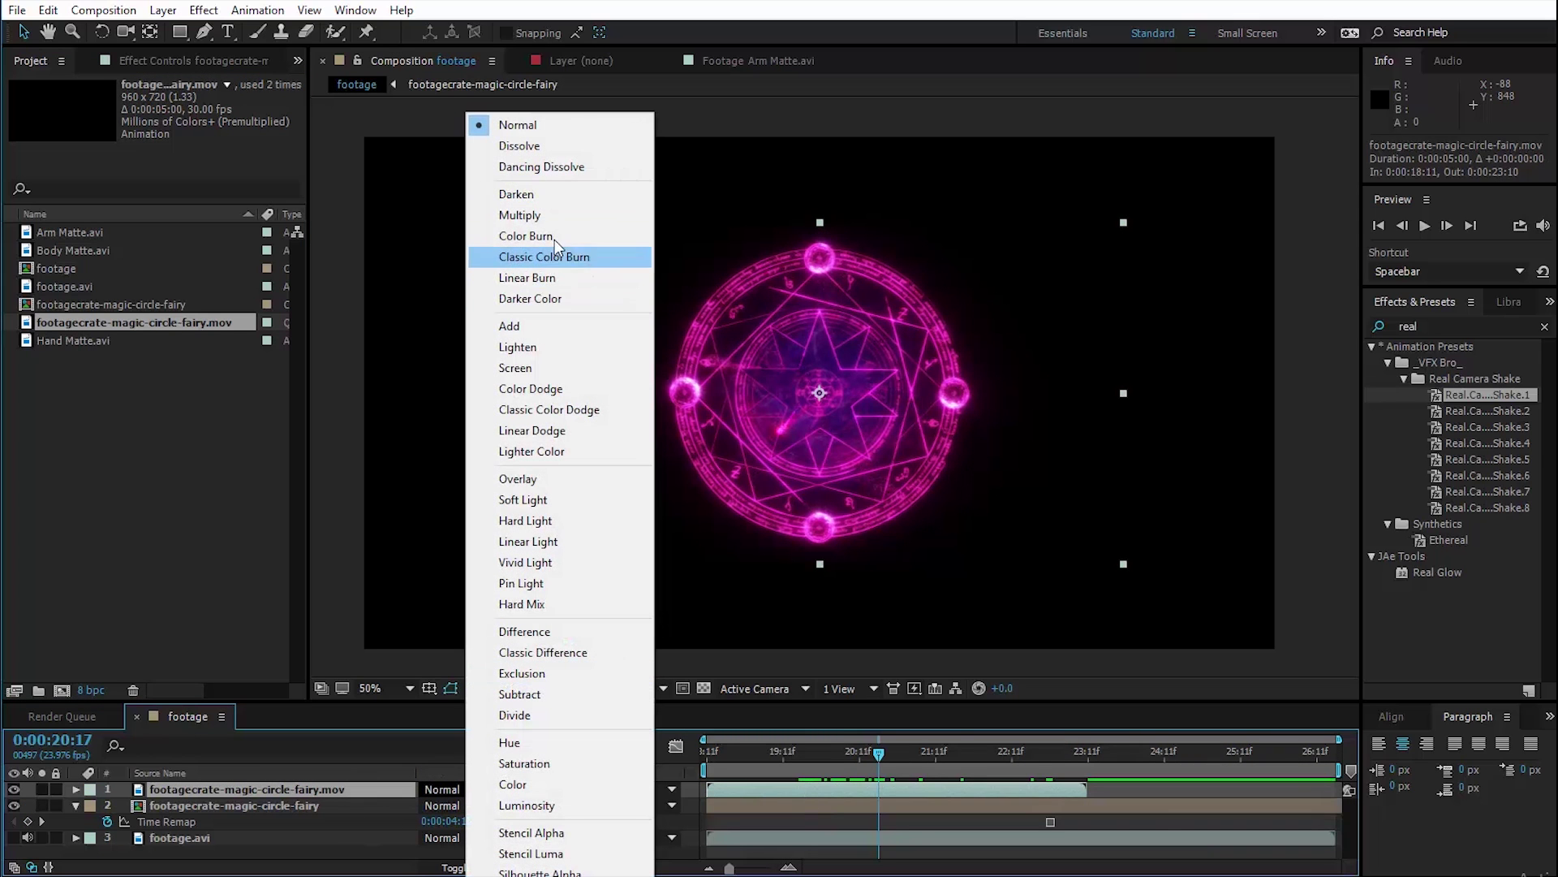
pyautogui.click(549, 345)
pyautogui.press('.')
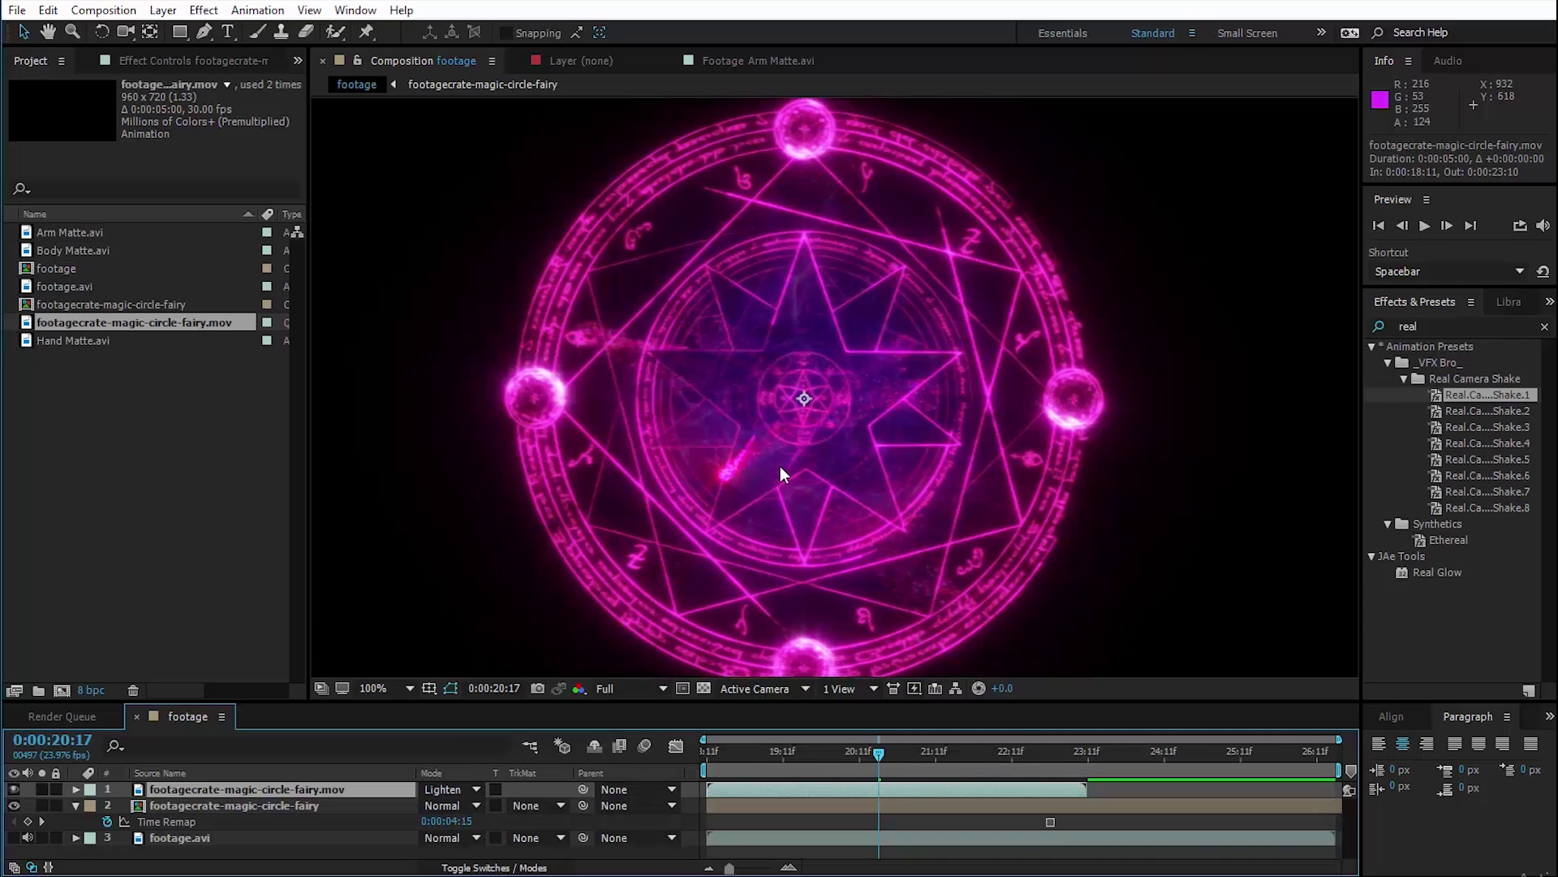
pyautogui.press('.')
pyautogui.moveTo(714, 758); pyautogui.dragTo(792, 781)
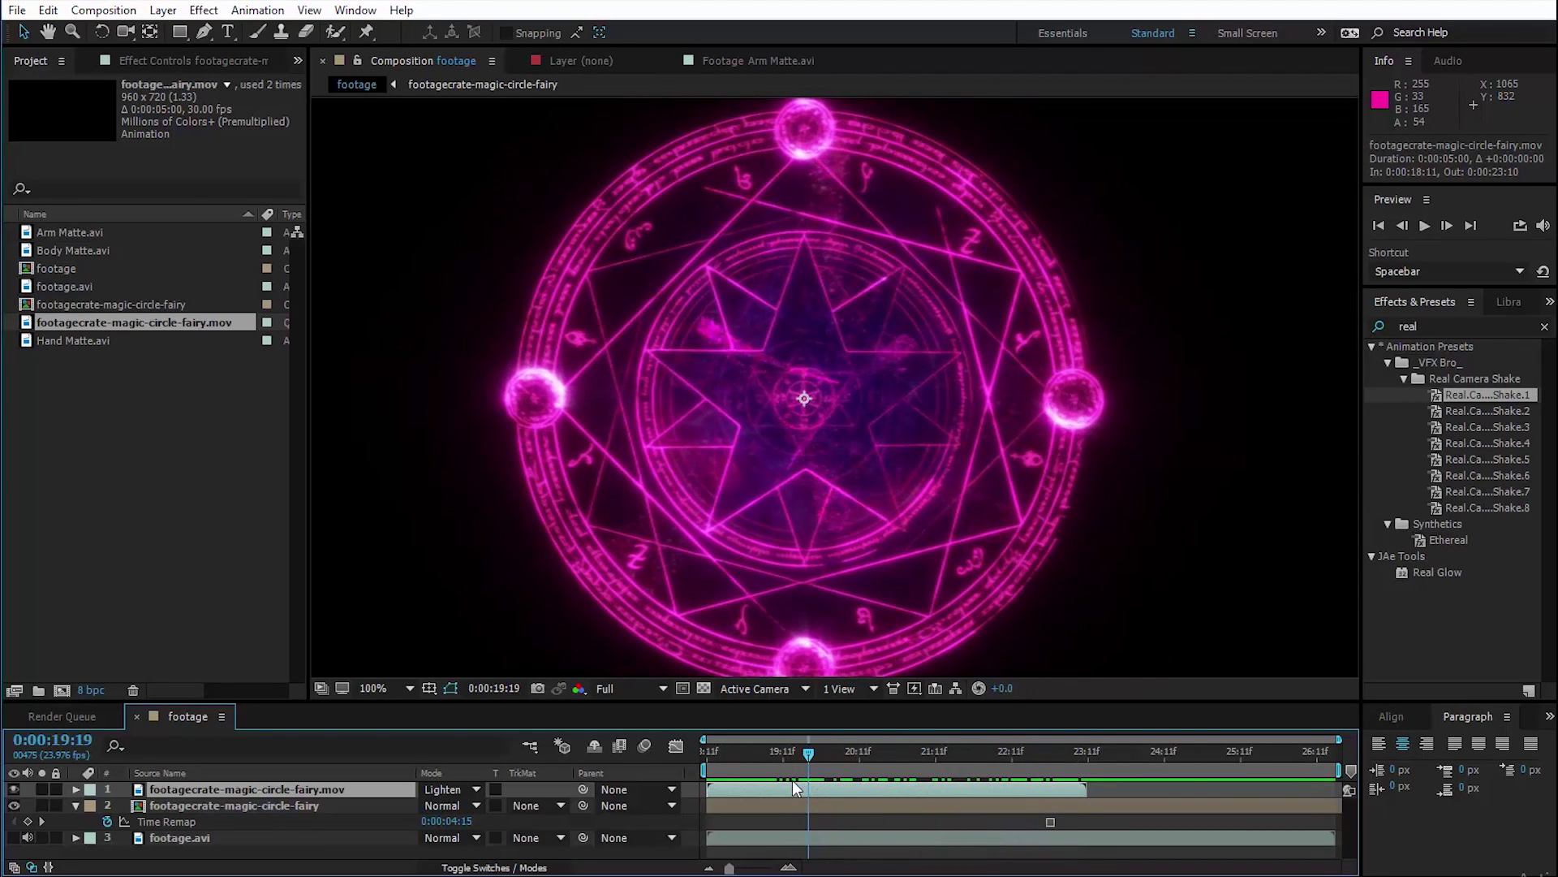
# Duplicate the magic circle .mov layer and slide the copy to start at about 0:00:22:00, overlapping the first clip's end.
pyautogui.hotkey('ctrl', 'd')
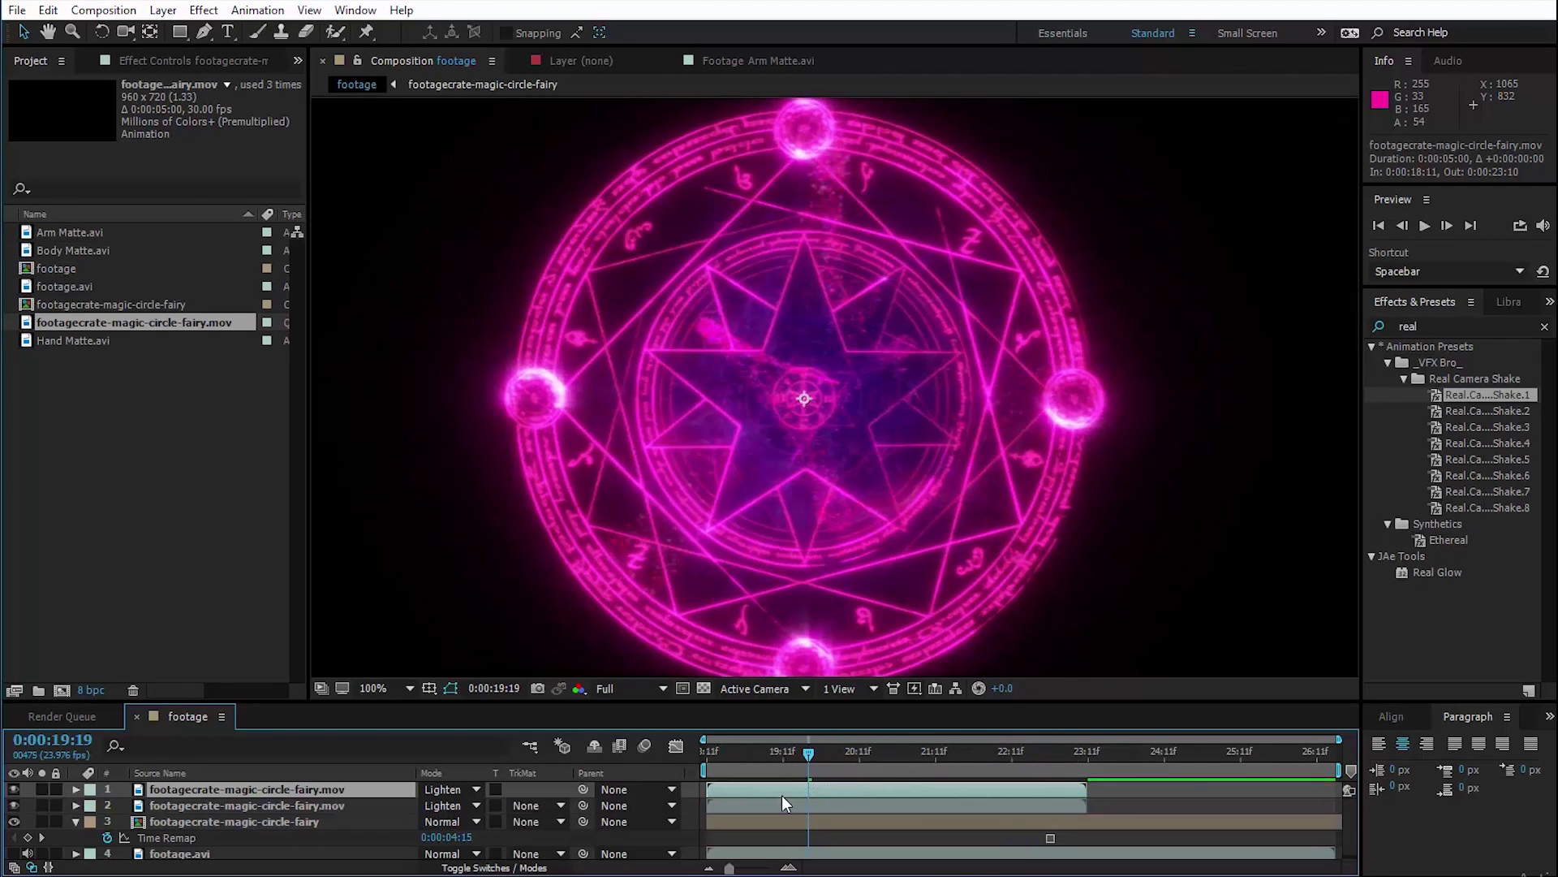
pyautogui.moveTo(782, 795); pyautogui.dragTo(1119, 790)
pyautogui.click(1052, 753)
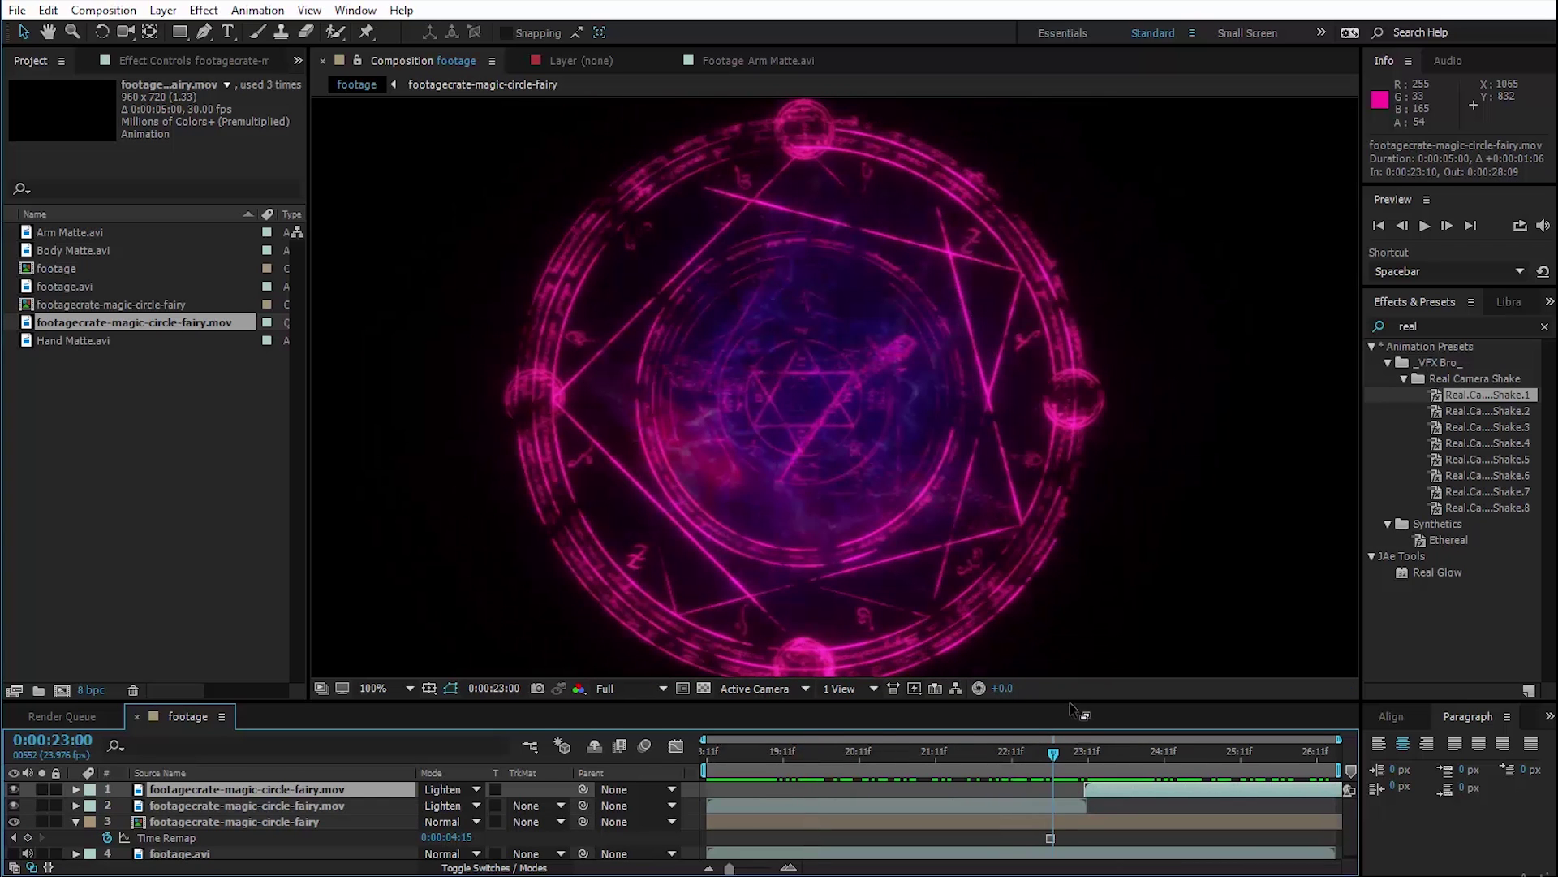
pyautogui.moveTo(1071, 701); pyautogui.dragTo(1069, 617)
pyautogui.moveTo(1050, 677); pyautogui.dragTo(996, 707)
# Preview the overlap of the two magic circle clips up to 0:00:22:06 and give the composition viewer more height.
pyautogui.press('space')
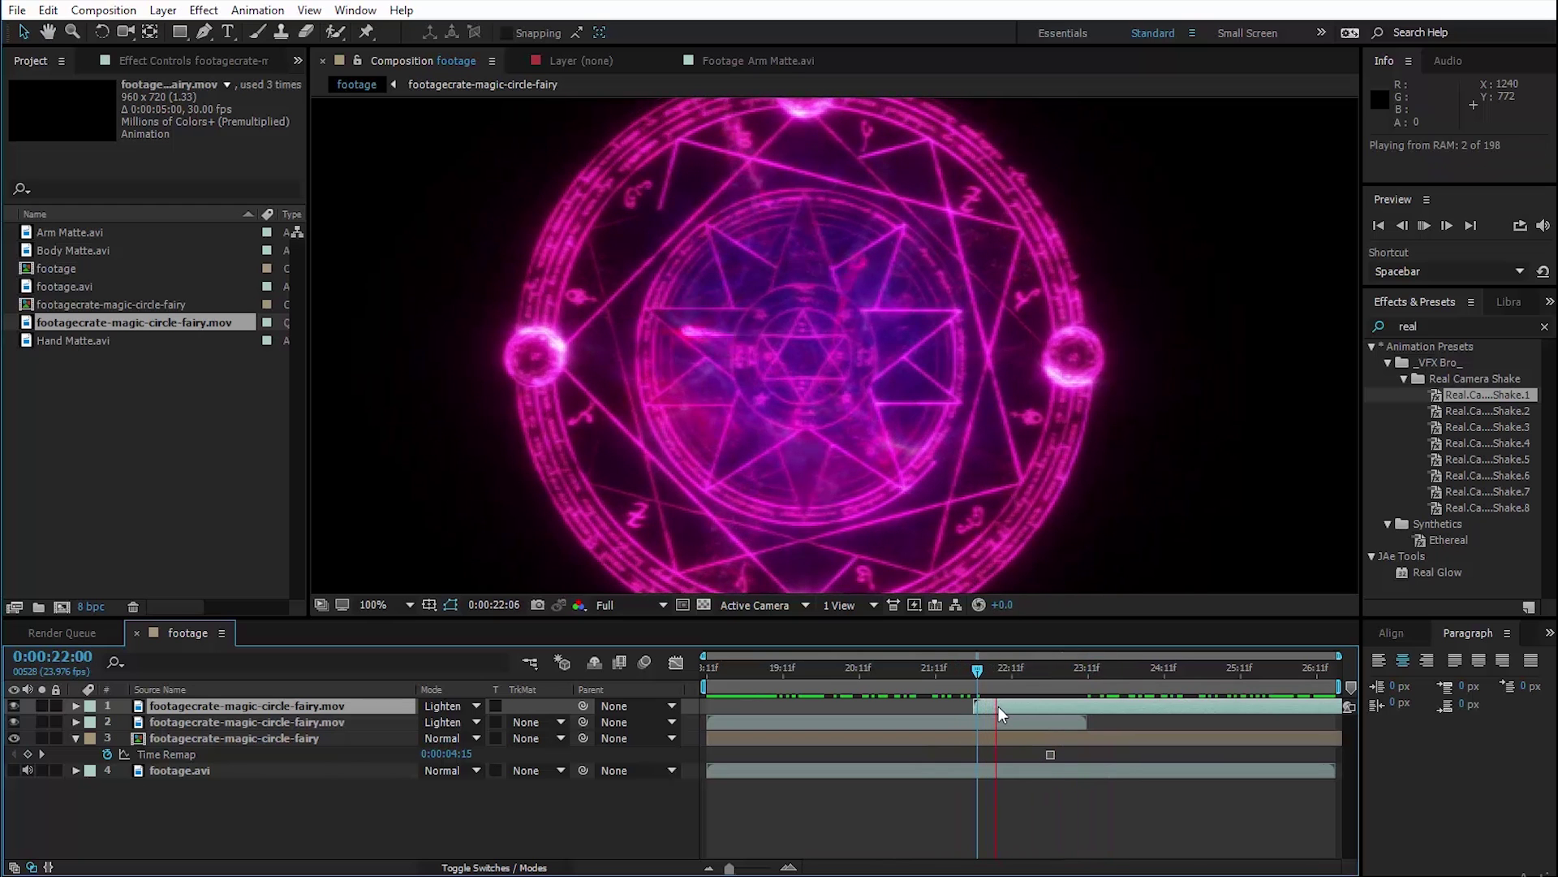
pyautogui.click(996, 677)
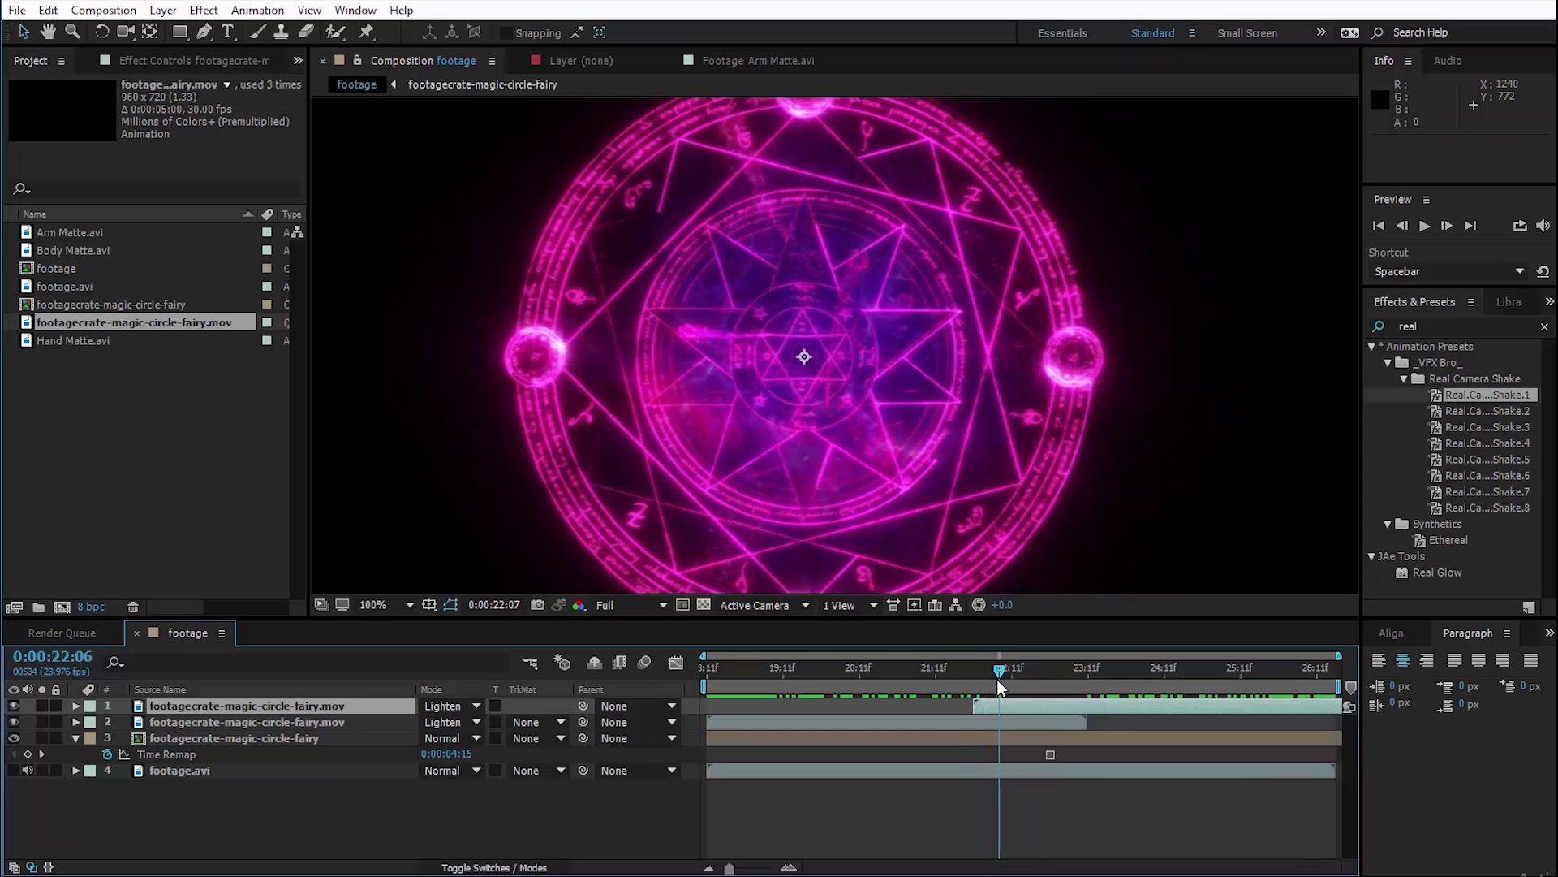
pyautogui.moveTo(1000, 633); pyautogui.dragTo(998, 707)
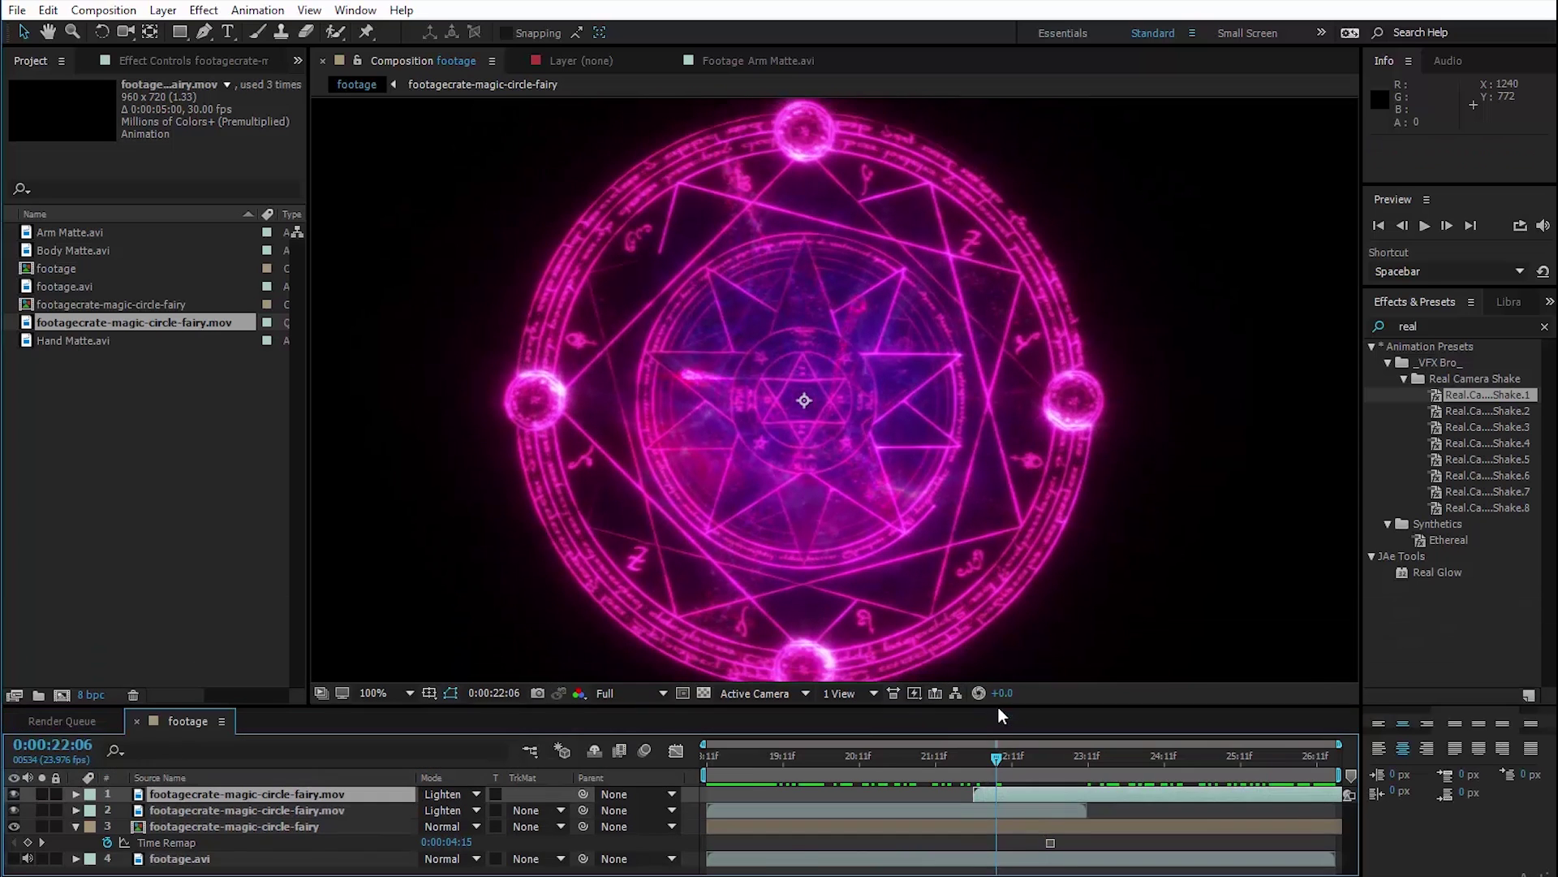
# Slide the top magic circle clip earlier to start at 0:00:21:18 and check the overlap frame by frame.
pyautogui.press('pageup')
pyautogui.press('pageup')
pyautogui.moveTo(998, 793); pyautogui.dragTo(983, 793)
pyautogui.press('pageup')
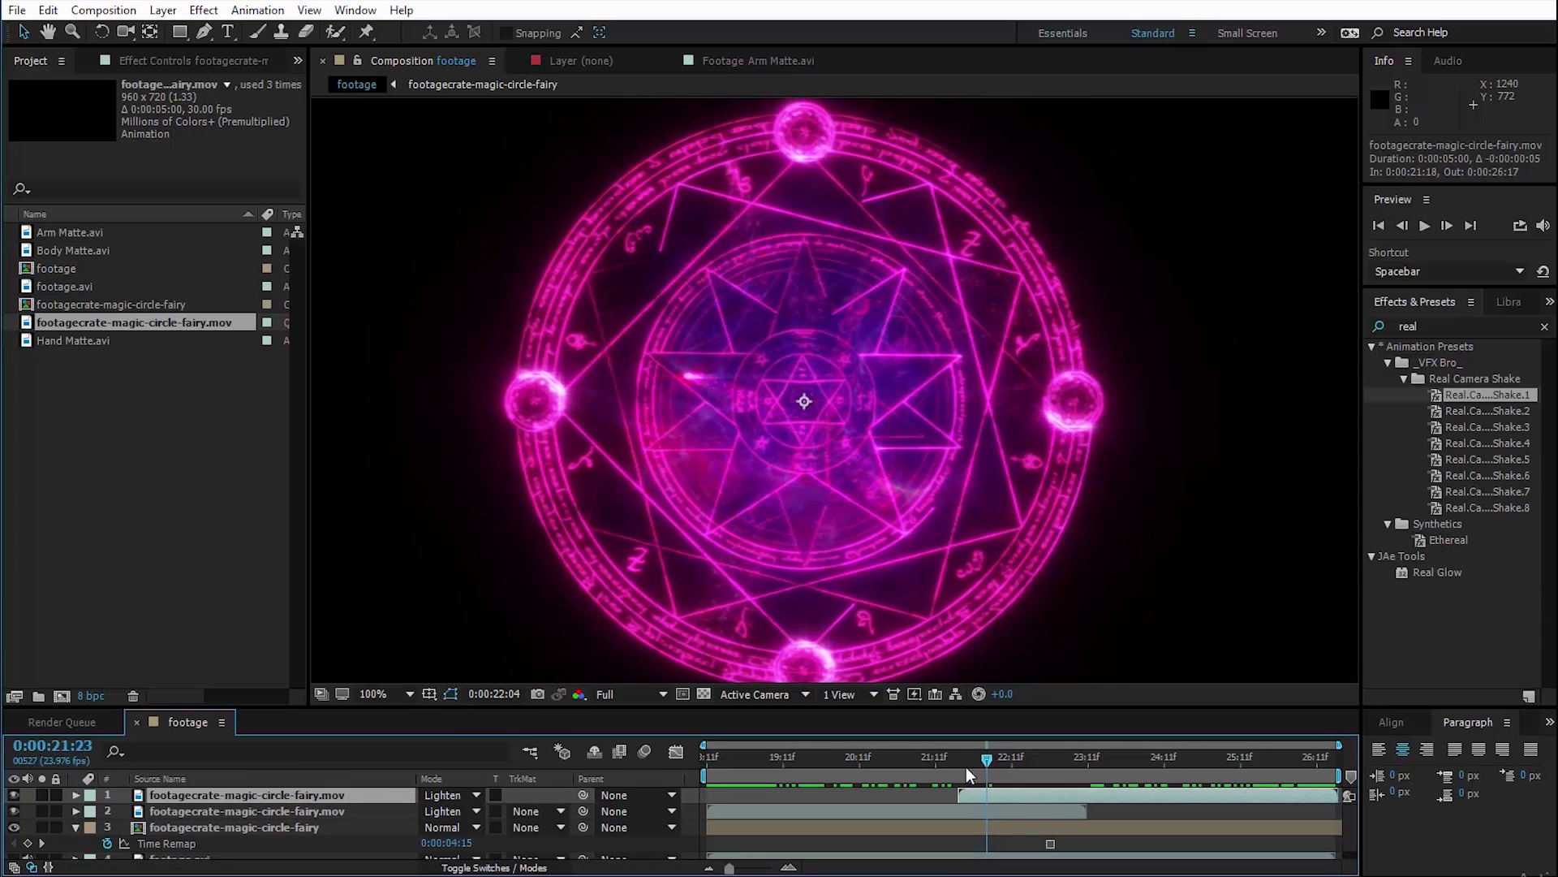
pyautogui.press('pagedown')
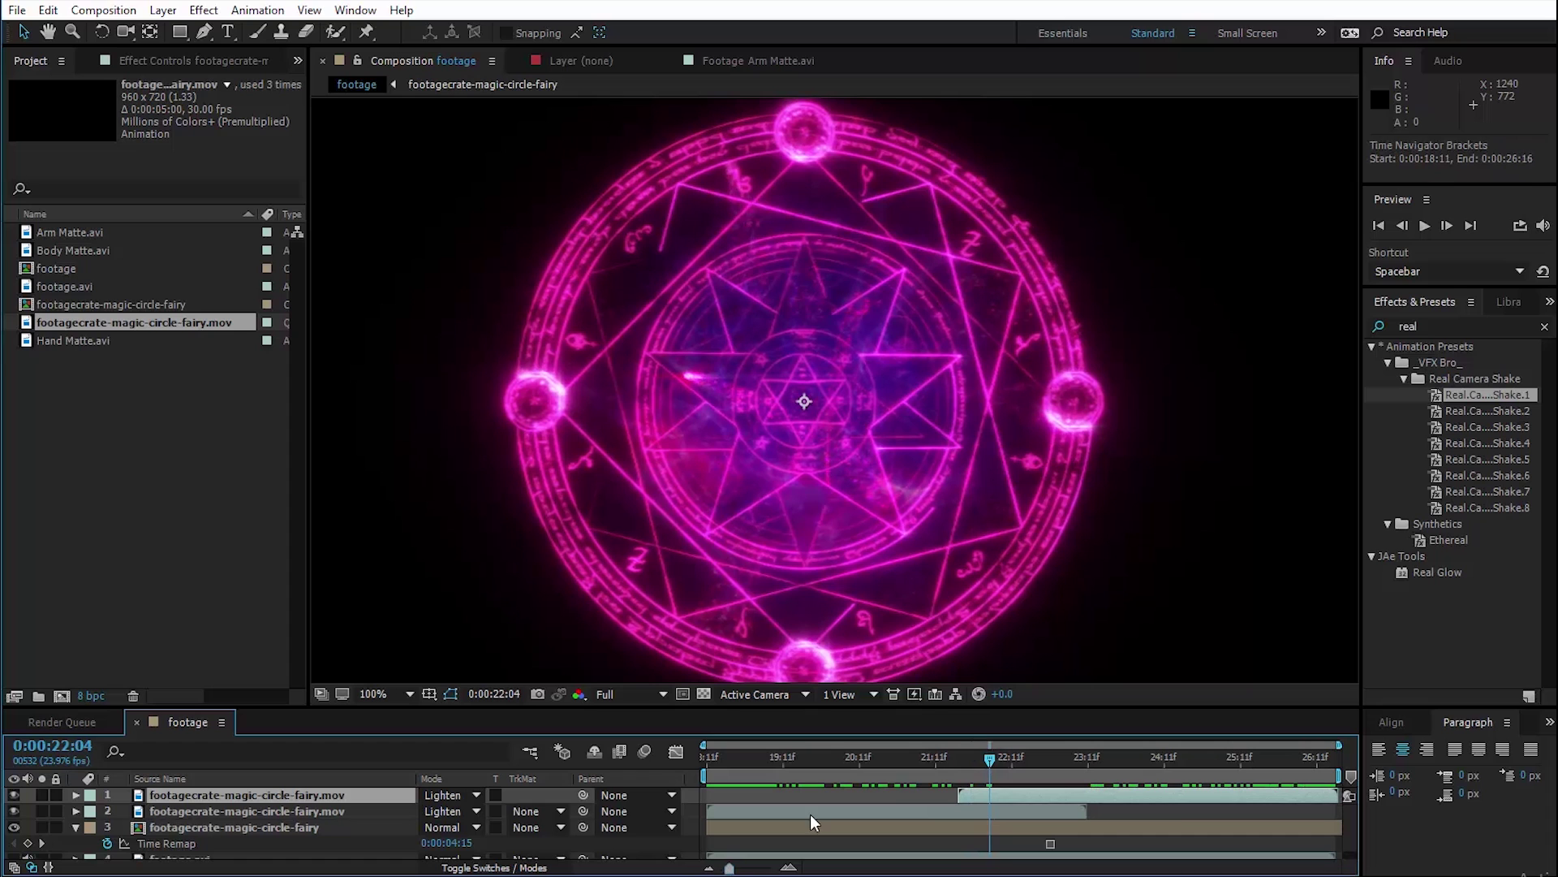
# Shift both magic circle clips earlier, duplicate them, and slide the copies so the top one starts at about 0:00:23:13.
pyautogui.click(876, 811)
pyautogui.keyDown('shift'); pyautogui.click(1024, 795); pyautogui.keyUp('shift')
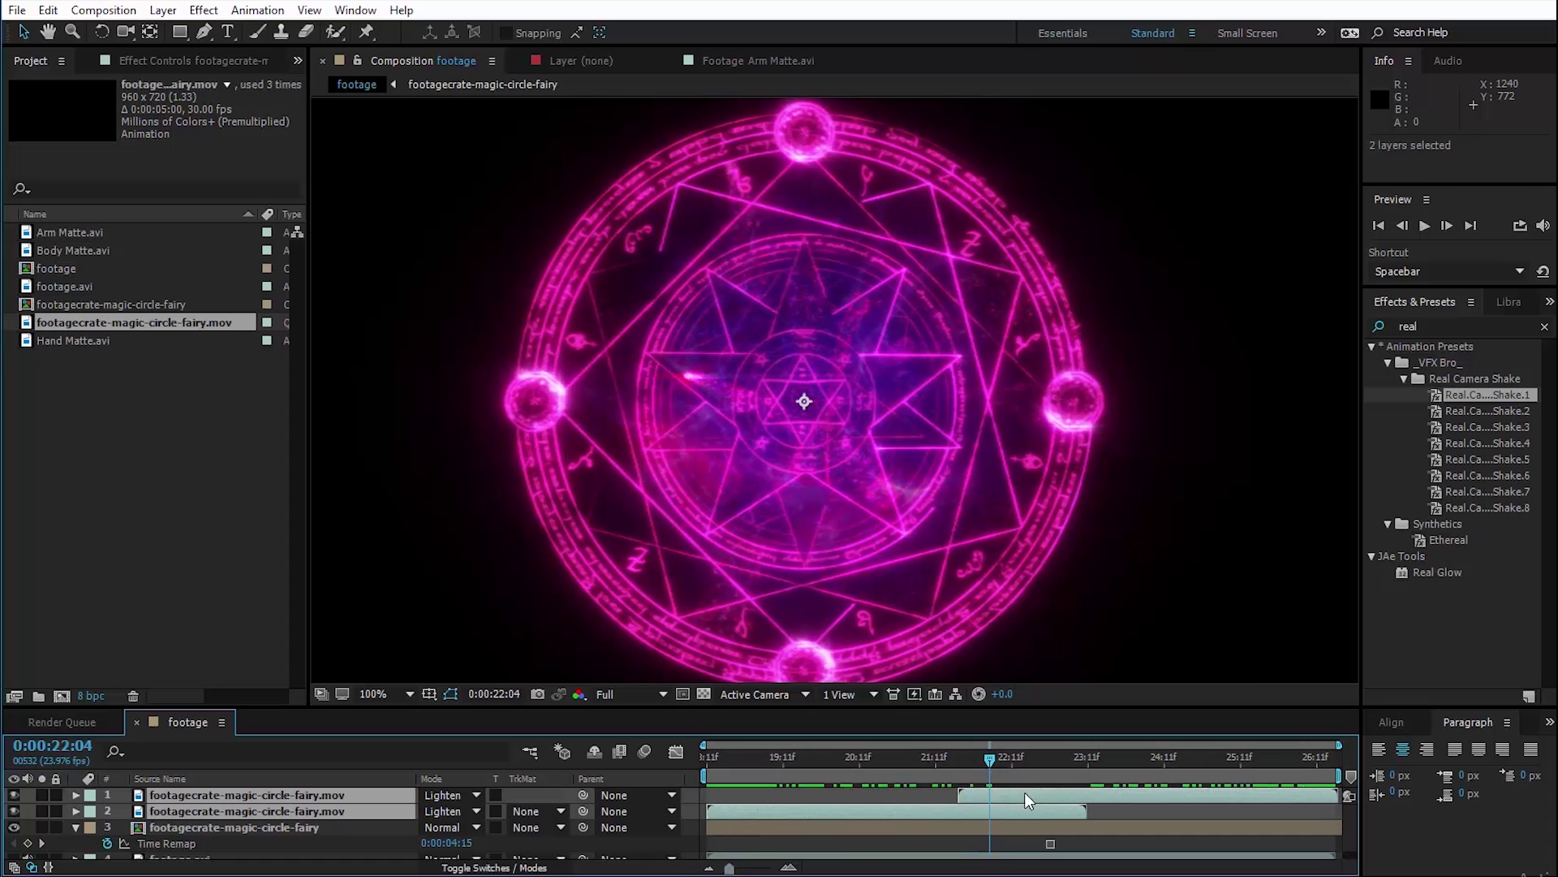
pyautogui.moveTo(1018, 797); pyautogui.dragTo(1148, 789)
pyautogui.click(872, 758)
pyautogui.hotkey('ctrl', 'd')
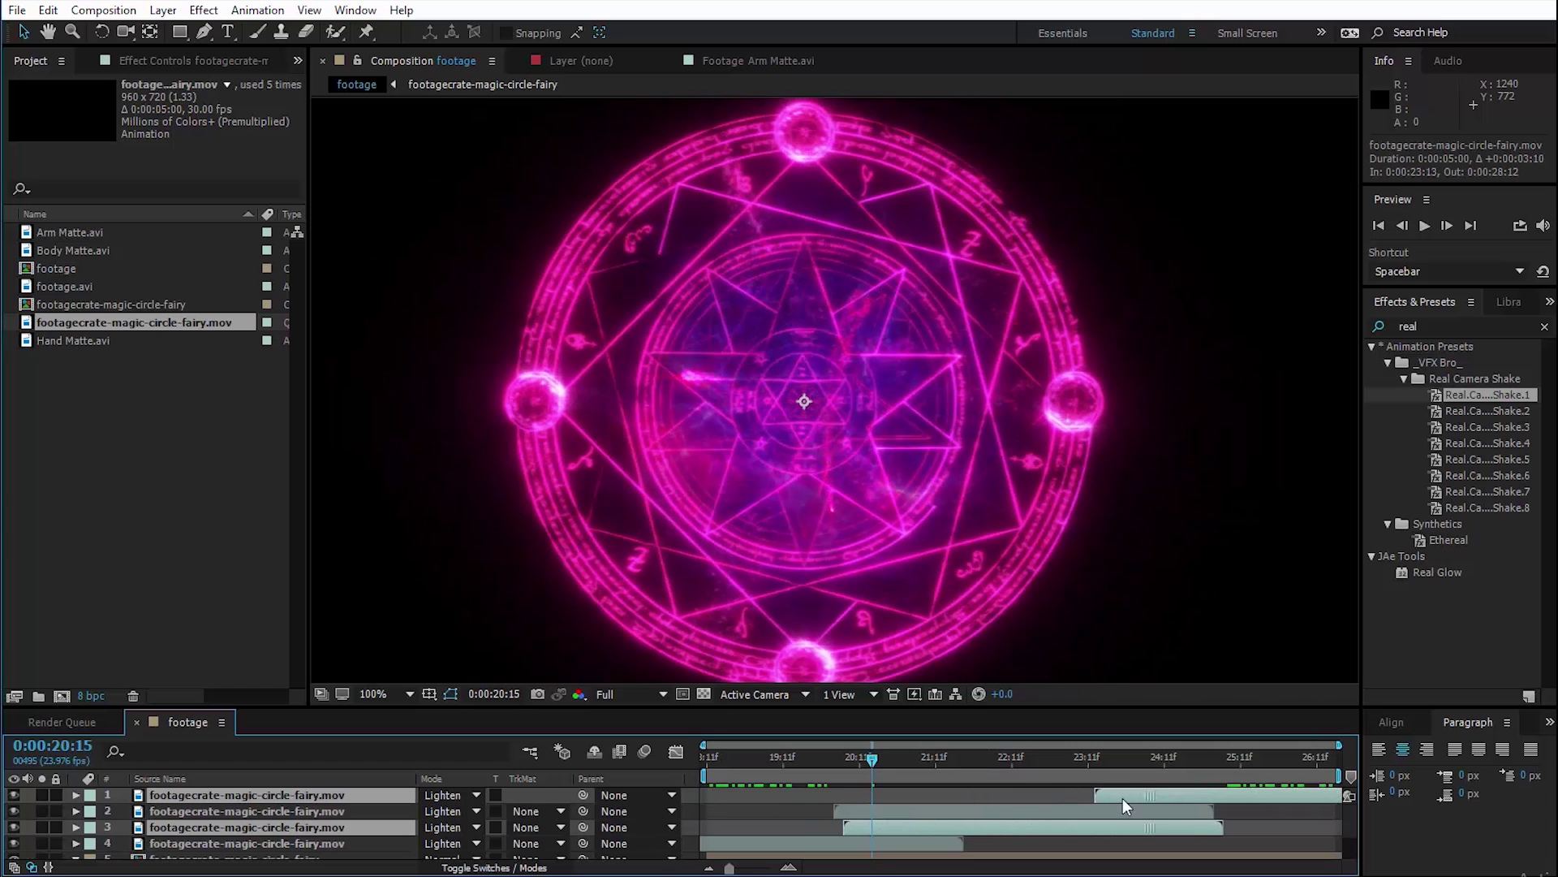
# Delete the redundant magic circle copy, slide the top clip to start at 0:00:23:18, and preview the overlap.
pyautogui.click(1011, 822)
pyautogui.press('Delete')
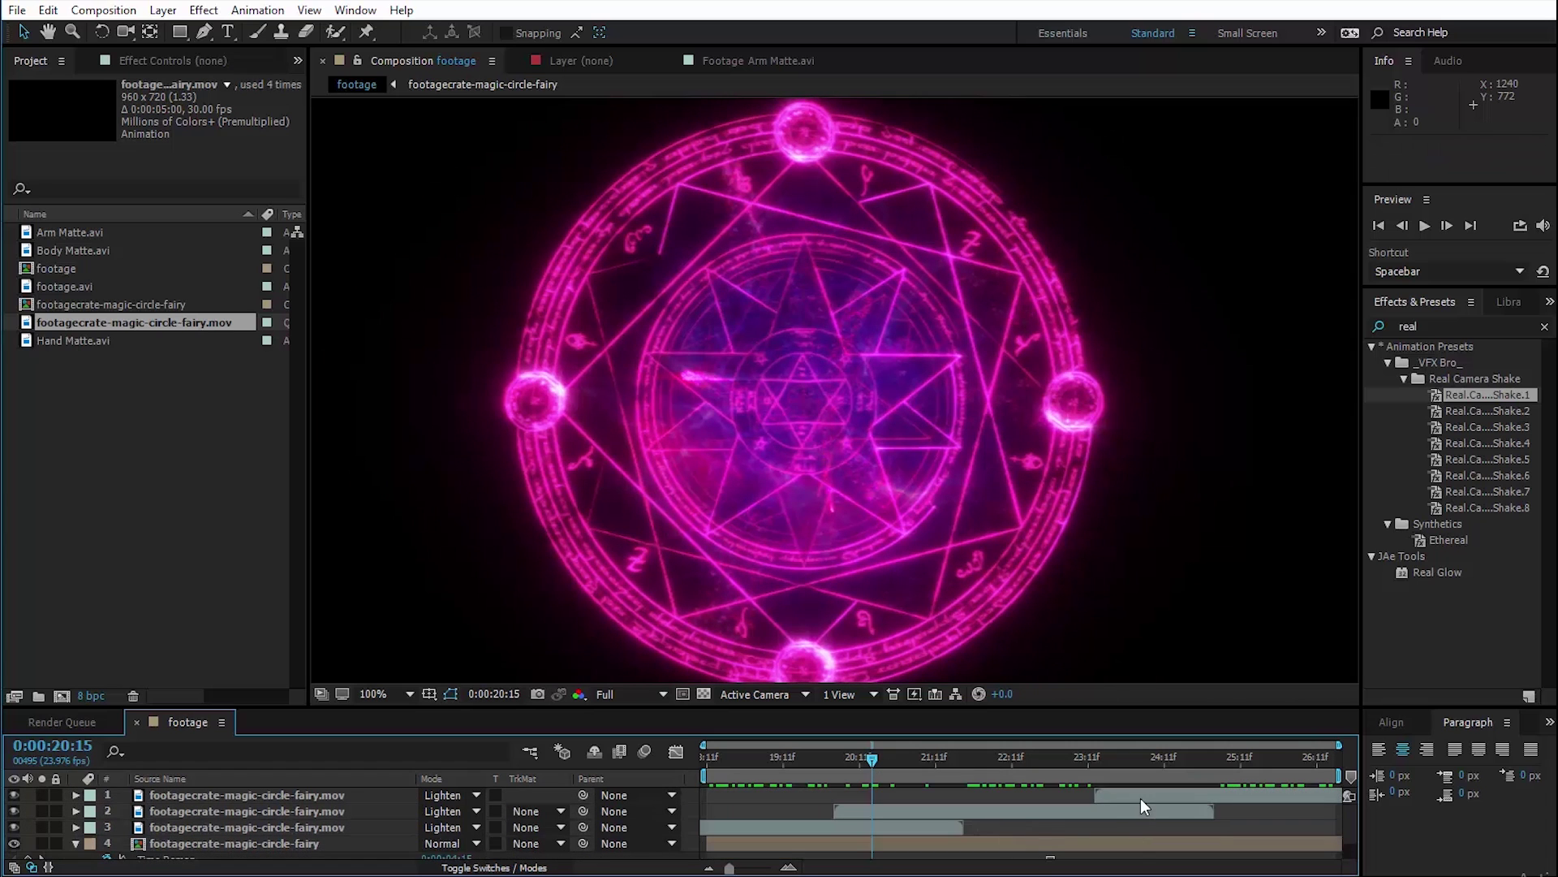
pyautogui.moveTo(1141, 797); pyautogui.dragTo(1153, 795)
pyautogui.press('space')
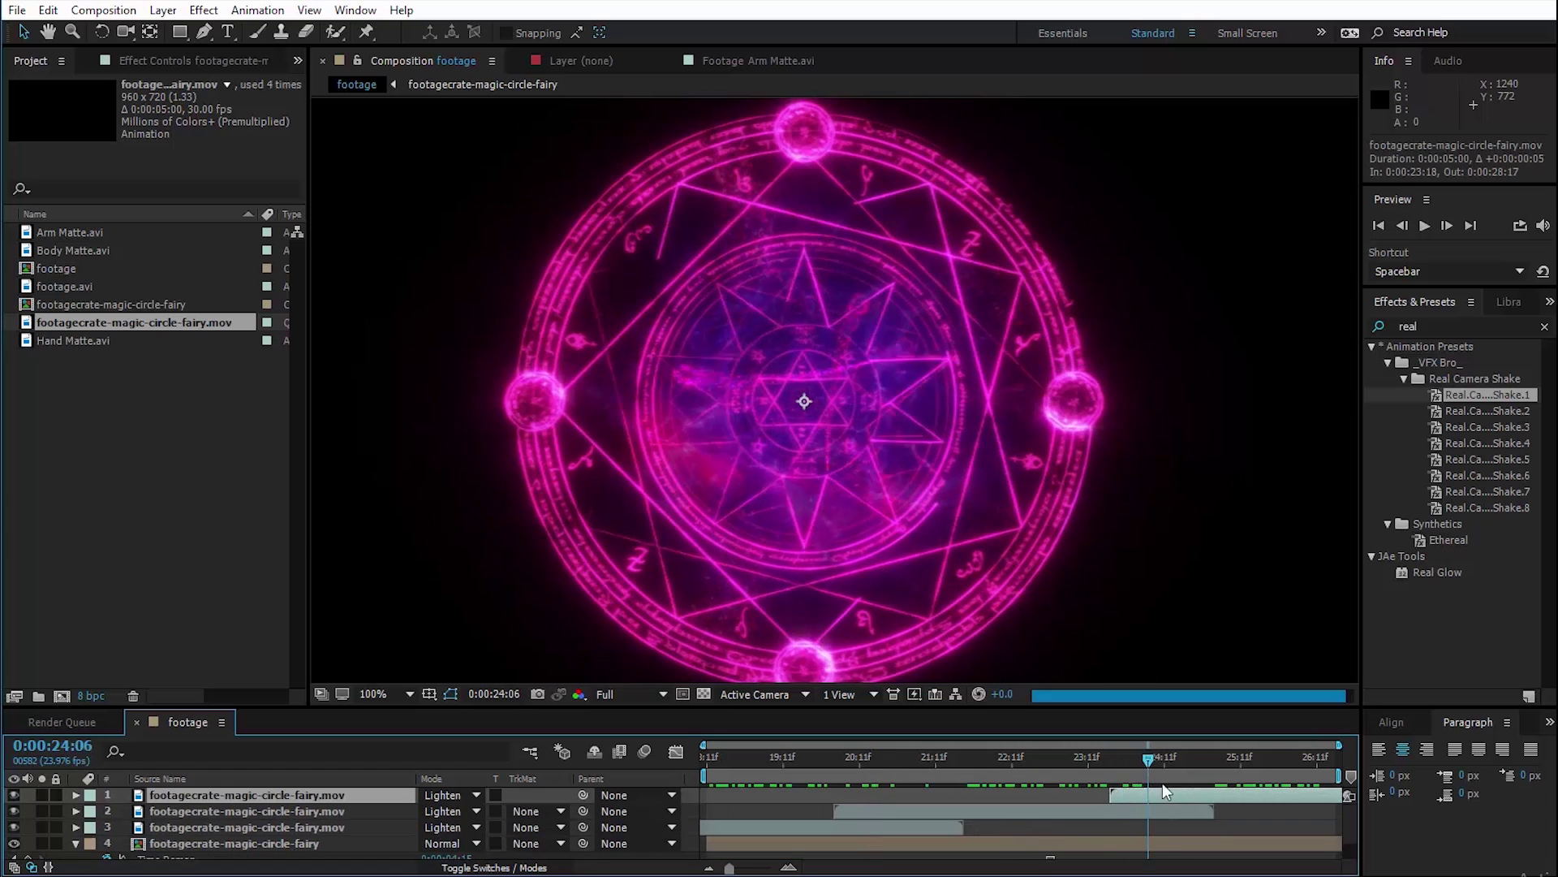
pyautogui.press('space')
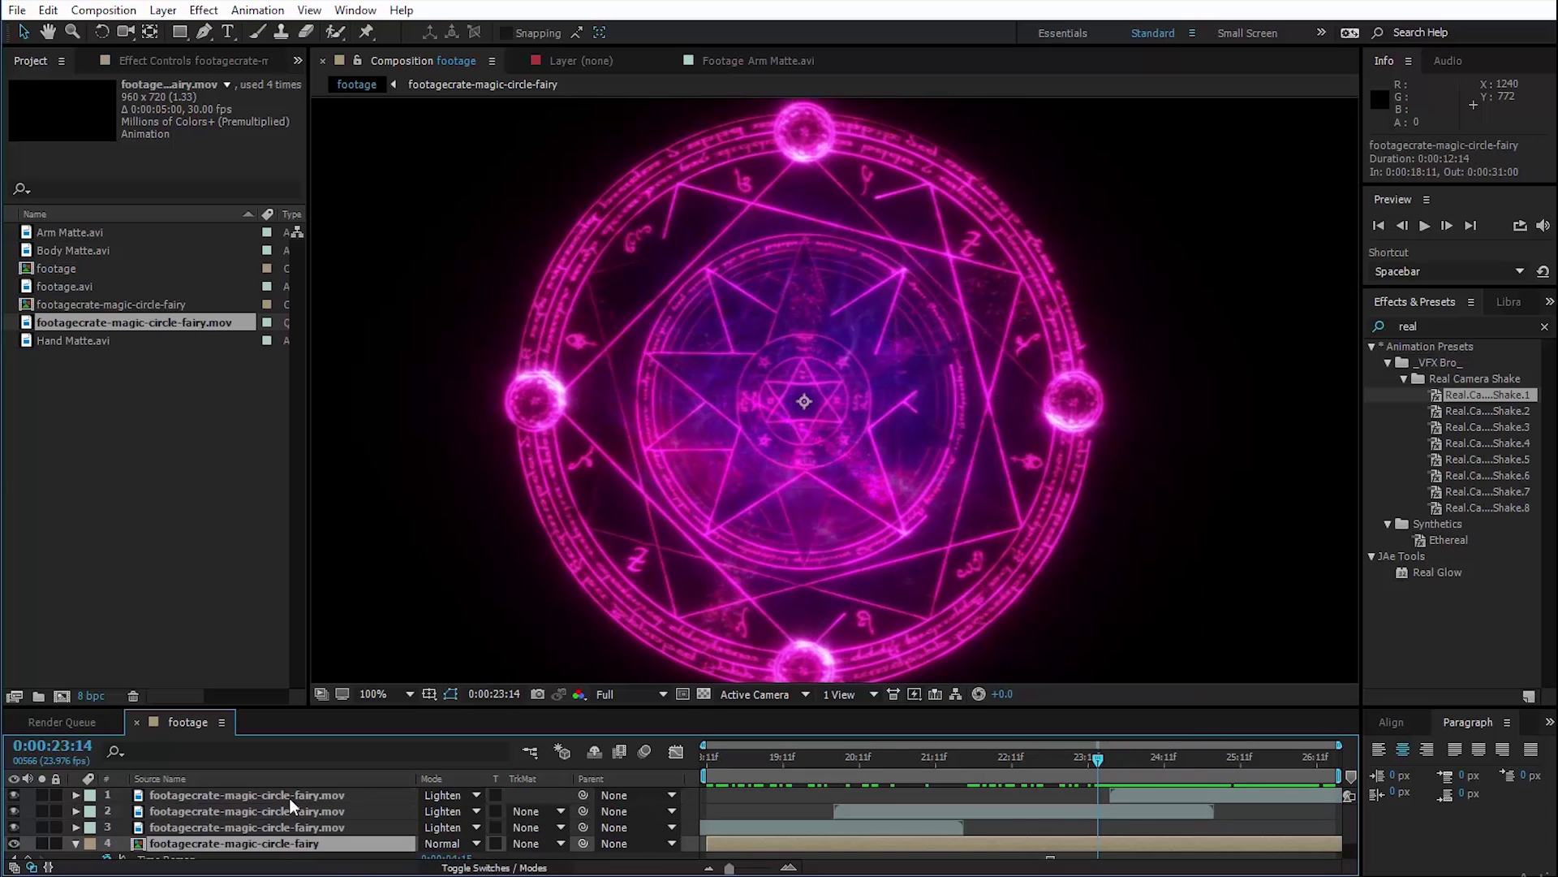
# Pre-compose all four magic circle layers and make the footage.avi layer visible beneath them.
pyautogui.hotkey('ctrl', 'a')
pyautogui.click(163, 10)
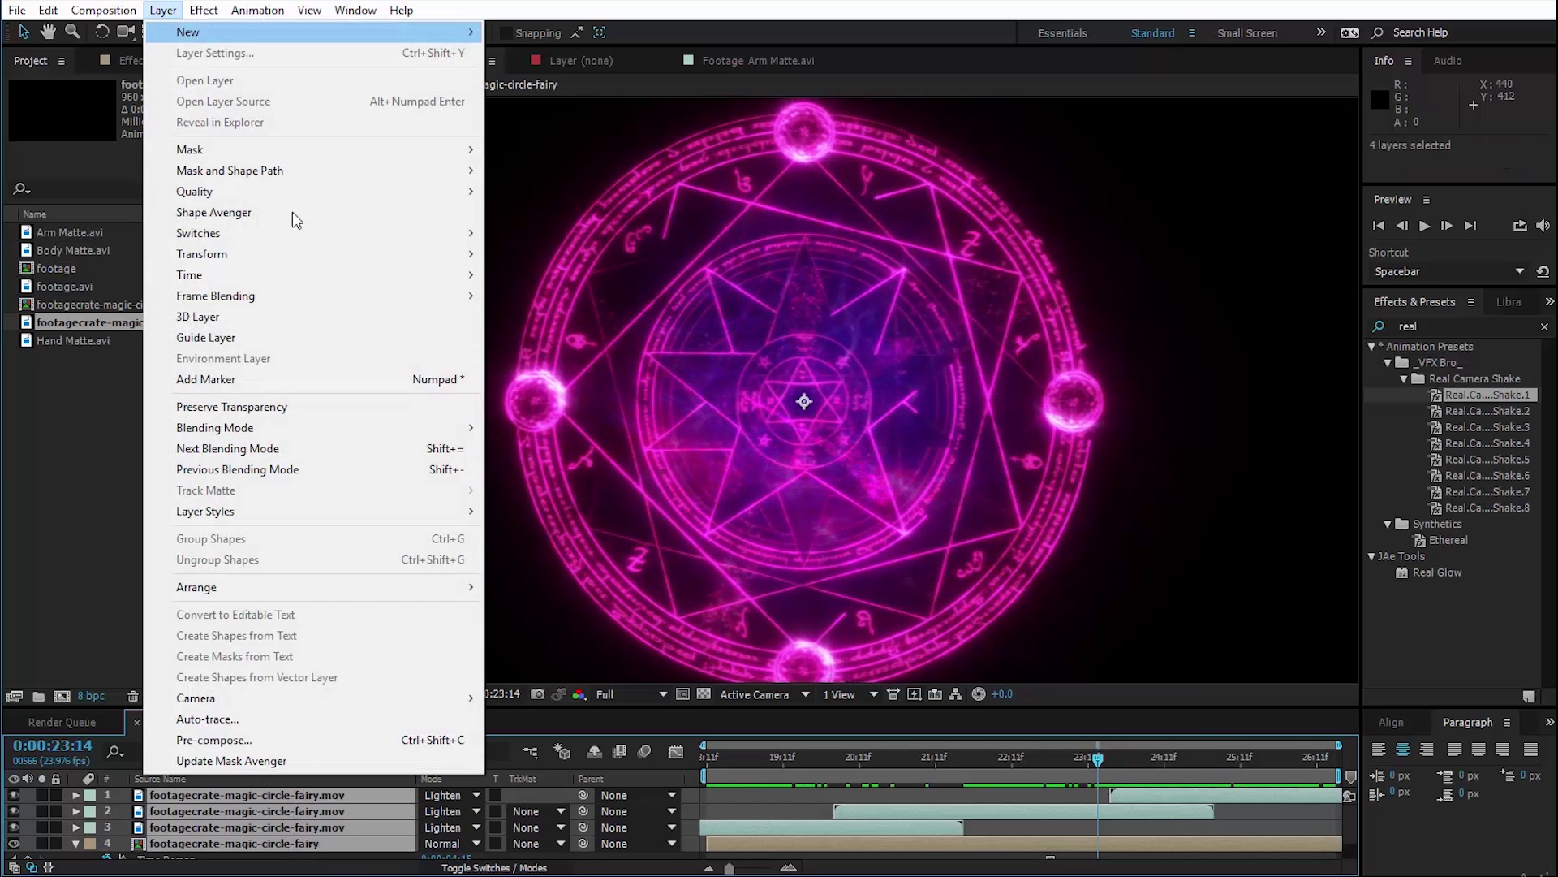
pyautogui.click(309, 827)
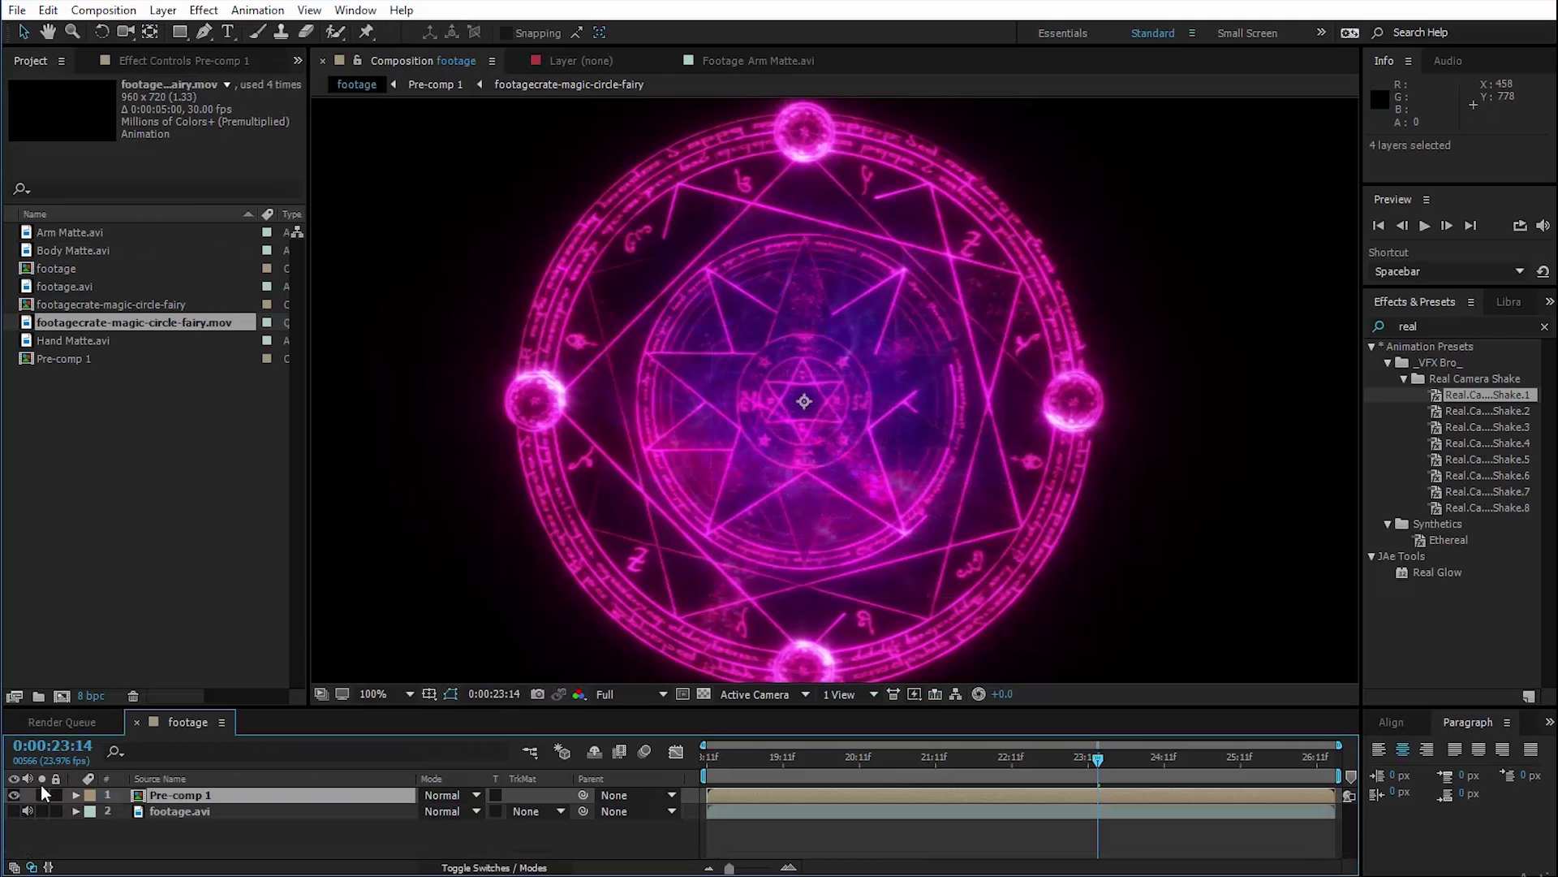
pyautogui.click(15, 811)
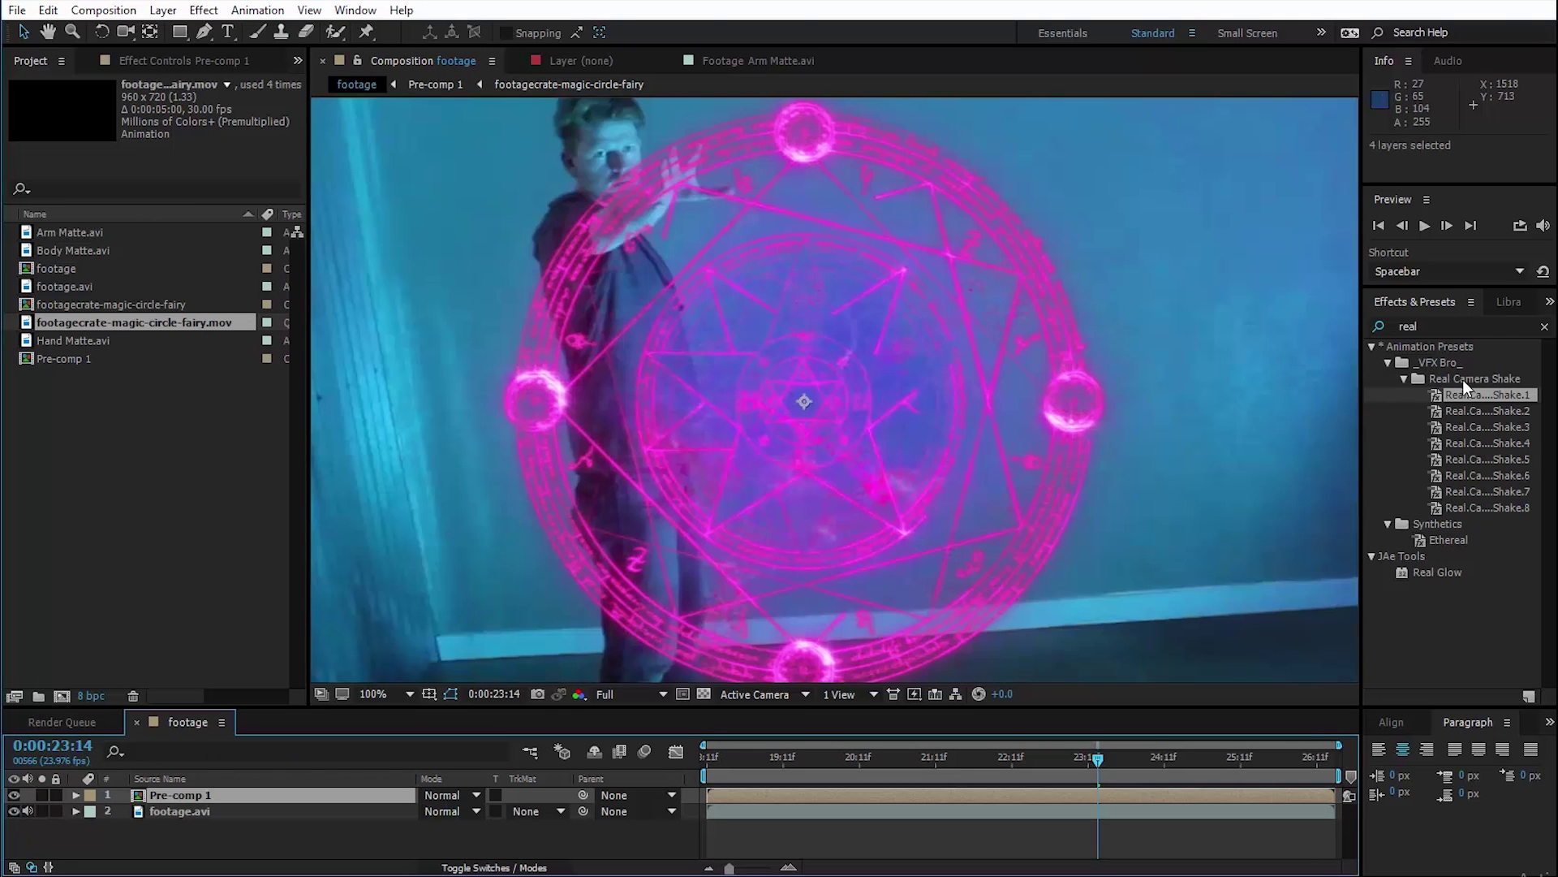
# Find the Tint effect and apply it to the Pre-comp 1 layer.
pyautogui.click(1442, 326)
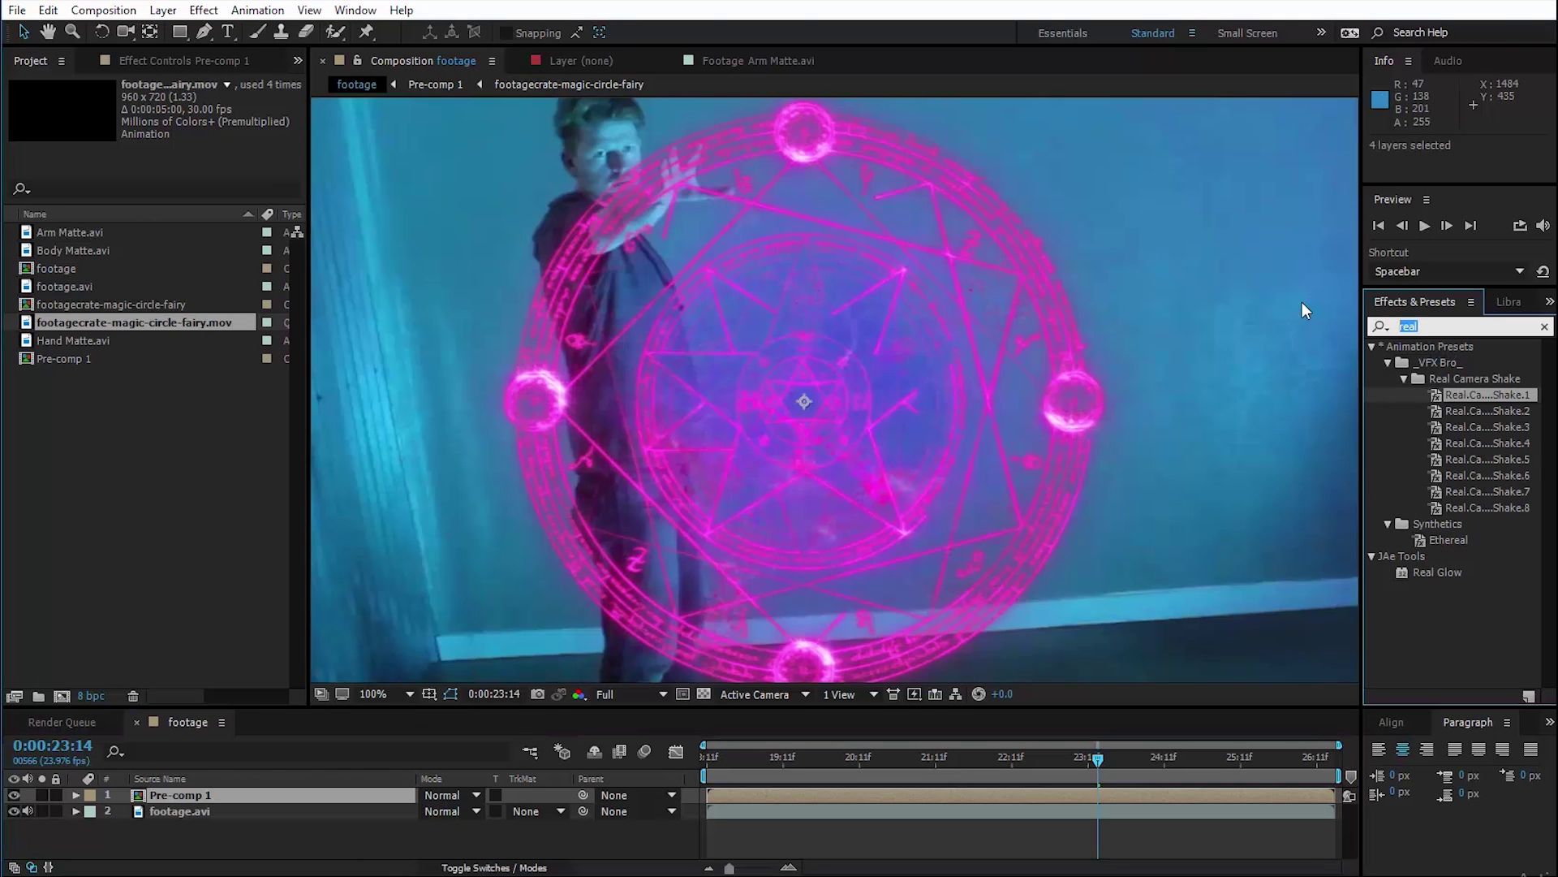
pyautogui.write('tint')
pyautogui.moveTo(1423, 411); pyautogui.dragTo(829, 456)
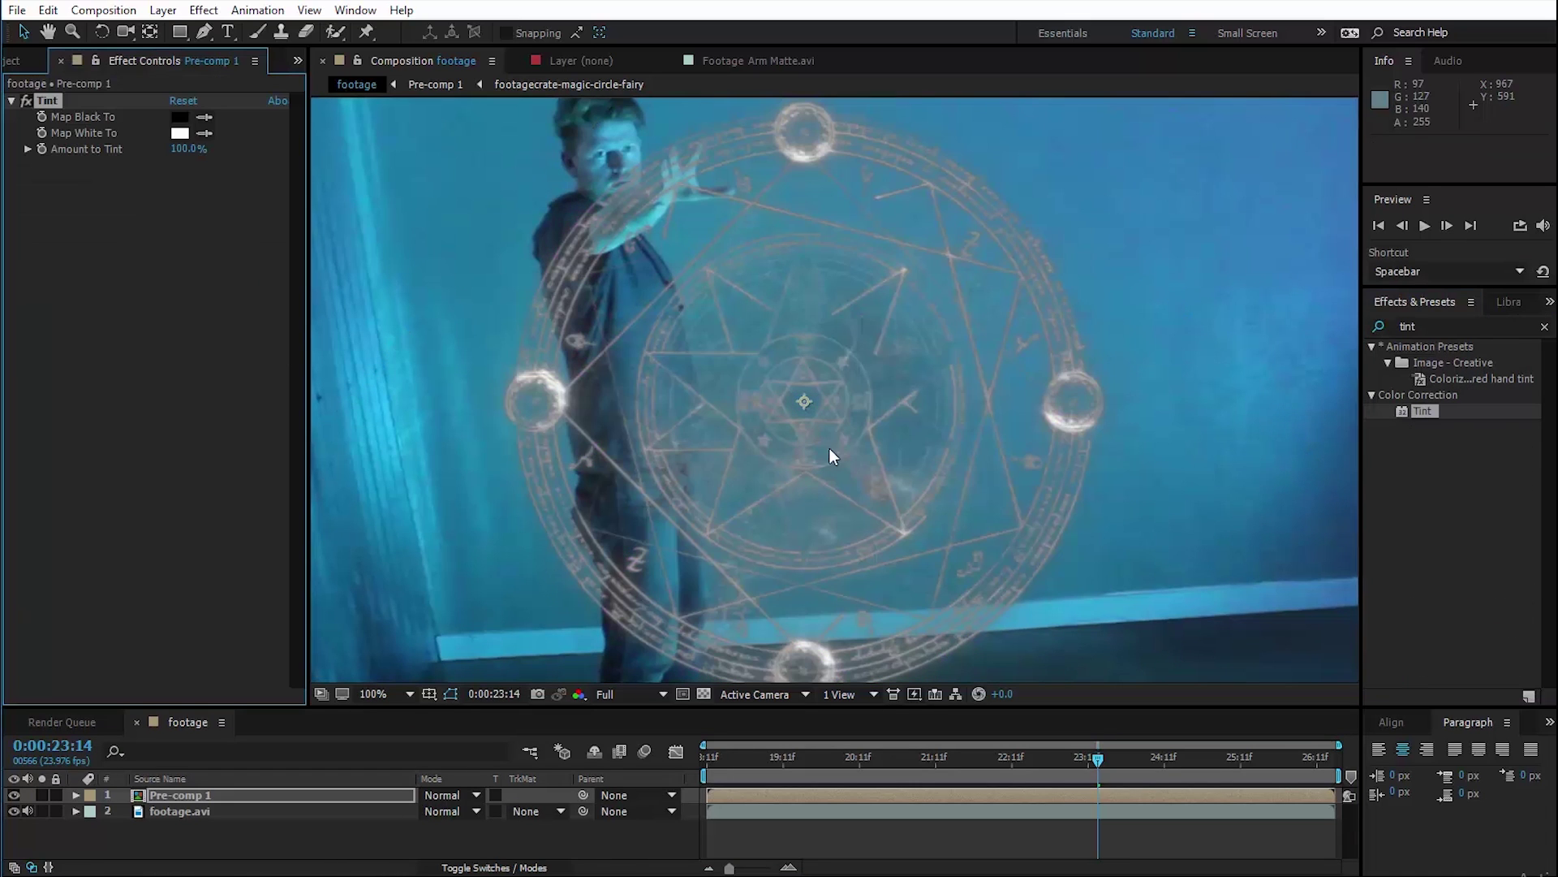
# Make Pre-comp 1 a 3D layer, move it down to the man's feet, and tilt it to about 280° X orientation.
pyautogui.scroll(-2, 838, 503)
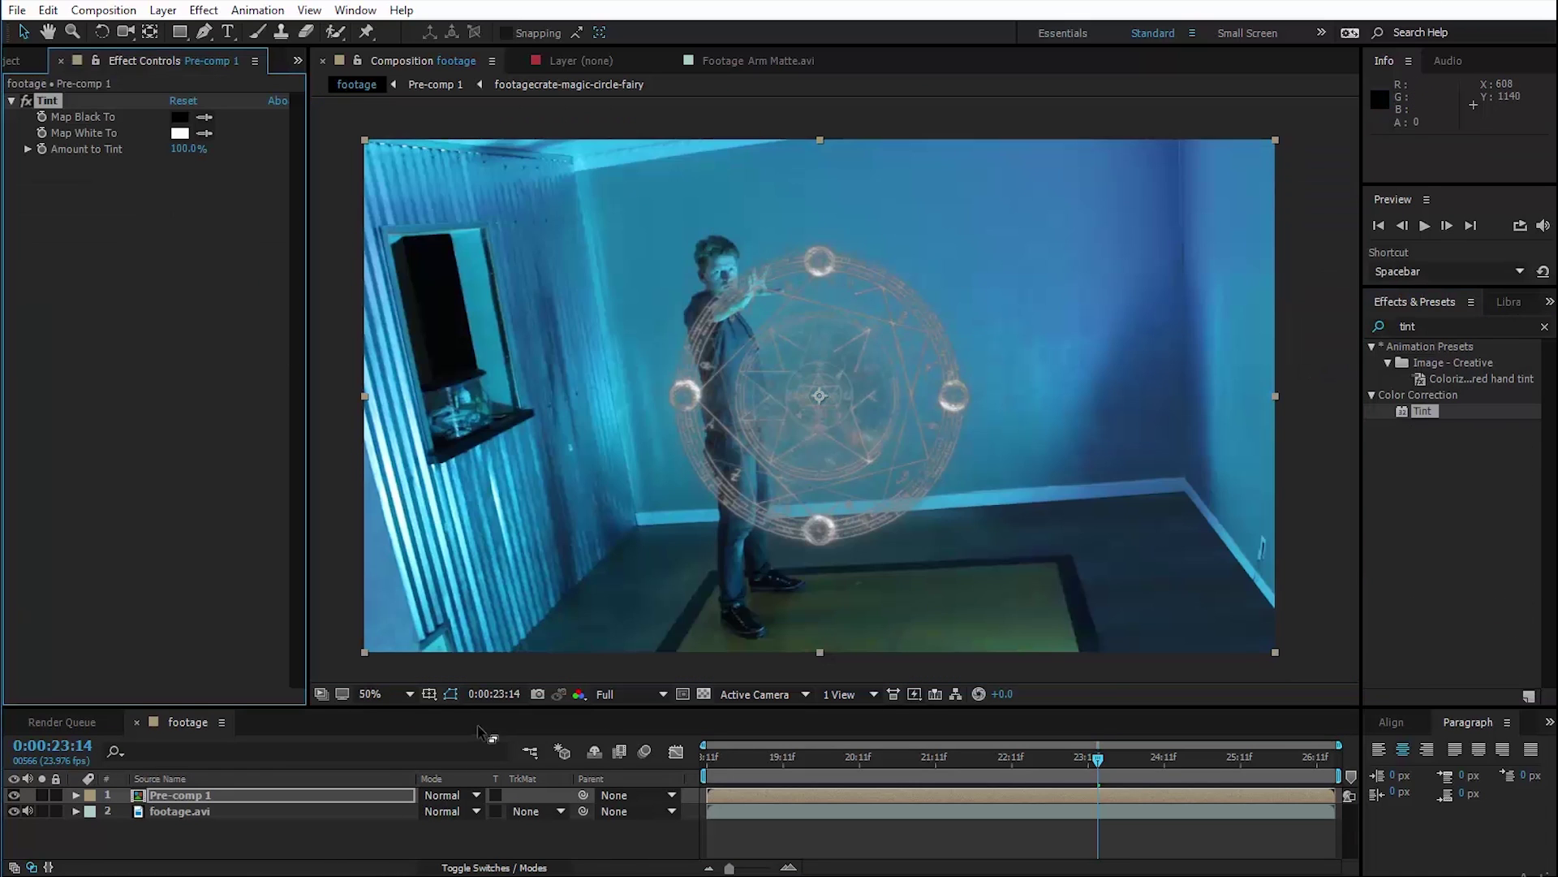
pyautogui.click(508, 858)
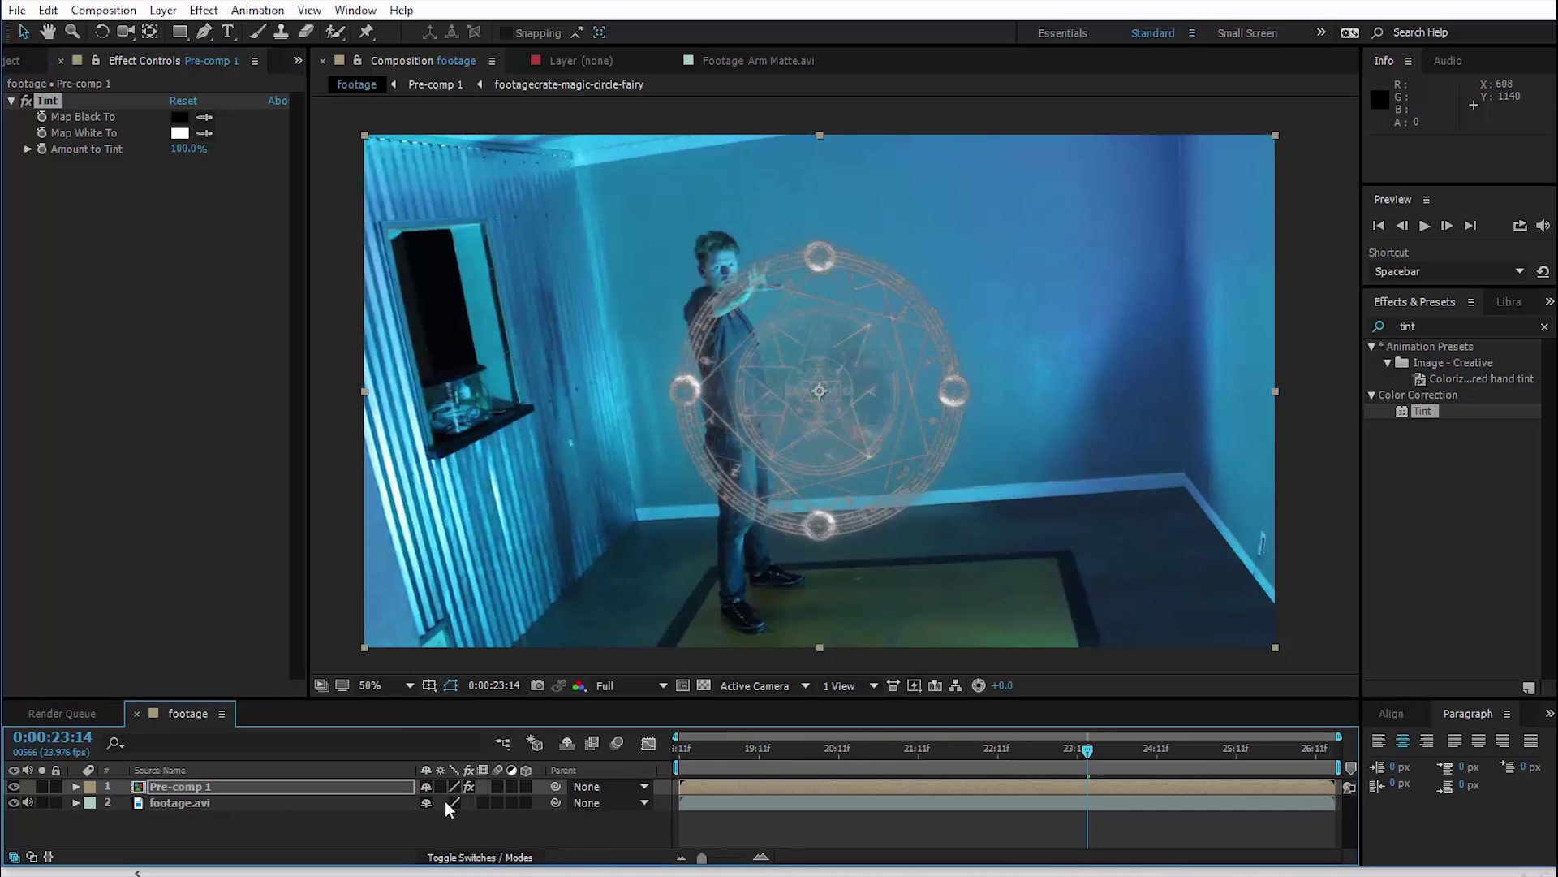
pyautogui.click(526, 786)
pyautogui.moveTo(843, 387); pyautogui.dragTo(815, 538)
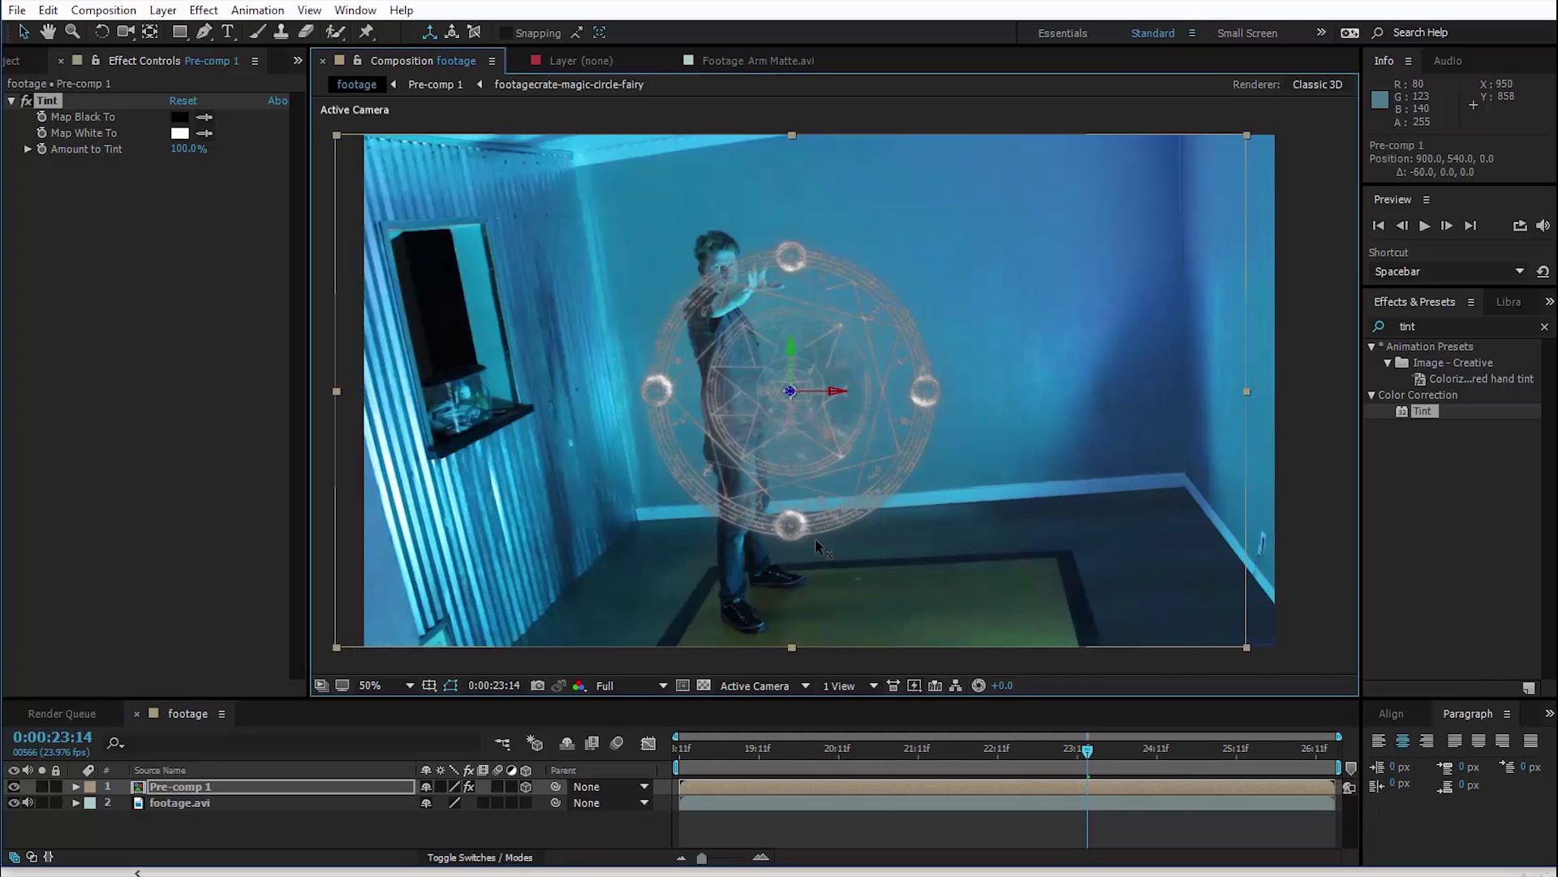
pyautogui.hotkey('ctrl', 'z')
pyautogui.moveTo(820, 349); pyautogui.dragTo(798, 563)
pyautogui.press('w')
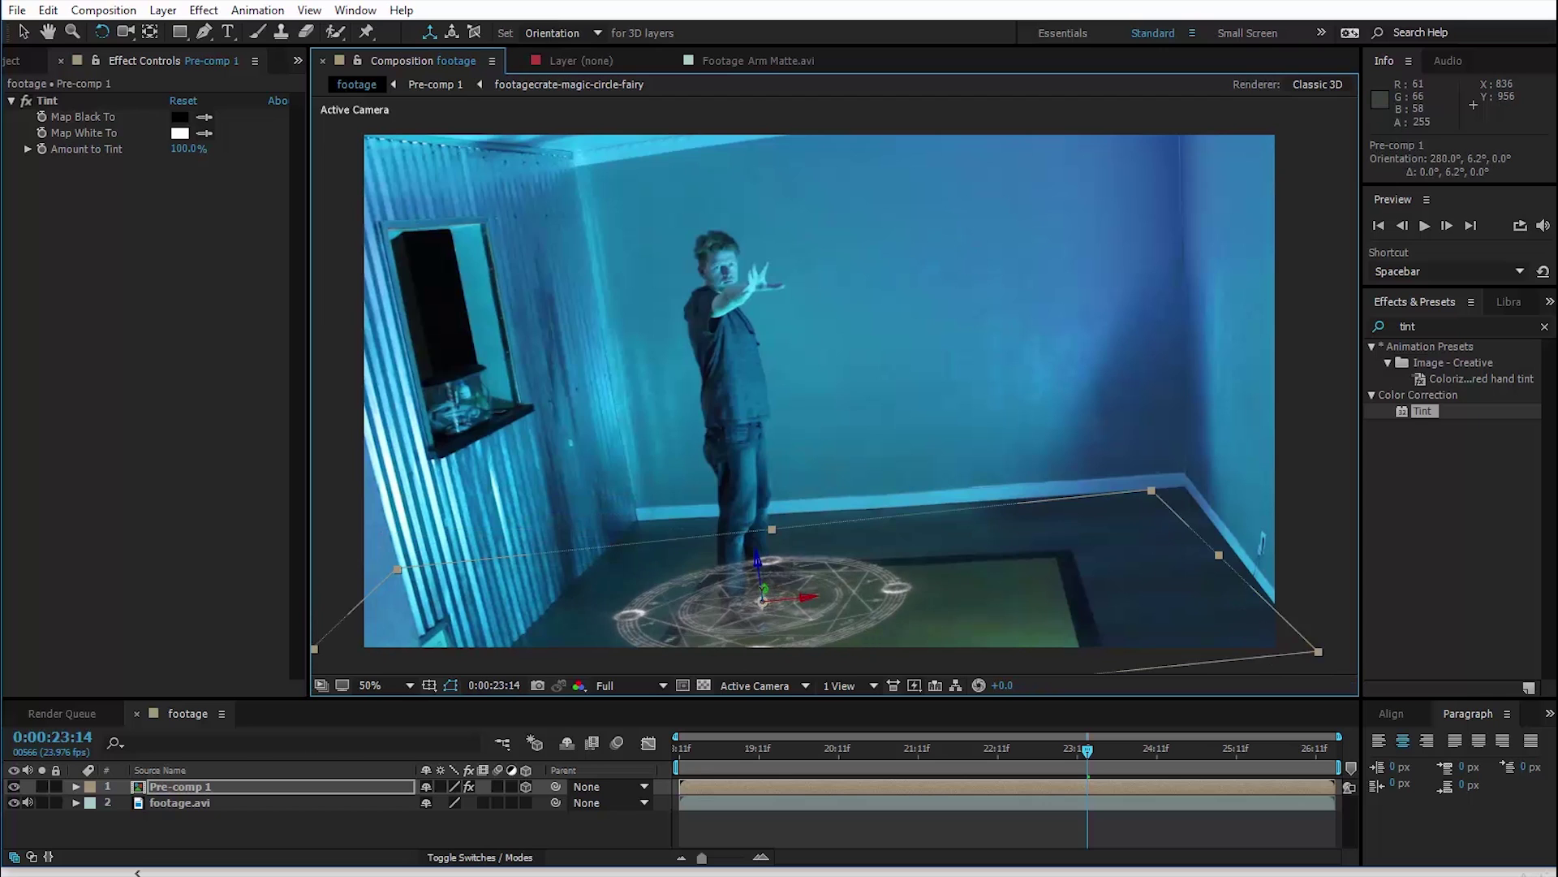
# Refine the magic circle's orientation to about 284.0°, 4.6°, 2.1° to match the floor perspective.
pyautogui.scroll(1, 792, 649)
pyautogui.moveTo(792, 649); pyautogui.dragTo(570, 306)
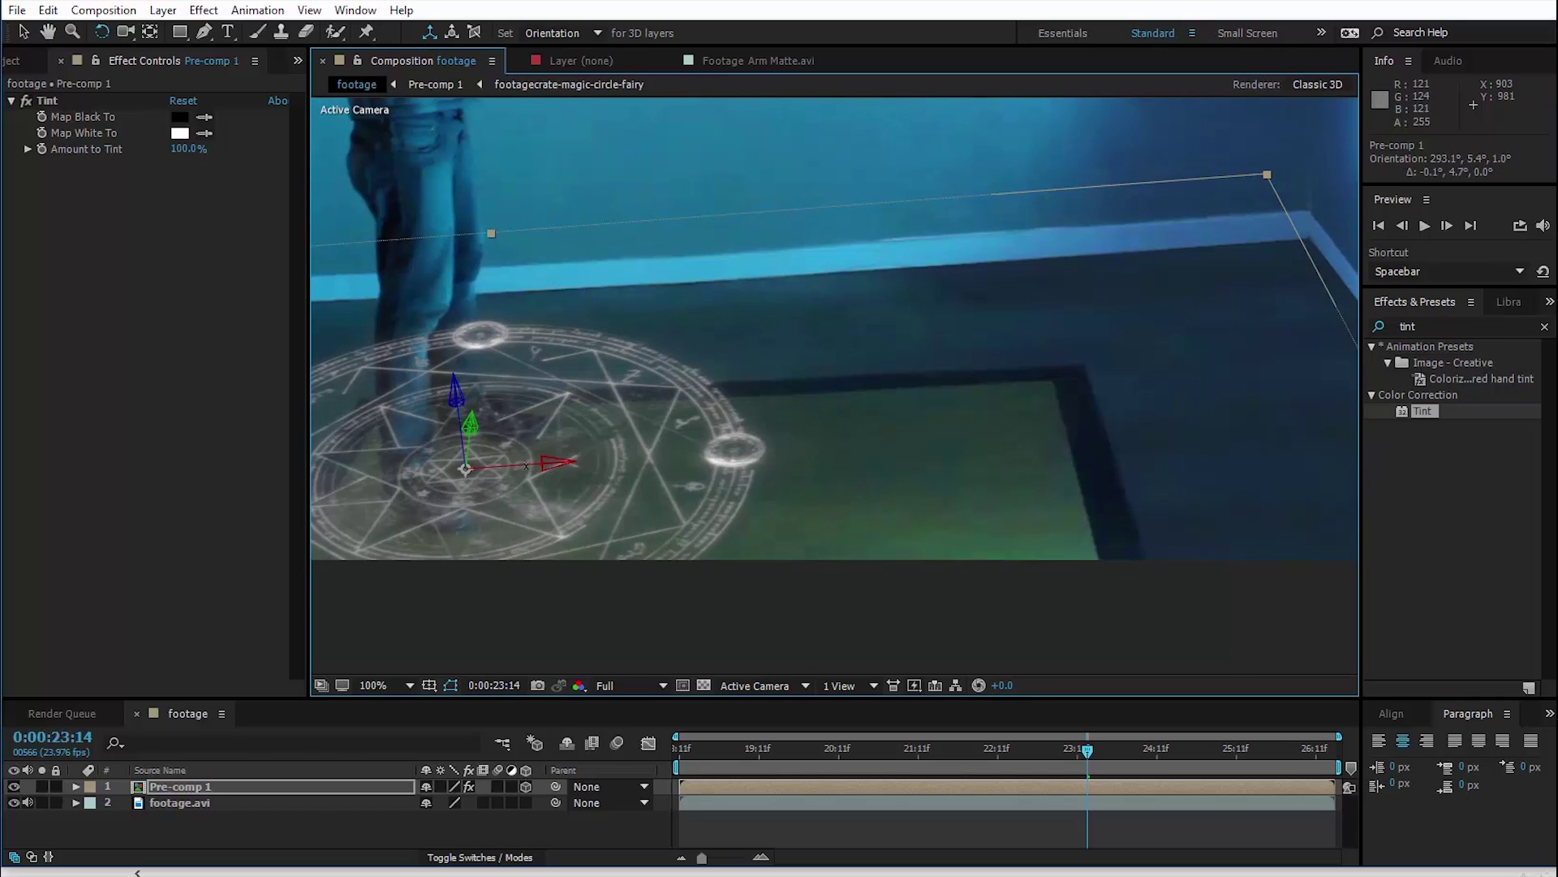
pyautogui.moveTo(525, 462); pyautogui.dragTo(456, 417)
pyautogui.scroll(-1, 439, 414)
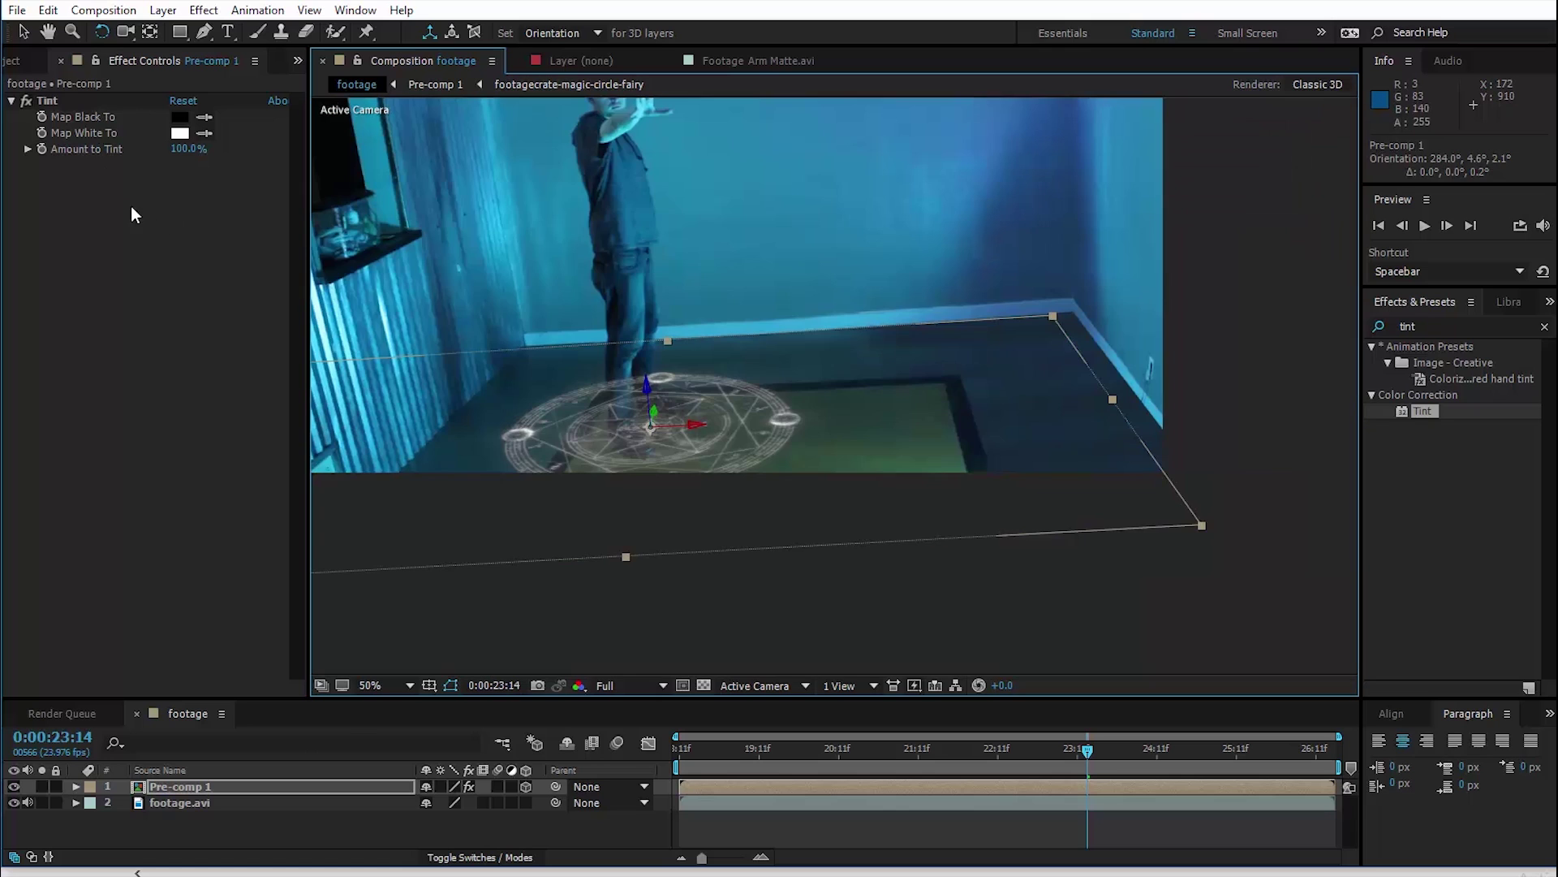
# Scale the magic circle to about 166% and position it on the floor at about 944.9, 997.7, -89.6.
pyautogui.click(23, 31)
pyautogui.moveTo(1202, 525); pyautogui.dragTo(1506, 649)
pyautogui.moveTo(1503, 587); pyautogui.dragTo(1554, 604)
pyautogui.moveTo(675, 296); pyautogui.dragTo(662, 280)
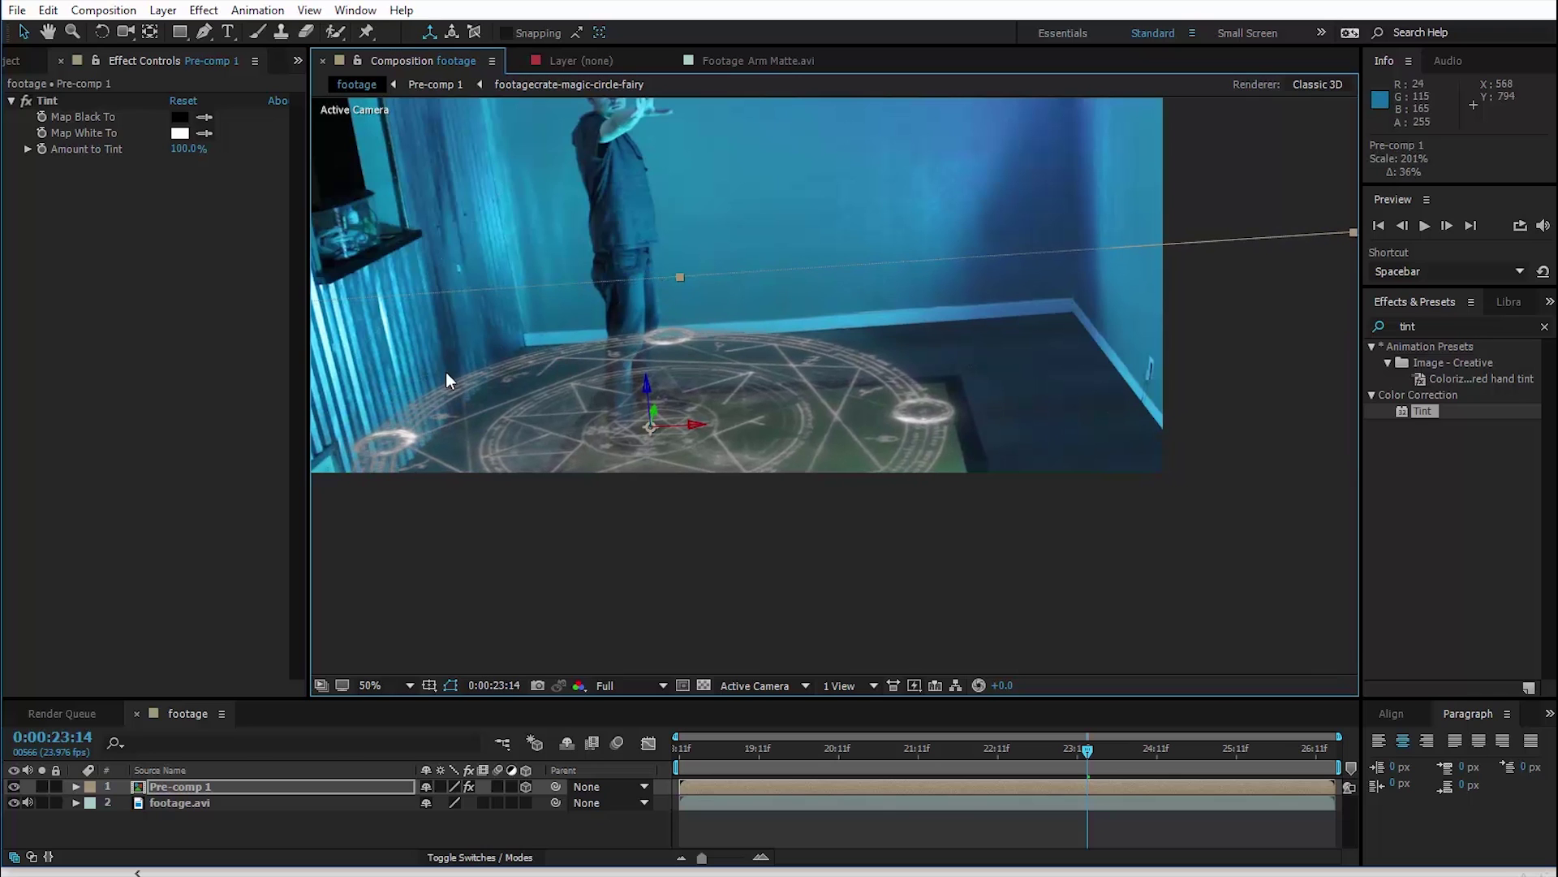
pyautogui.moveTo(699, 429); pyautogui.dragTo(758, 433)
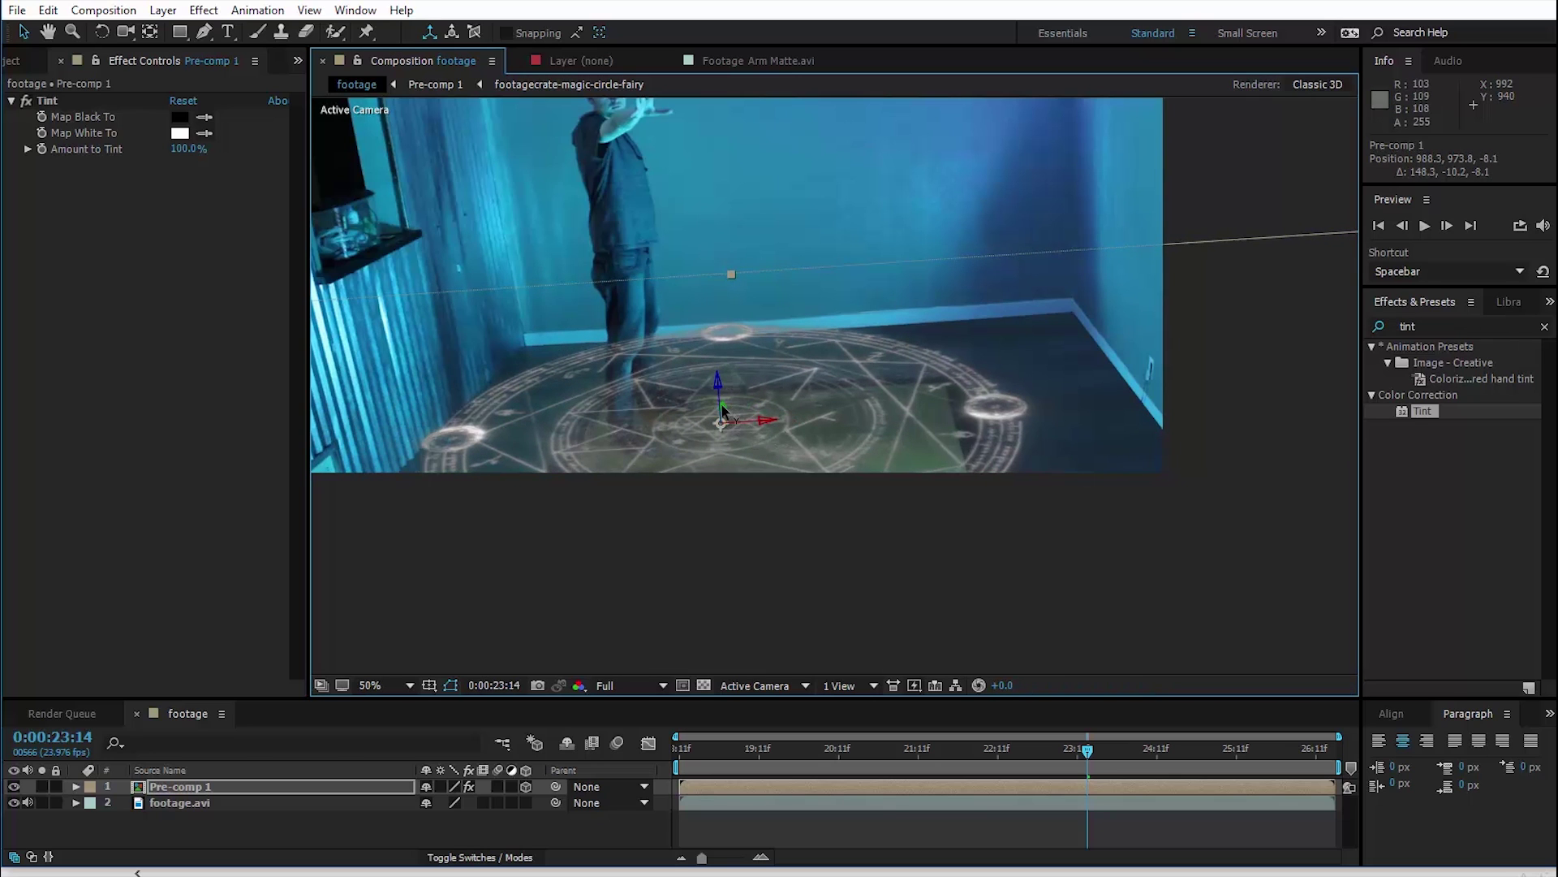
pyautogui.moveTo(723, 420); pyautogui.dragTo(722, 302)
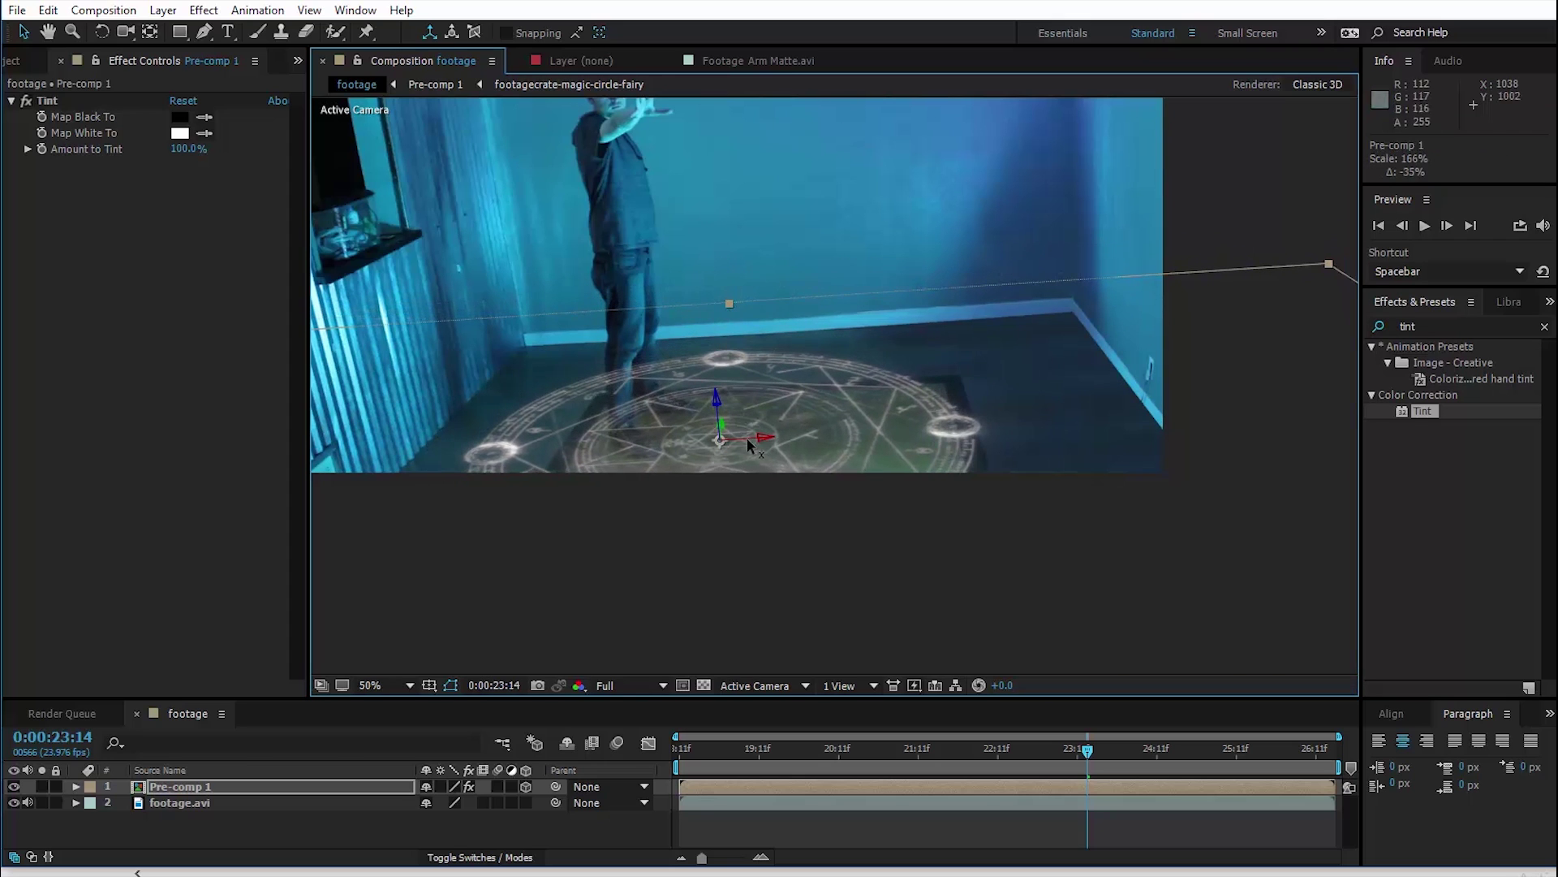
pyautogui.moveTo(746, 437); pyautogui.dragTo(680, 417)
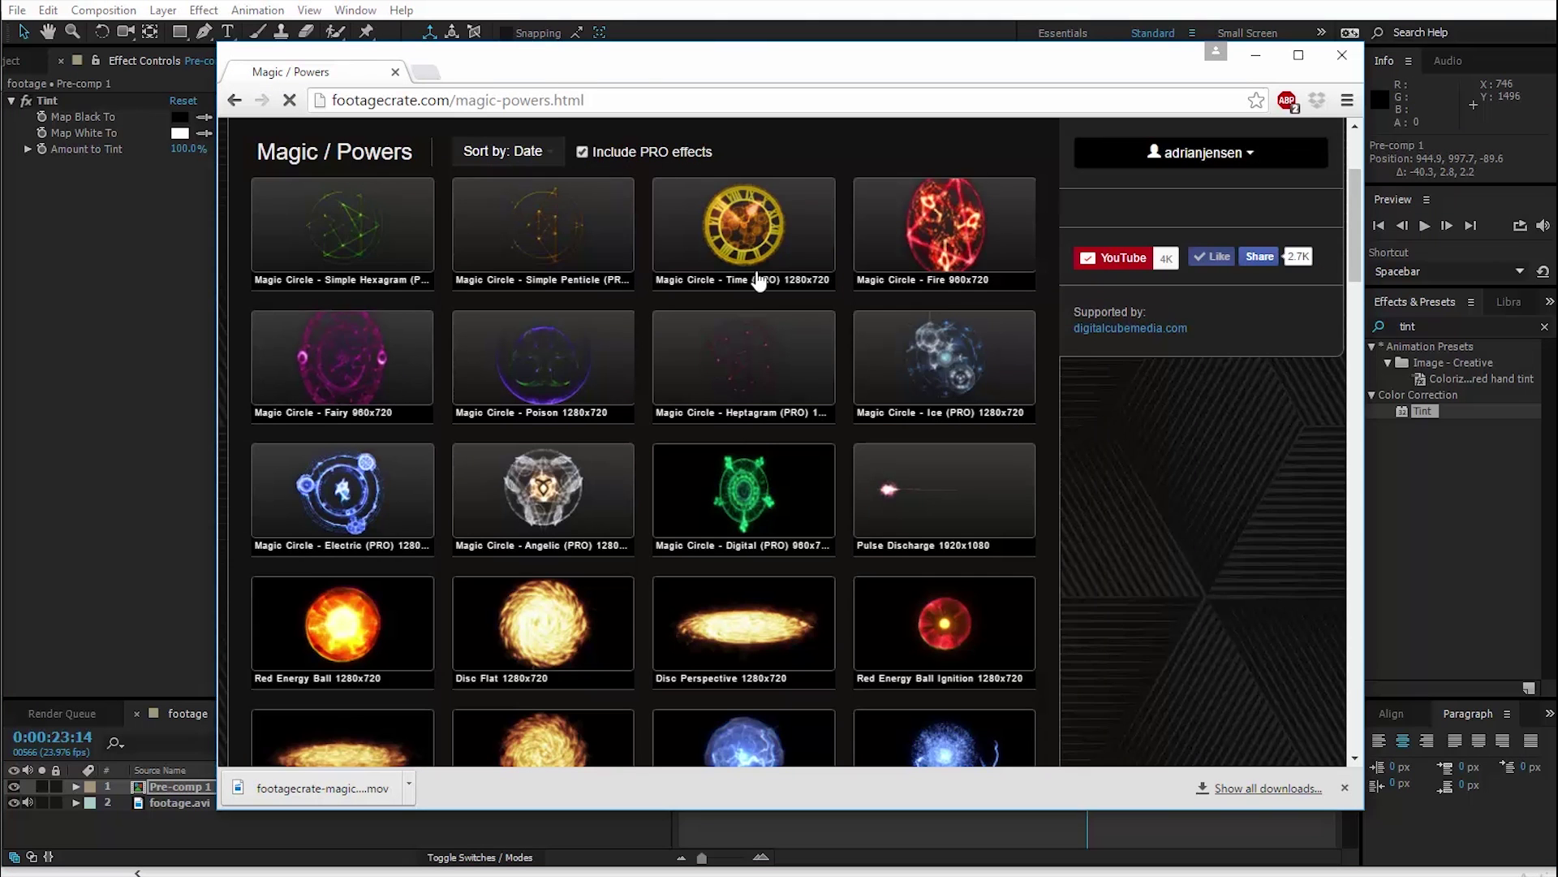
# Switch to the FootageCrate site in the browser and open its Dust & Smoke video category.
pyautogui.scroll(3, 757, 296)
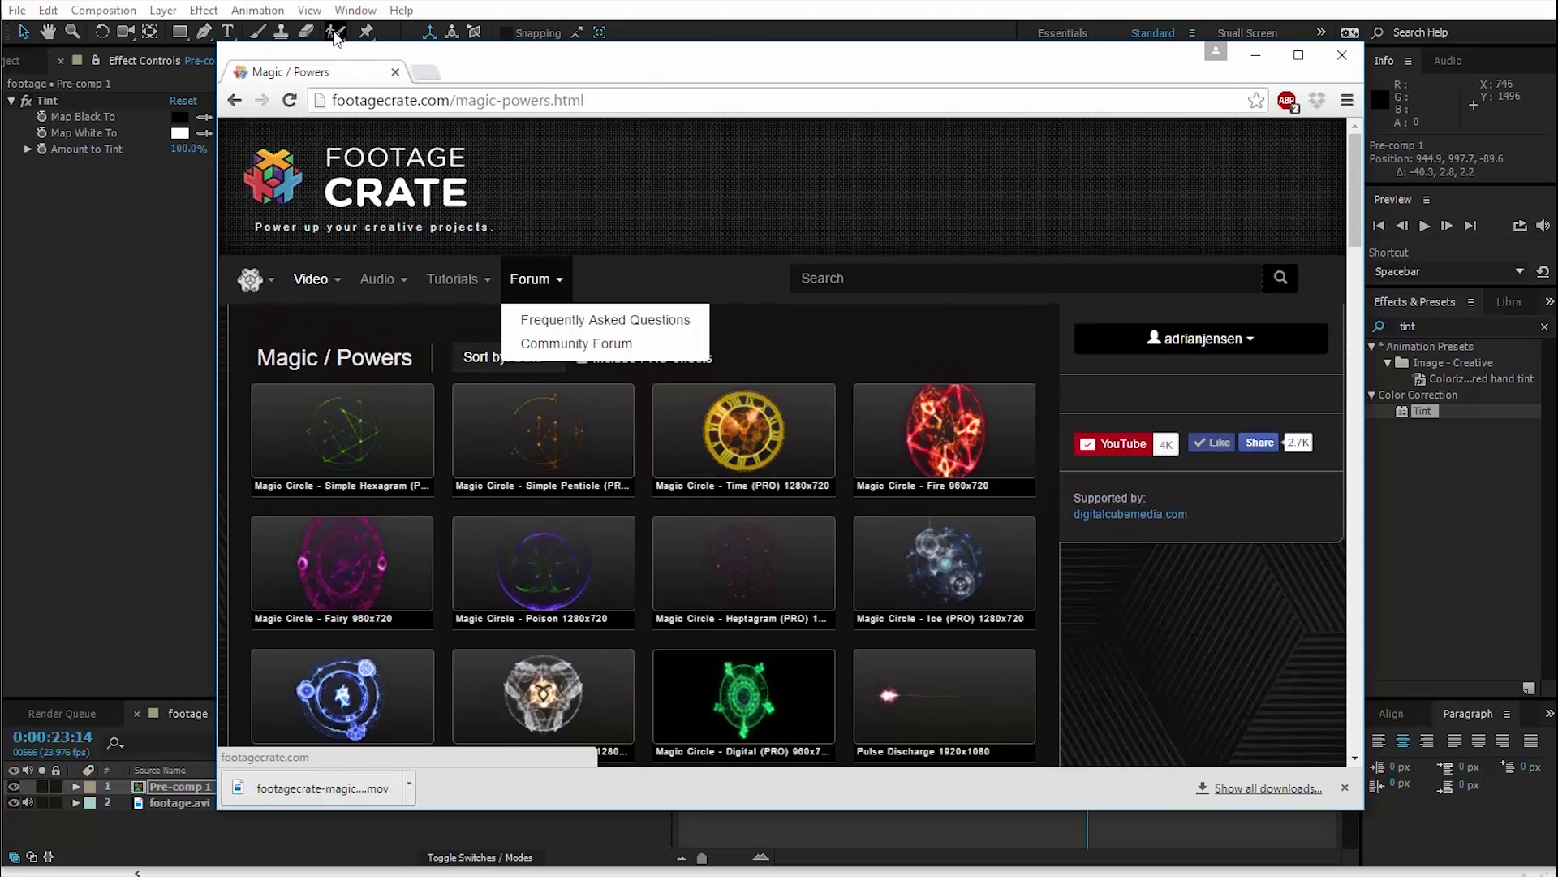
pyautogui.moveTo(315, 280)
pyautogui.scroll(-1, 398, 434)
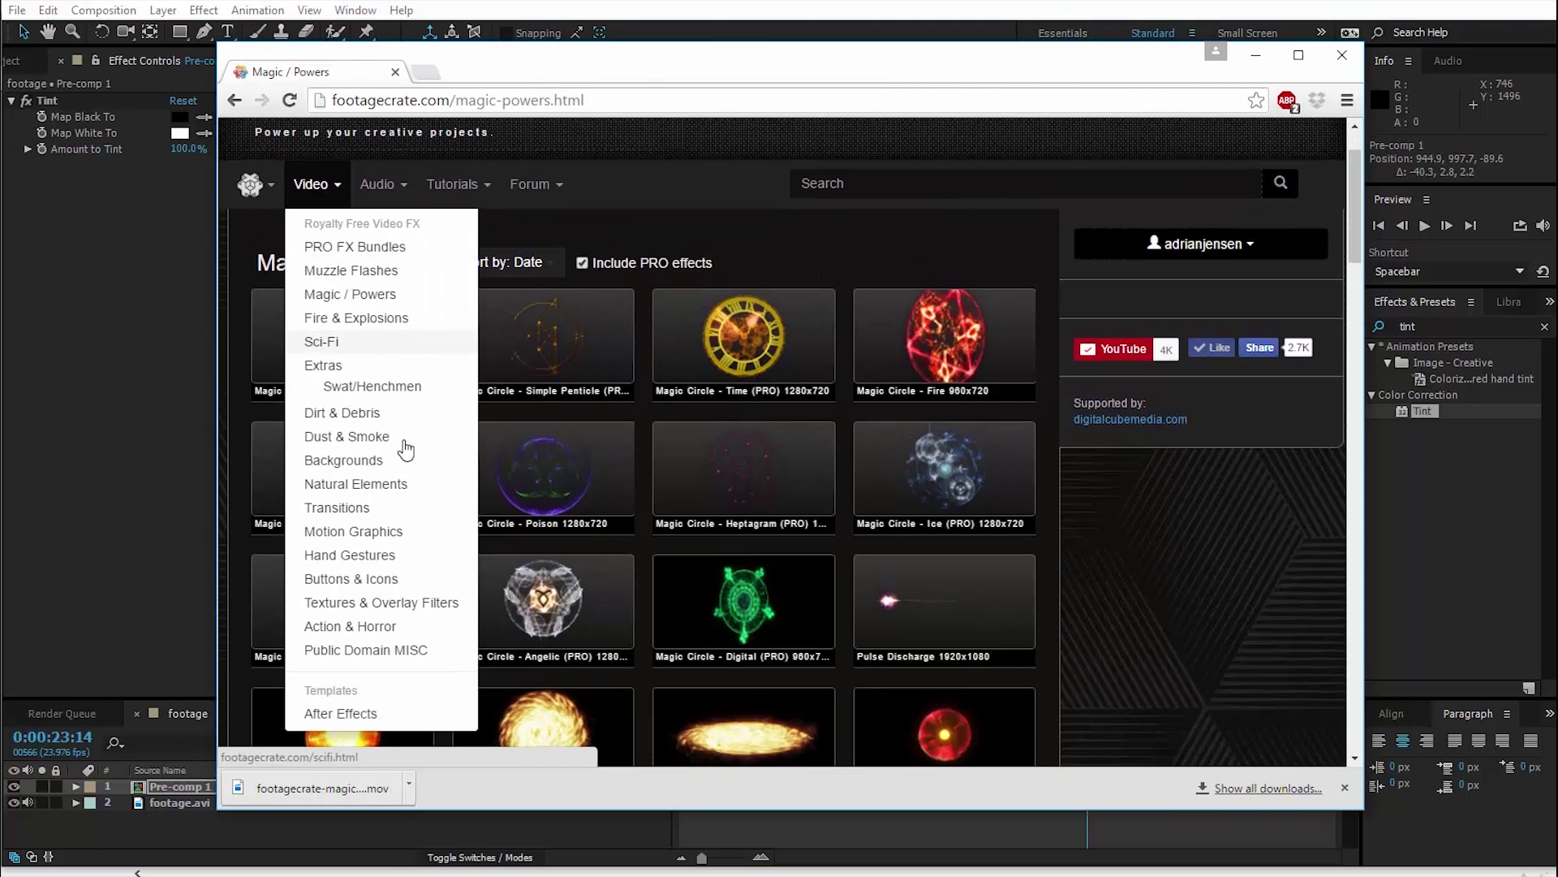
pyautogui.click(388, 436)
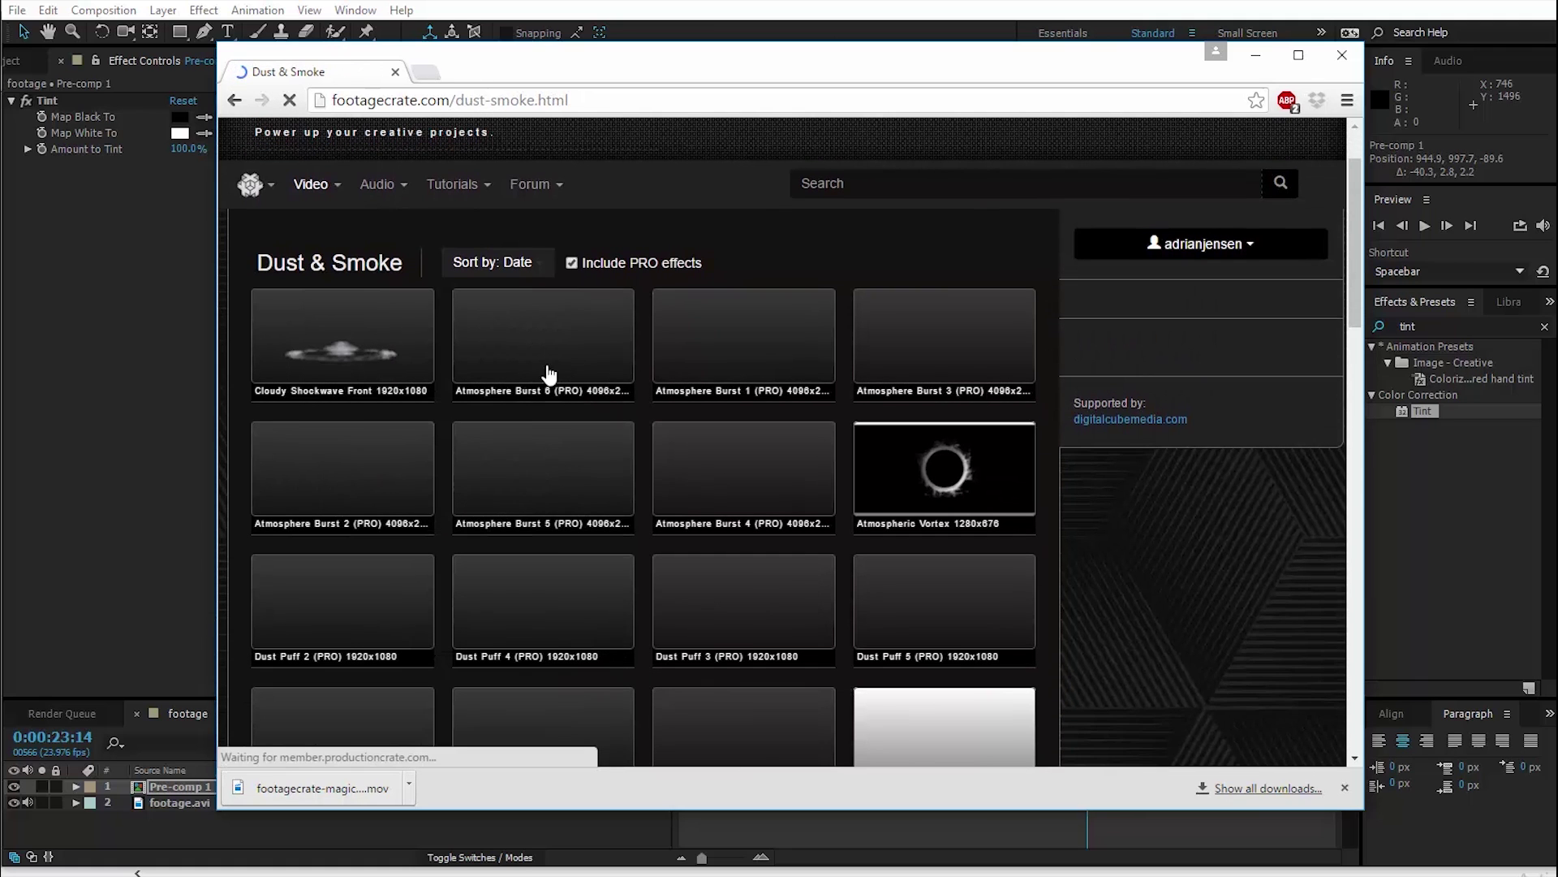
# Preview Atmosphere Burst 1 (PRO) and Atmosphere Burst 3 (PRO), and download Atmosphere Burst 3.
pyautogui.click(791, 320)
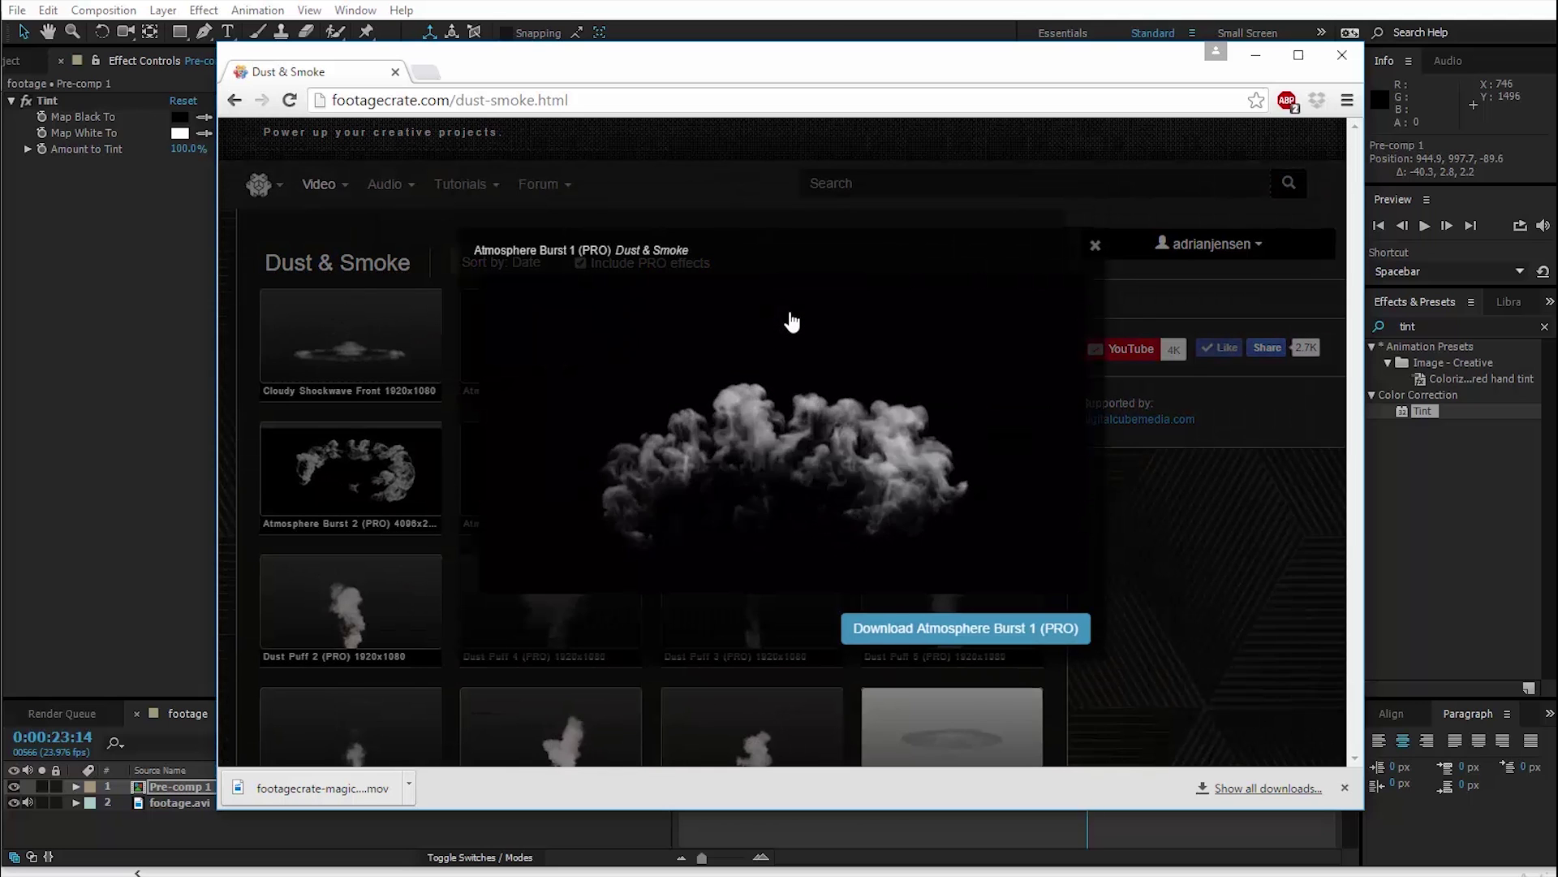
pyautogui.click(995, 340)
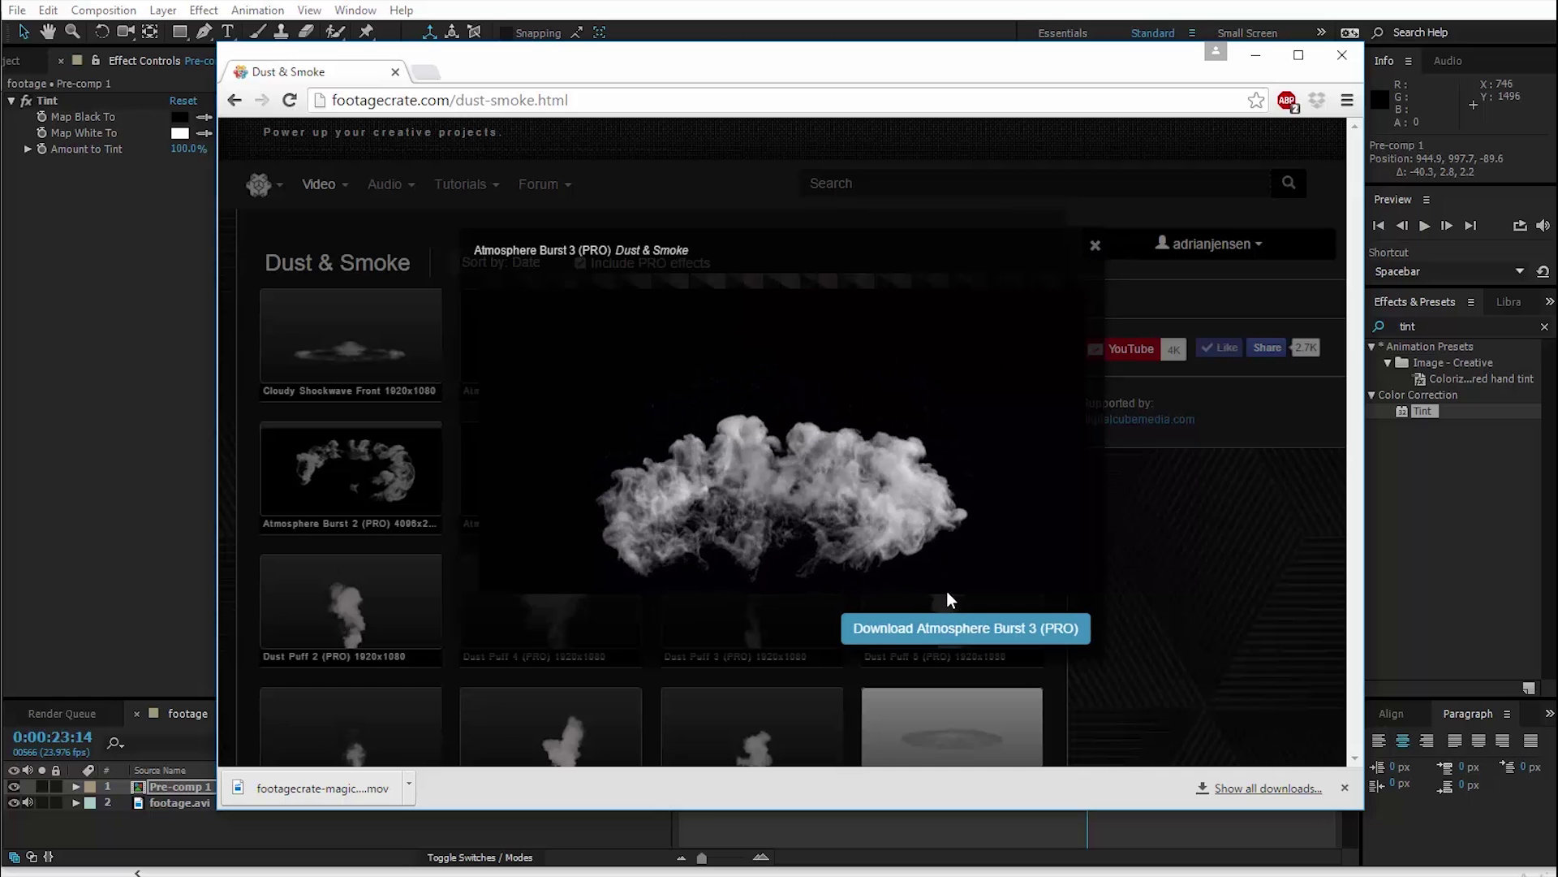
pyautogui.click(962, 627)
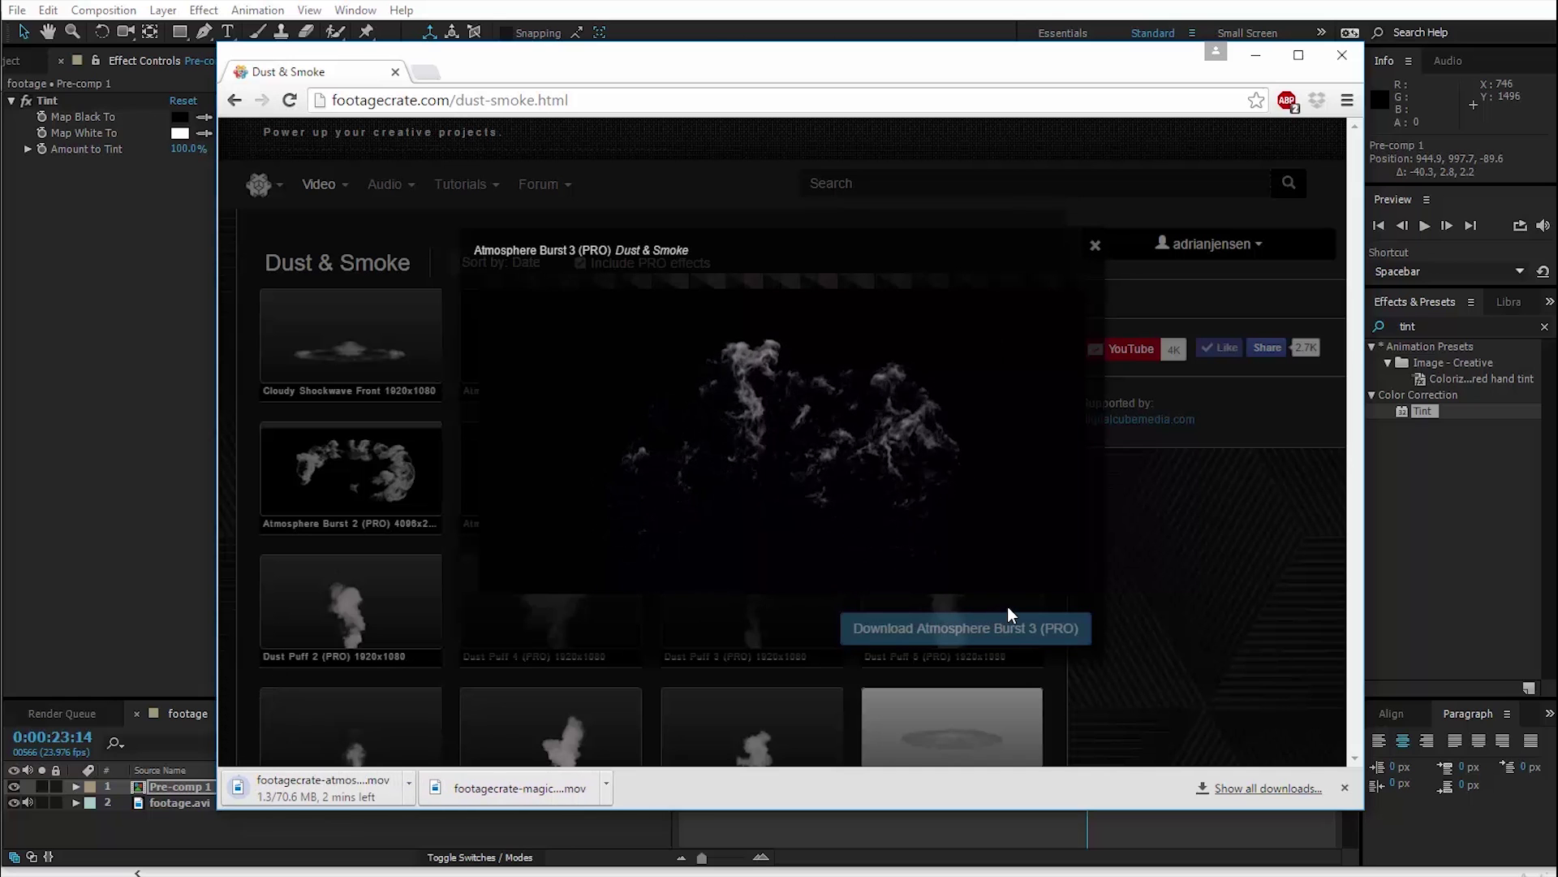
# Import the downloaded atmosphere burst .mov into the After Effects project and add it as the top layer of the footage composition.
pyautogui.moveTo(612, 80); pyautogui.dragTo(757, 63)
pyautogui.moveTo(461, 777); pyautogui.dragTo(226, 505)
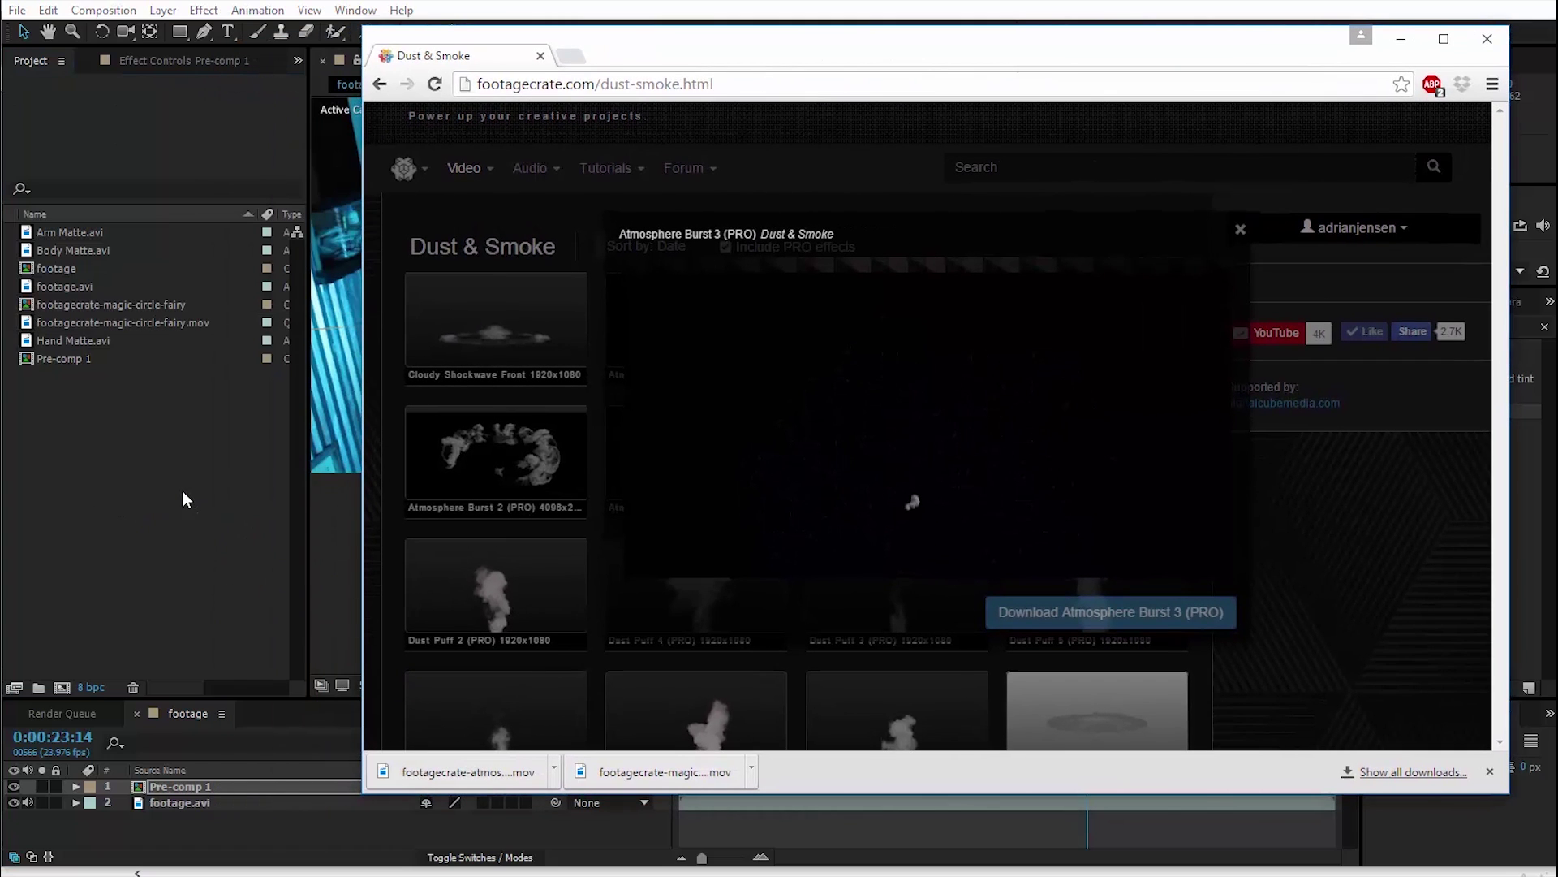
pyautogui.moveTo(162, 305); pyautogui.dragTo(331, 781)
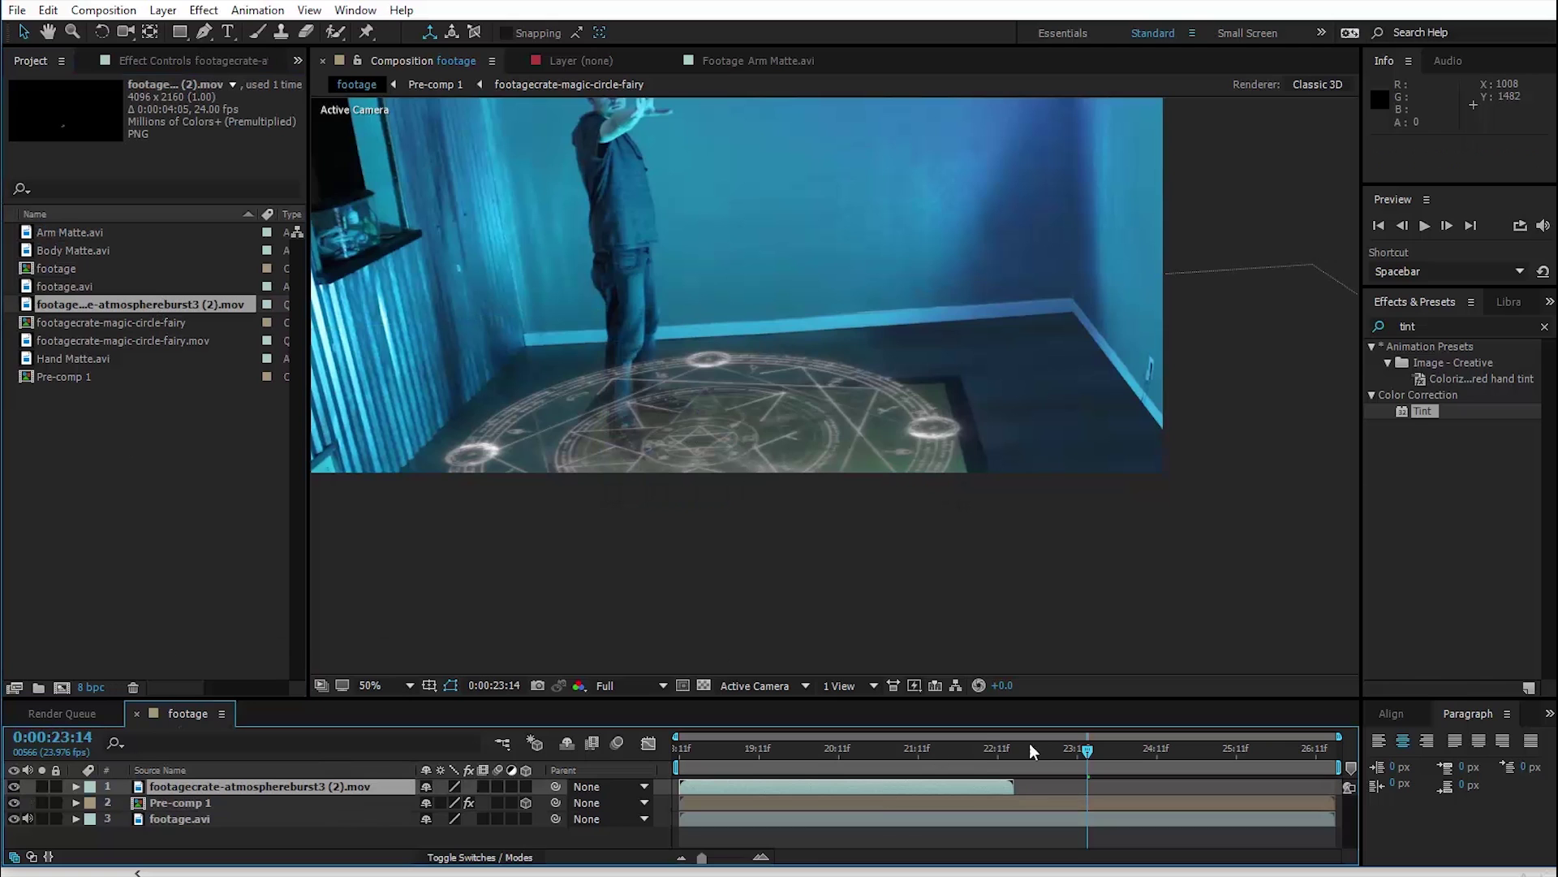
# Hide Pre-comp 1 and footage.avi so only the atmosphere burst layer shows, with the current time at 0:00:20:13.
pyautogui.click(977, 755)
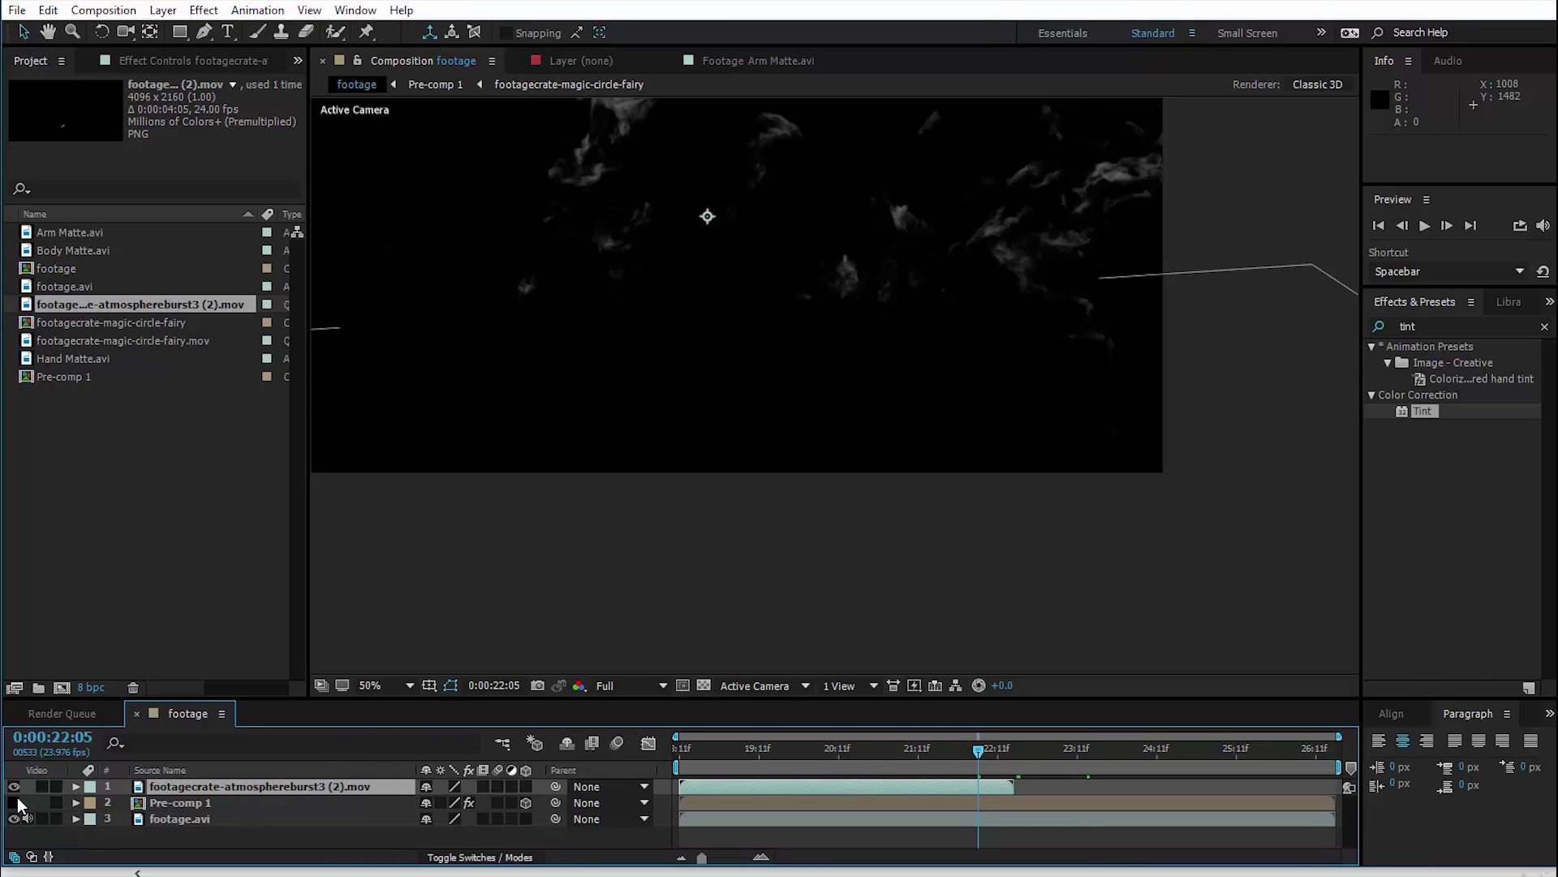
pyautogui.click(14, 786)
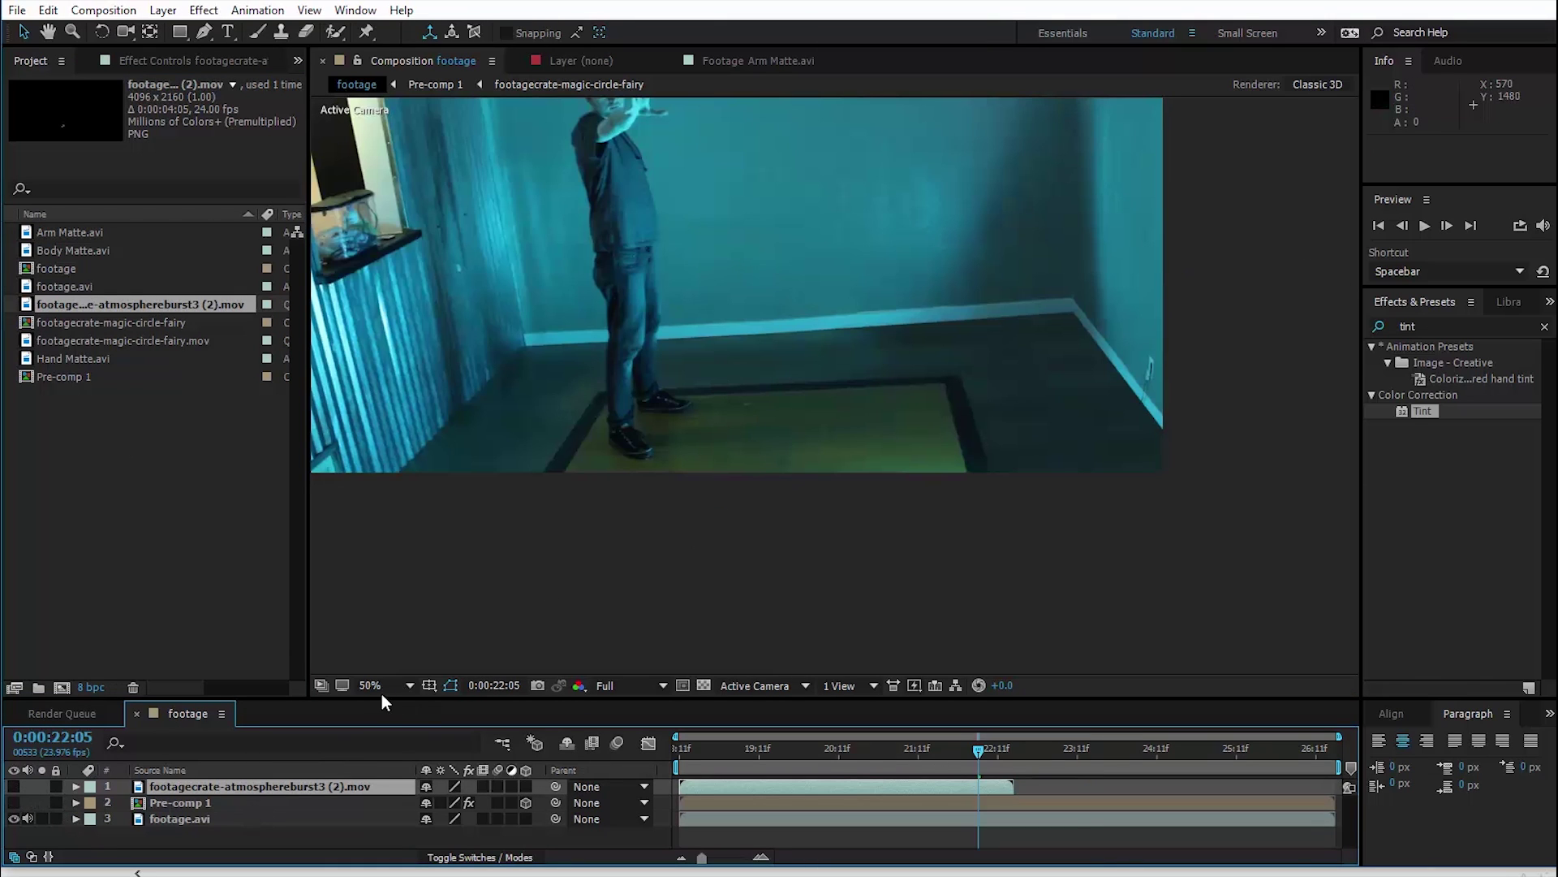
pyautogui.click(381, 691)
pyautogui.click(400, 361)
pyautogui.moveTo(941, 762); pyautogui.dragTo(835, 807)
pyautogui.click(14, 818)
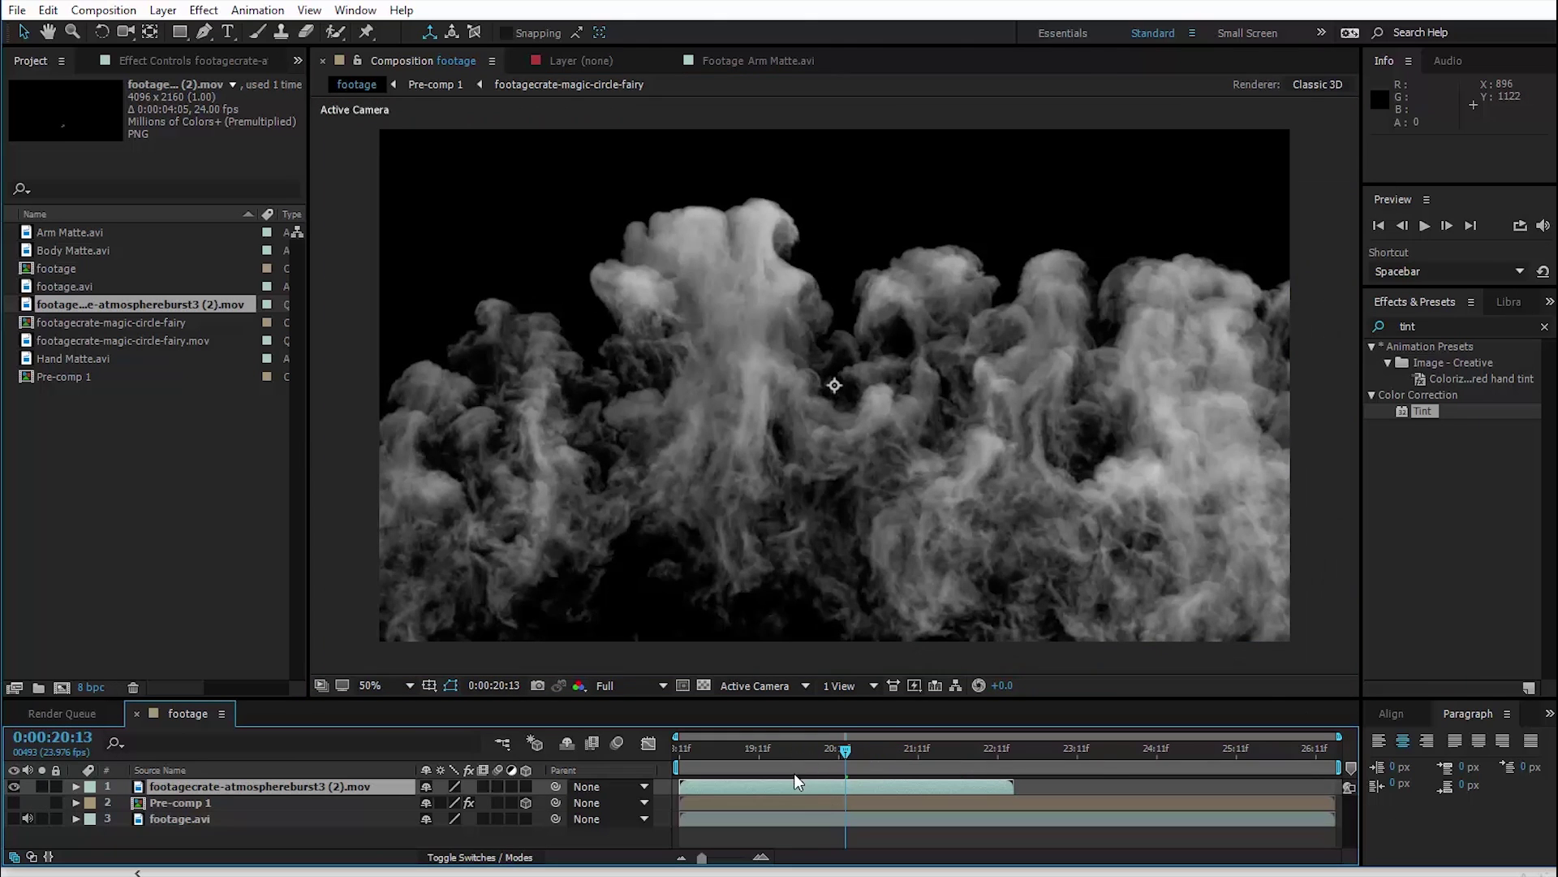
# Slide the atmosphere burst layer to start at 0:00:20:07 and scale it down to about 60%.
pyautogui.moveTo(795, 785); pyautogui.dragTo(925, 792)
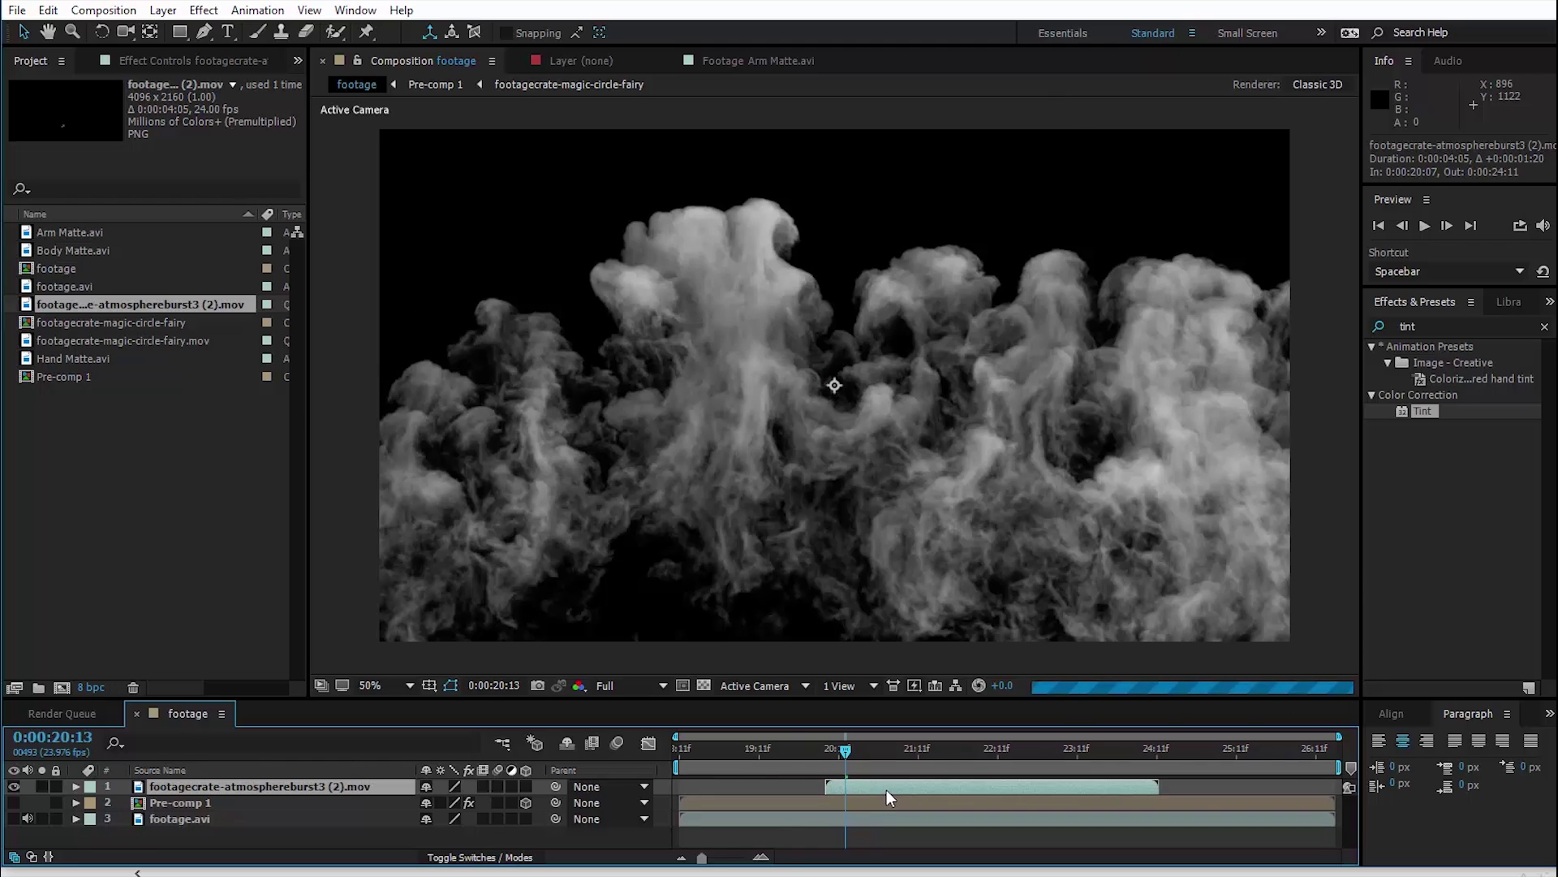
pyautogui.press(',')
pyautogui.moveTo(1319, 126); pyautogui.dragTo(1162, 239)
pyautogui.press('.')
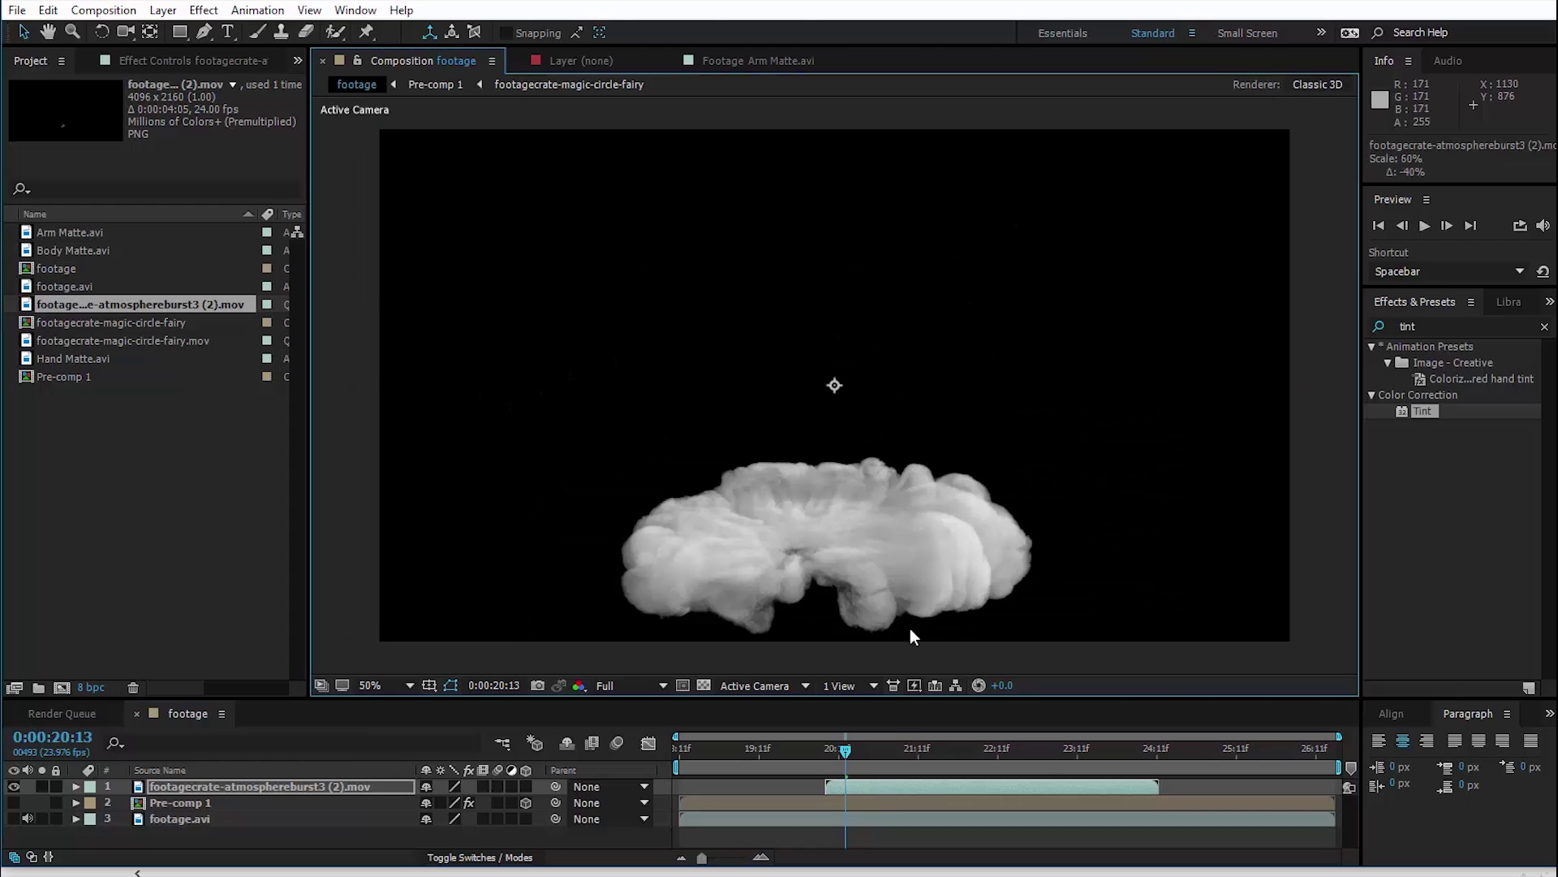
# Slide the atmosphere burst layer to start at 0:00:20:05 with its in point trimmed to 0:00:20:13, and set its blending mode to Screen.
pyautogui.moveTo(865, 782); pyautogui.dragTo(865, 786)
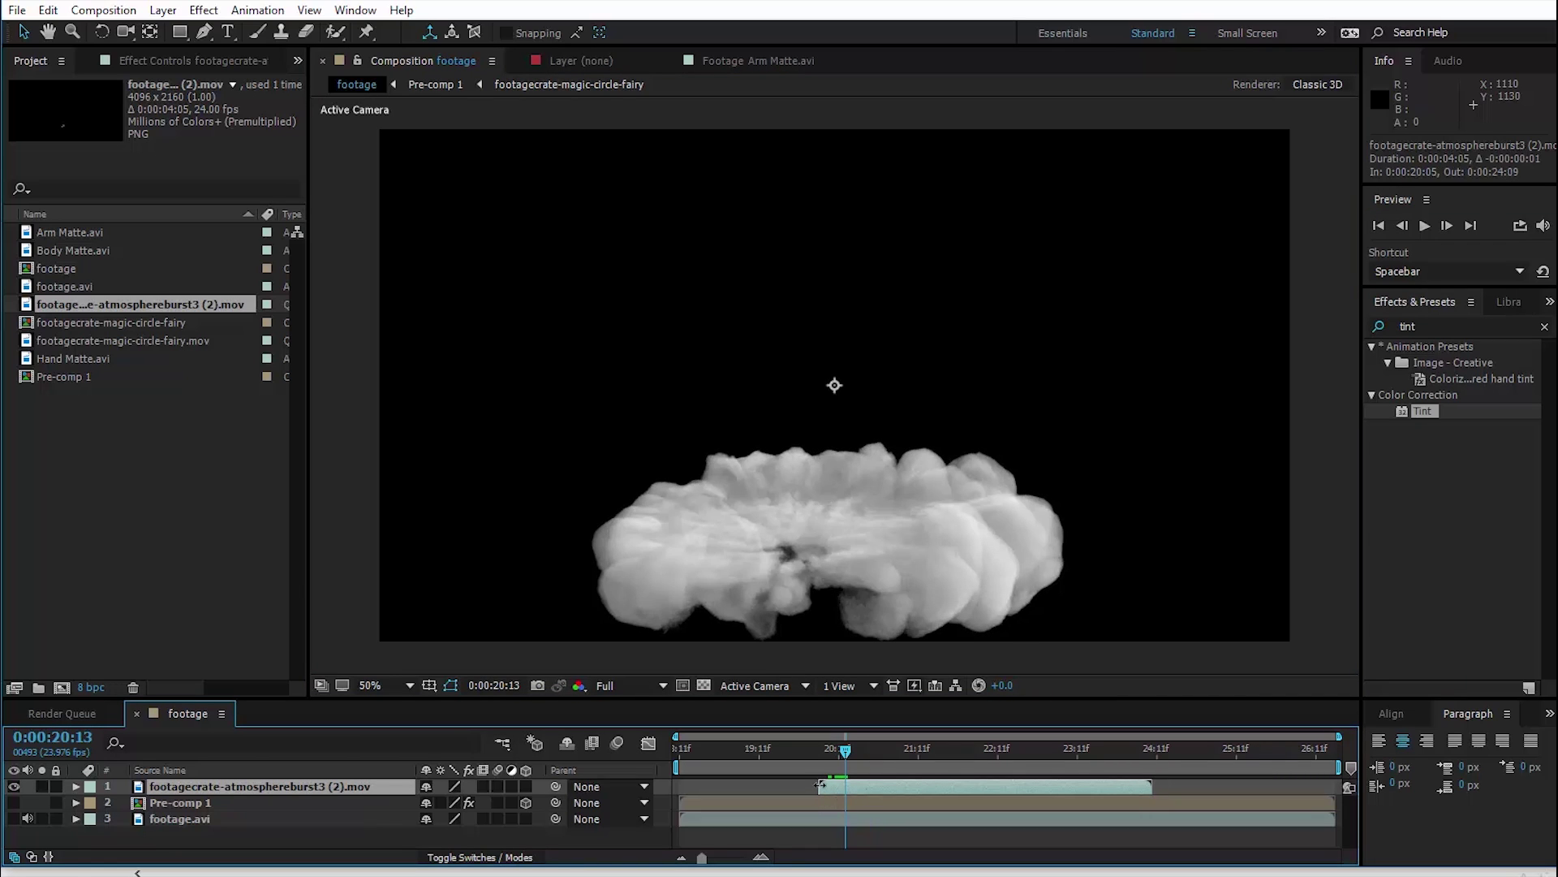
pyautogui.moveTo(824, 786); pyautogui.dragTo(846, 789)
pyautogui.press('F4')
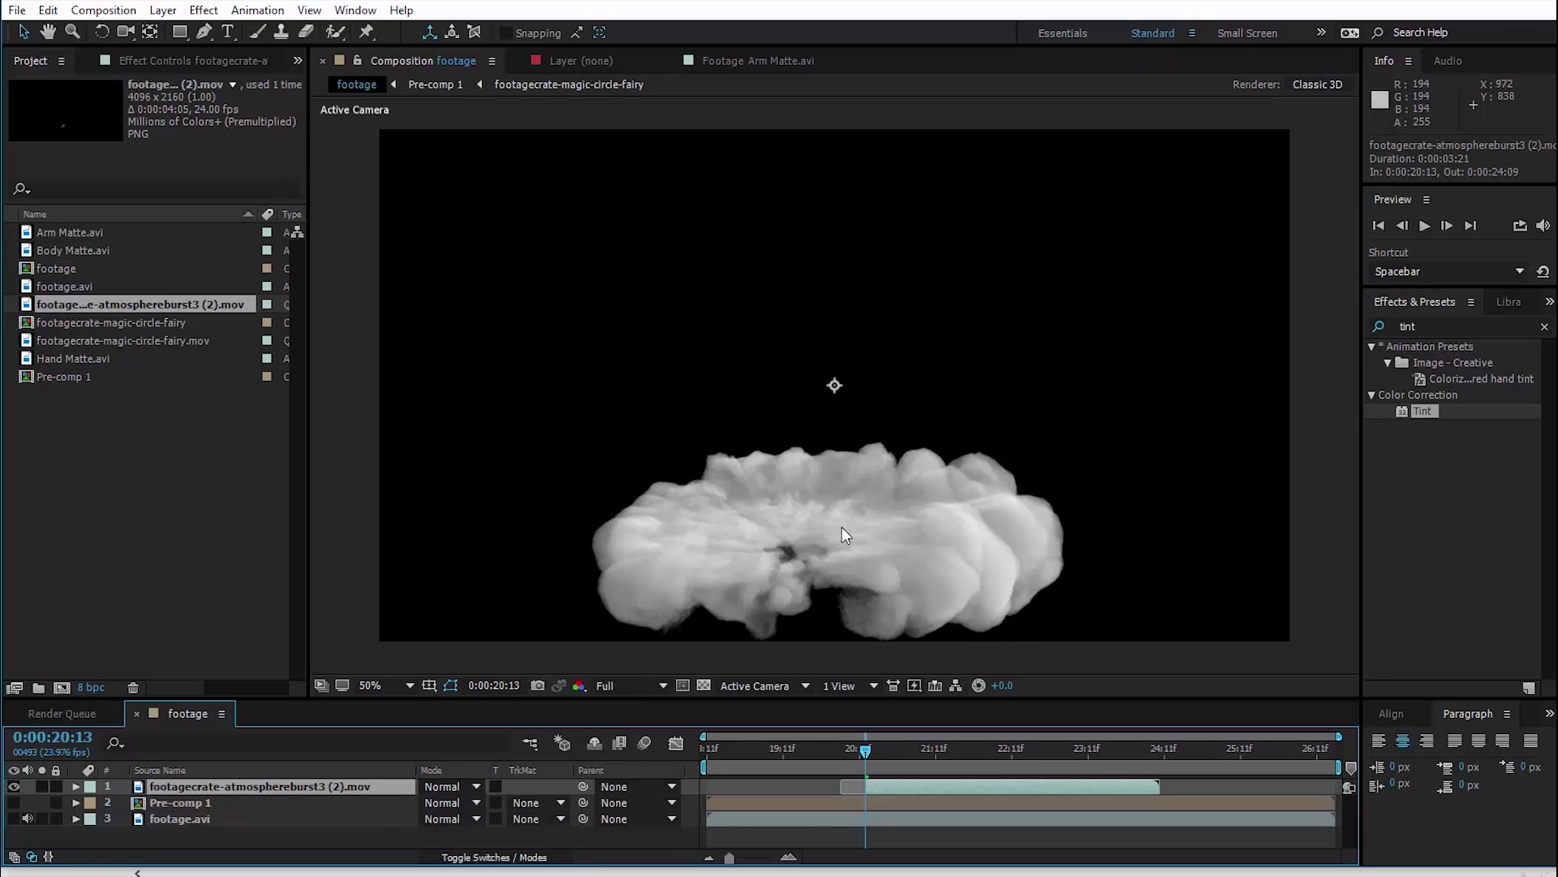
pyautogui.click(467, 789)
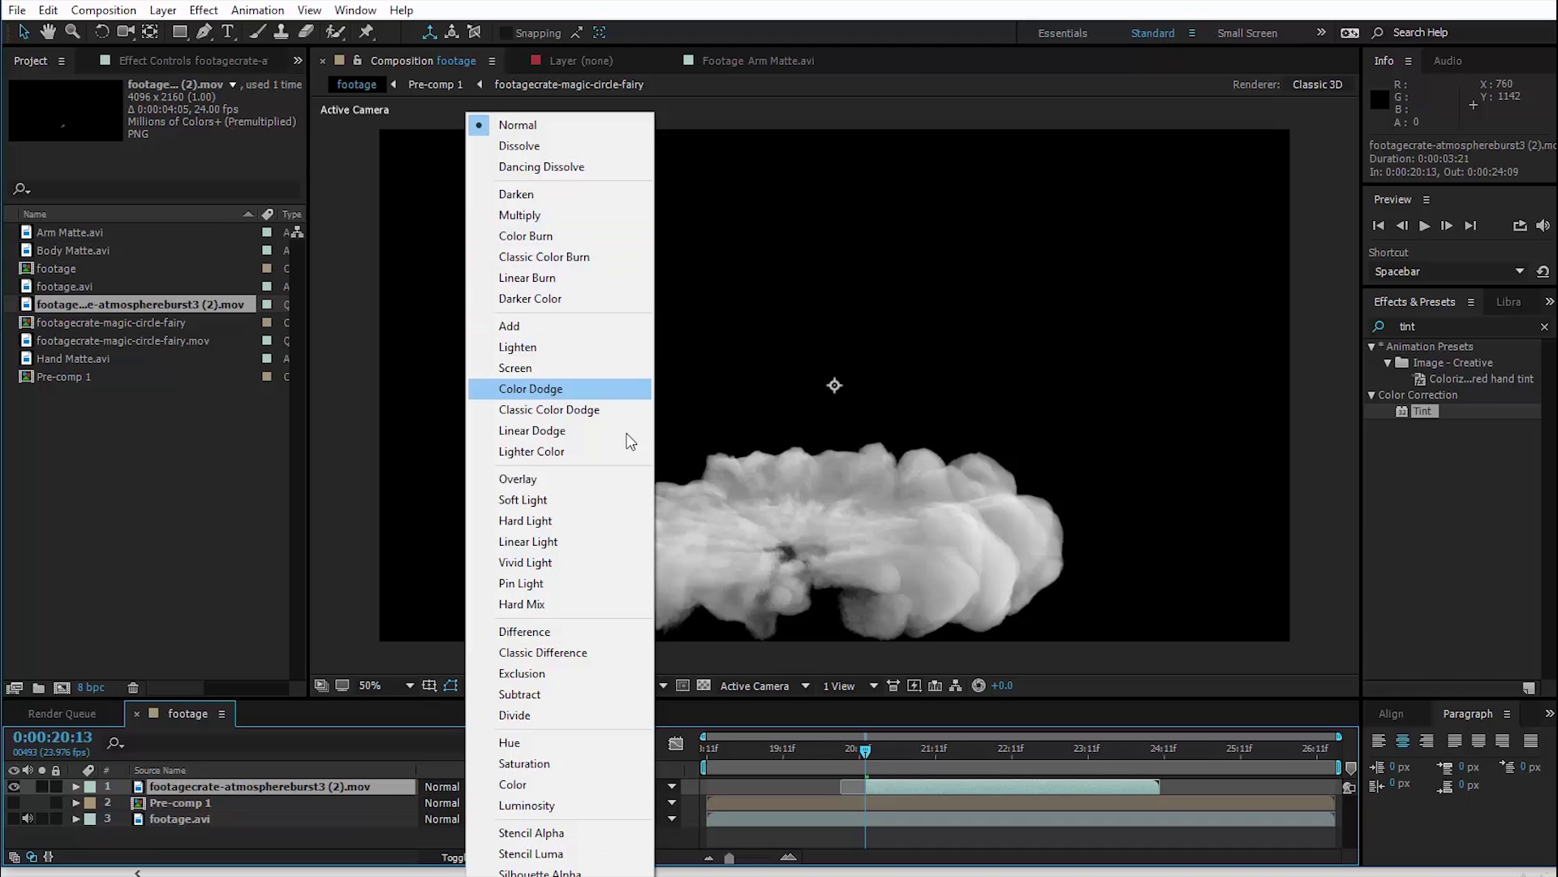
pyautogui.click(617, 367)
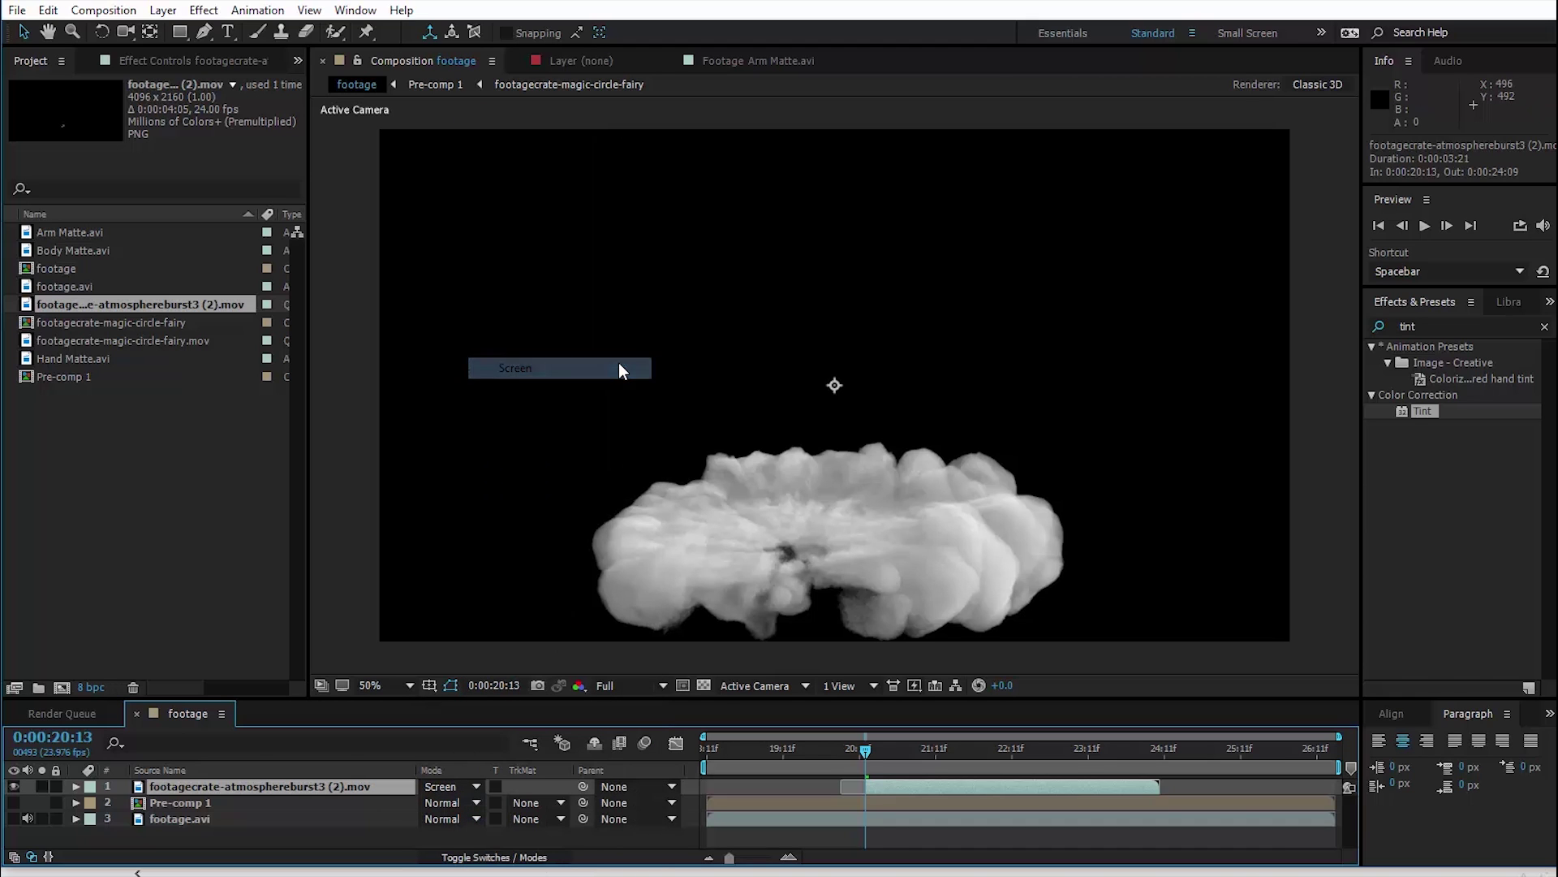
# Show Pre-comp 1 and align the atmosphere burst over the magic circle, at position about 932, 634 with about -5.4° rotation.
pyautogui.click(13, 803)
pyautogui.moveTo(872, 476); pyautogui.dragTo(816, 385)
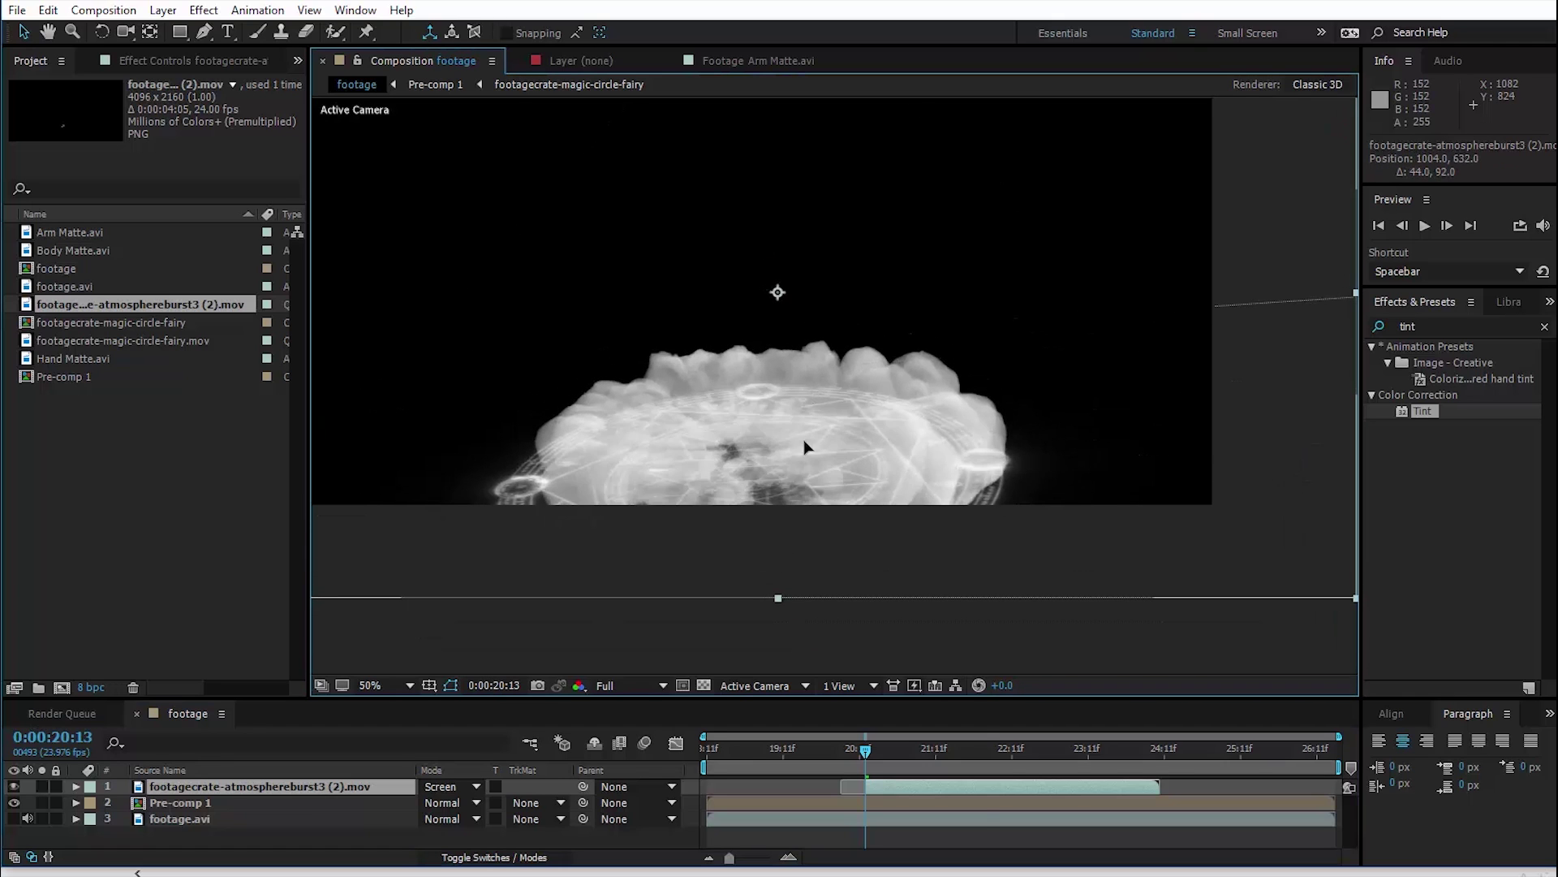
pyautogui.rightClick(732, 564)
pyautogui.moveTo(769, 444); pyautogui.dragTo(734, 446)
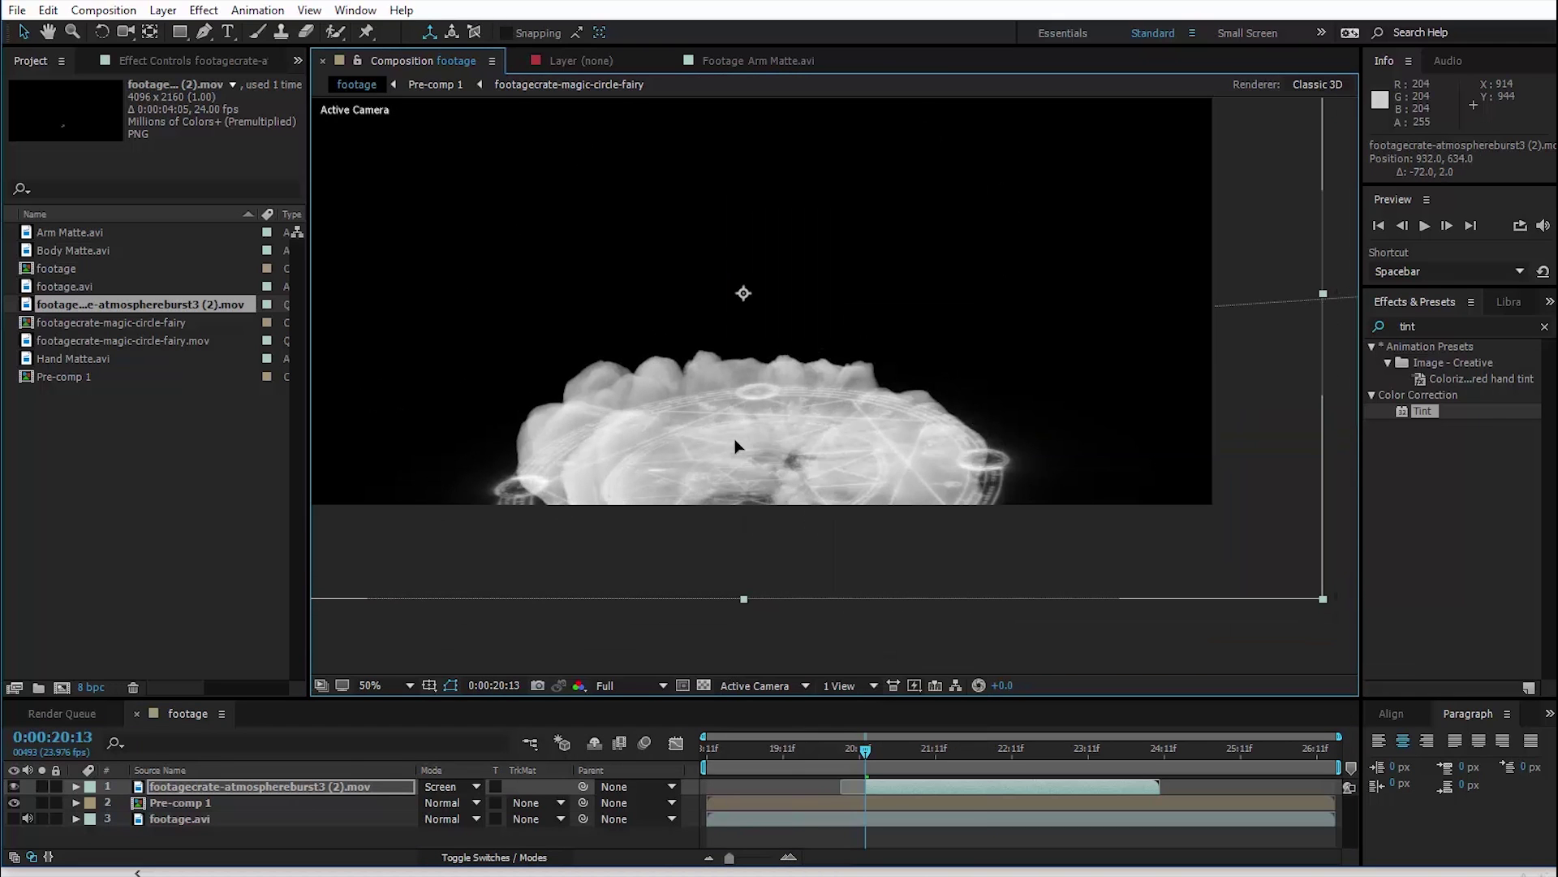
pyautogui.click(102, 32)
pyautogui.moveTo(866, 289); pyautogui.dragTo(881, 287)
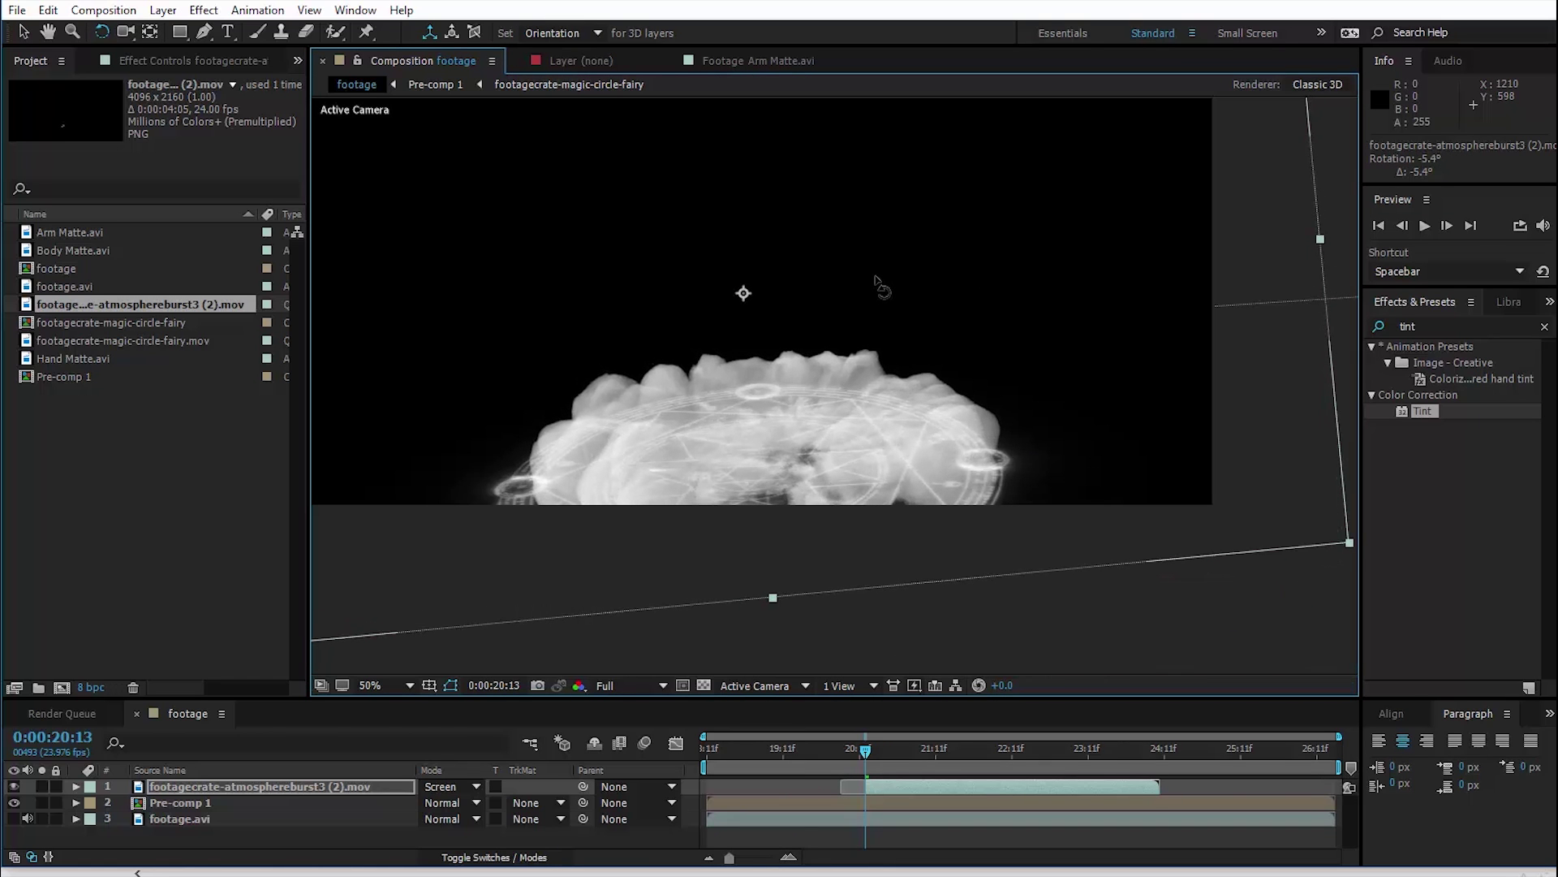
pyautogui.click(26, 31)
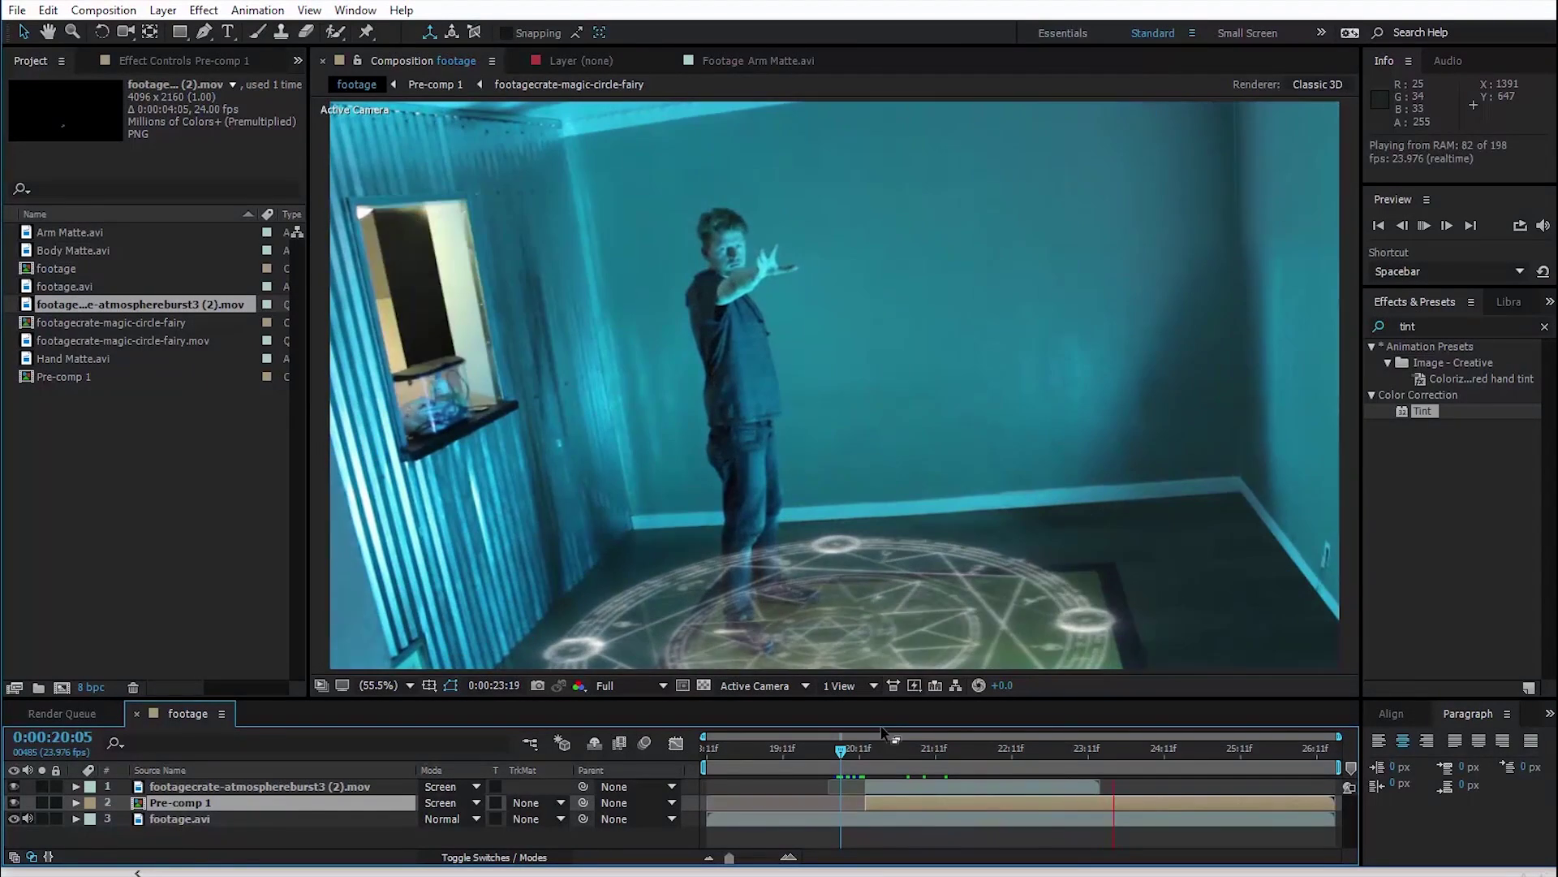
# Go to 0:00:21:01 and inspect closely where the smoke and magic circle overlap the man's legs.
pyautogui.click(903, 757)
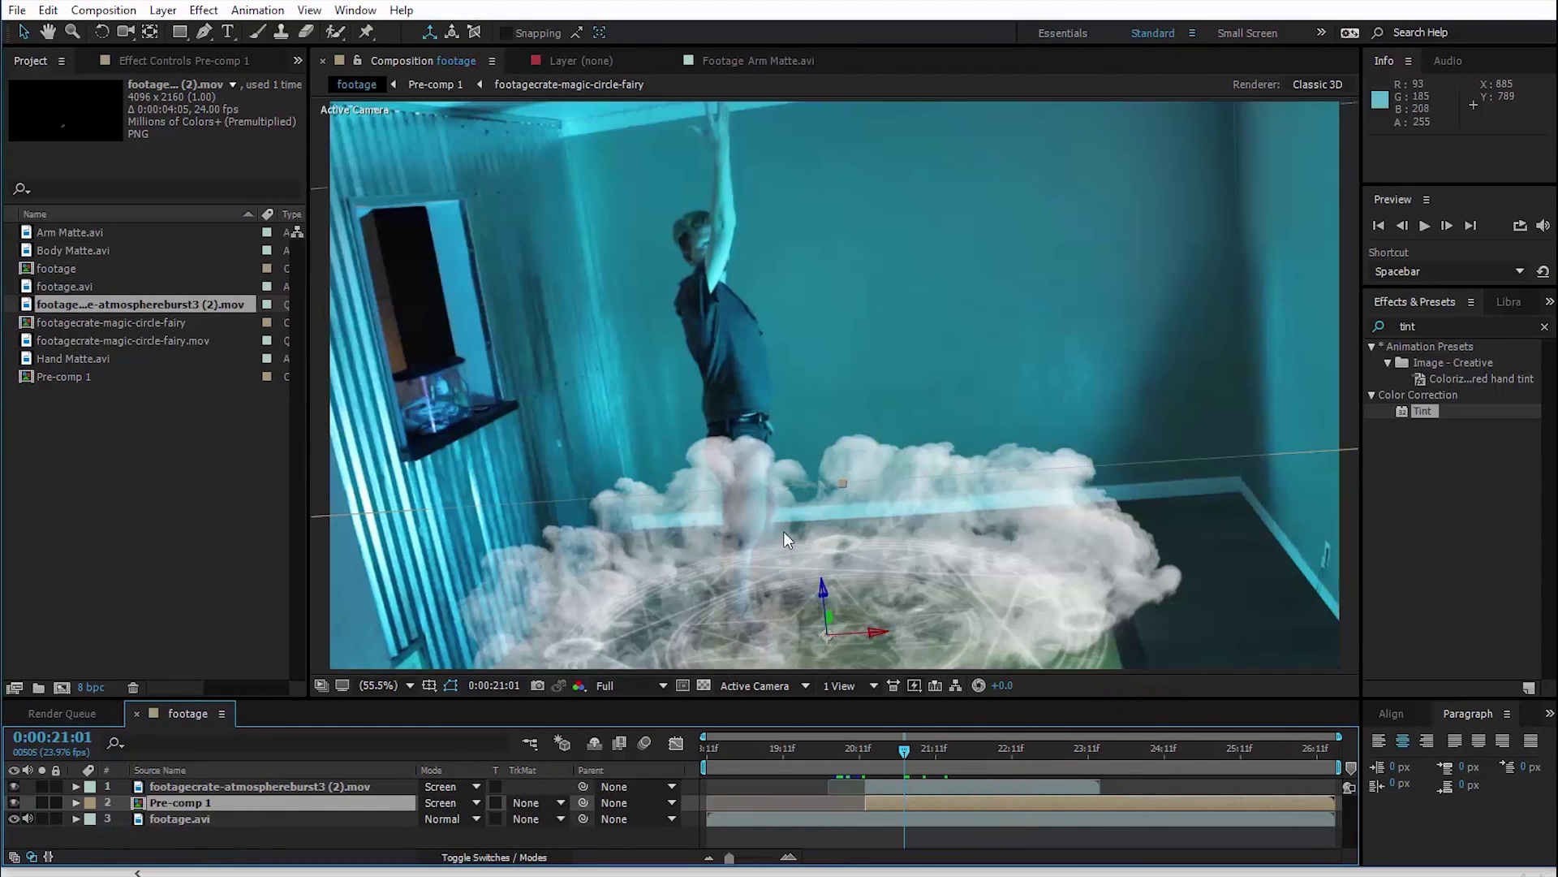
pyautogui.scroll(1, 735, 396)
pyautogui.moveTo(744, 560); pyautogui.dragTo(750, 247)
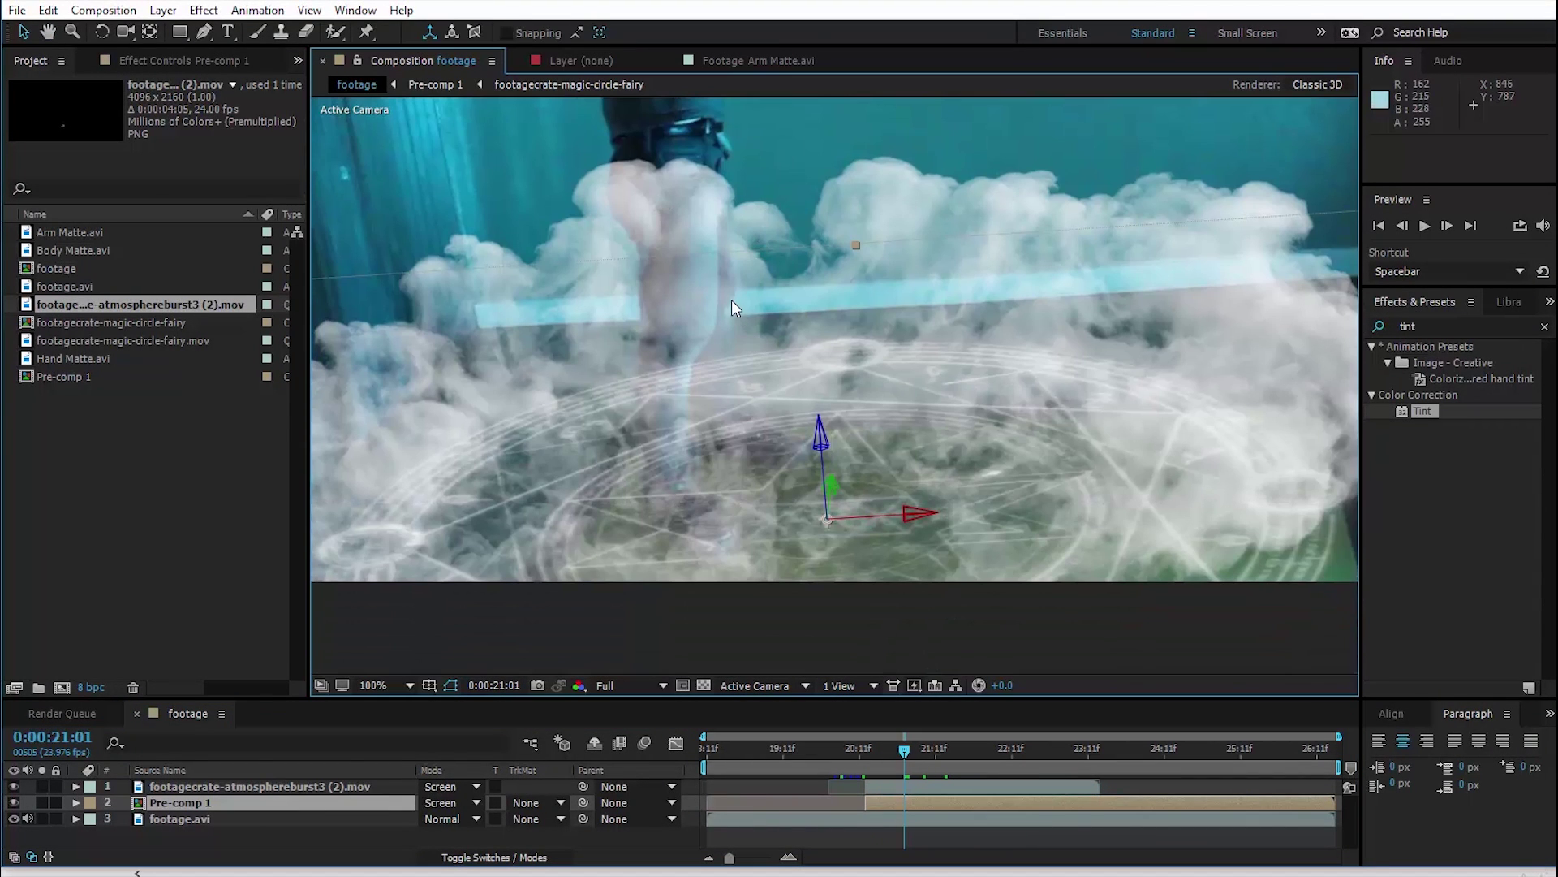
pyautogui.moveTo(678, 451); pyautogui.dragTo(690, 549)
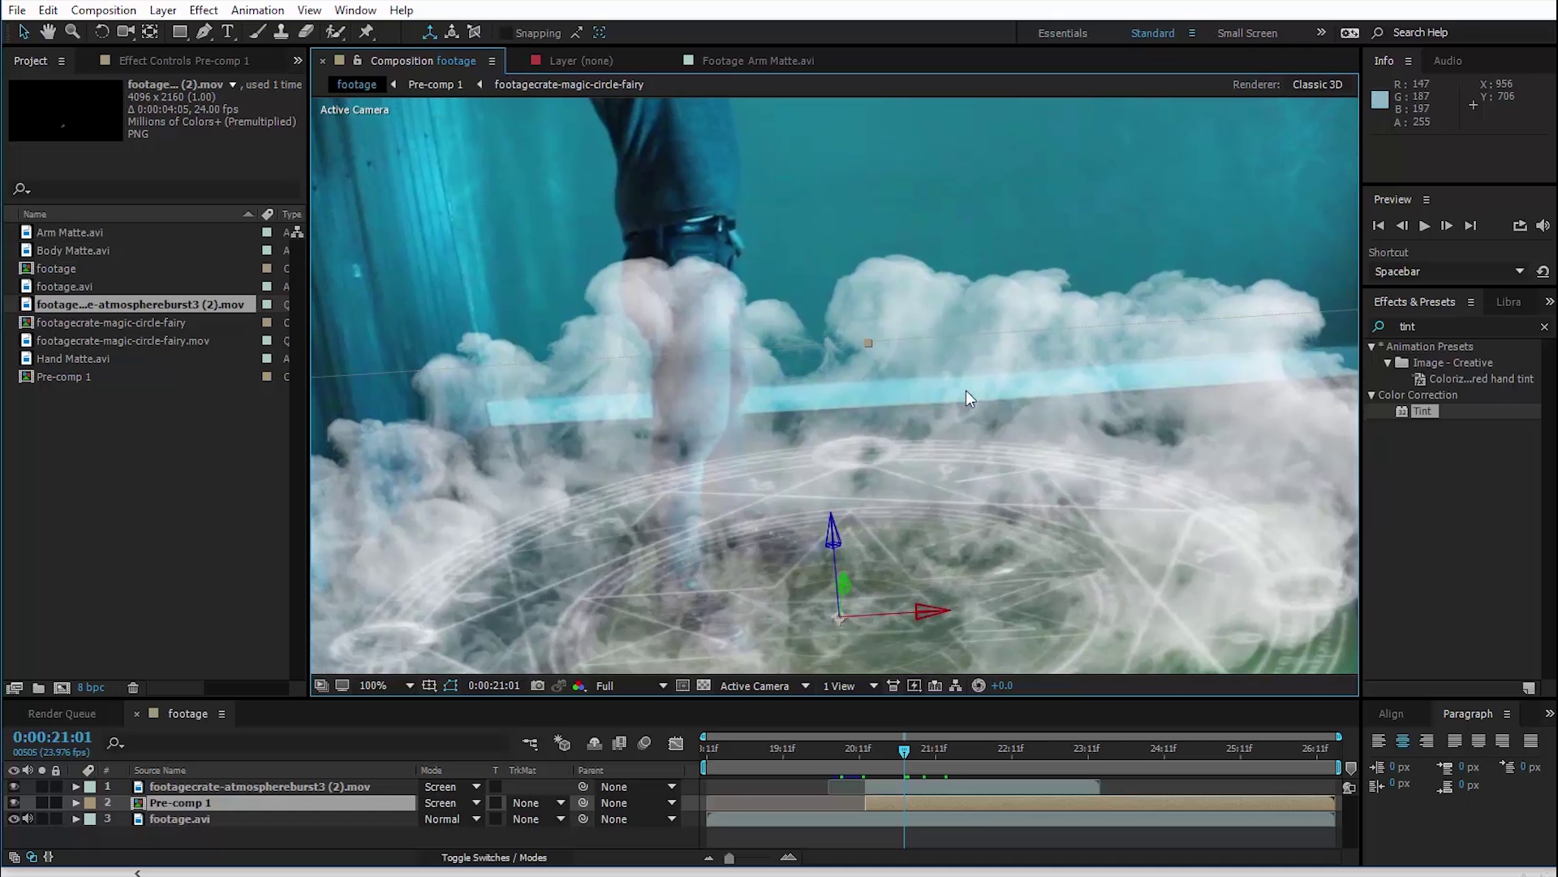
pyautogui.click(85, 243)
pyautogui.hotkey('ctrl', '/')
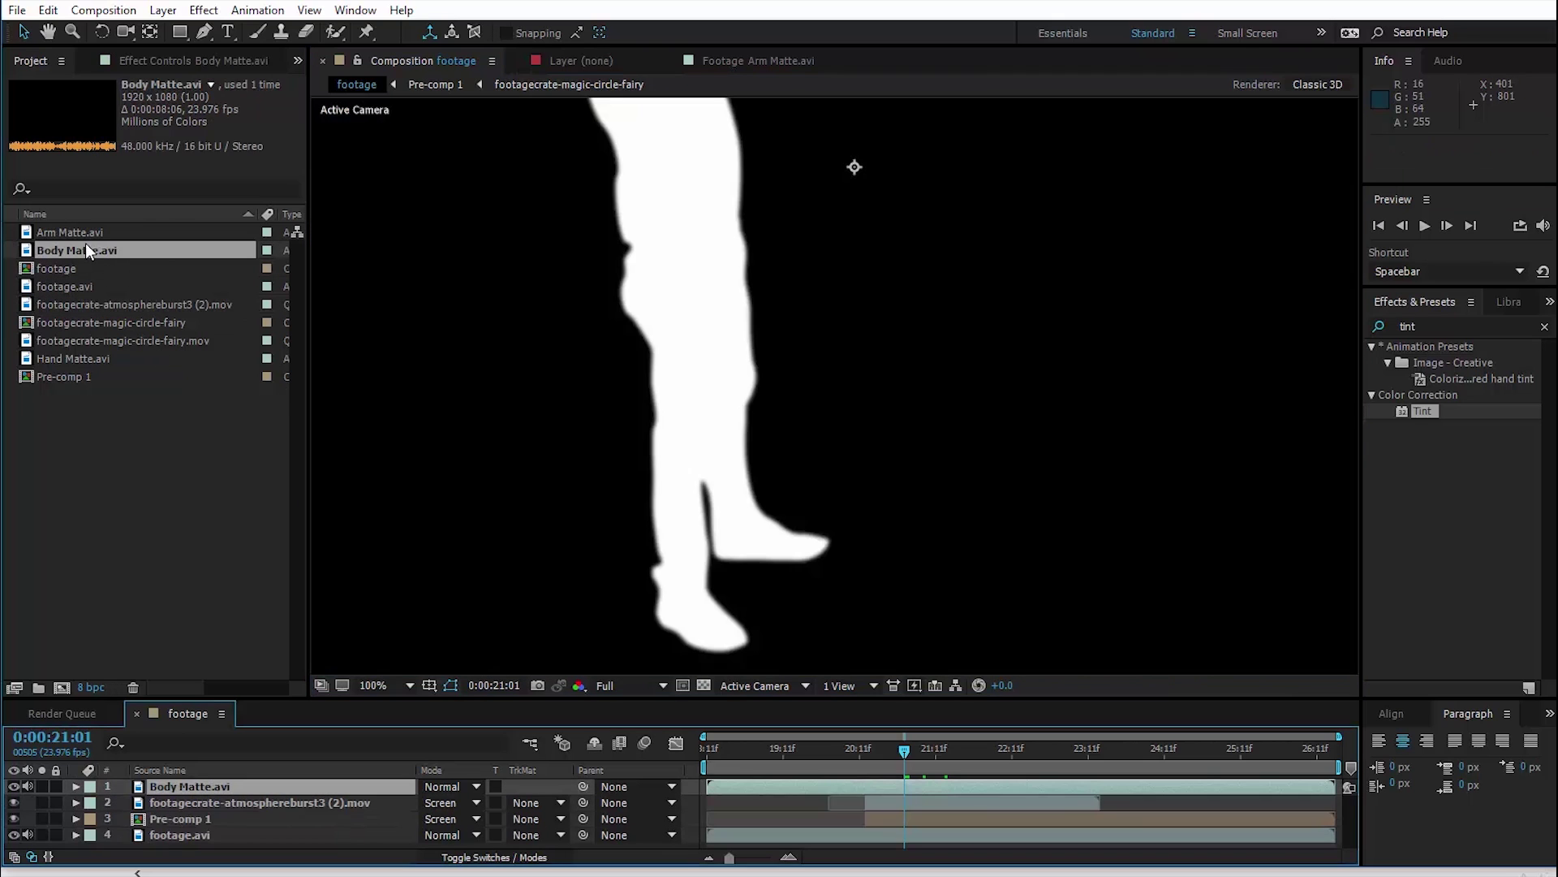
pyautogui.hotkey('ctrl', 'z')
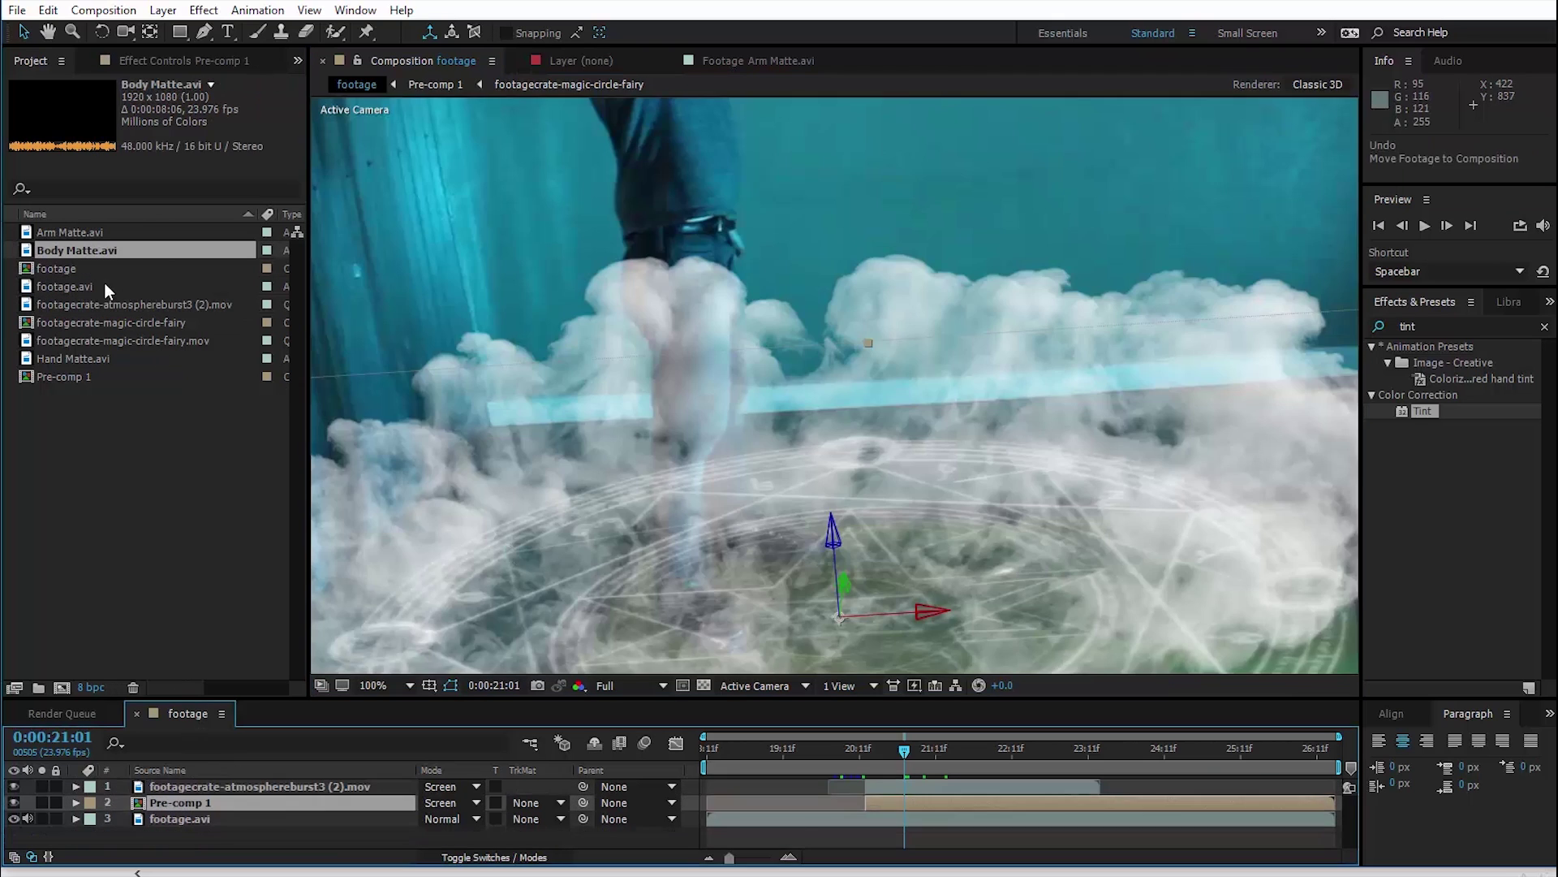
# Add Body Matte.avi as the top layer of the footage composition and apply the Invert effect to it.
pyautogui.moveTo(89, 255); pyautogui.dragTo(387, 792)
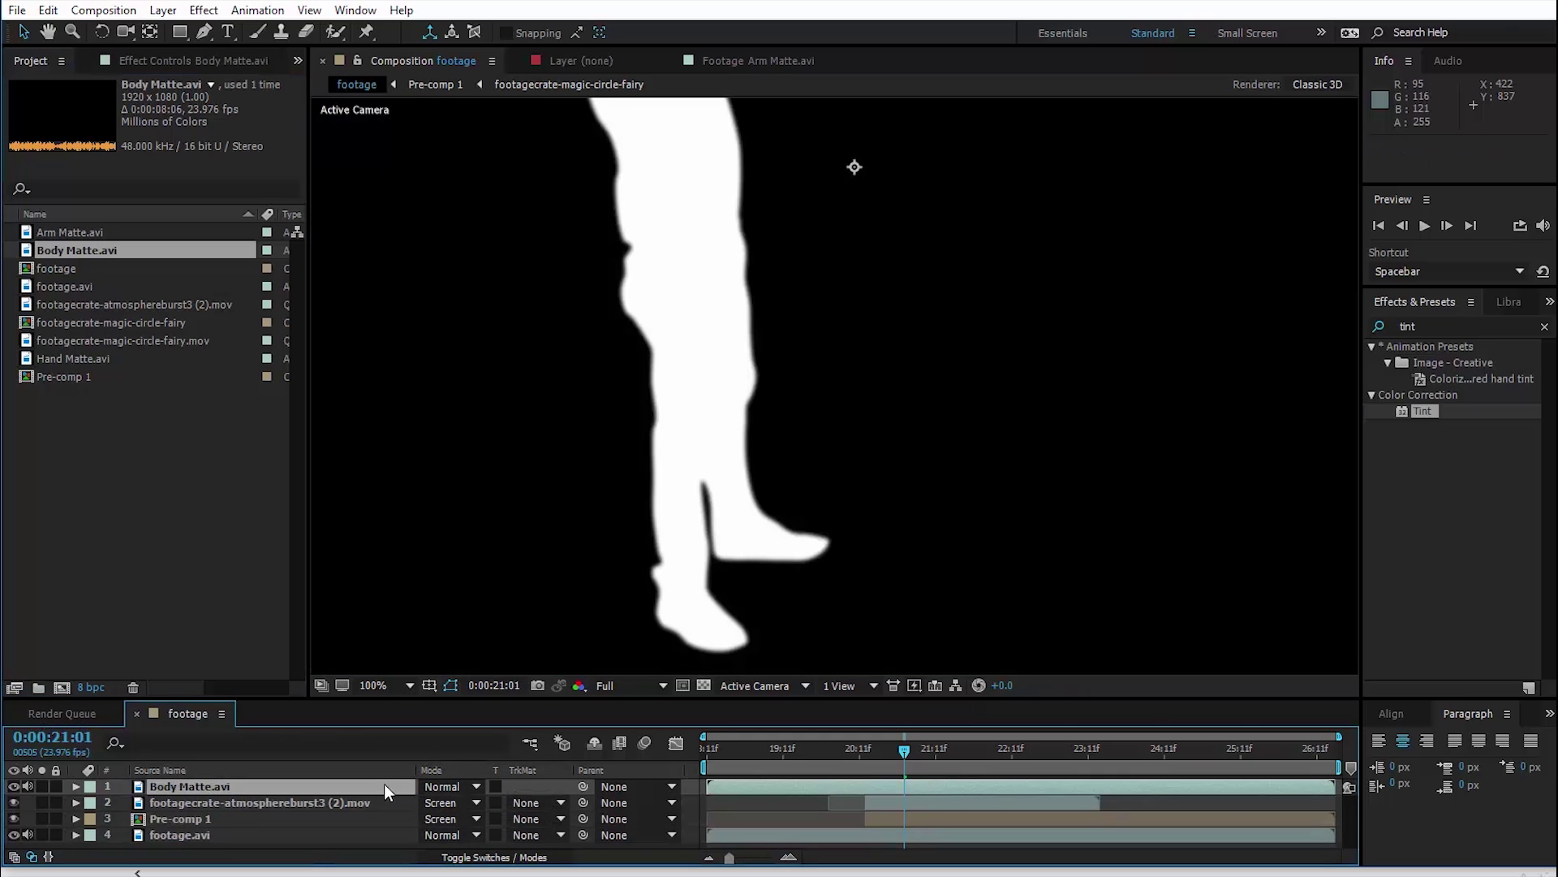
pyautogui.scroll(-1, 1157, 261)
pyautogui.moveTo(918, 348); pyautogui.dragTo(918, 445)
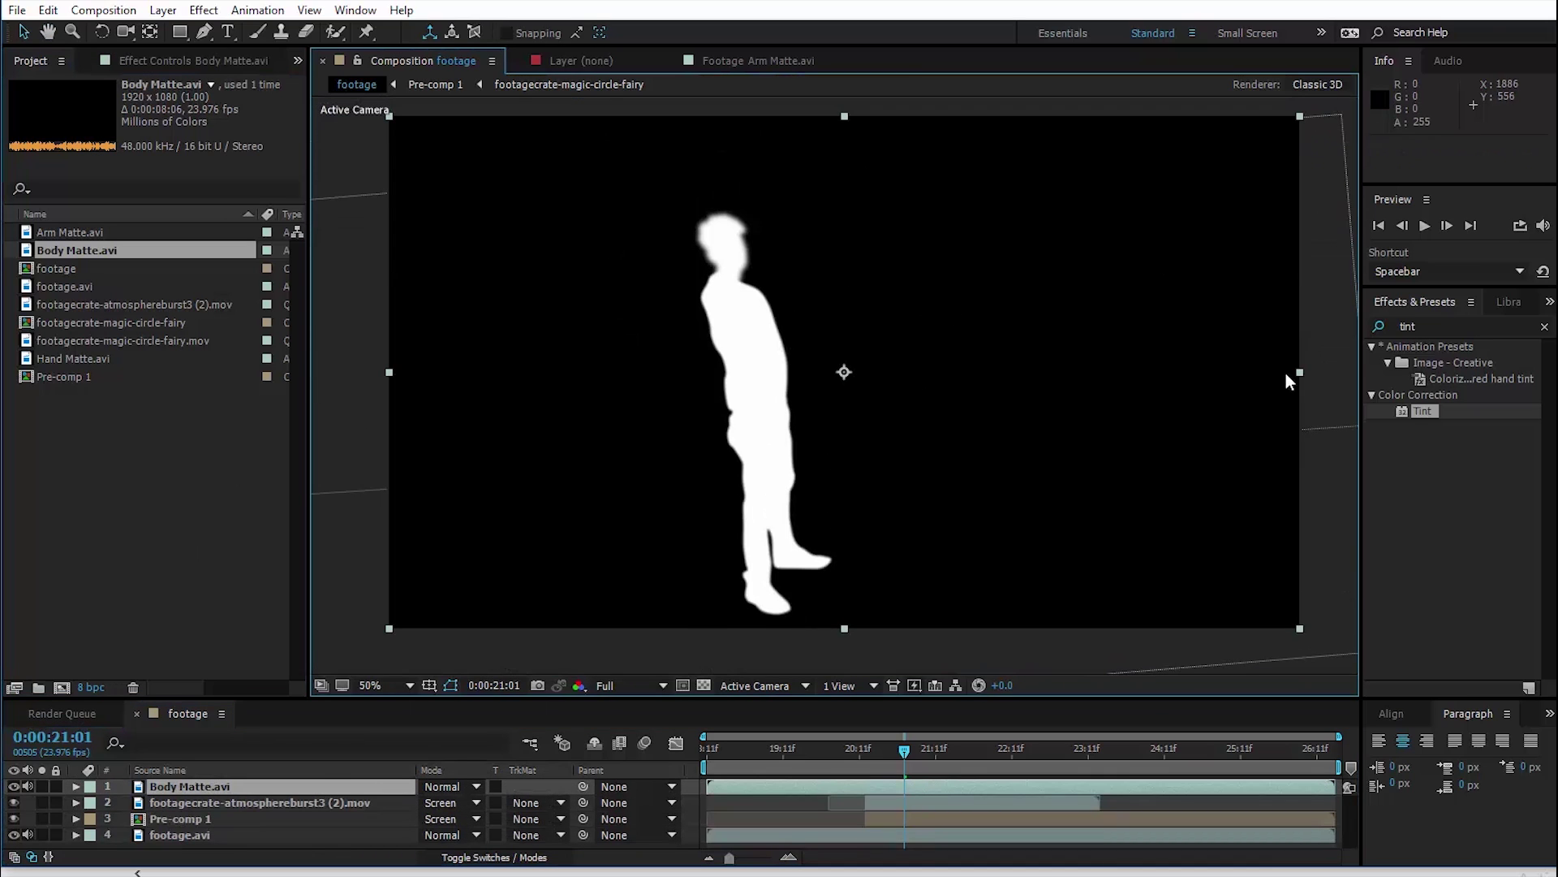
pyautogui.click(1427, 327)
pyautogui.write('inv')
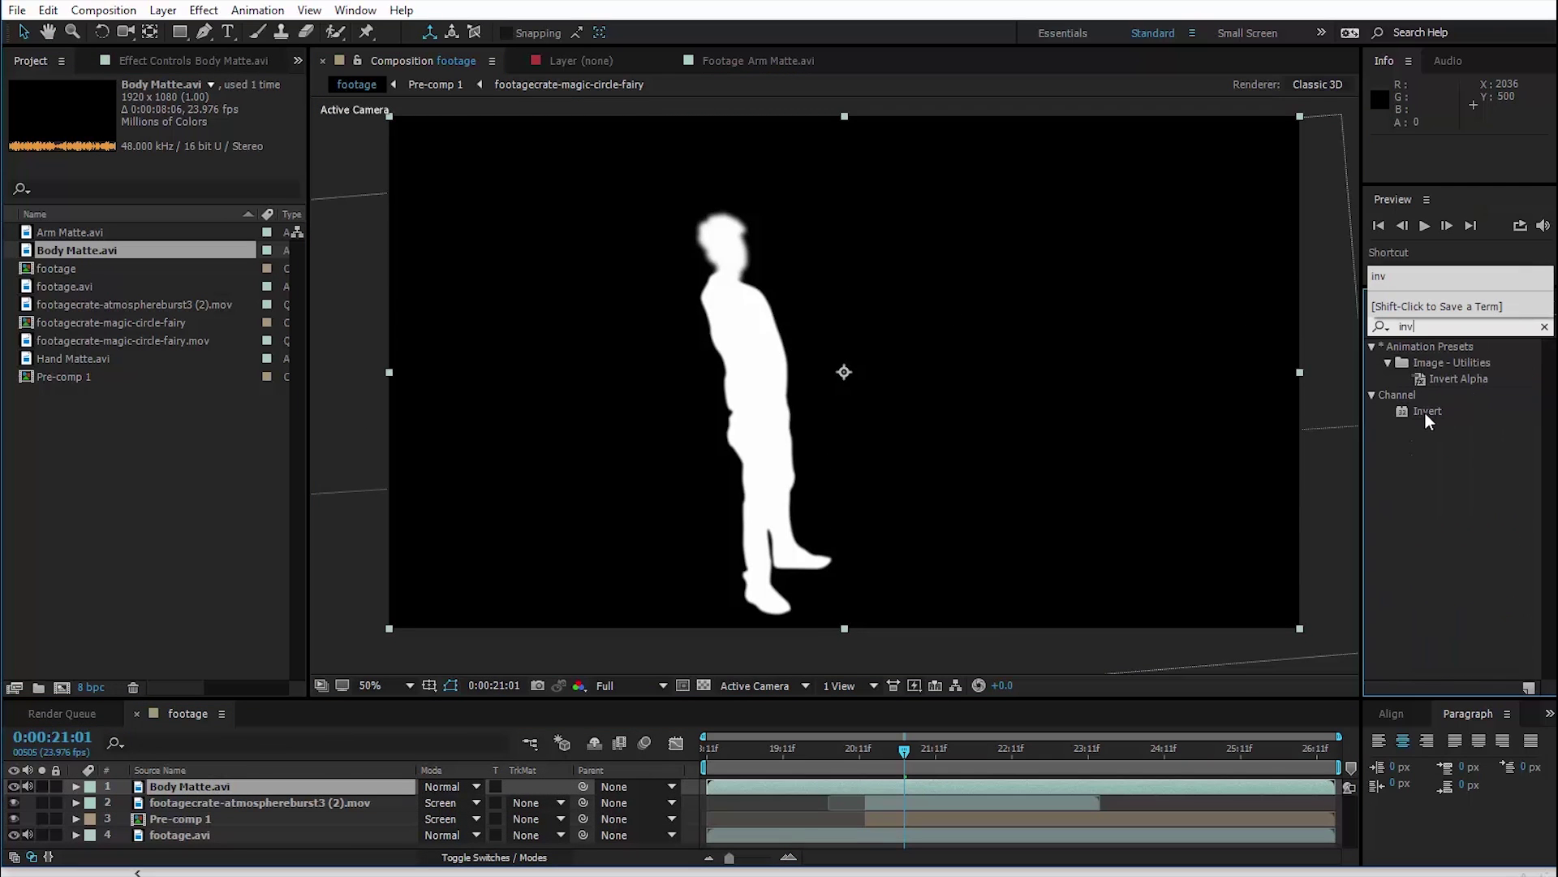
pyautogui.moveTo(1425, 412); pyautogui.dragTo(825, 385)
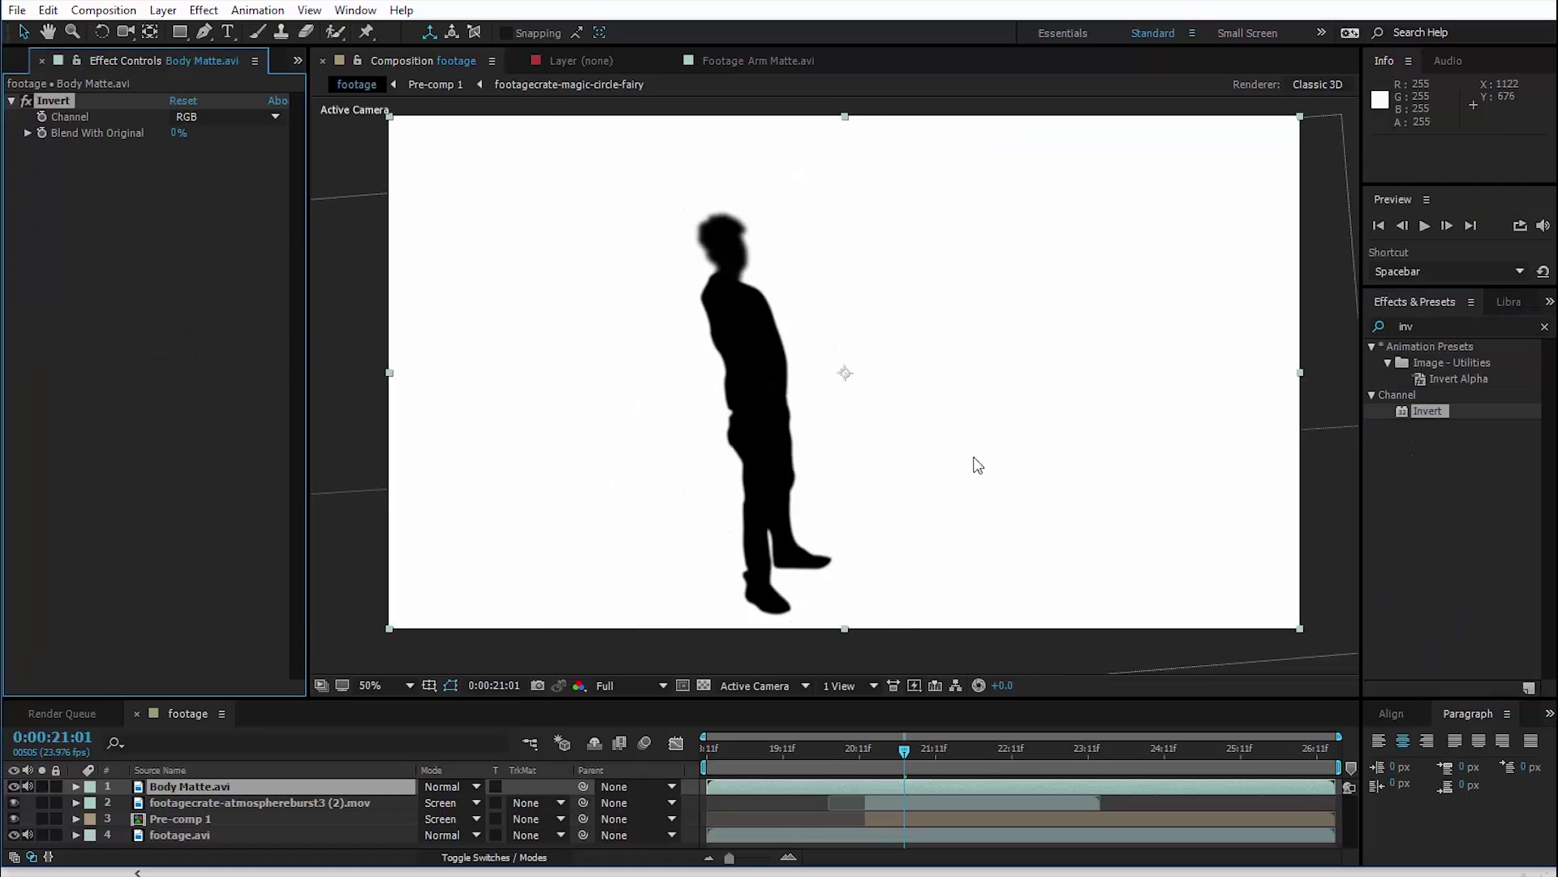
# Set the Body Matte.avi layer's blending mode to Multiply and hide the footage.avi layer.
pyautogui.click(475, 787)
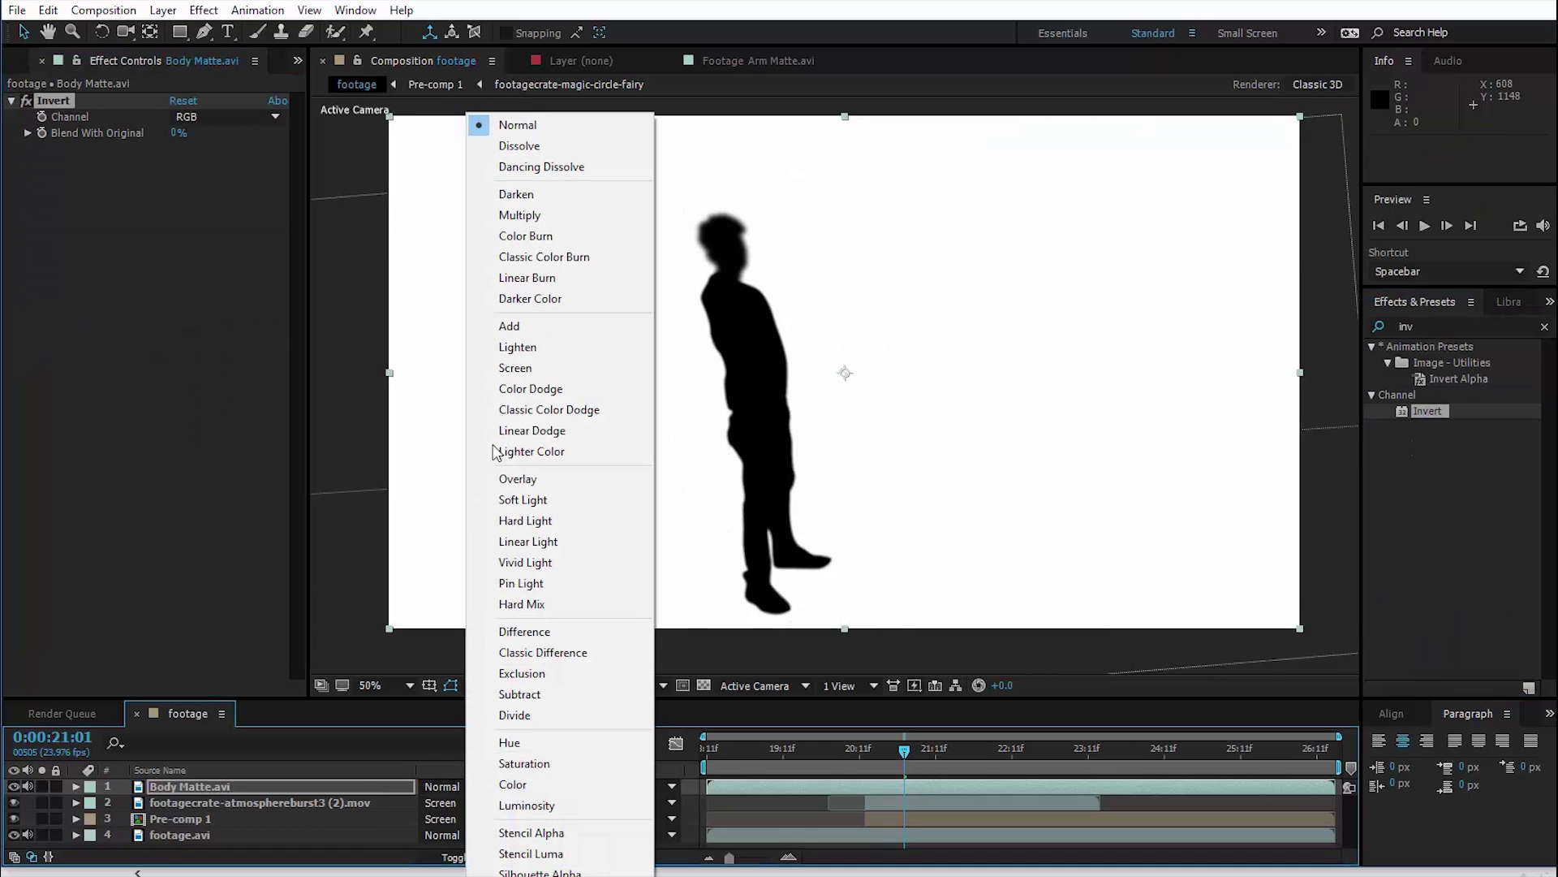
pyautogui.click(578, 214)
pyautogui.click(14, 834)
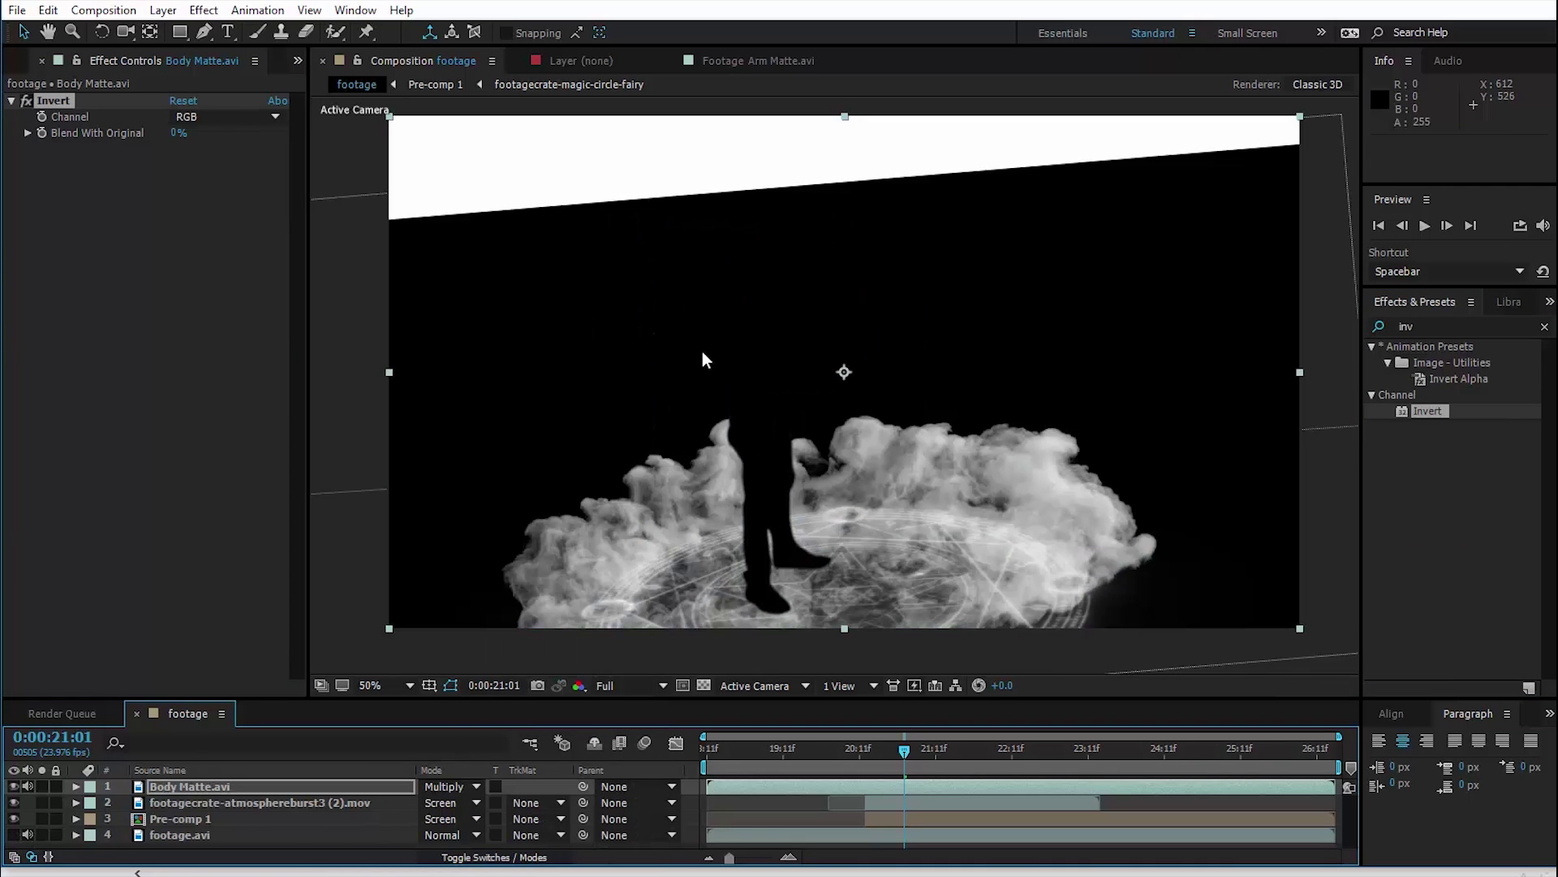
# Create a 1920 × 1080 black solid and place it directly below Pre-comp 1 as the backing for the effect layers.
pyautogui.click(162, 10)
pyautogui.click(528, 38)
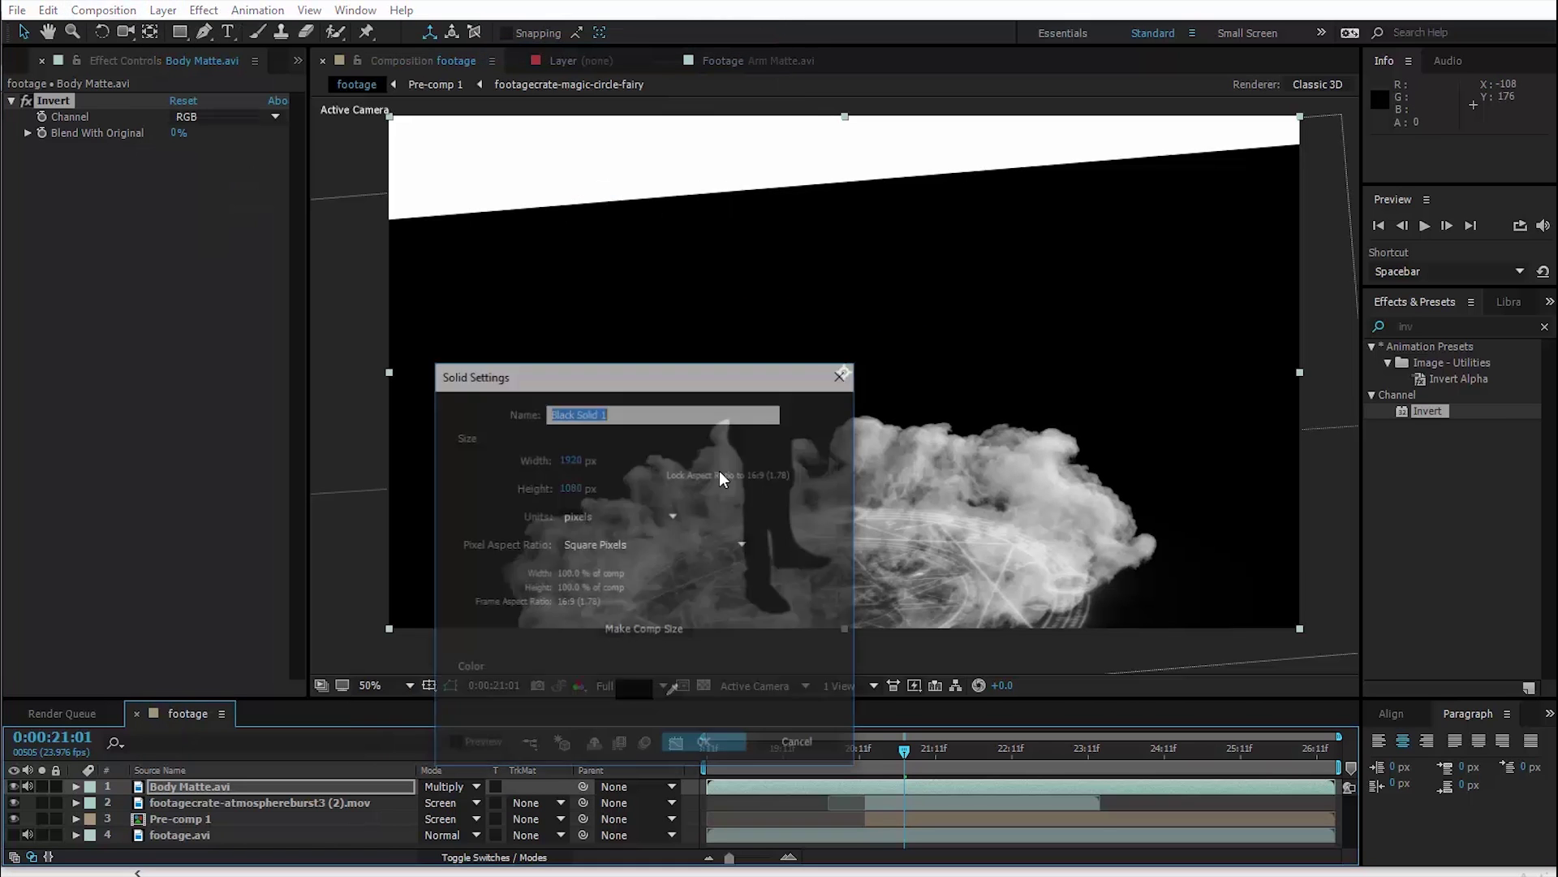
pyautogui.click(667, 742)
pyautogui.moveTo(173, 791); pyautogui.dragTo(224, 821)
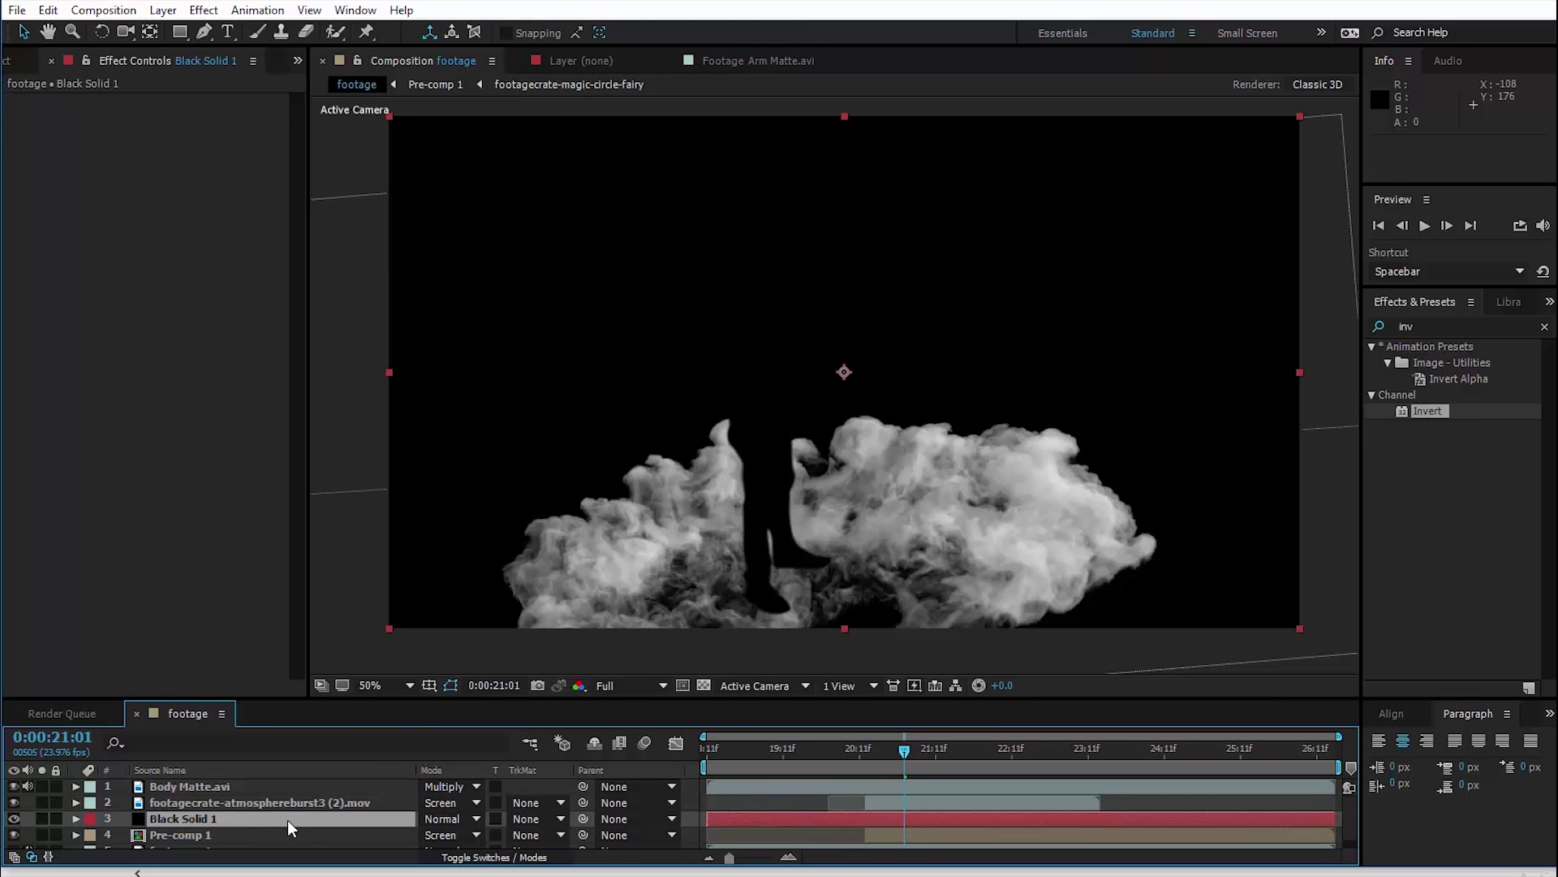
pyautogui.click(12, 819)
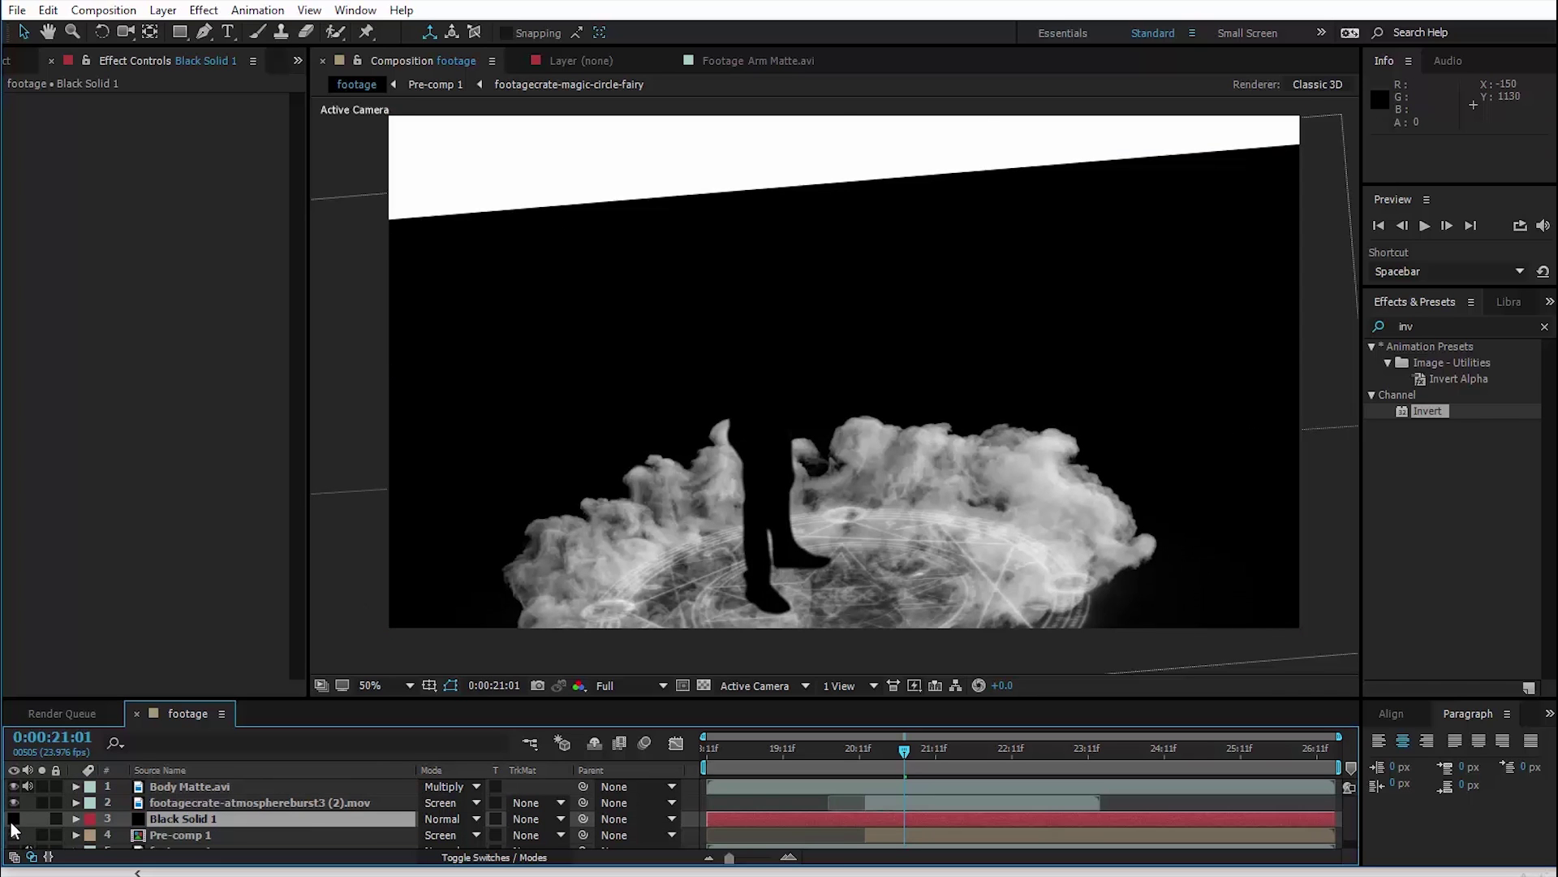
pyautogui.click(13, 819)
pyautogui.moveTo(196, 821); pyautogui.dragTo(197, 839)
# Pre-compose the body matte, atmosphere burst, Pre-comp 1 and black solid layers, and set the new pre-comp's blending mode to Screen.
pyautogui.keyDown('shift'); pyautogui.click(196, 789); pyautogui.keyUp('shift')
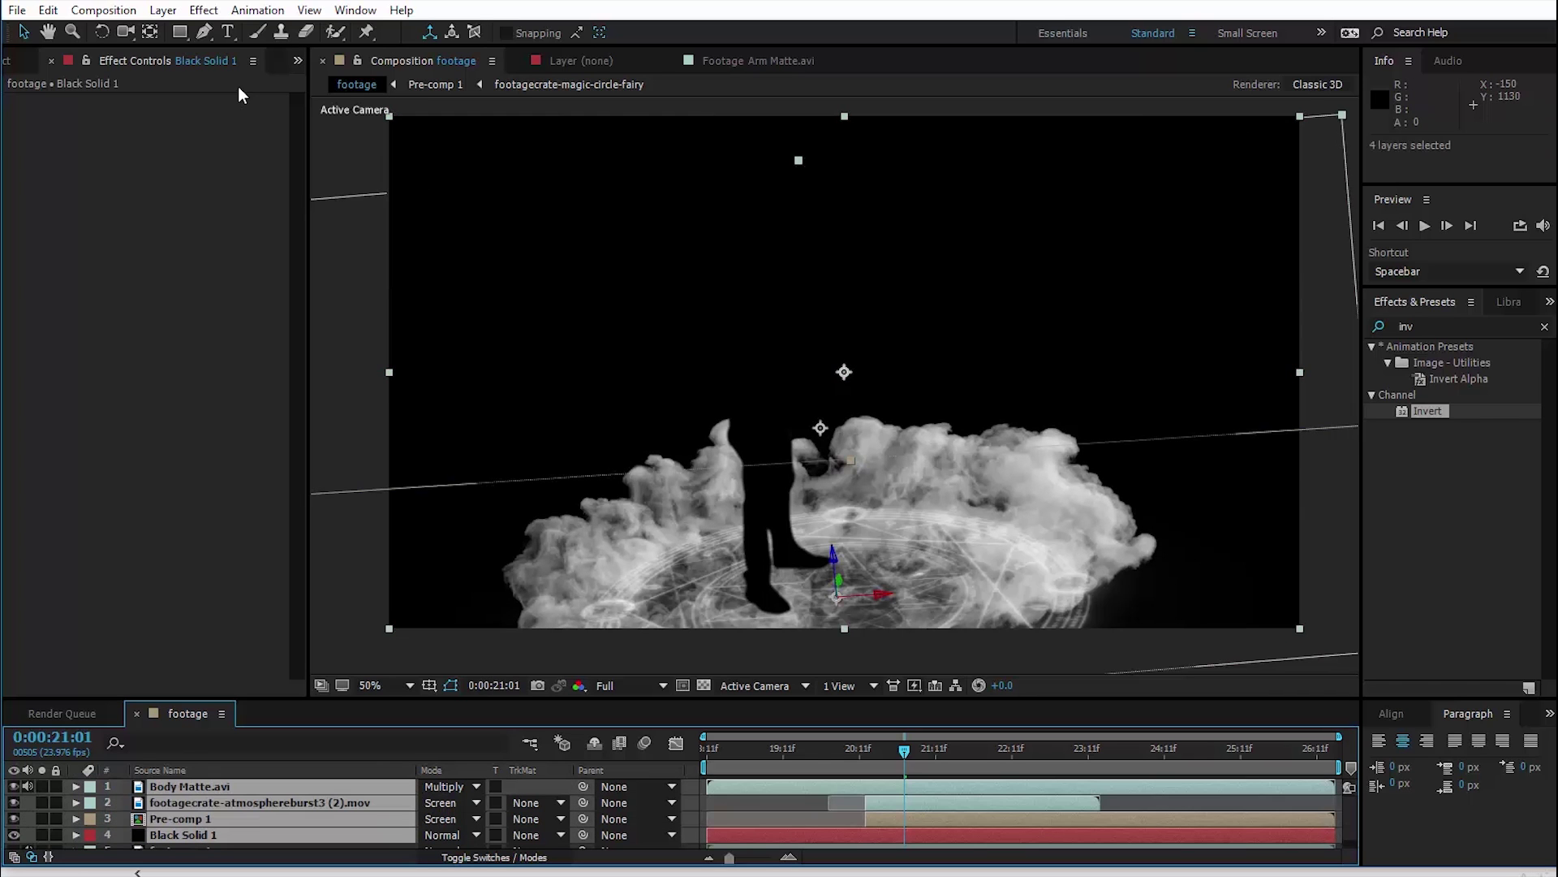
pyautogui.click(165, 14)
pyautogui.click(263, 737)
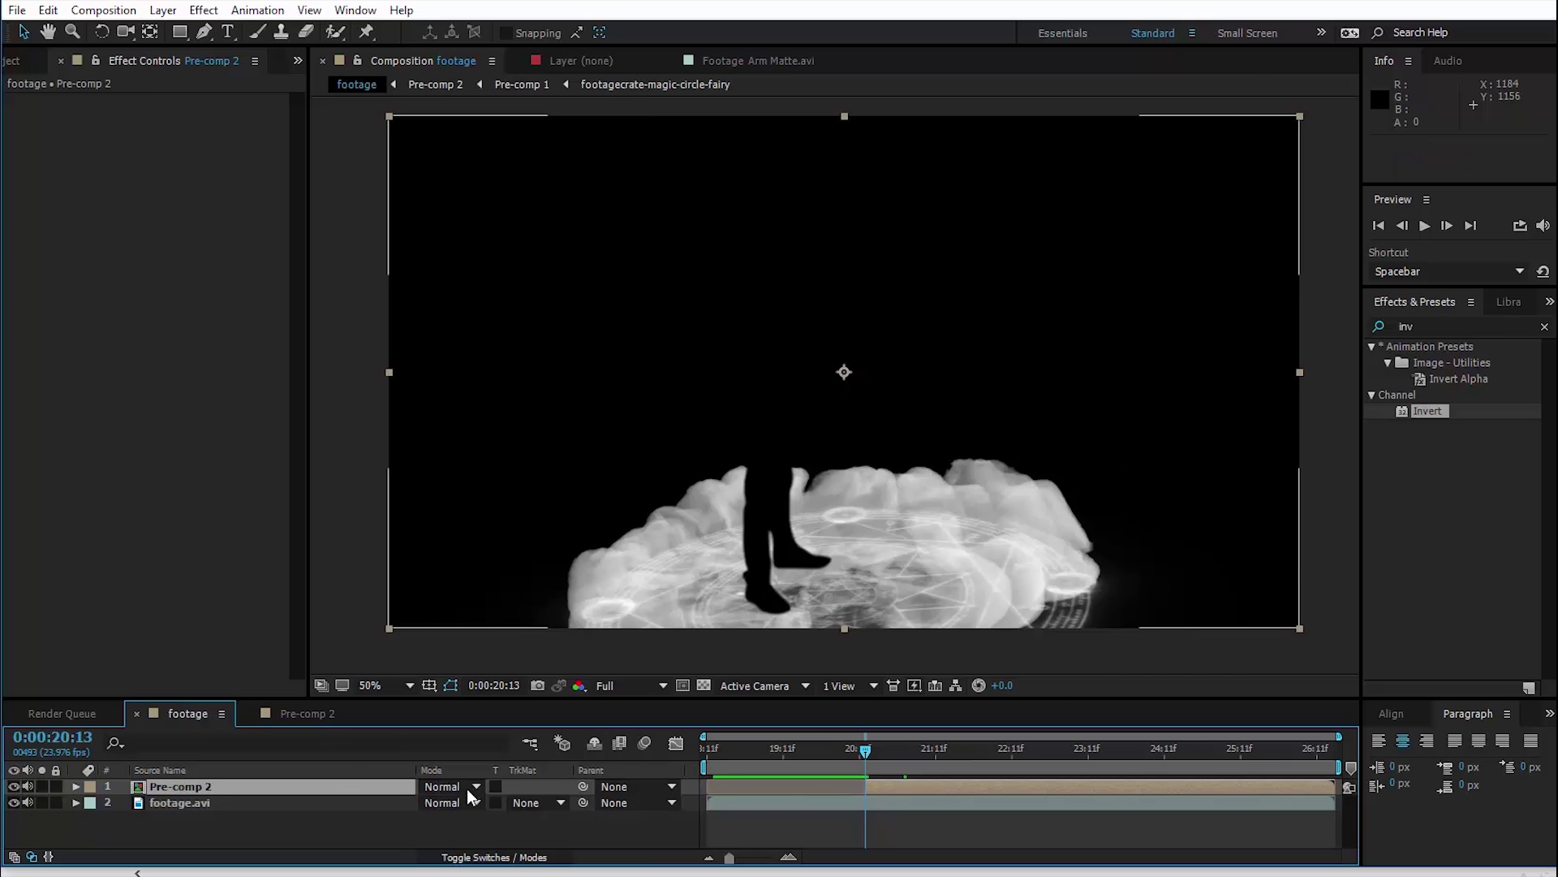
pyautogui.click(470, 788)
pyautogui.click(603, 358)
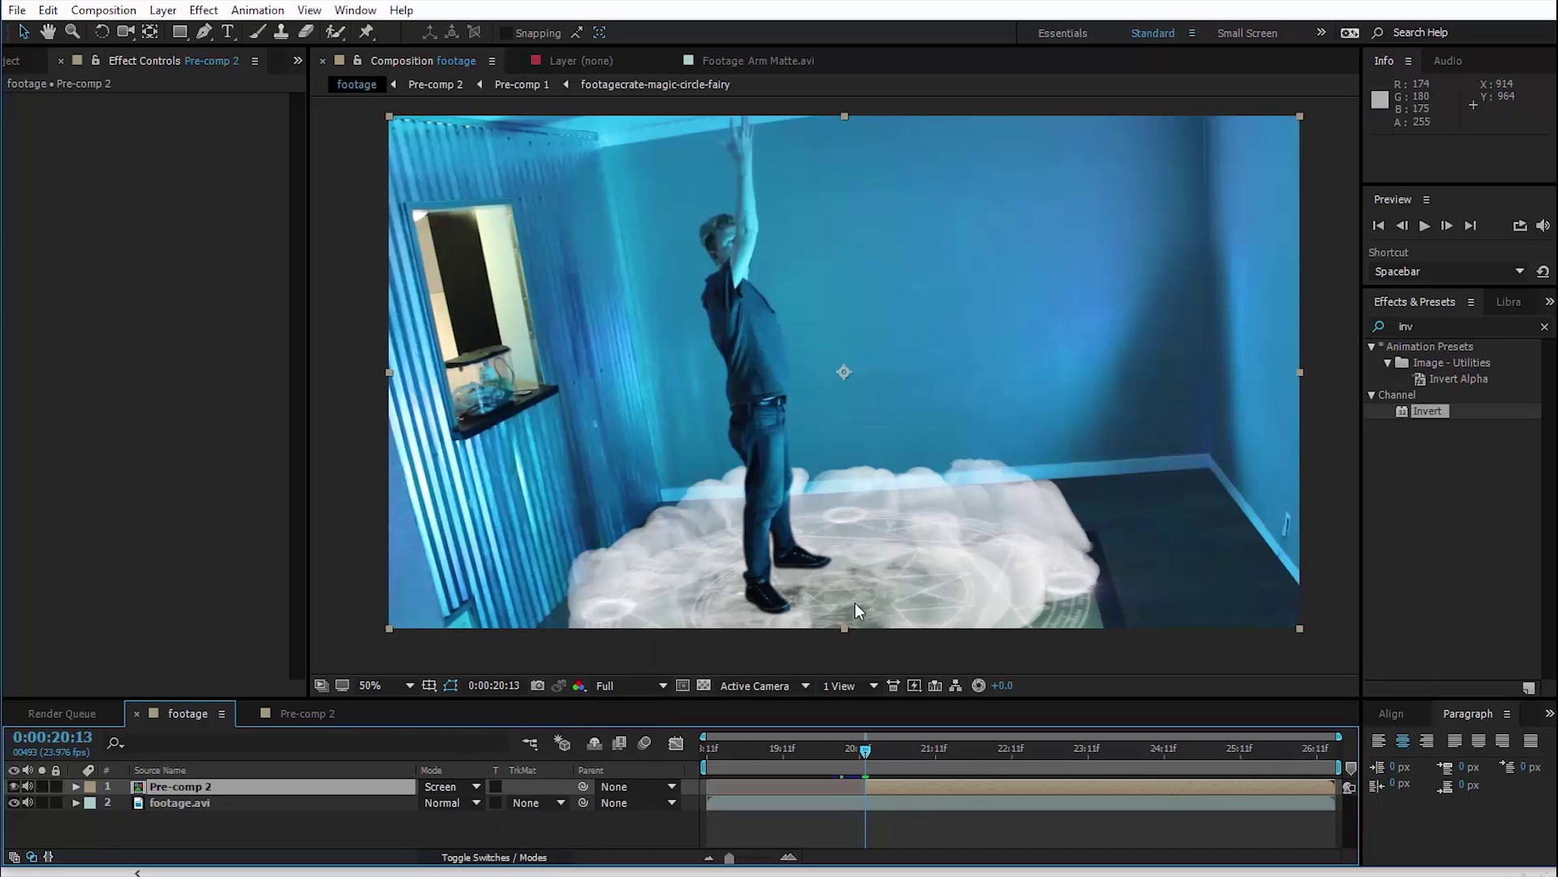
# Check the smoke composite at 0:00:20:20, 0:00:21:10, 0:00:22:05 and 0:00:21:19.
pyautogui.moveTo(877, 755); pyautogui.dragTo(889, 758)
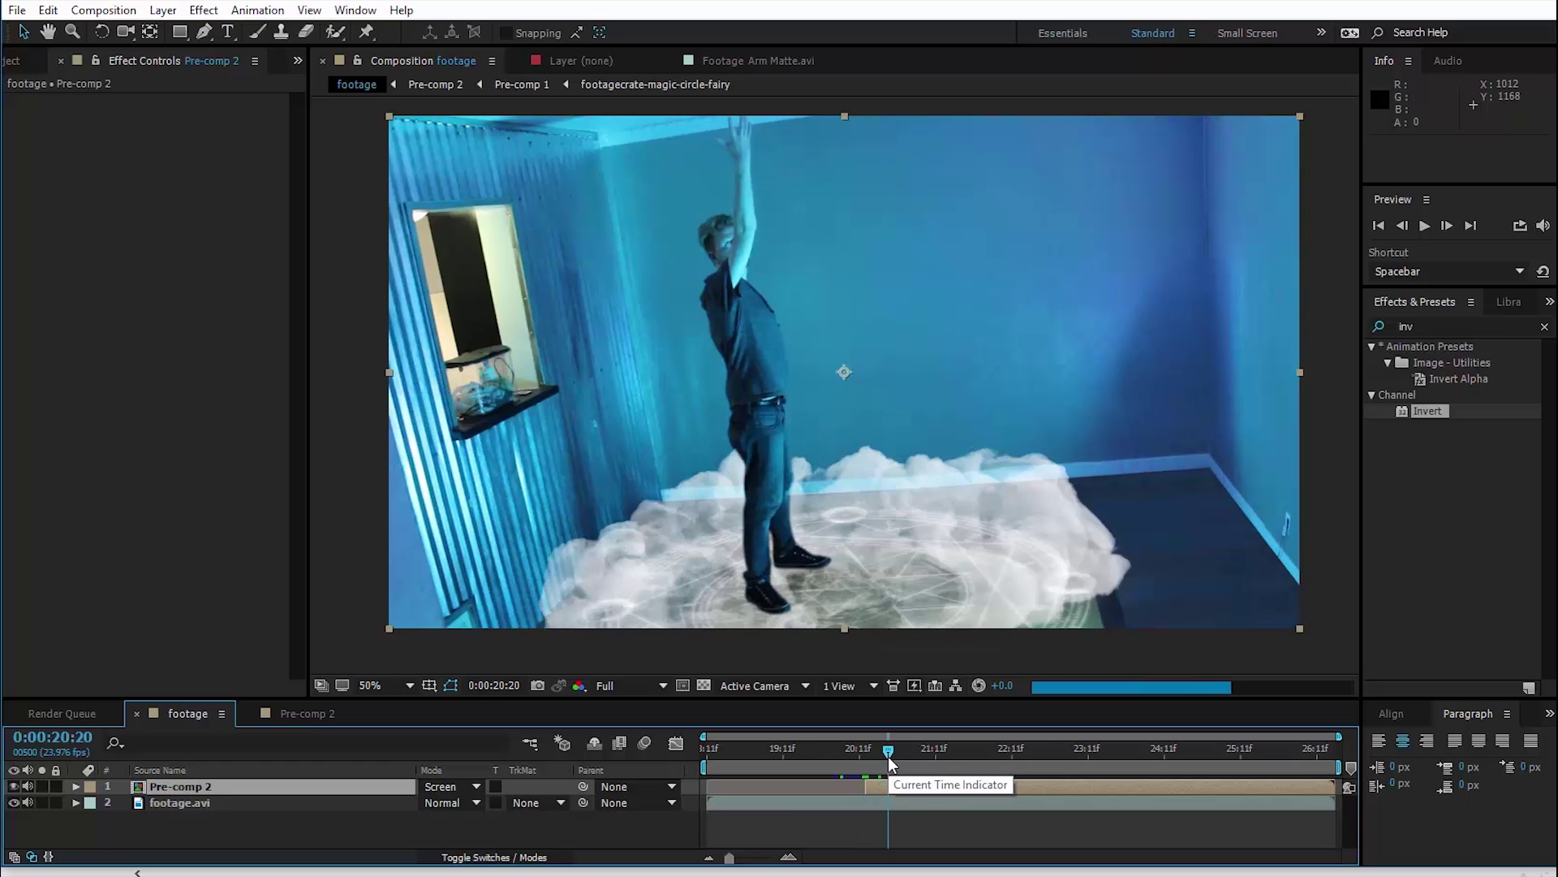
pyautogui.click(932, 757)
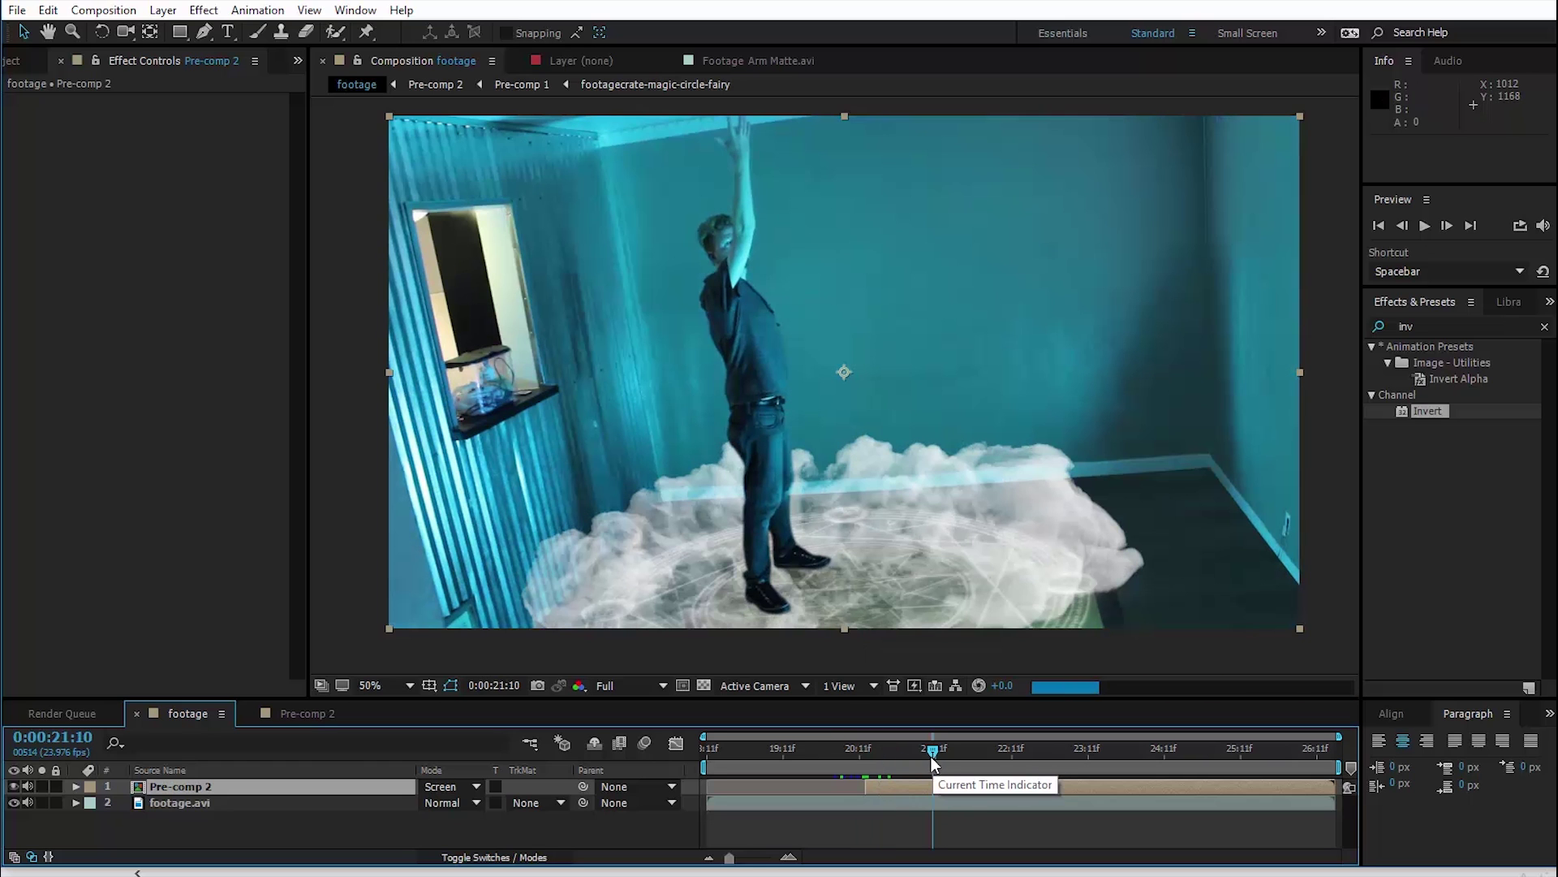
pyautogui.click(991, 761)
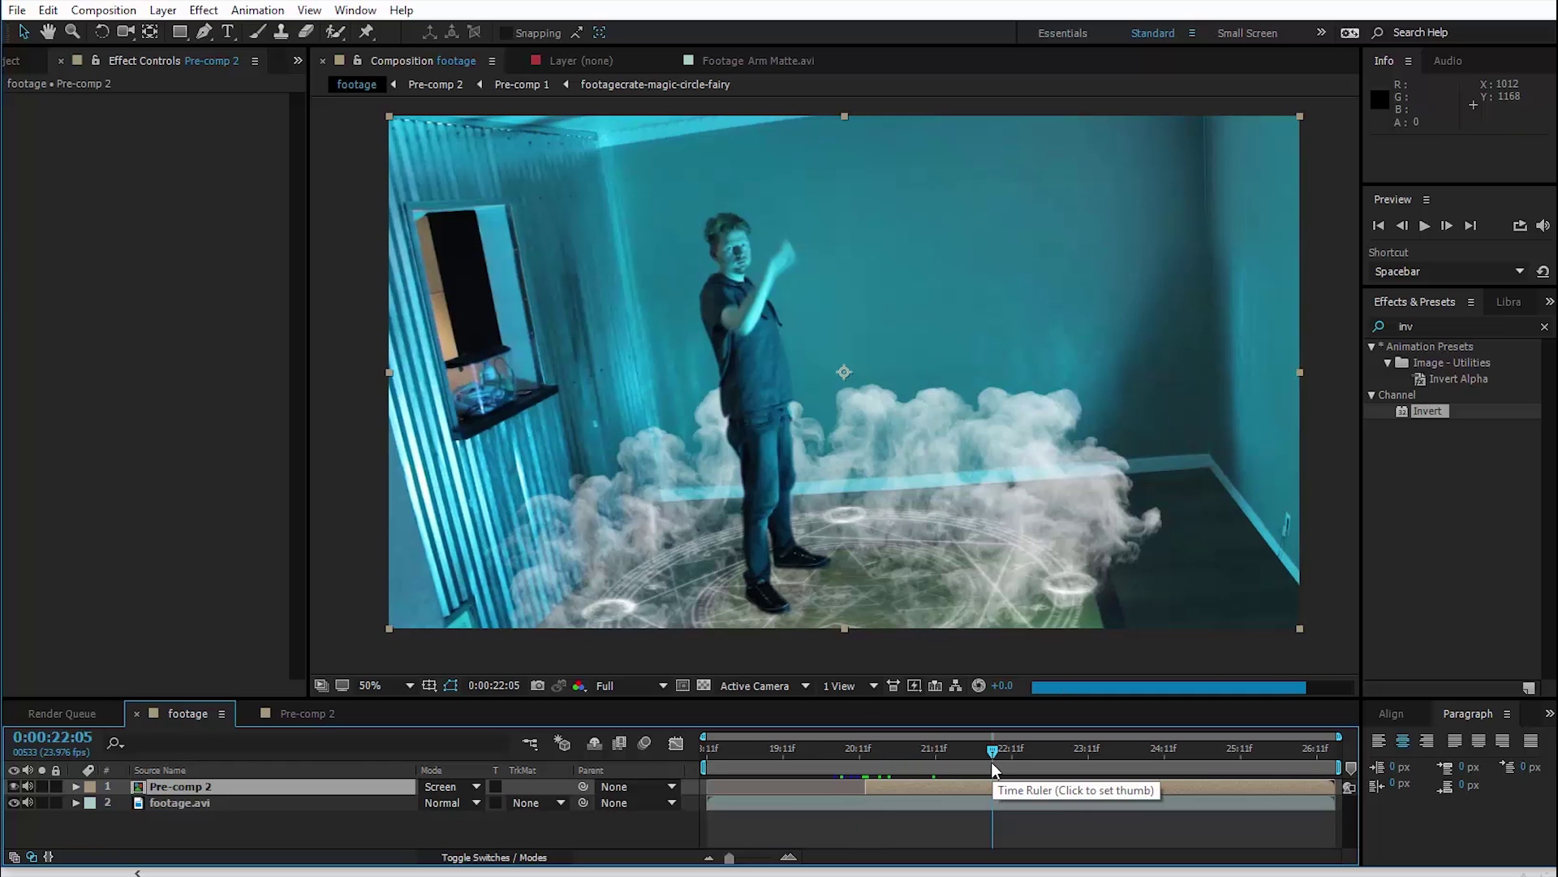
pyautogui.click(961, 766)
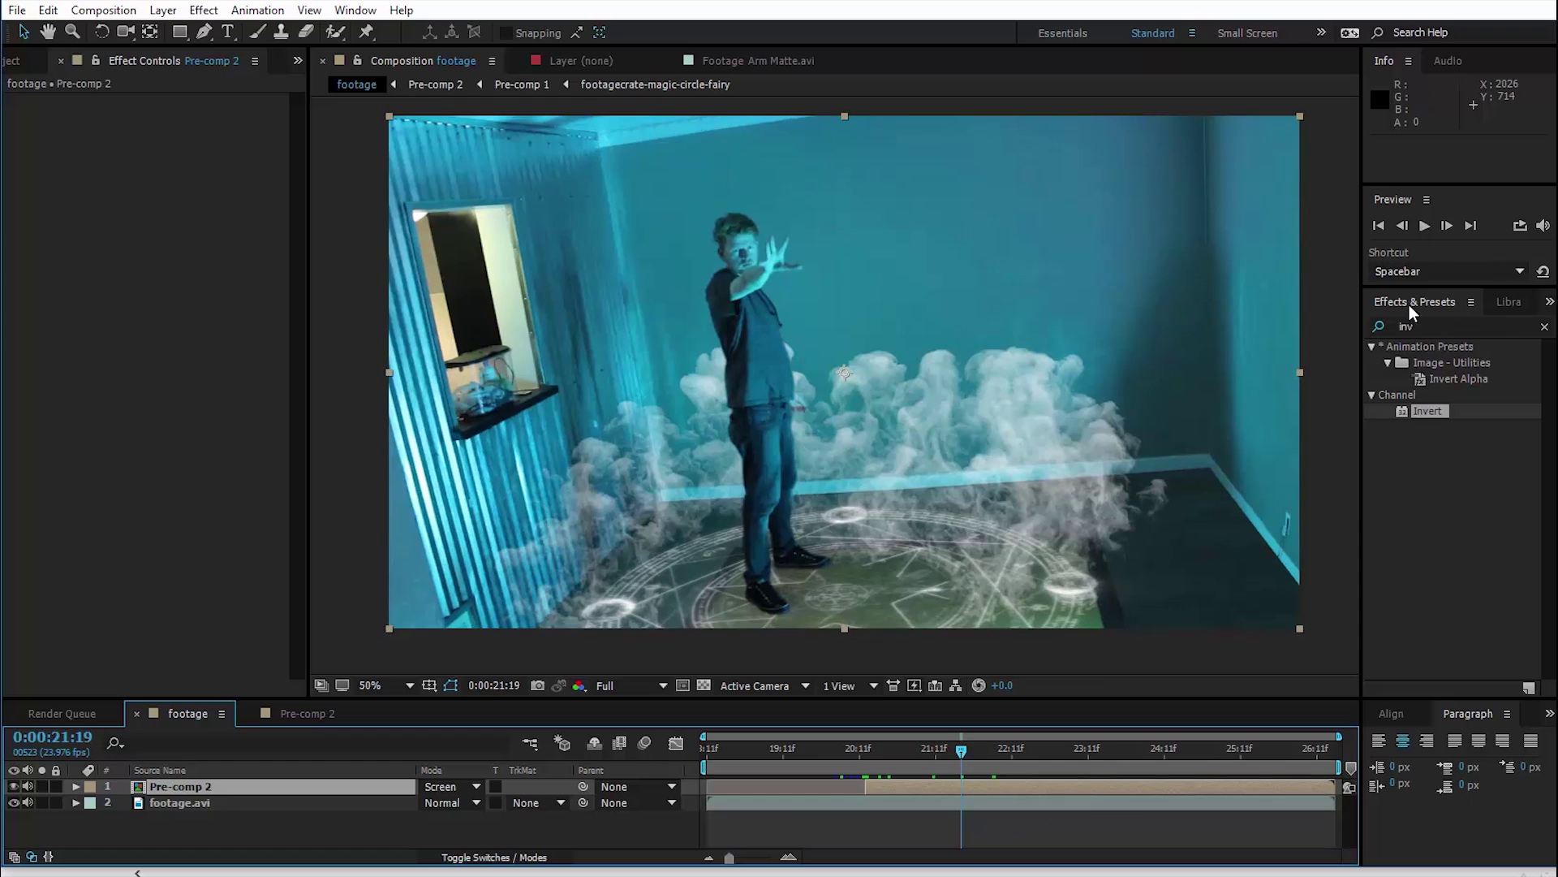
# Apply the VC Color Vibrance effect to Pre-comp 2 and sample its color from the teal wall in the footage.
pyautogui.moveTo(1431, 326); pyautogui.dragTo(1264, 332)
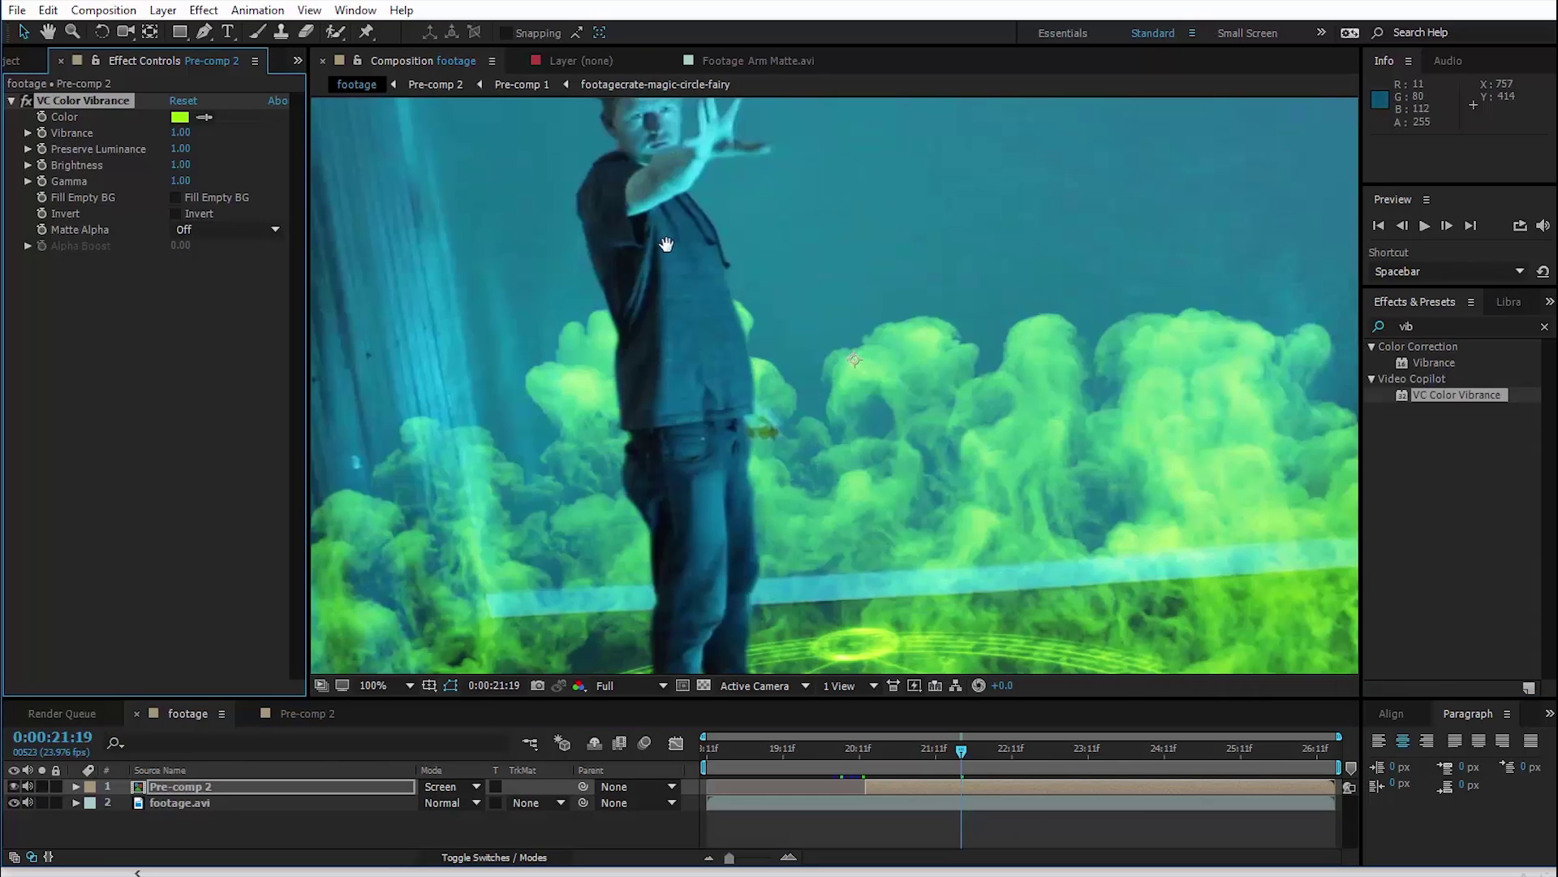
pyautogui.moveTo(665, 244); pyautogui.dragTo(760, 431)
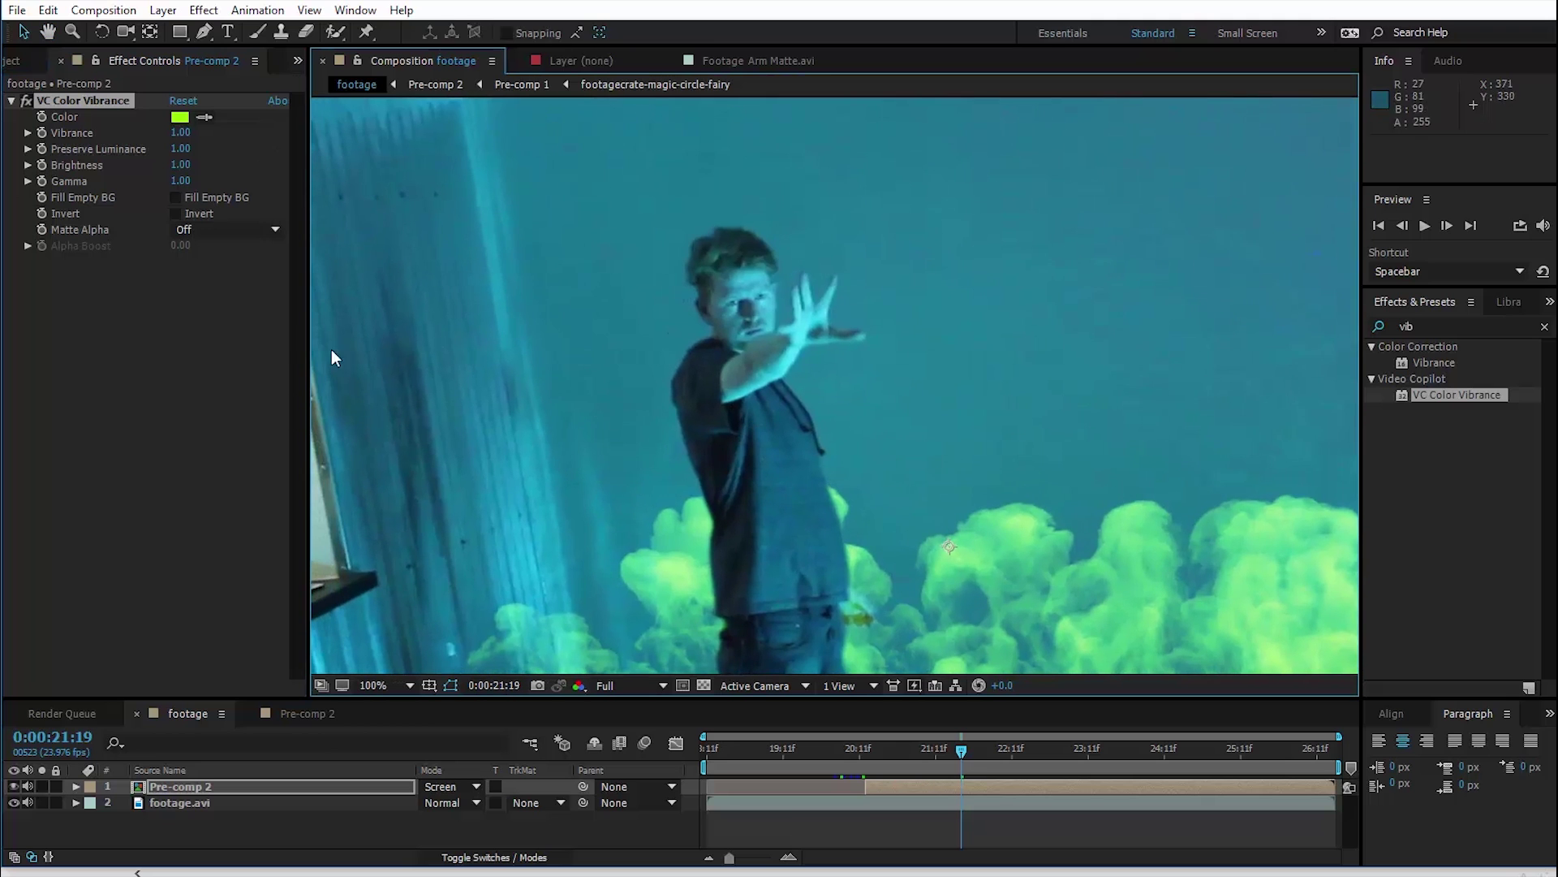
pyautogui.moveTo(774, 538); pyautogui.dragTo(586, 417)
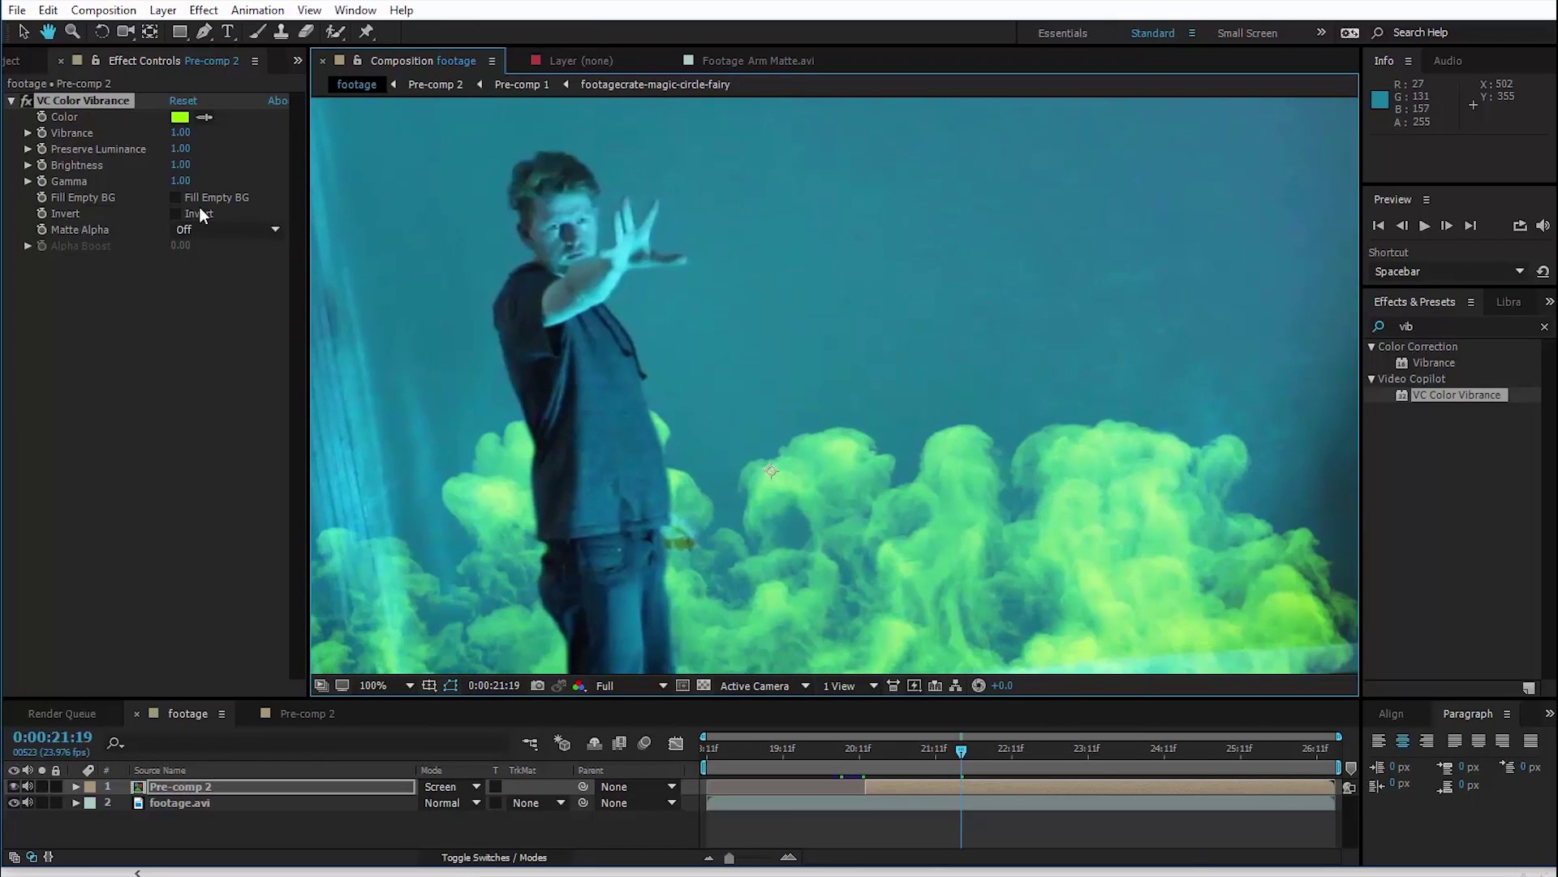
pyautogui.click(204, 117)
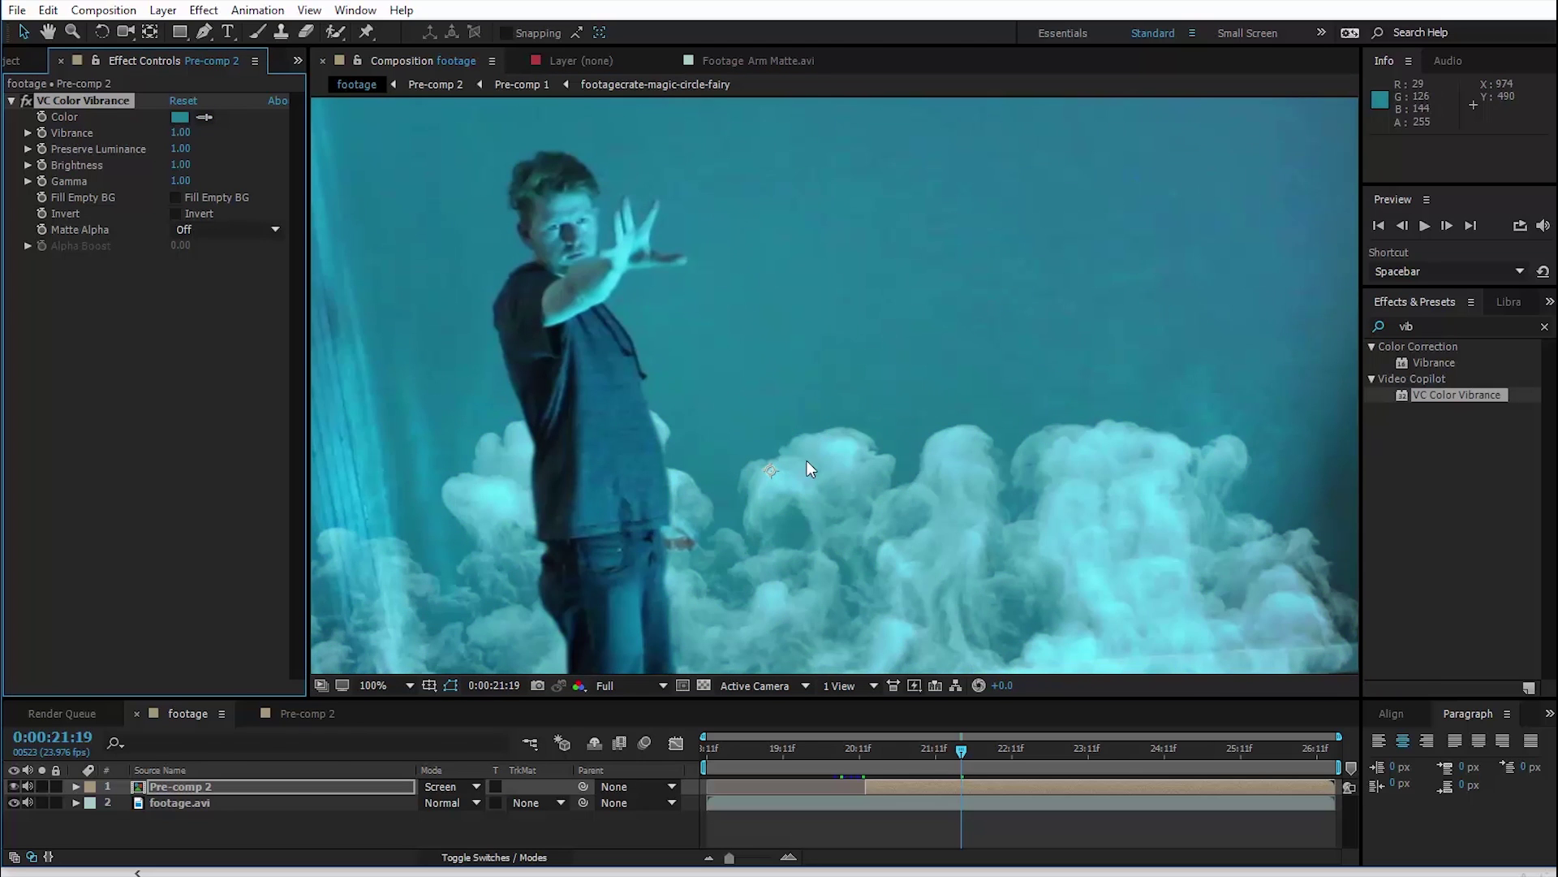
# Fine-tune the VC Color Vibrance color to a teal around 158DA5.
pyautogui.scroll(-1, 810, 441)
pyautogui.click(180, 117)
pyautogui.moveTo(487, 293); pyautogui.dragTo(315, 259)
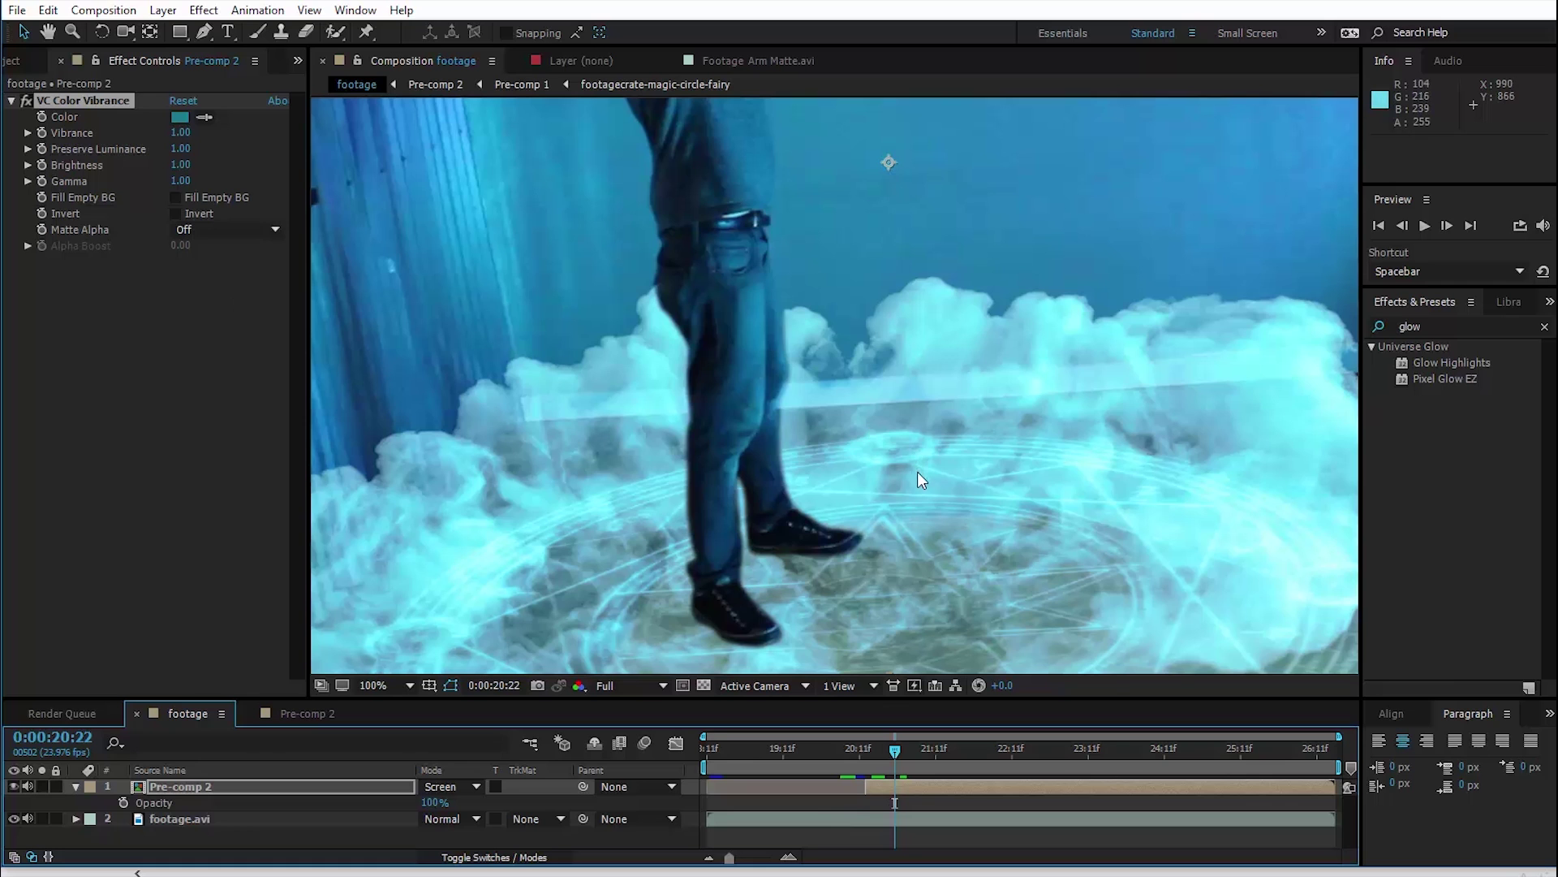
pyautogui.scroll(-1, 917, 471)
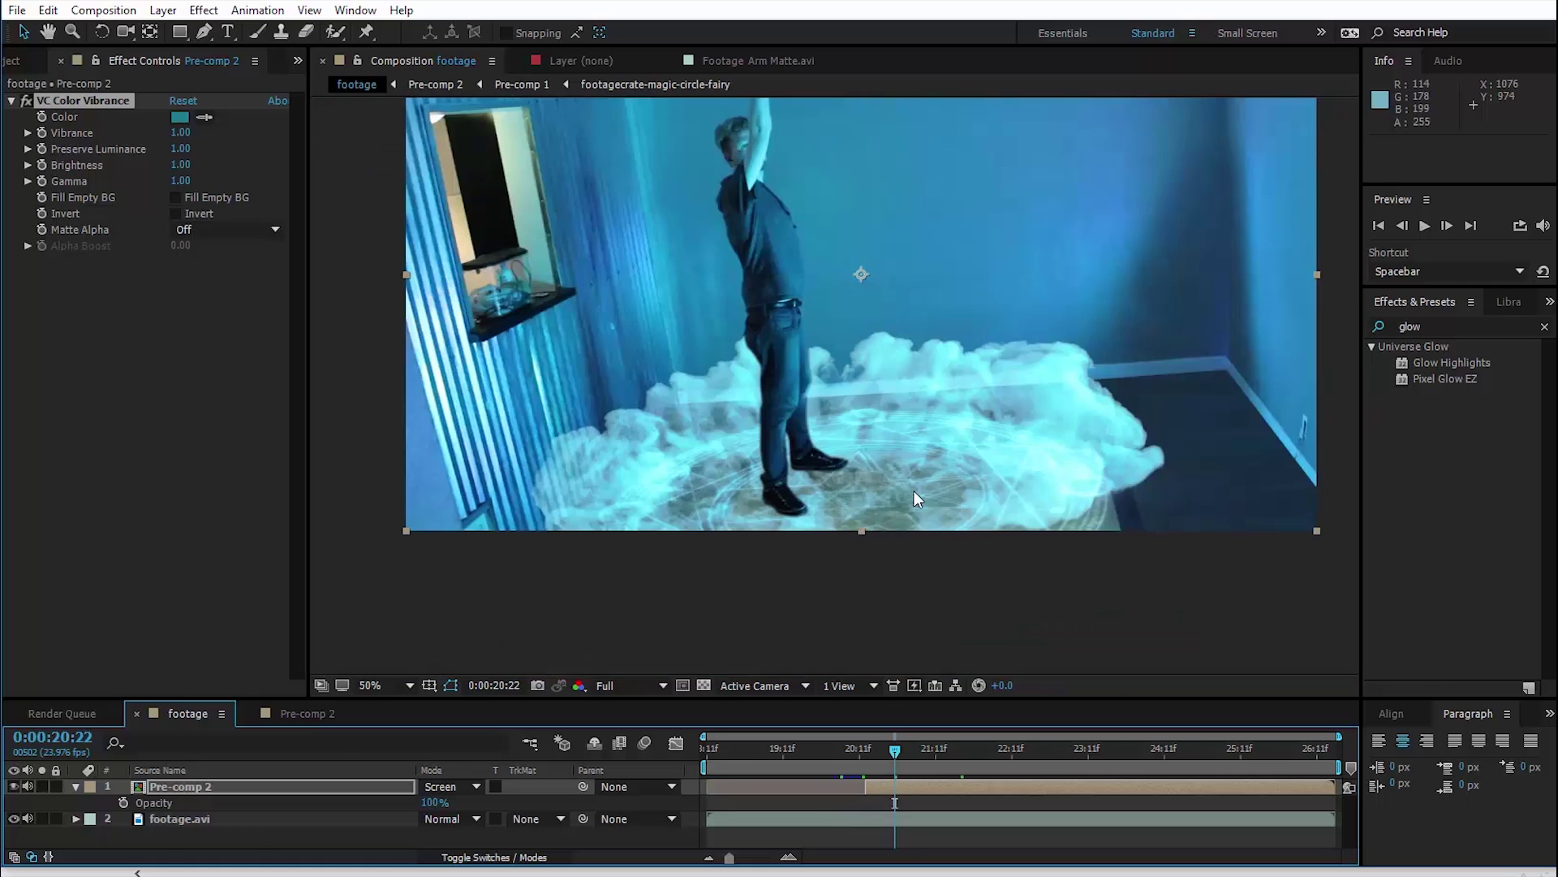
# Apply the Glow effect to Pre-comp 2 with a threshold of 71.8% and a radius of 110.
pyautogui.scroll(2, 914, 490)
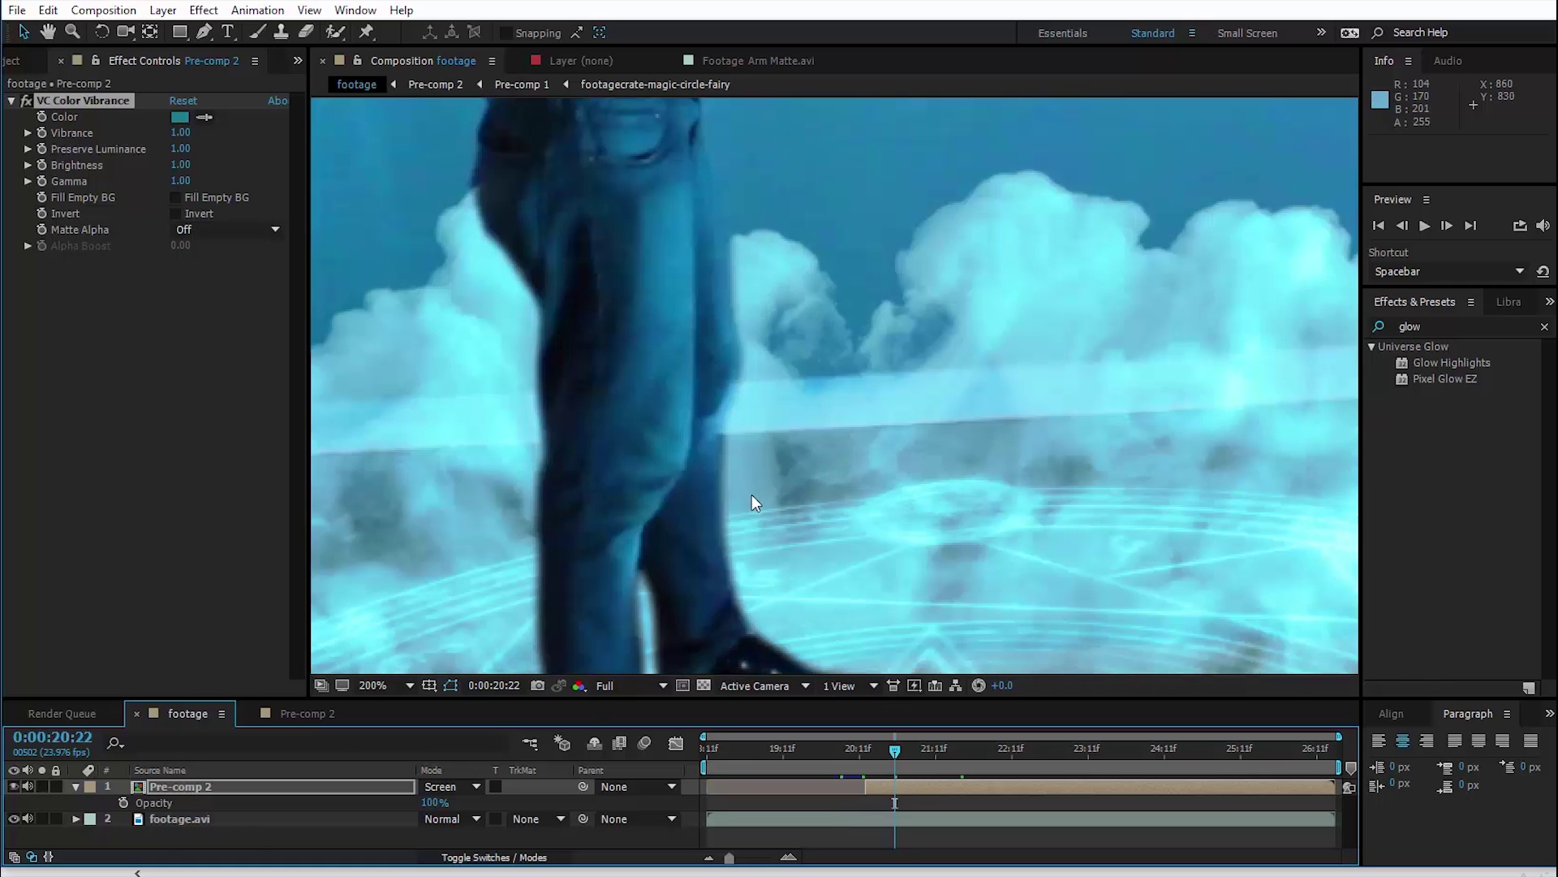
pyautogui.moveTo(752, 496); pyautogui.dragTo(777, 353)
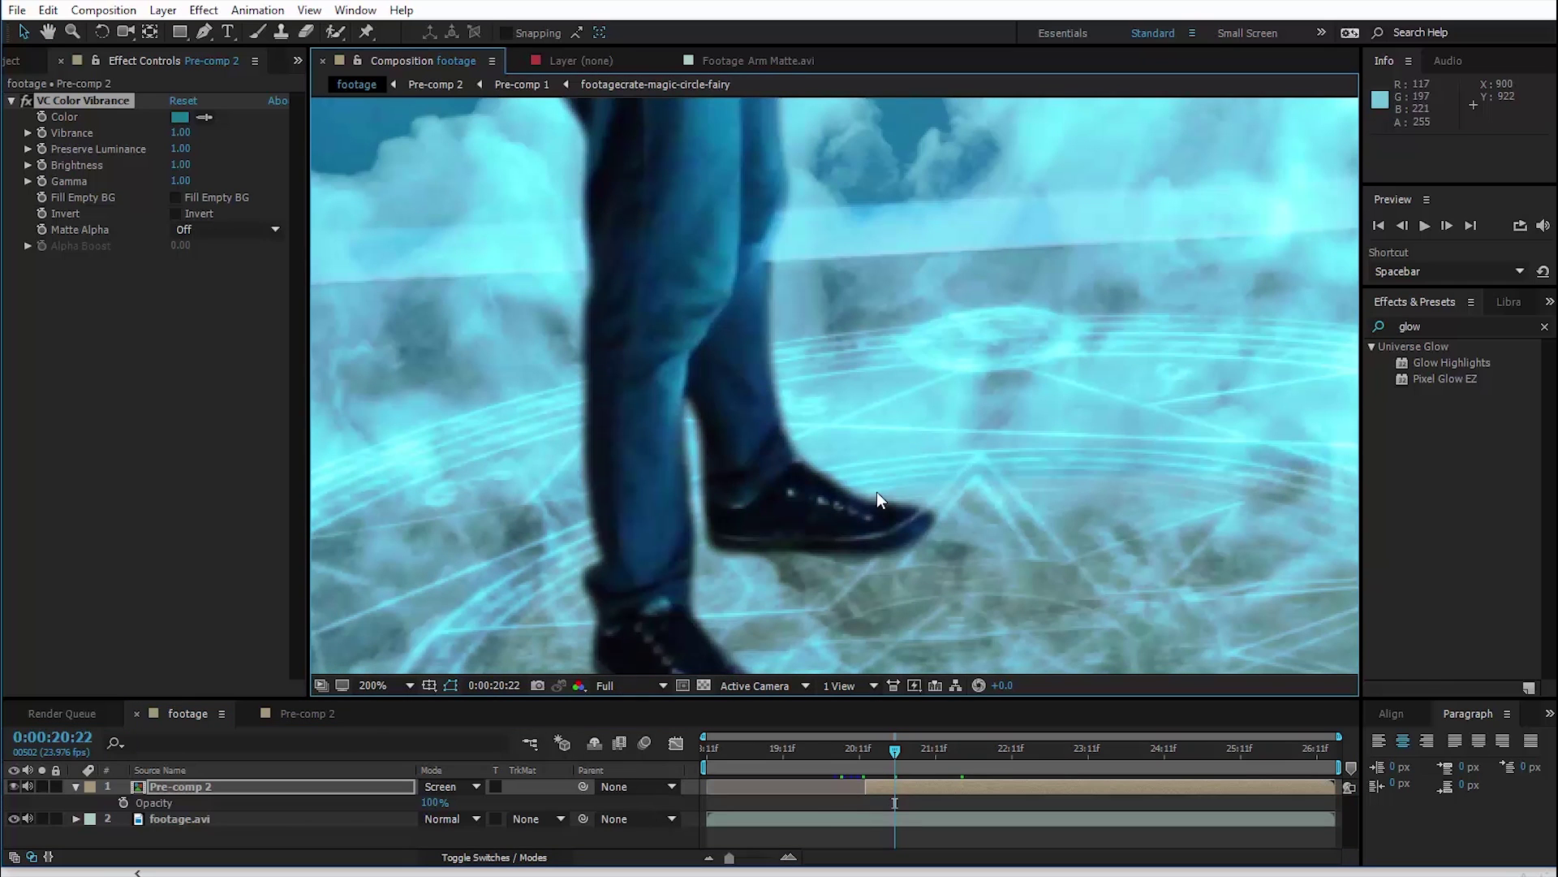
pyautogui.scroll(-2, 877, 490)
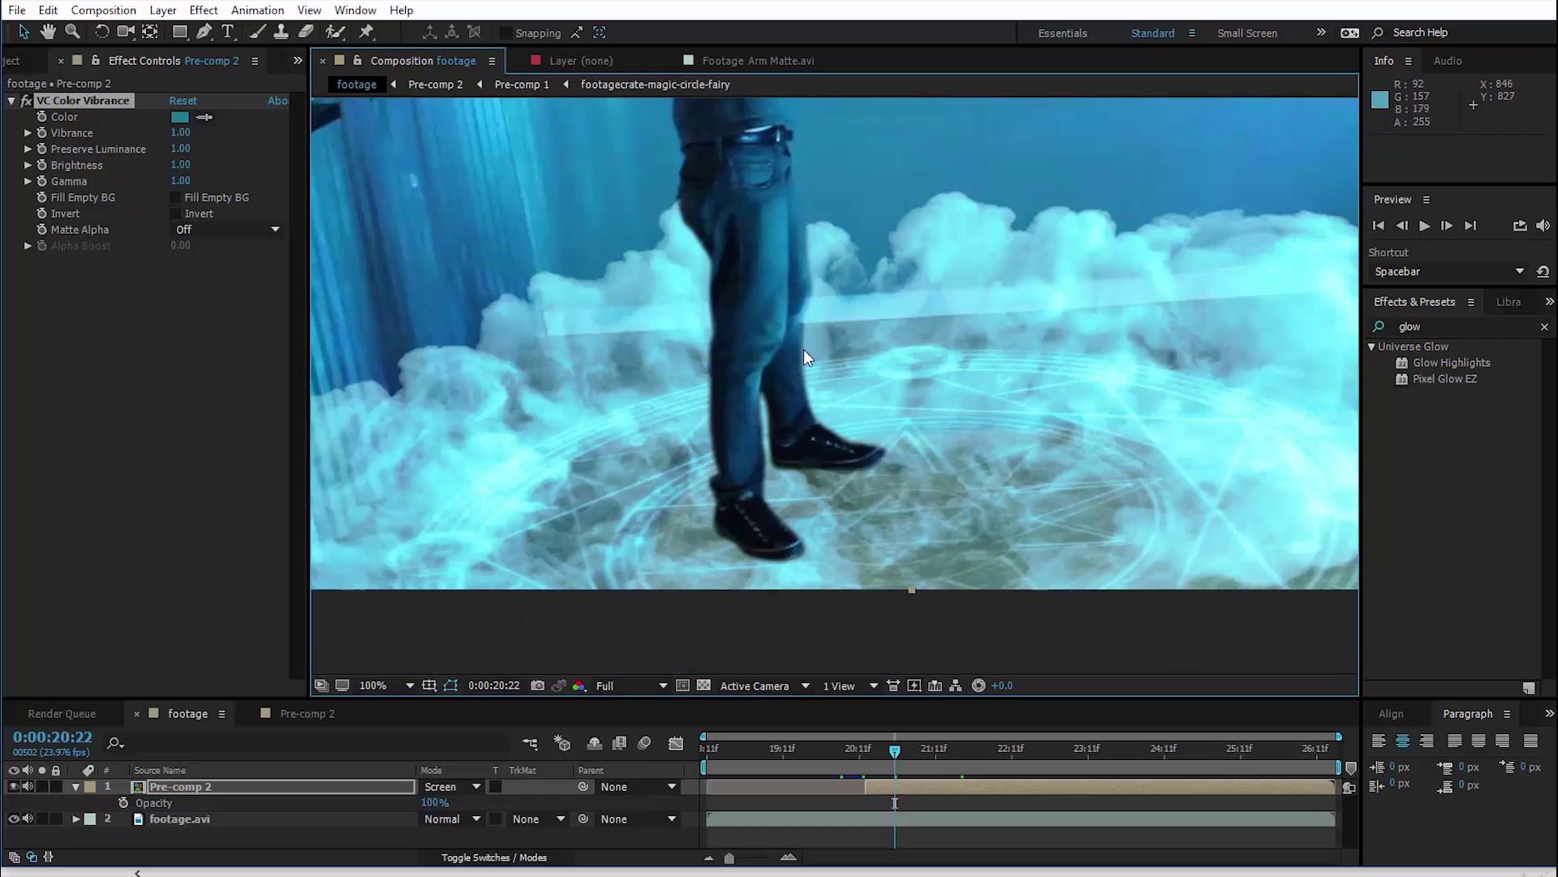
pyautogui.scroll(1, 803, 357)
pyautogui.click(1421, 326)
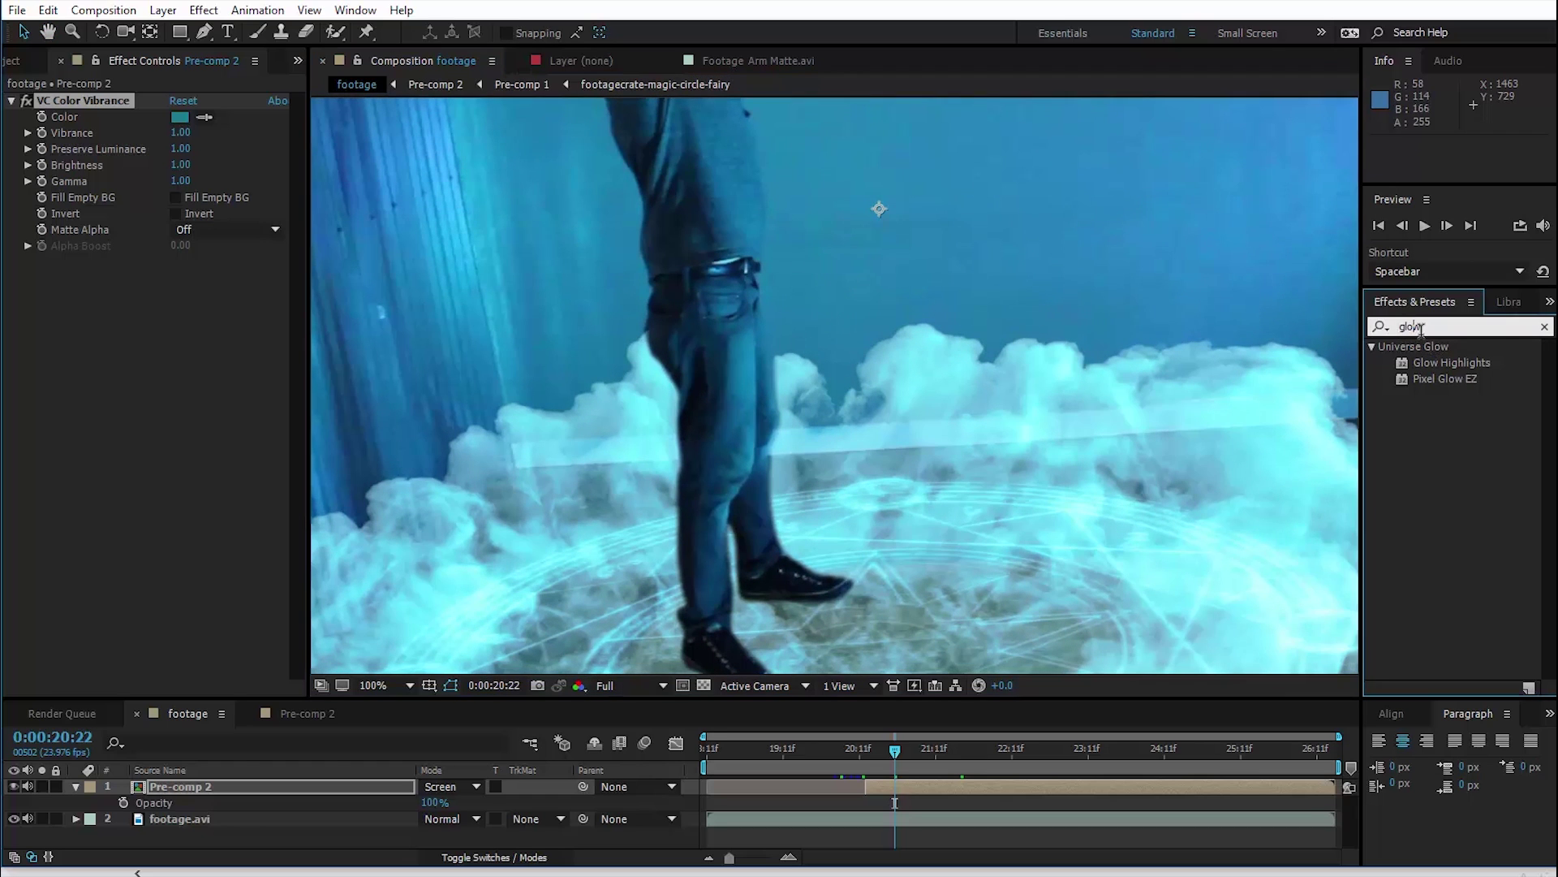
pyautogui.moveTo(1426, 620); pyautogui.dragTo(280, 793)
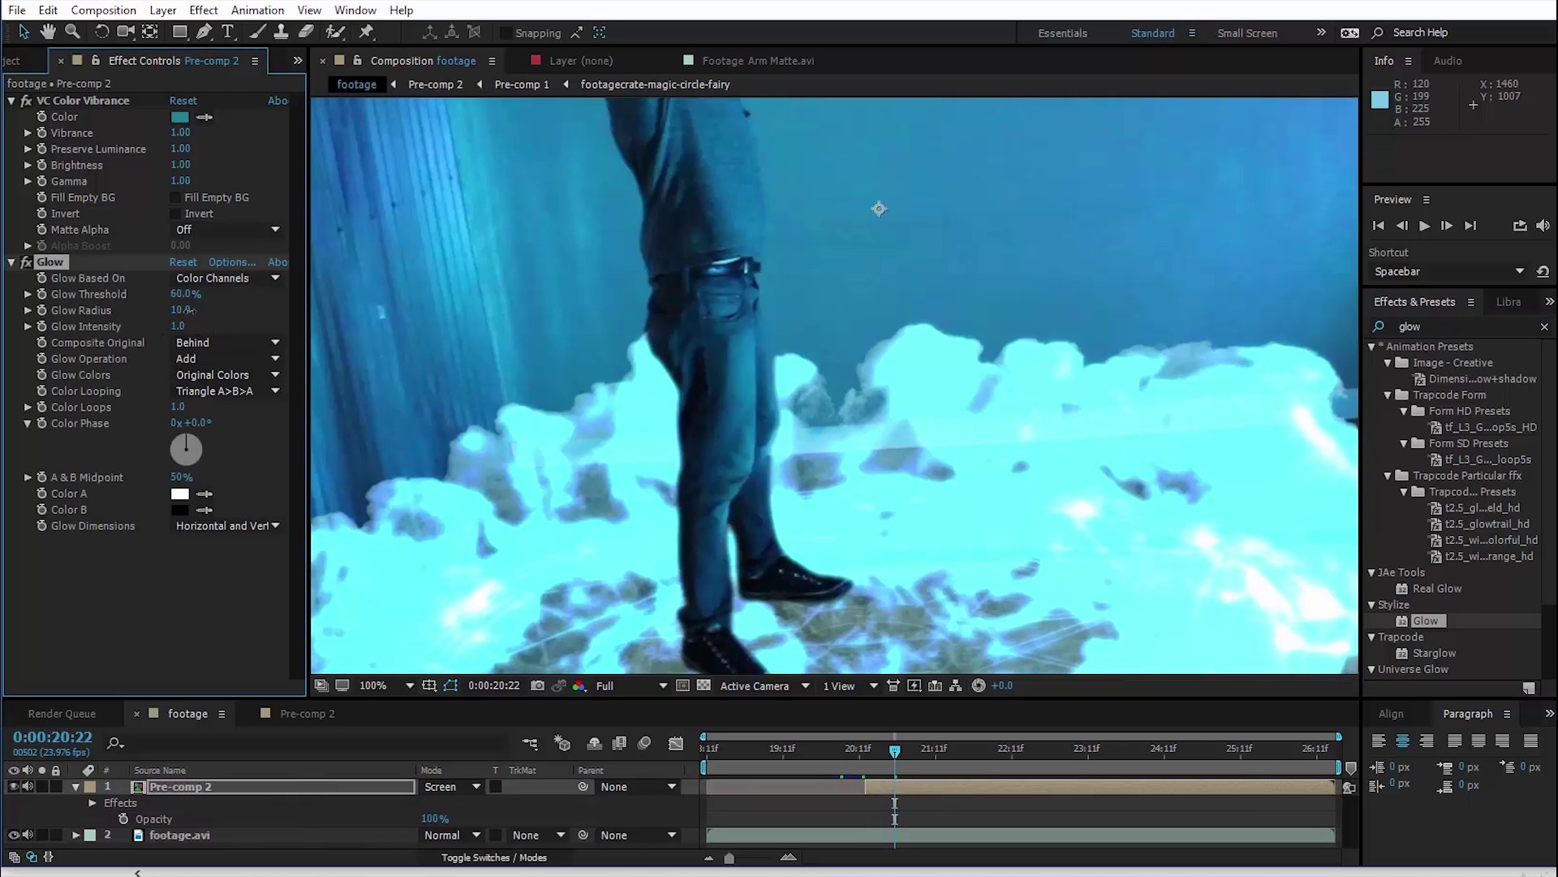
pyautogui.moveTo(188, 311); pyautogui.dragTo(380, 306)
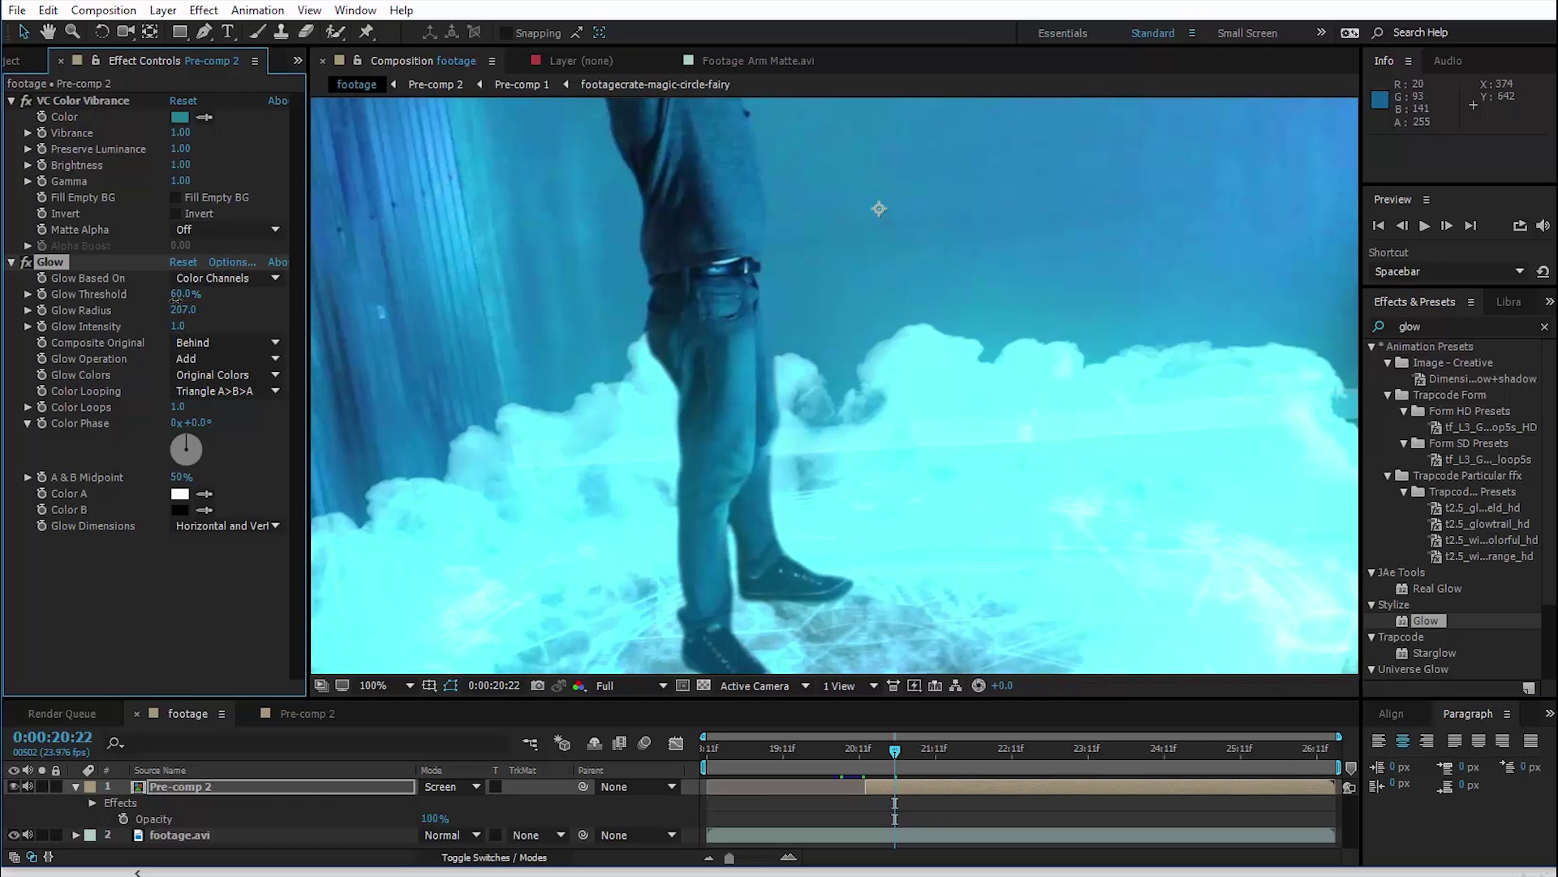
pyautogui.moveTo(175, 298); pyautogui.dragTo(219, 301)
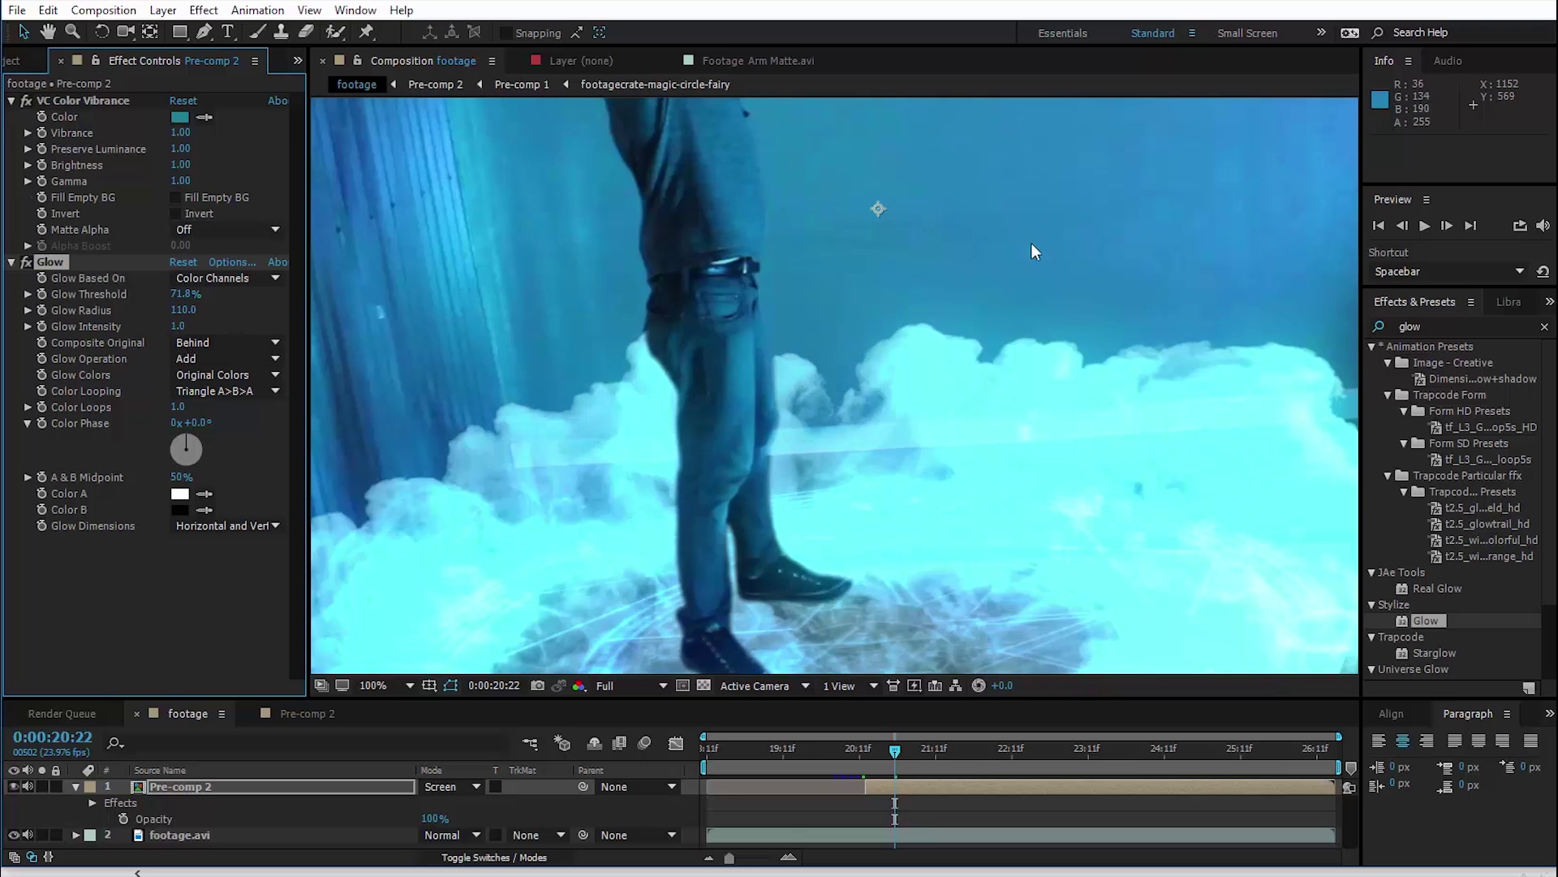
# Reorder Pre-comp 2's effects so that VC Color Vibrance comes after Glow.
pyautogui.click(12, 102)
pyautogui.click(12, 118)
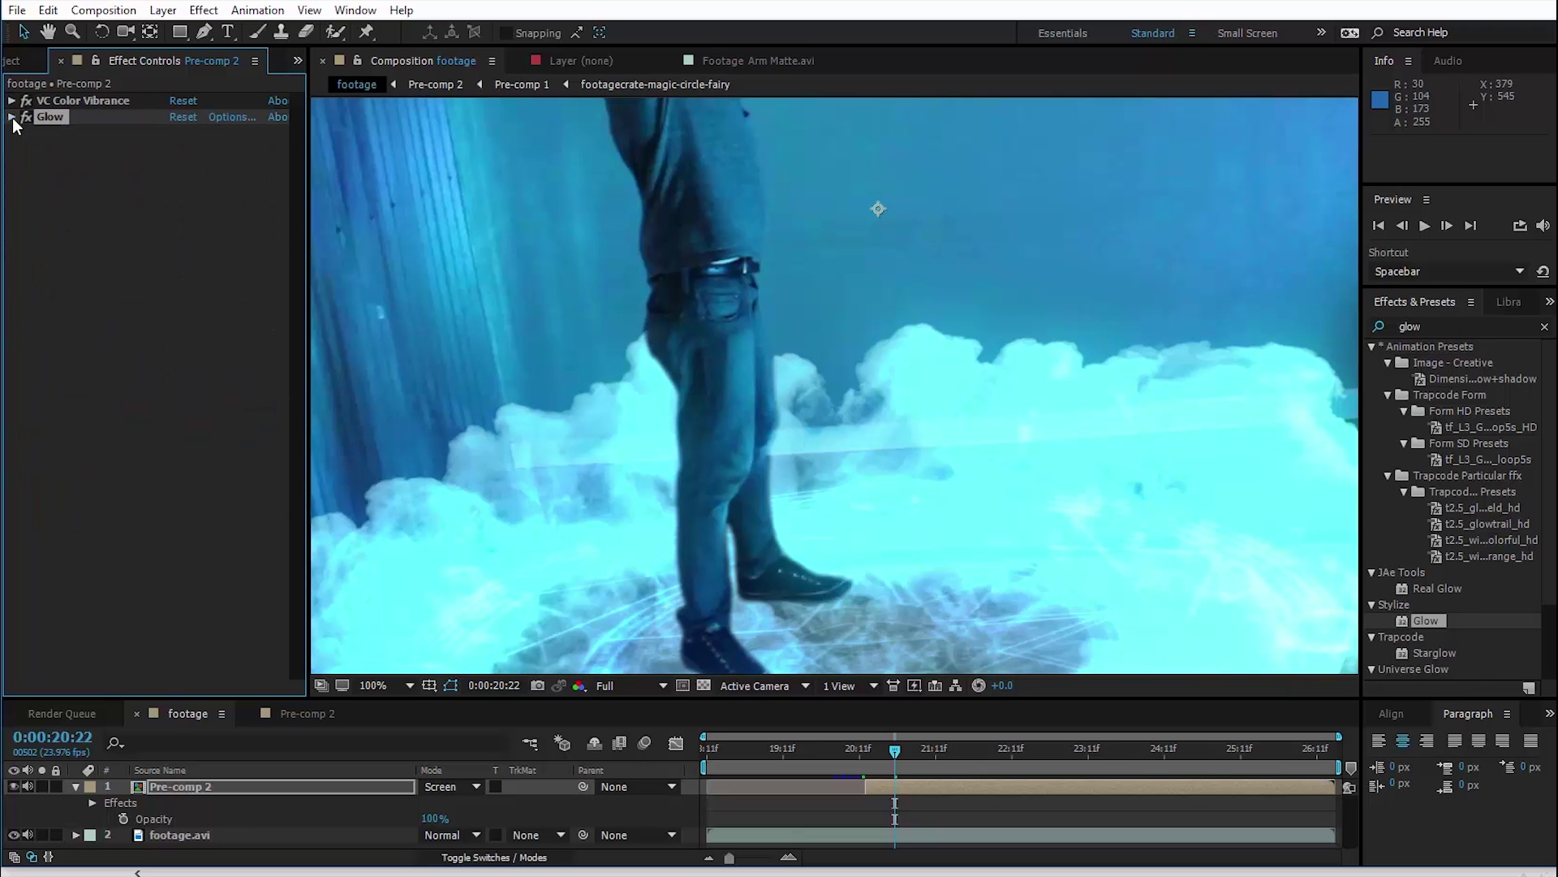
pyautogui.scroll(-1, 937, 321)
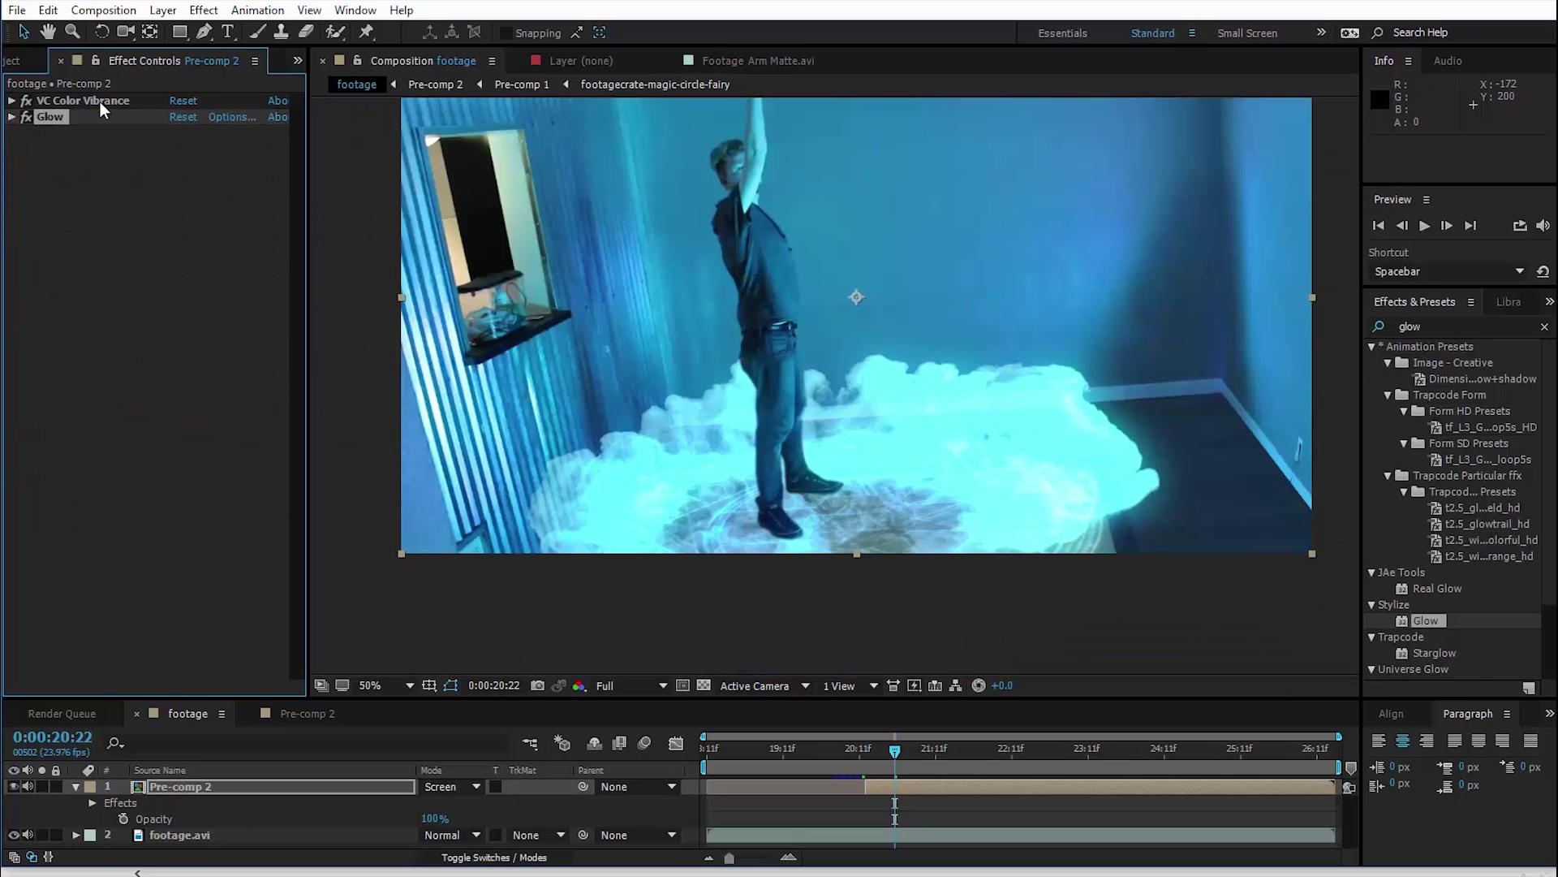
pyautogui.moveTo(107, 174); pyautogui.dragTo(107, 177)
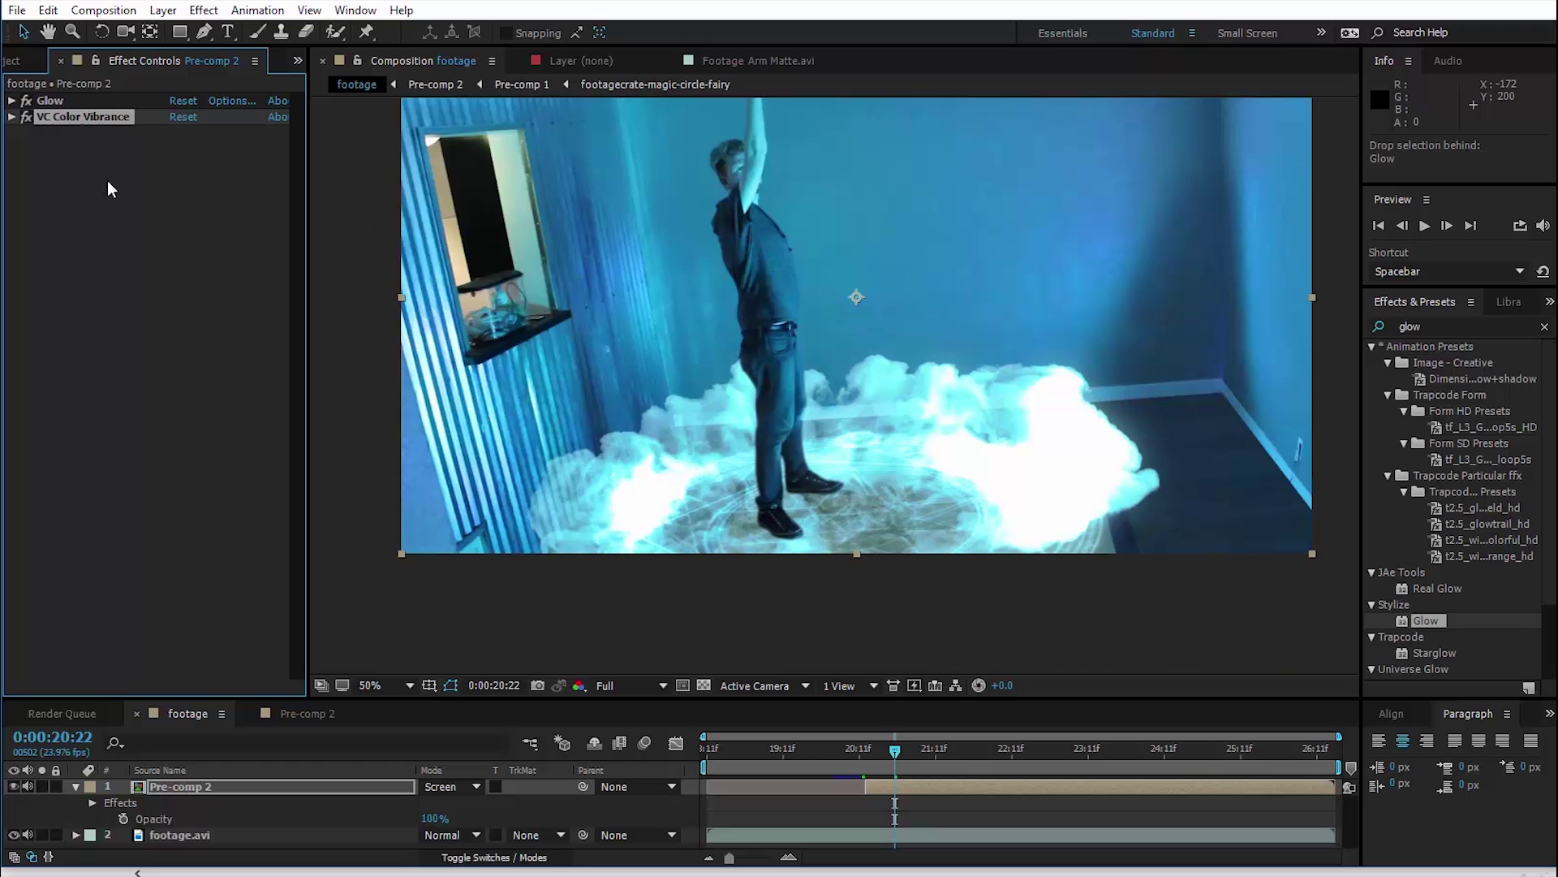
pyautogui.press('.')
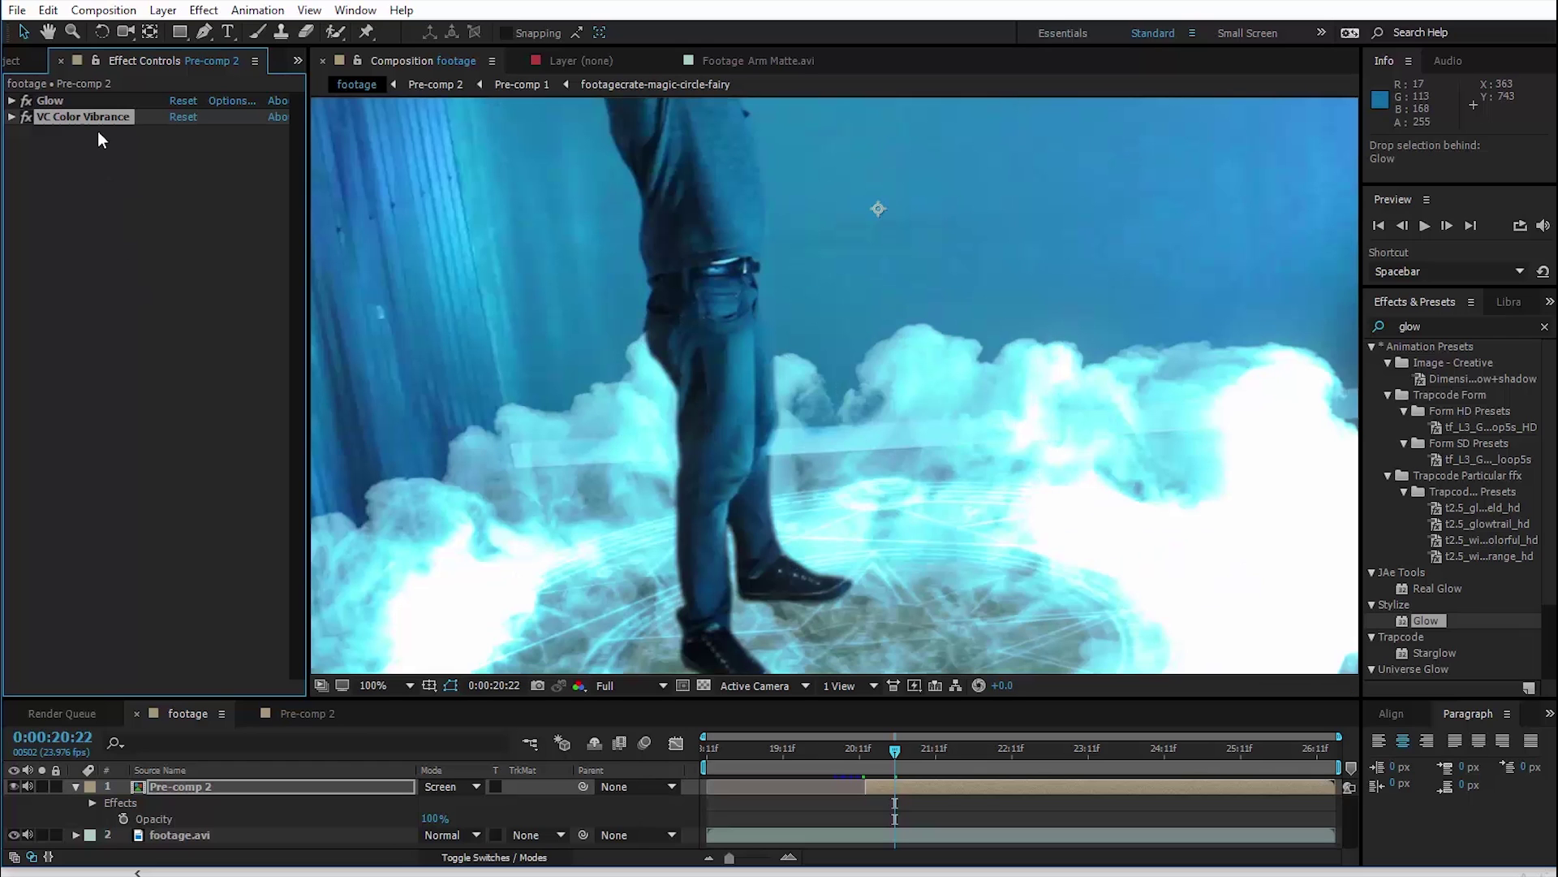
pyautogui.moveTo(81, 101); pyautogui.dragTo(92, 175)
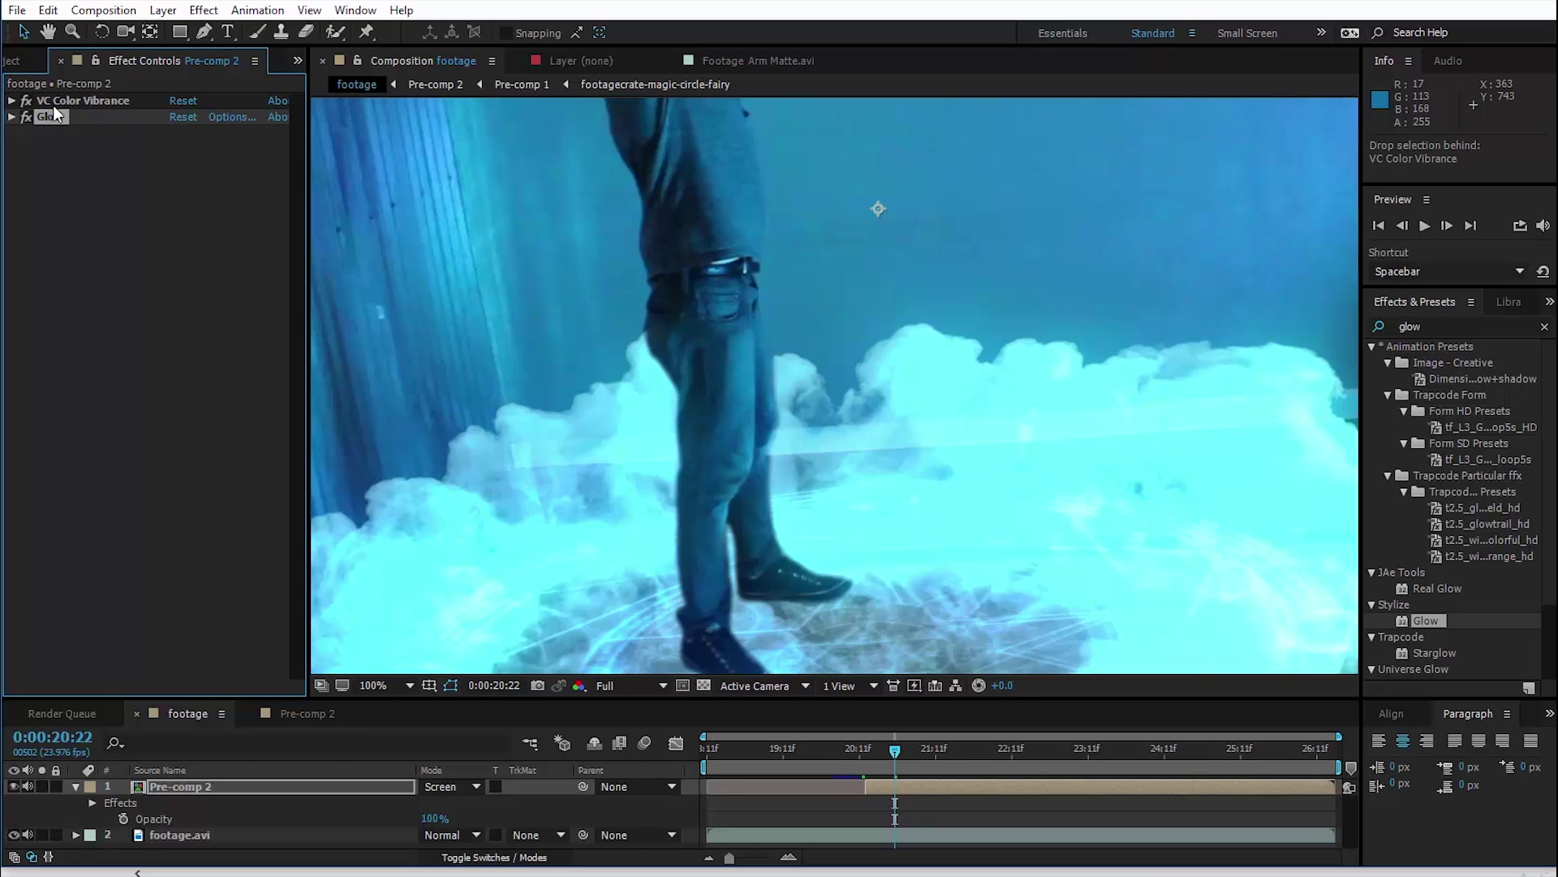
pyautogui.hotkey('ctrl', 'z')
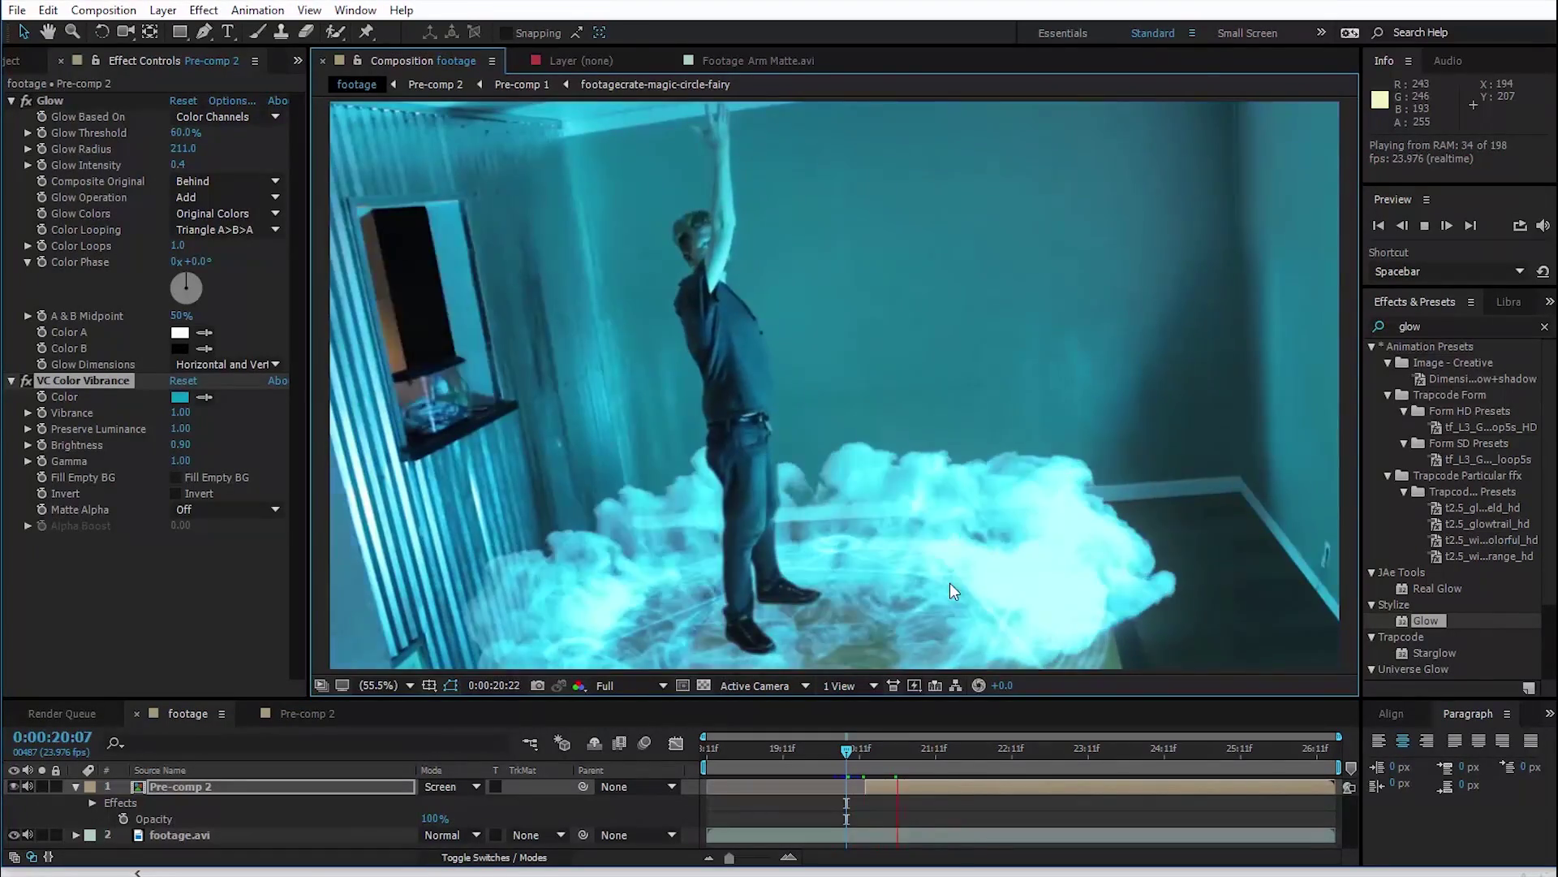
# Play back the footage composite and inspect the glowing smoke around the man's legs up close, stopping at 0:00:20:20.
pyautogui.press('/')
pyautogui.moveTo(897, 590); pyautogui.dragTo(886, 284)
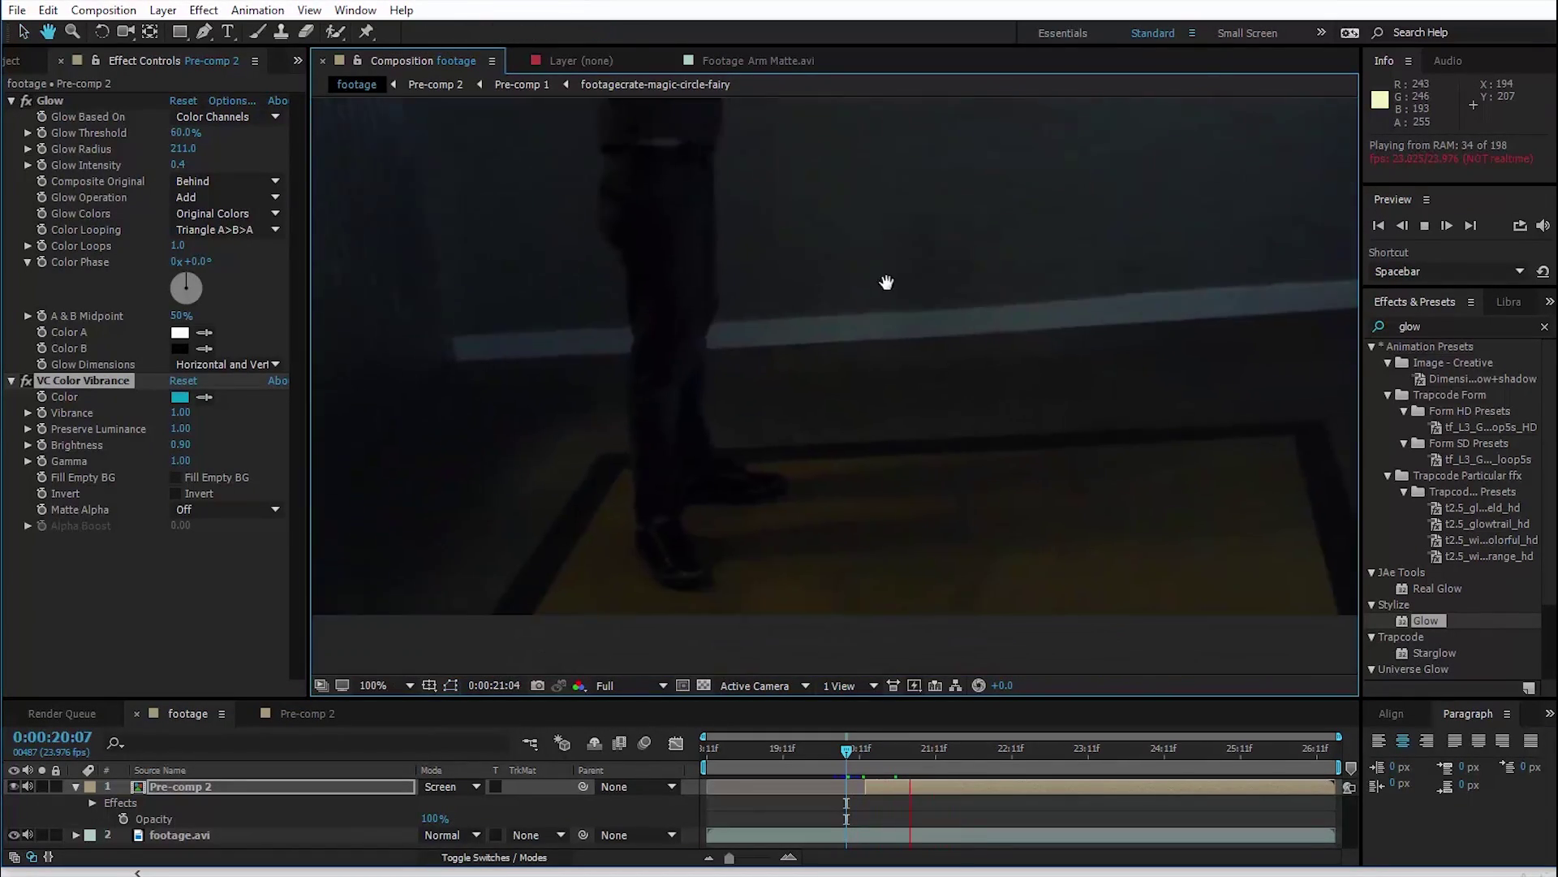
pyautogui.scroll(4, 893, 367)
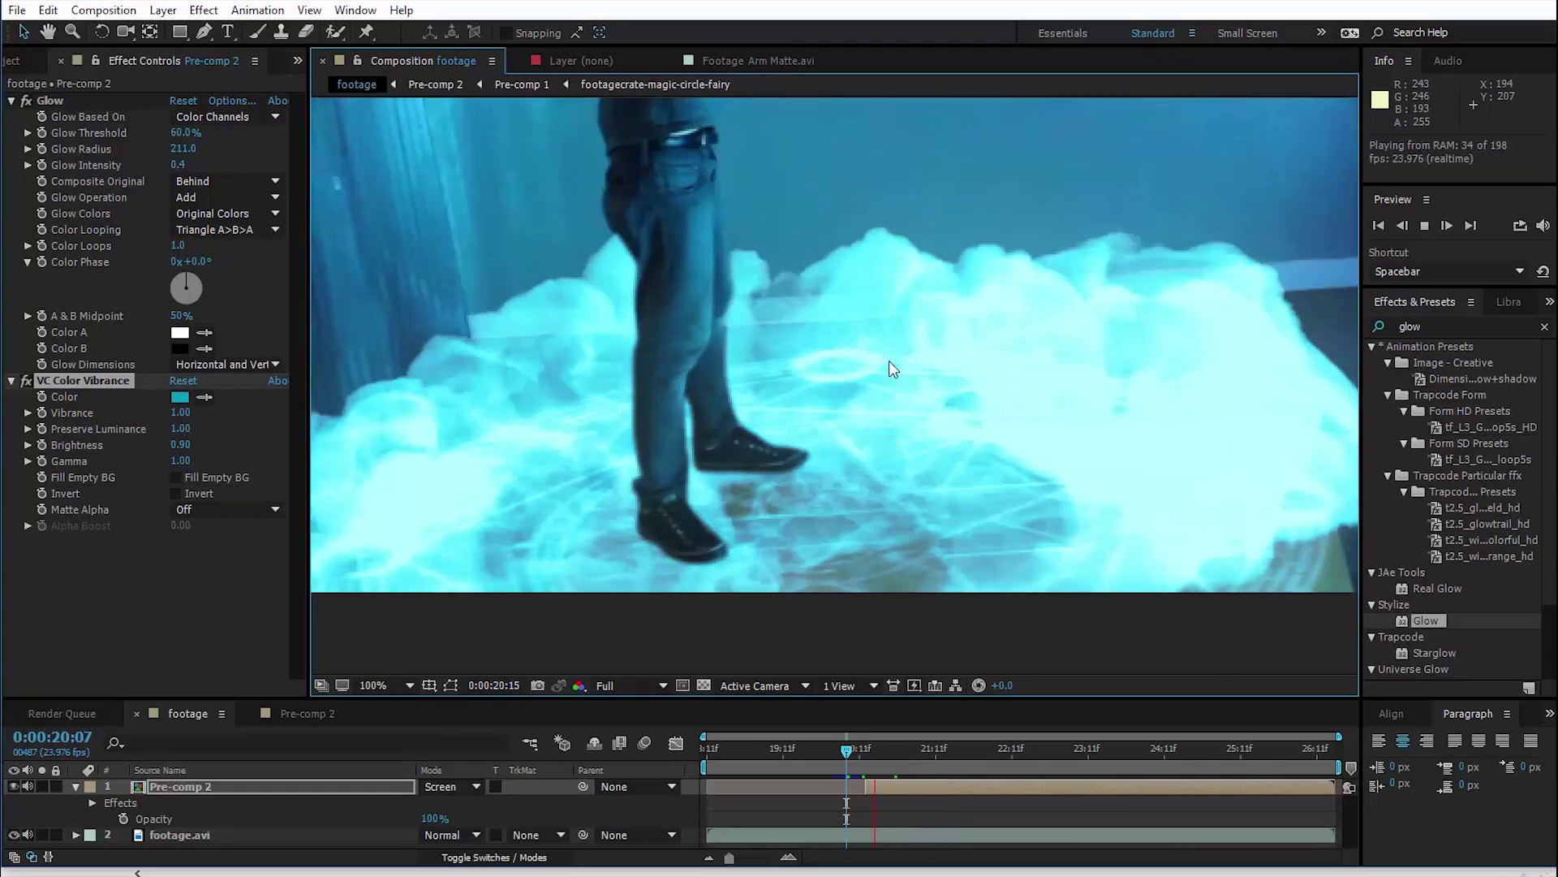
pyautogui.scroll(-2, 892, 370)
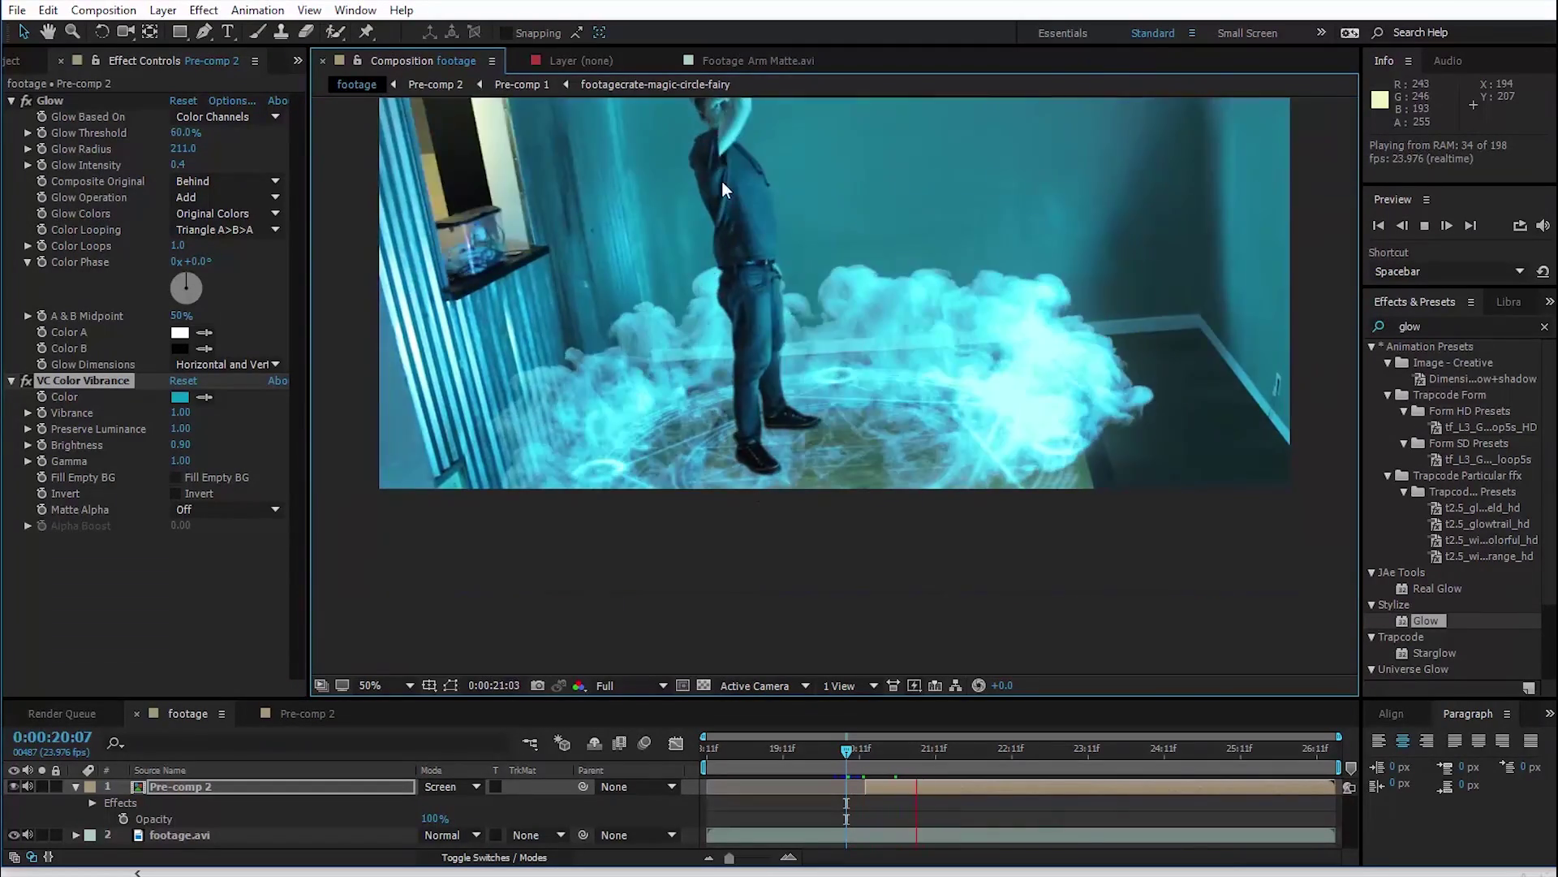
pyautogui.scroll(2, 843, 386)
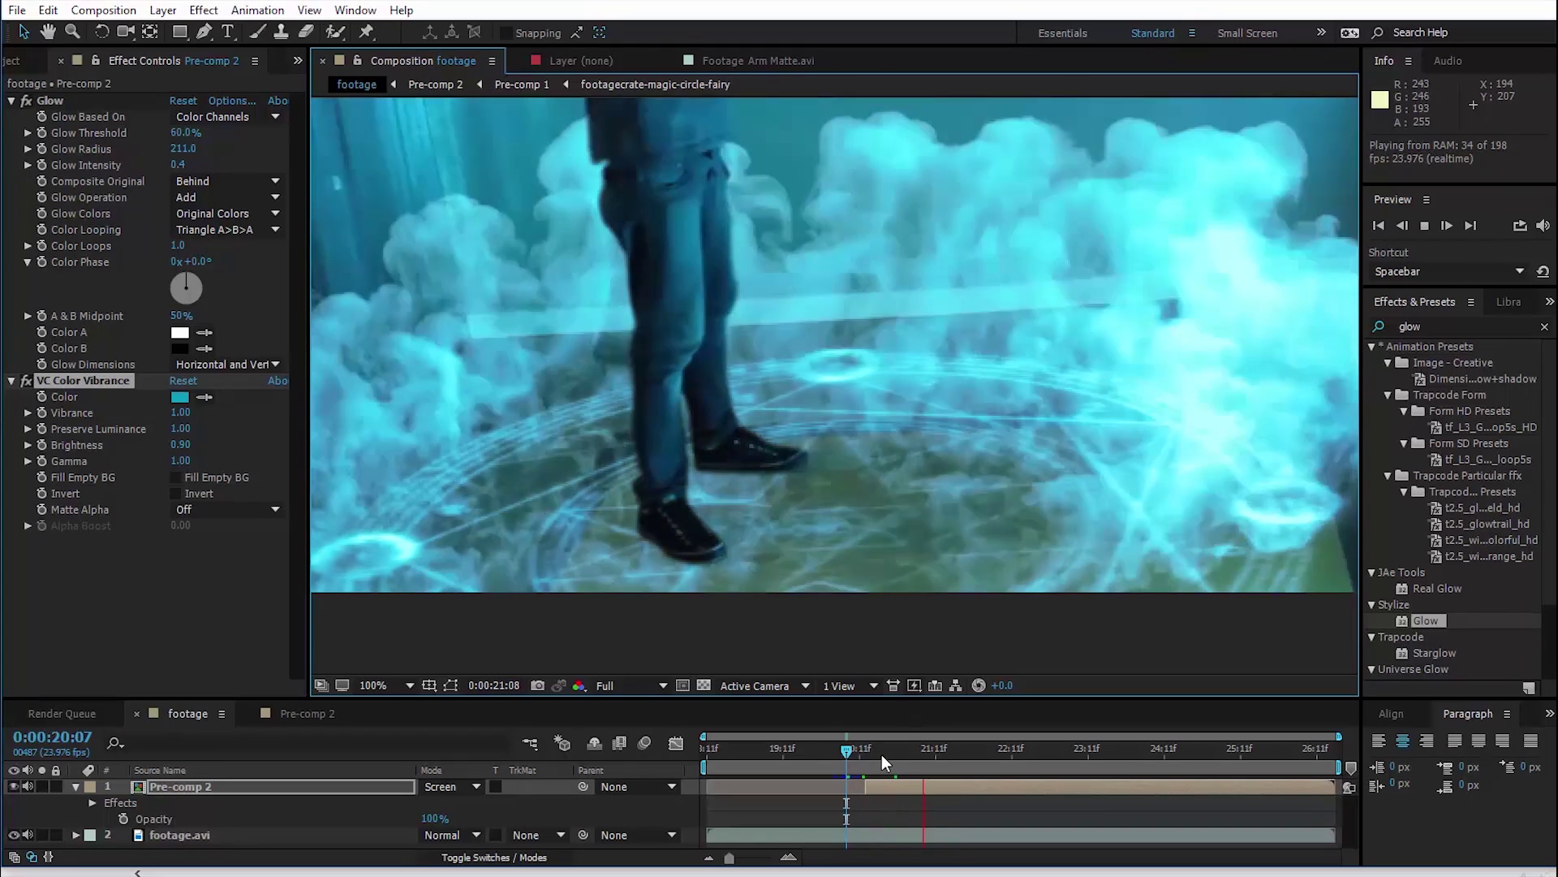
pyautogui.click(874, 755)
pyautogui.moveTo(875, 754); pyautogui.dragTo(888, 758)
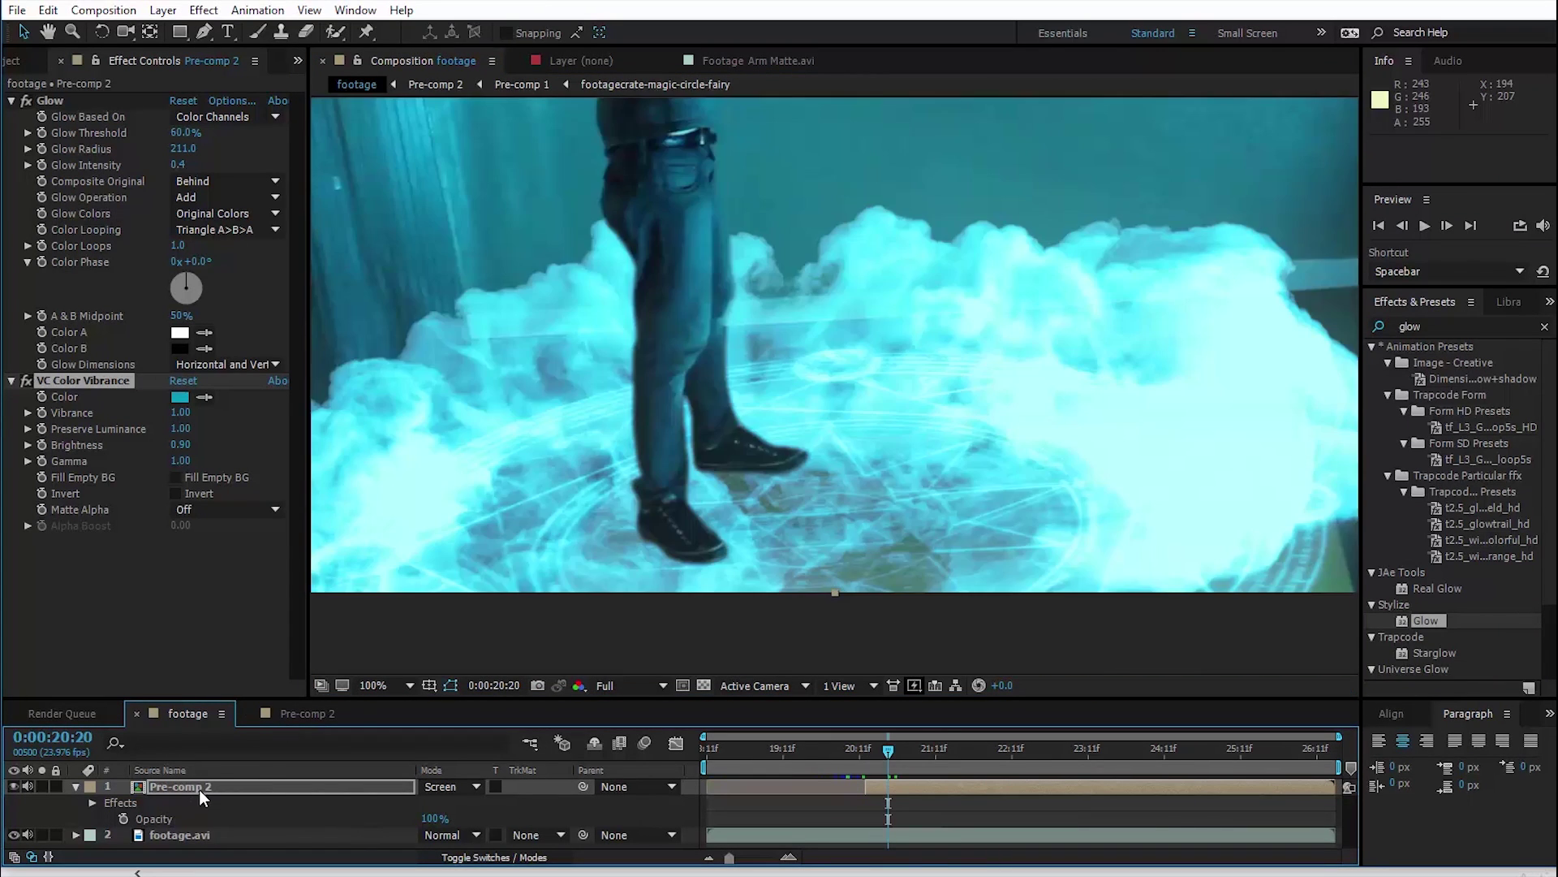
# Open Pre-comp 2, then switch to the browser and open a dust puff clip from FootageCrate's Dust & Smoke library.
pyautogui.doubleClick(193, 789)
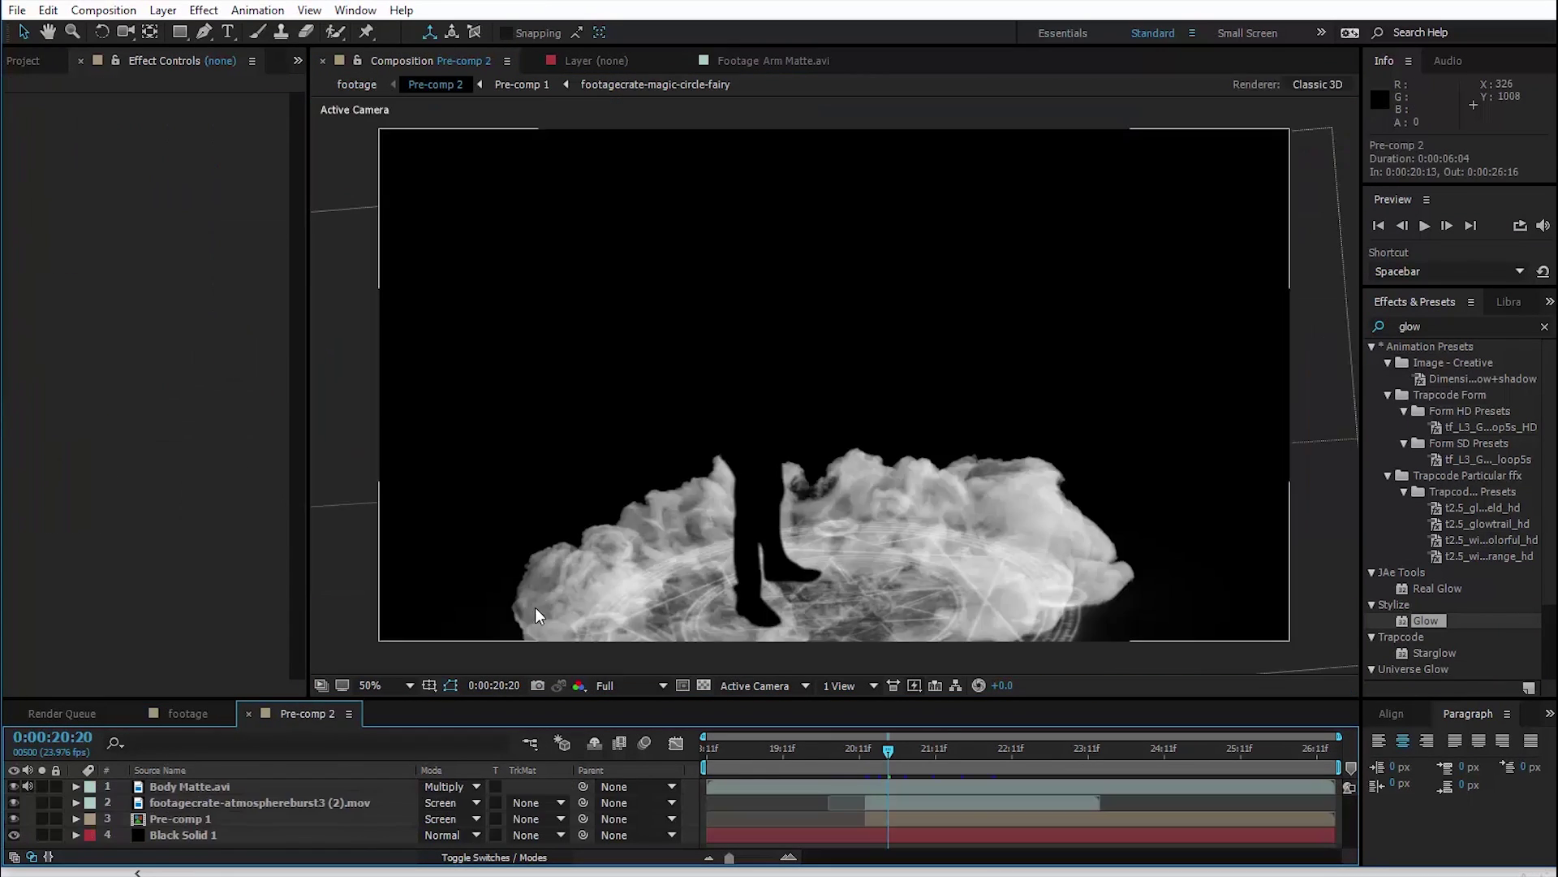
pyautogui.hotkey('alt', 'Tab')
pyautogui.click(511, 288)
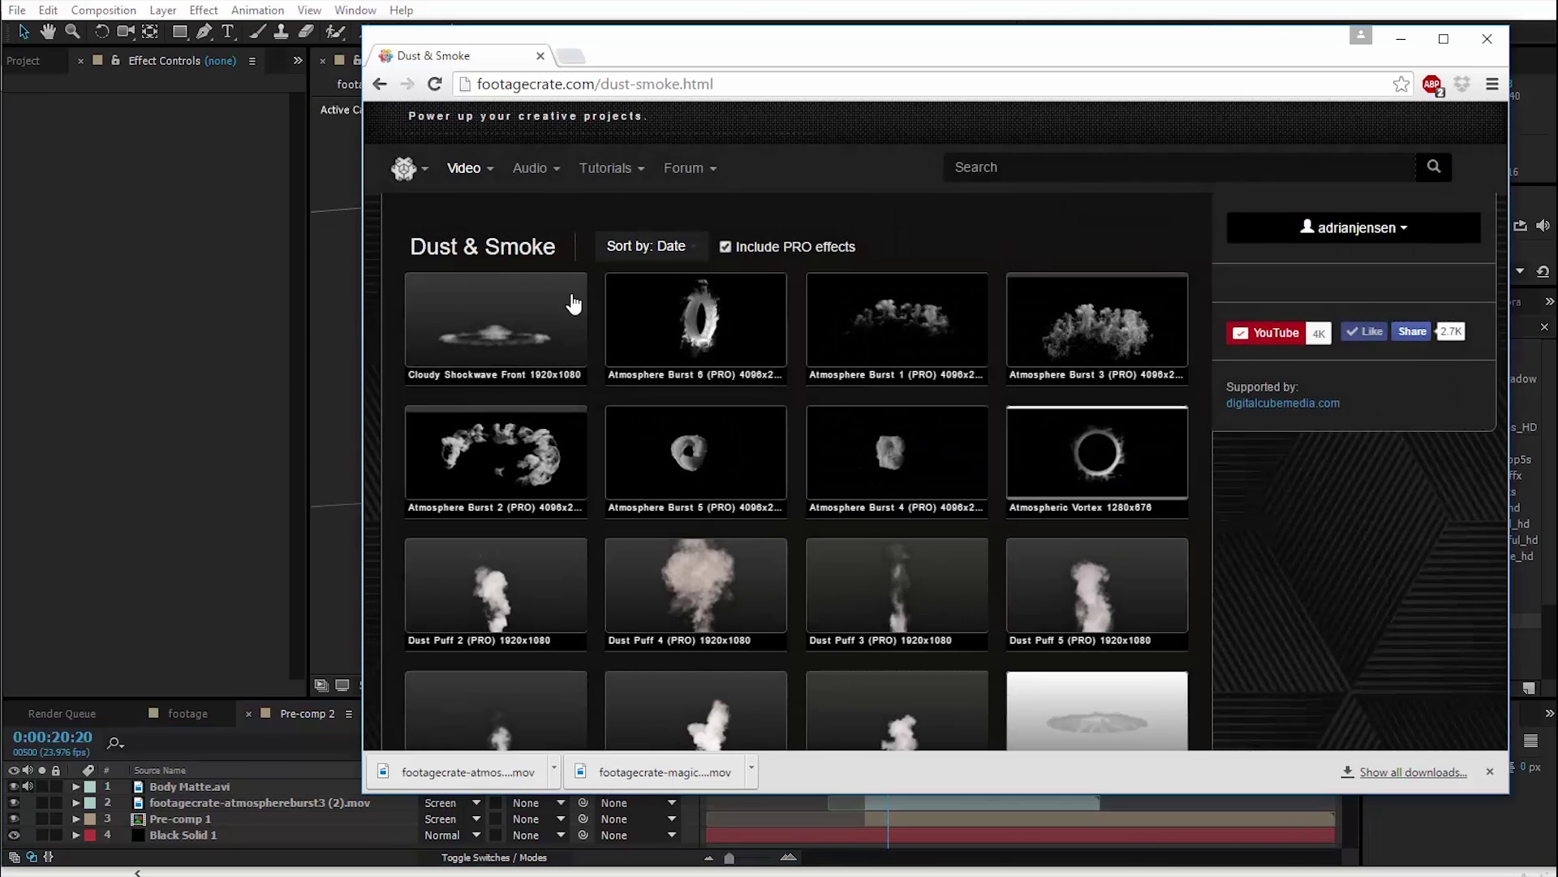
pyautogui.scroll(-1, 901, 352)
pyautogui.scroll(-1, 1263, 505)
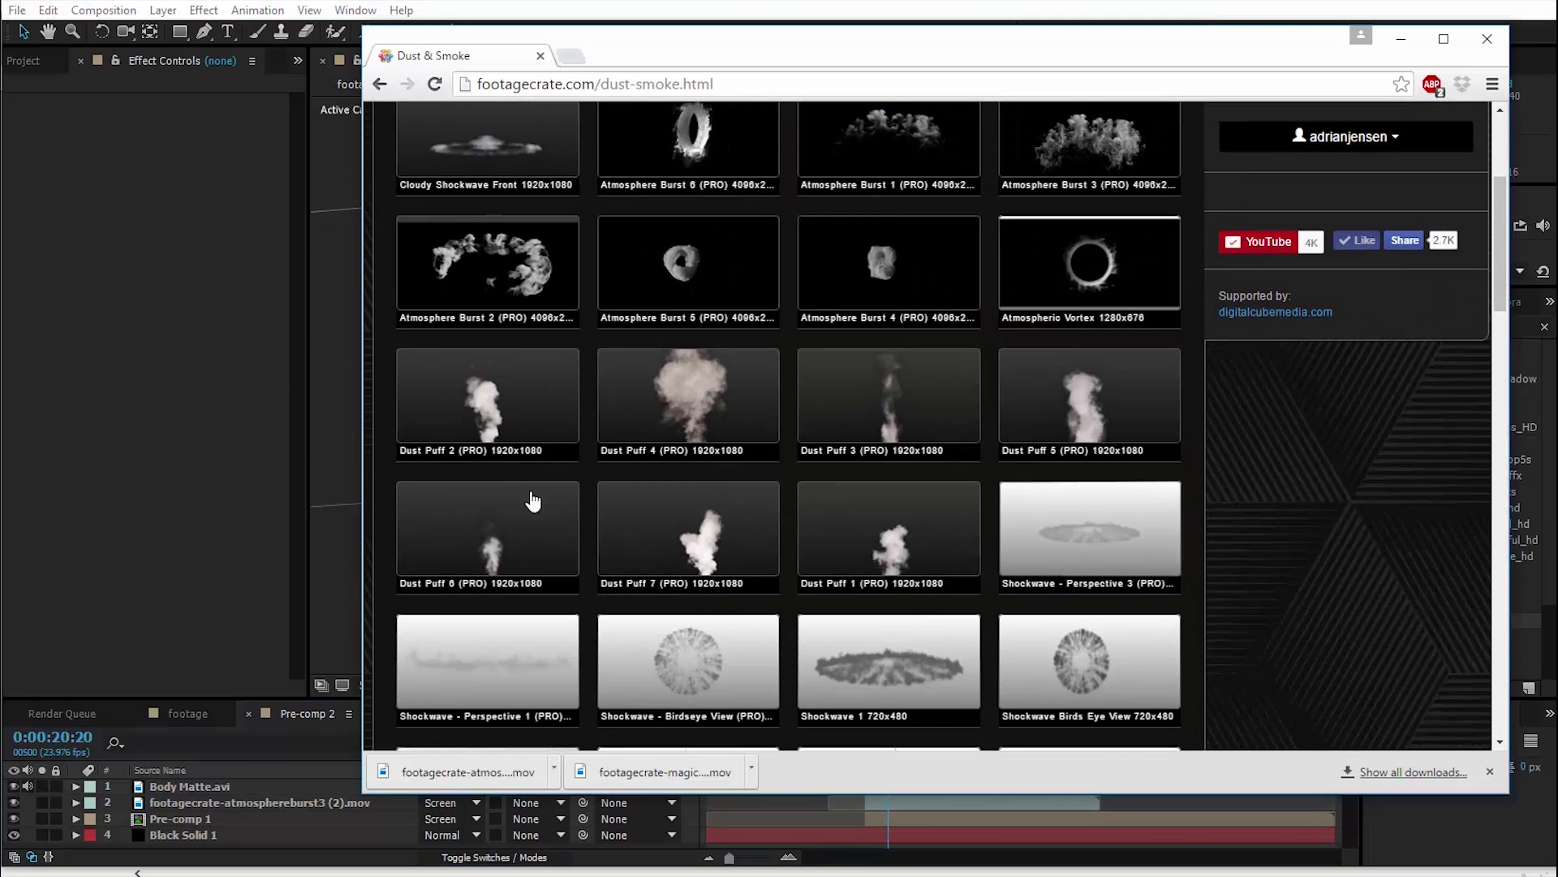
pyautogui.click(721, 529)
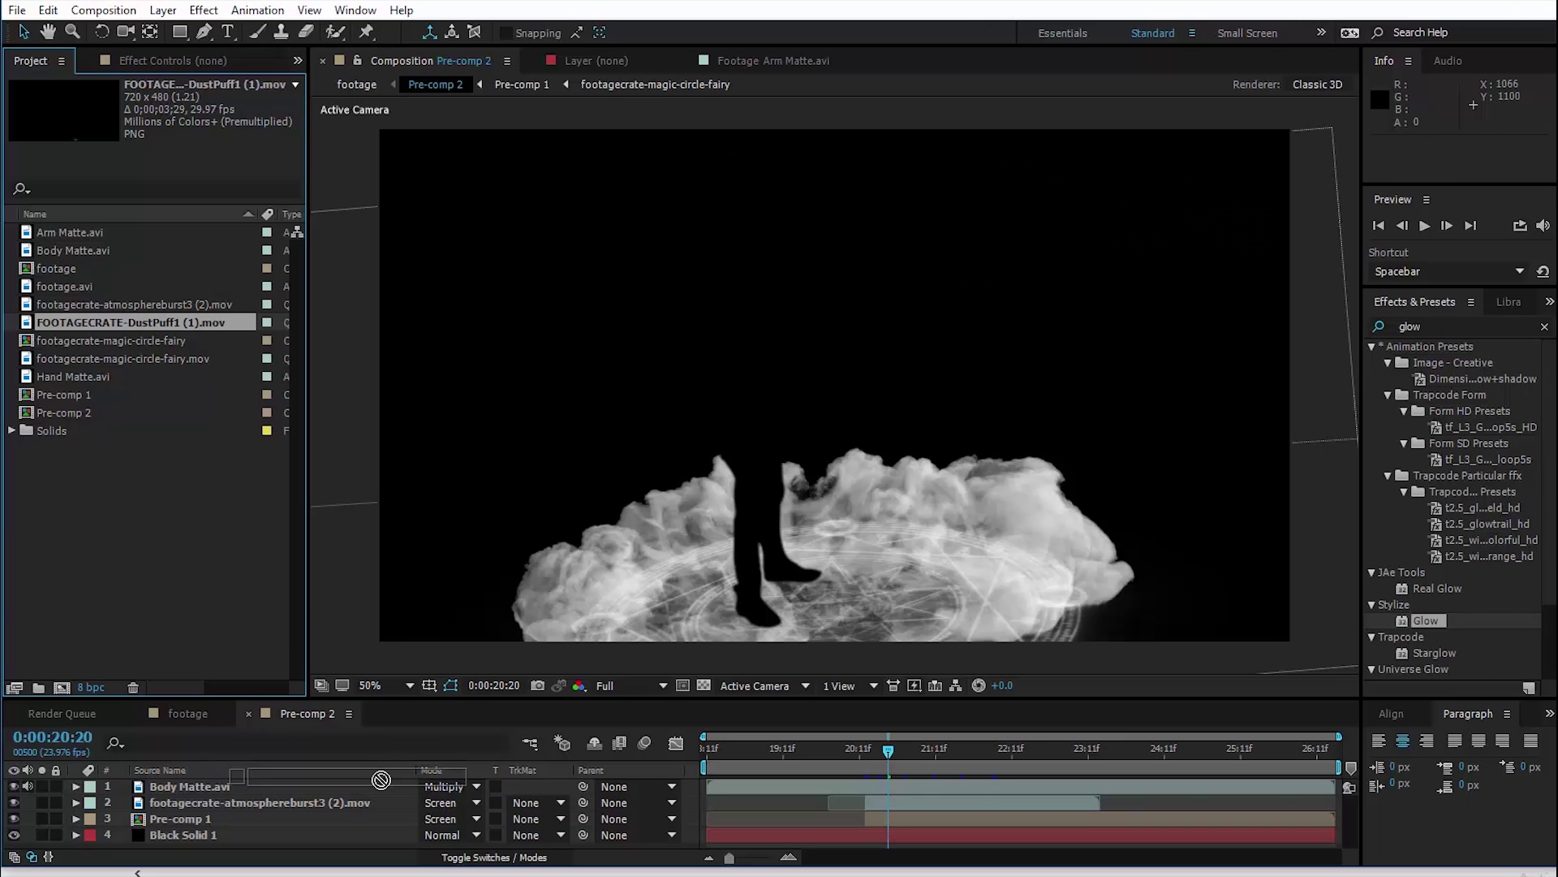
# Add FOOTAGECRATE-DustPuff1 (1).mov above Body Matte.avi in Pre-comp 2 and set its blending mode to Lighten.
pyautogui.moveTo(138, 322); pyautogui.dragTo(383, 782)
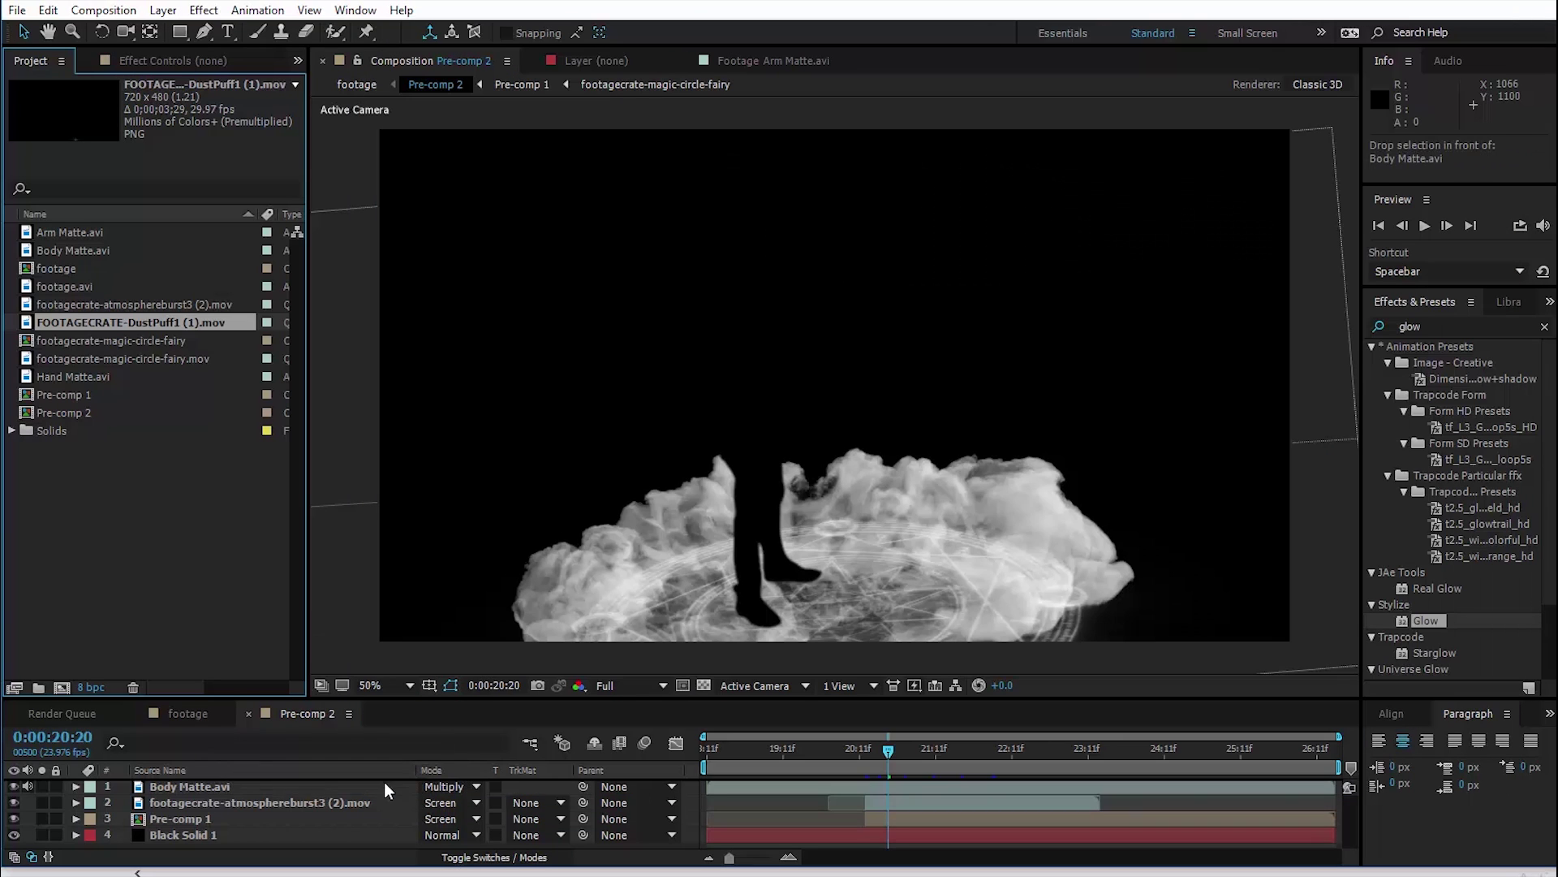
pyautogui.moveTo(886, 780); pyautogui.dragTo(928, 782)
pyautogui.click(464, 786)
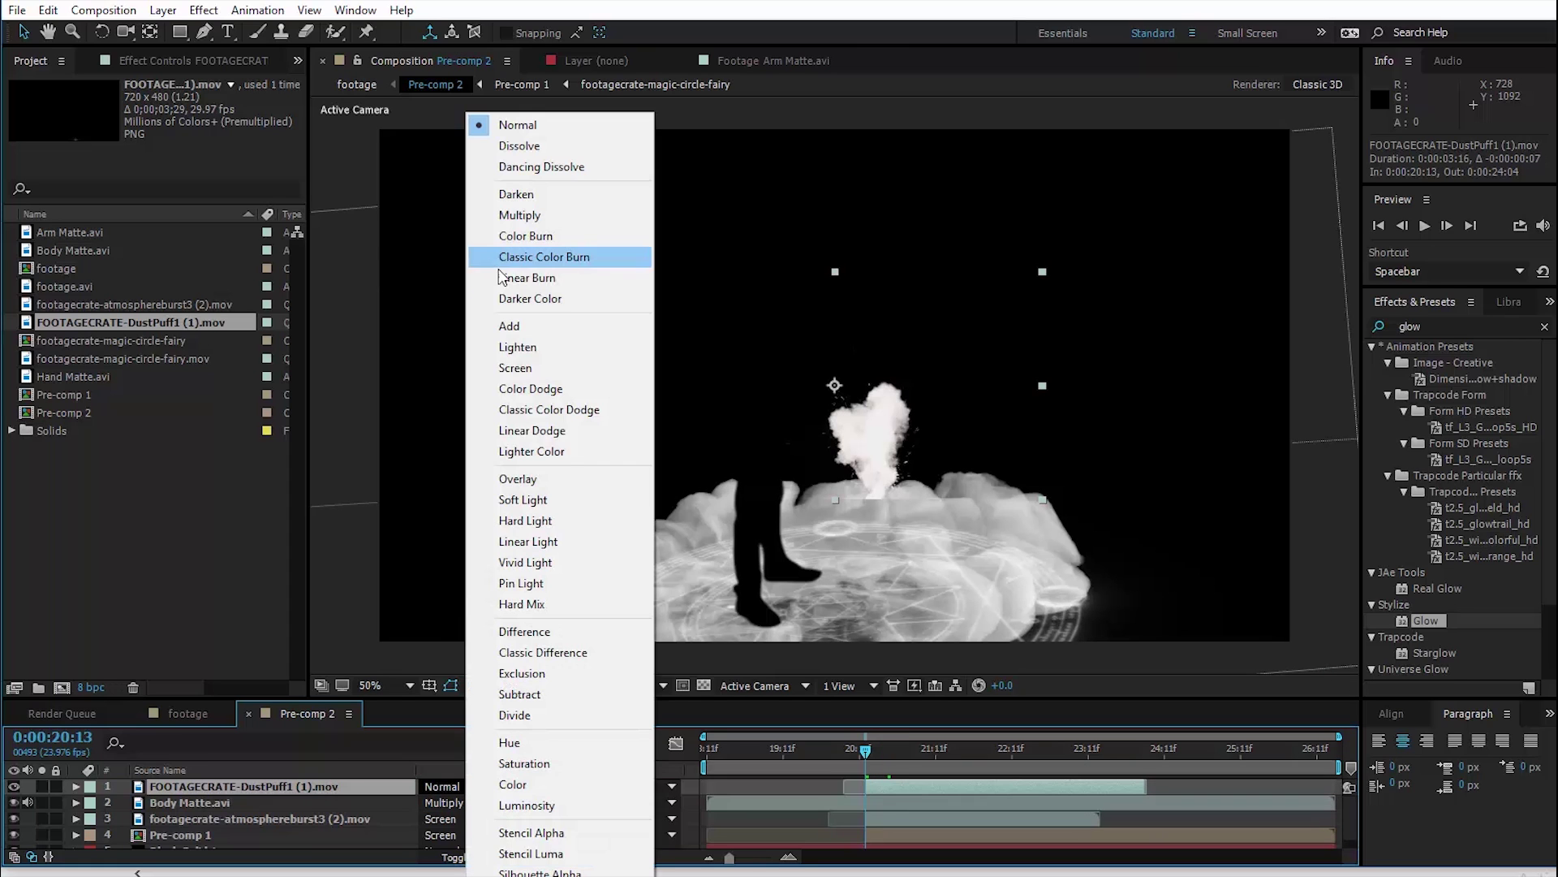
pyautogui.click(549, 345)
# Move the dust puff over the man's feet and draw a closed 11-point mask around it that trims its hard lower edge.
pyautogui.moveTo(873, 423); pyautogui.dragTo(785, 542)
pyautogui.scroll(1, 792, 533)
pyautogui.moveTo(753, 614); pyautogui.dragTo(746, 205)
pyautogui.click(204, 33)
pyautogui.click(121, 789)
pyautogui.click(845, 477)
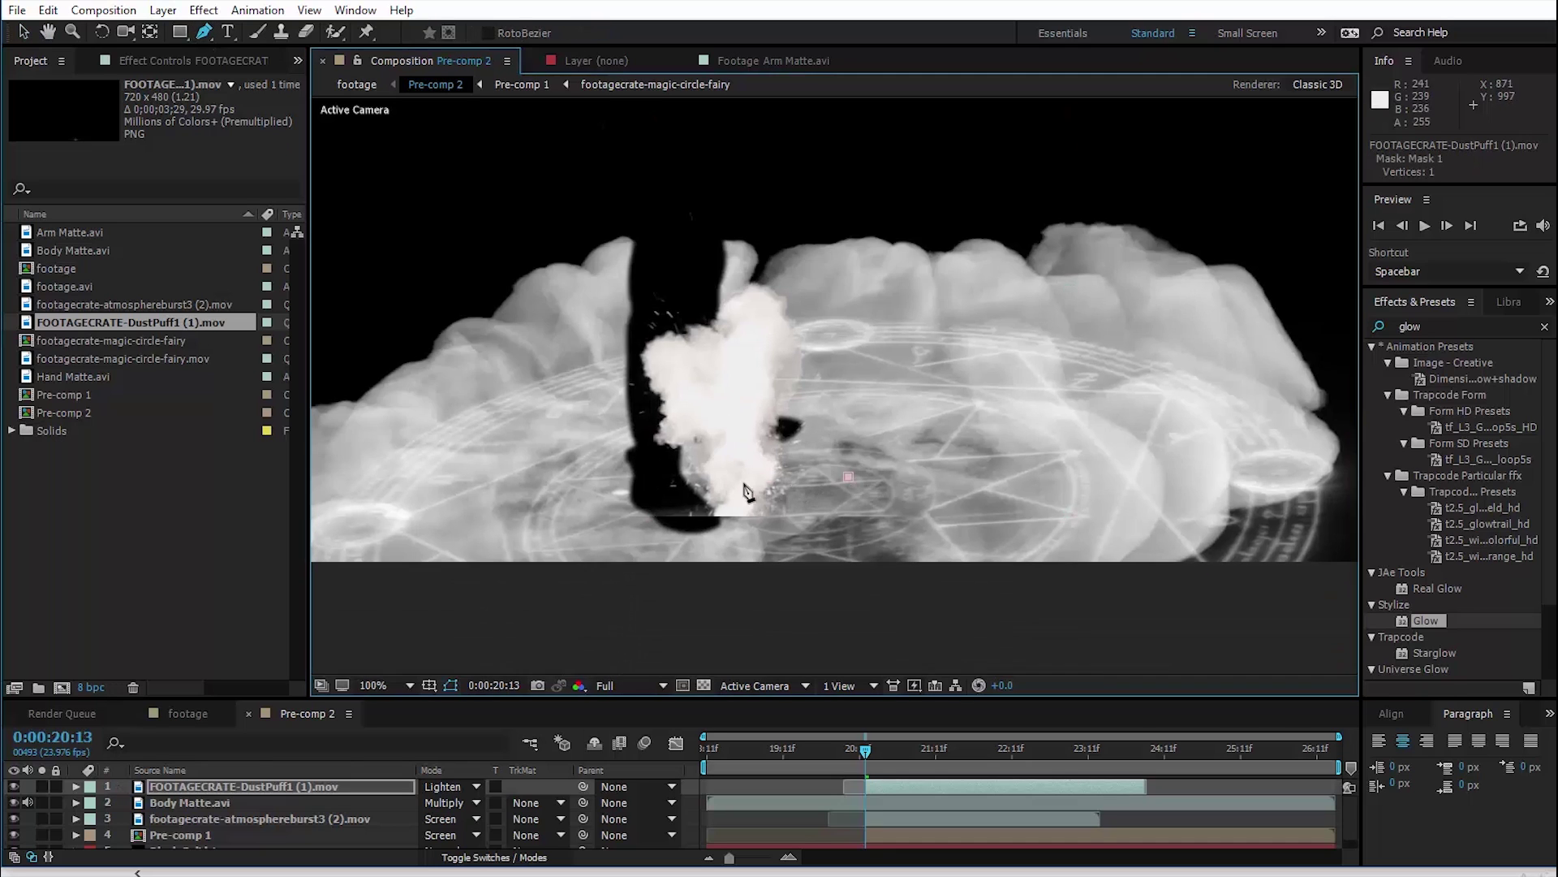
pyautogui.click(738, 483)
pyautogui.click(679, 477)
pyautogui.scroll(-1, 624, 378)
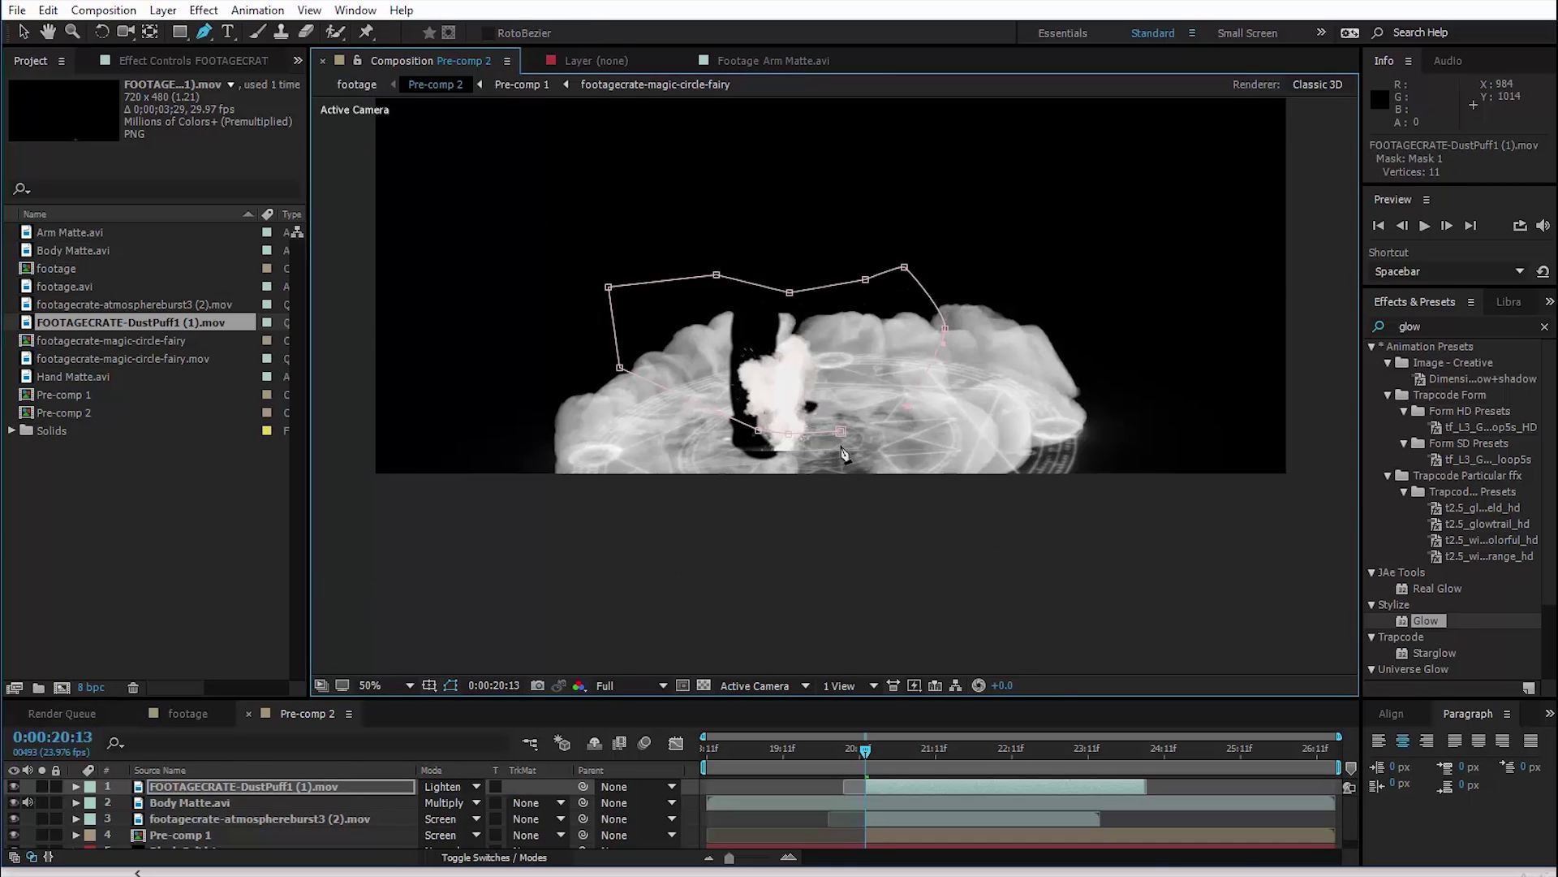
pyautogui.click(840, 431)
pyautogui.moveTo(789, 292)
pyautogui.mouseDown()
pyautogui.moveTo(793, 237)
pyautogui.moveTo(792, 263)
pyautogui.mouseUp()
# Feather the edges of the dust puff layer's Mask 1.
pyautogui.click(195, 788)
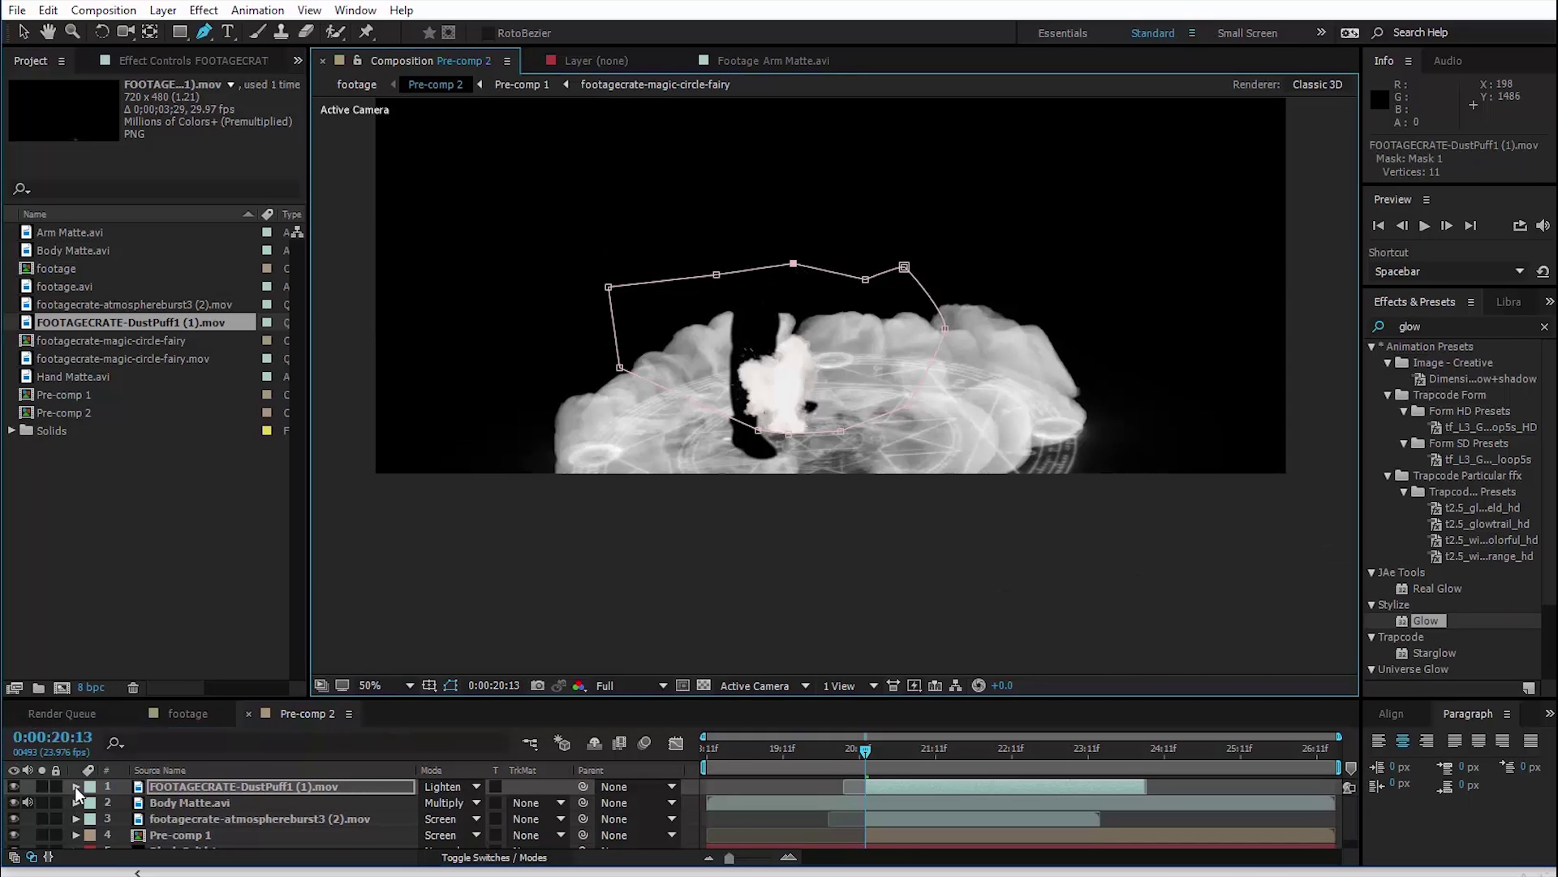
pyautogui.click(76, 787)
pyautogui.click(92, 803)
pyautogui.click(109, 819)
pyautogui.scroll(-1, 130, 818)
pyautogui.moveTo(462, 820); pyautogui.dragTo(555, 817)
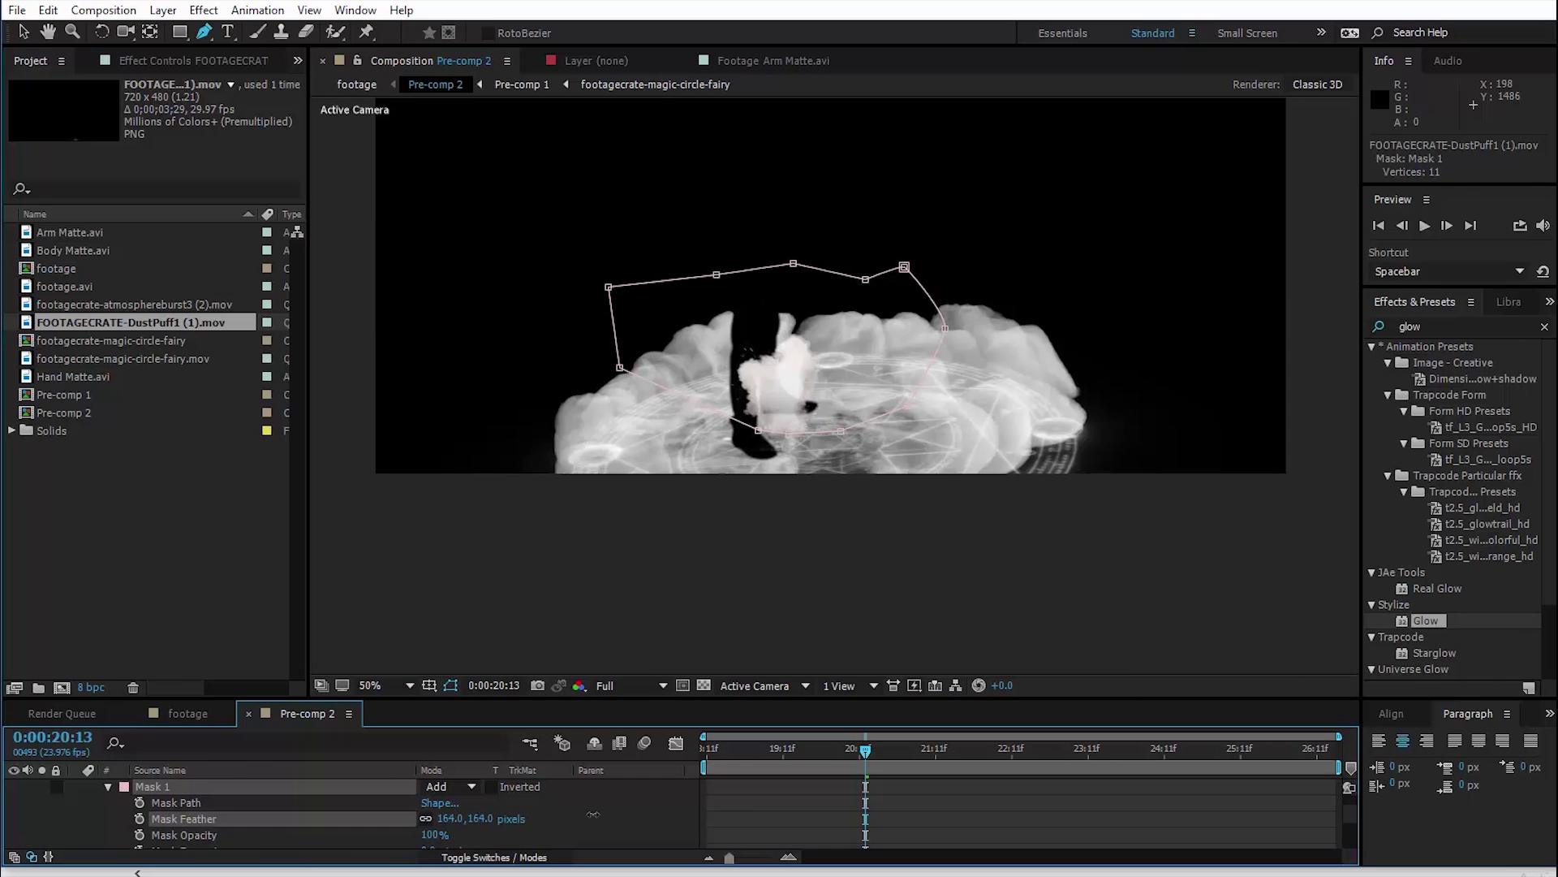
pyautogui.scroll(2, 593, 814)
# Flip the dust puff horizontally and reposition it over the man's feet, checking the frames at 0:00:23:00 and 0:00:21:03.
pyautogui.click(1055, 769)
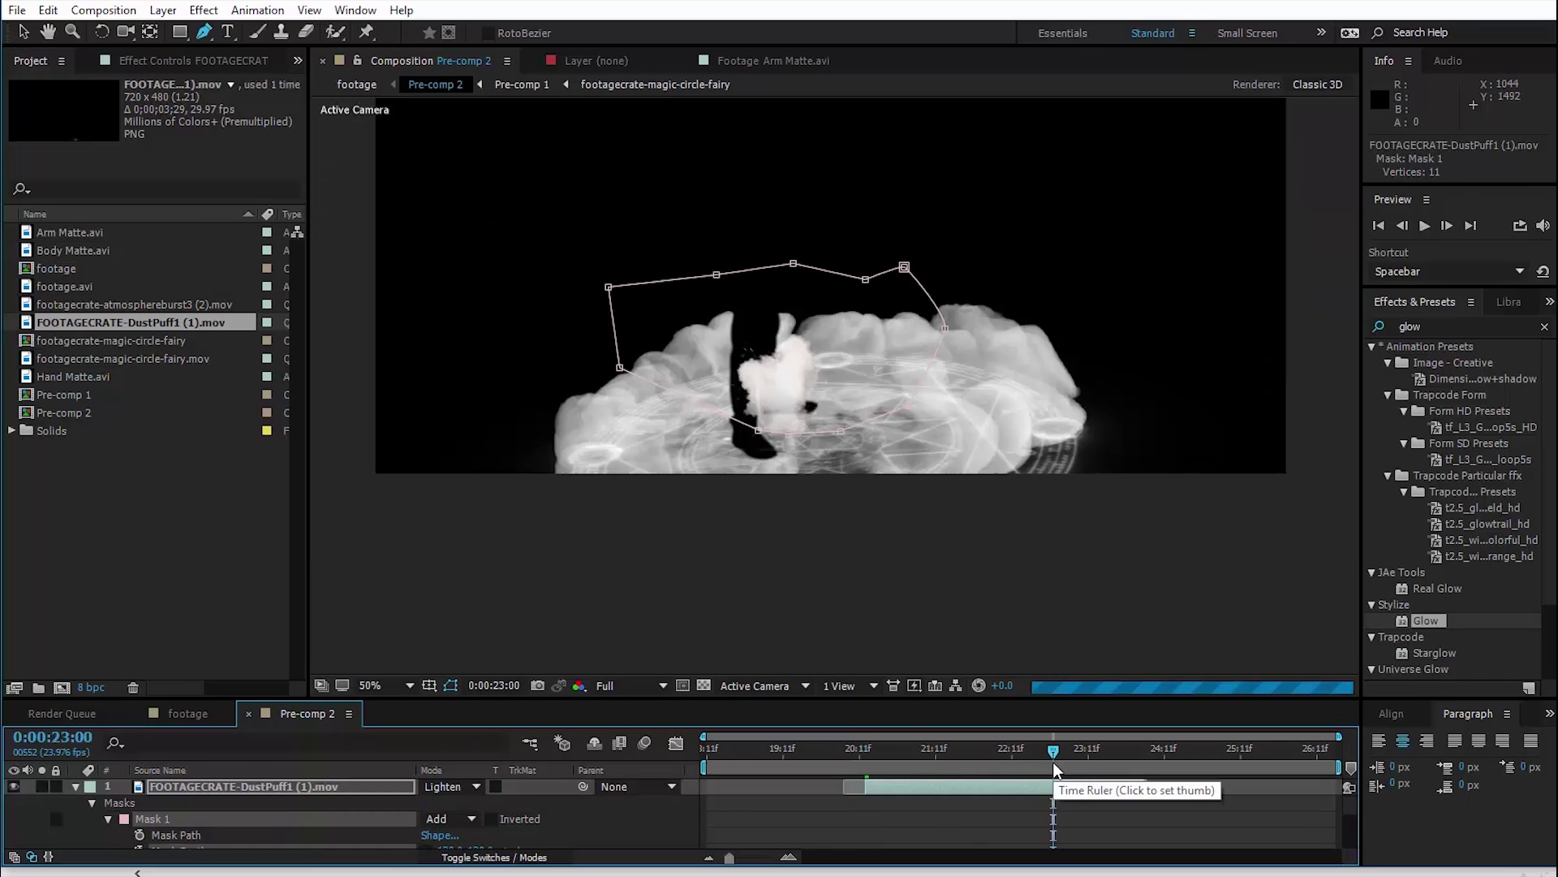
pyautogui.click(23, 32)
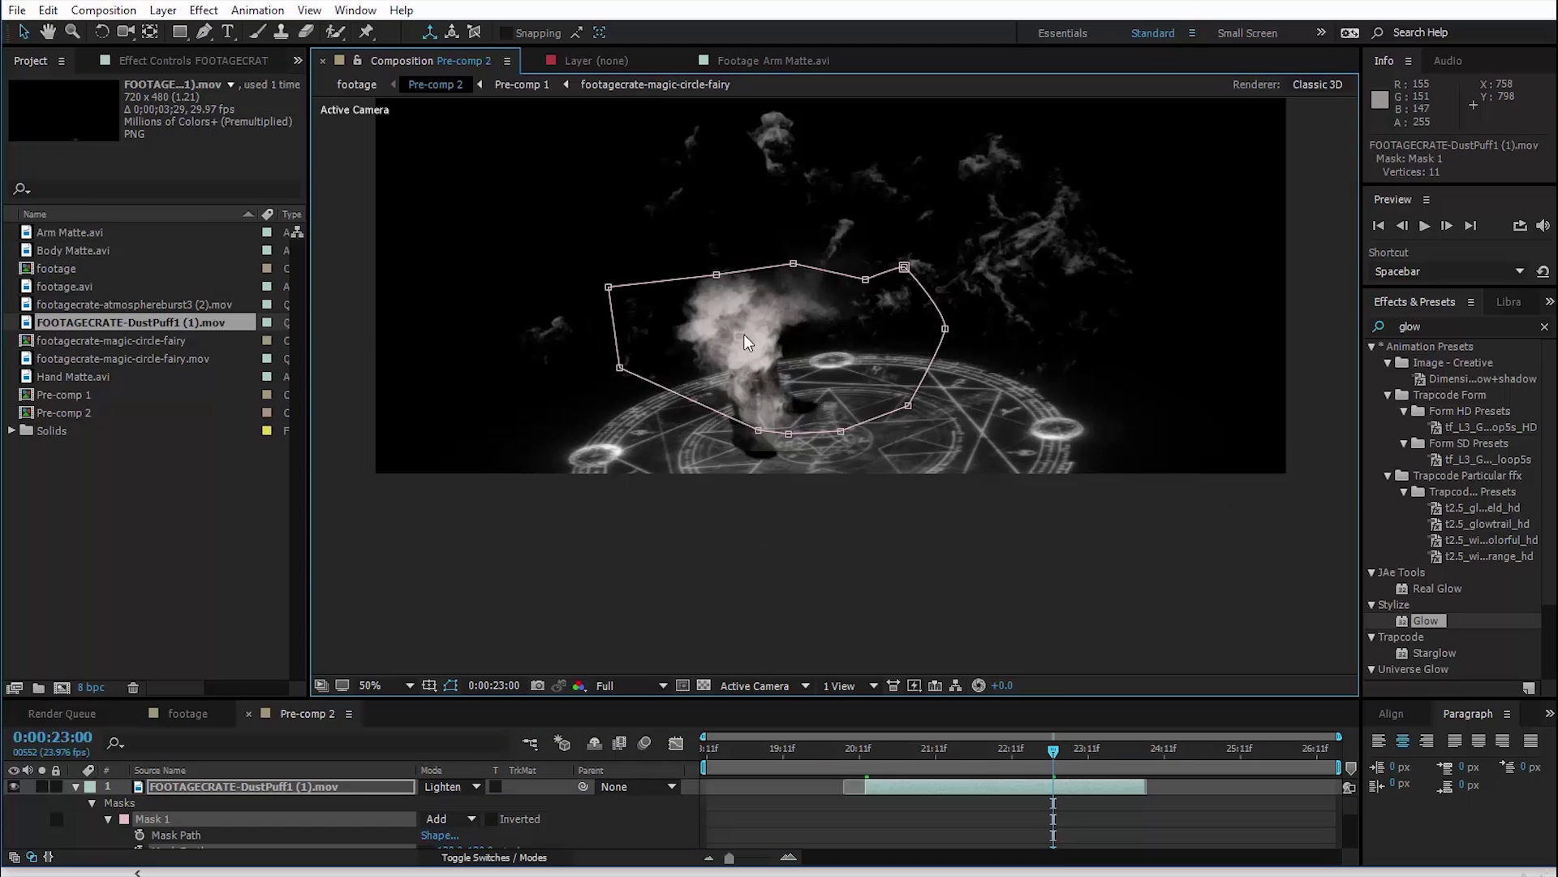
pyautogui.moveTo(747, 342); pyautogui.dragTo(774, 333)
pyautogui.click(869, 751)
pyautogui.rightClick(803, 316)
pyautogui.moveTo(869, 285)
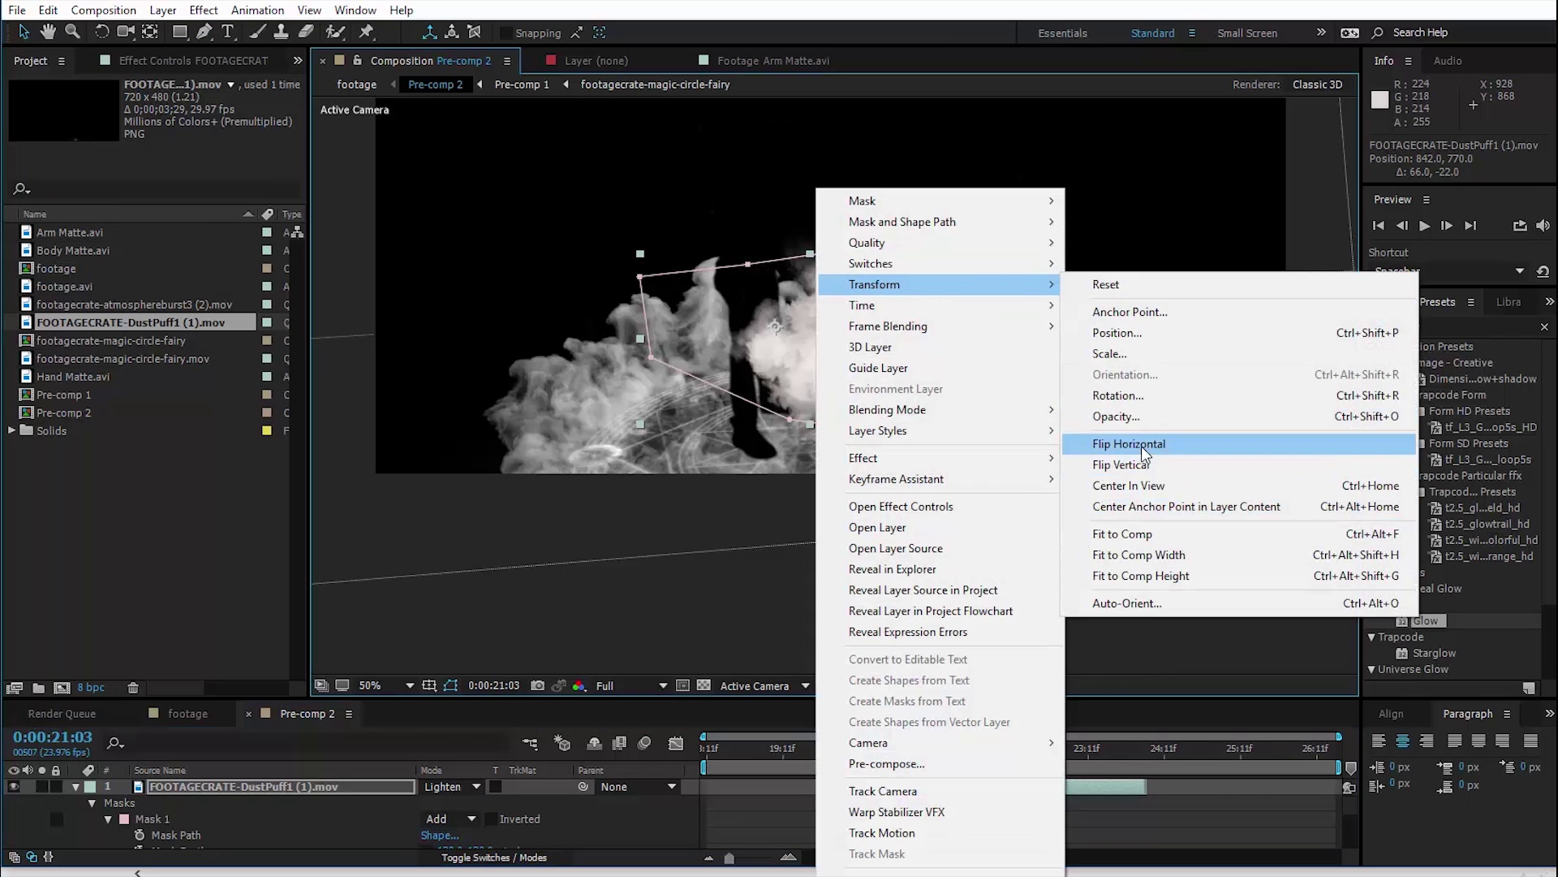
pyautogui.click(1108, 442)
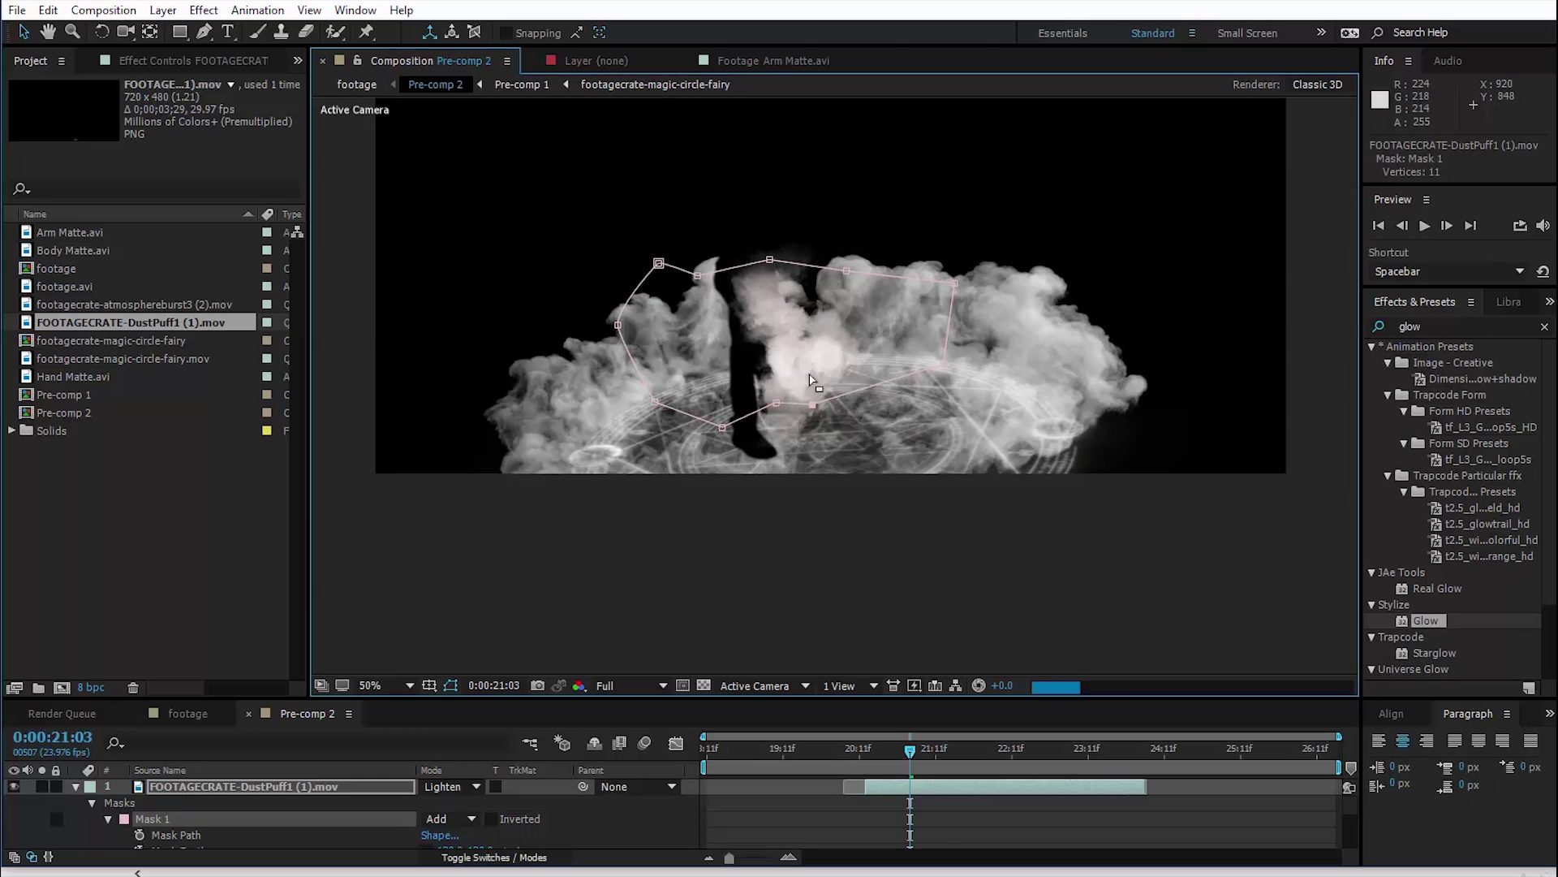
pyautogui.moveTo(791, 366); pyautogui.dragTo(819, 382)
pyautogui.scroll(1, 817, 376)
pyautogui.moveTo(750, 417); pyautogui.dragTo(740, 465)
# Keyframe the dust puff's opacity, starting from 100% at 0:00:20:13 and ending near 0:00:23:00.
pyautogui.moveTo(889, 752); pyautogui.dragTo(868, 762)
pyautogui.press('t')
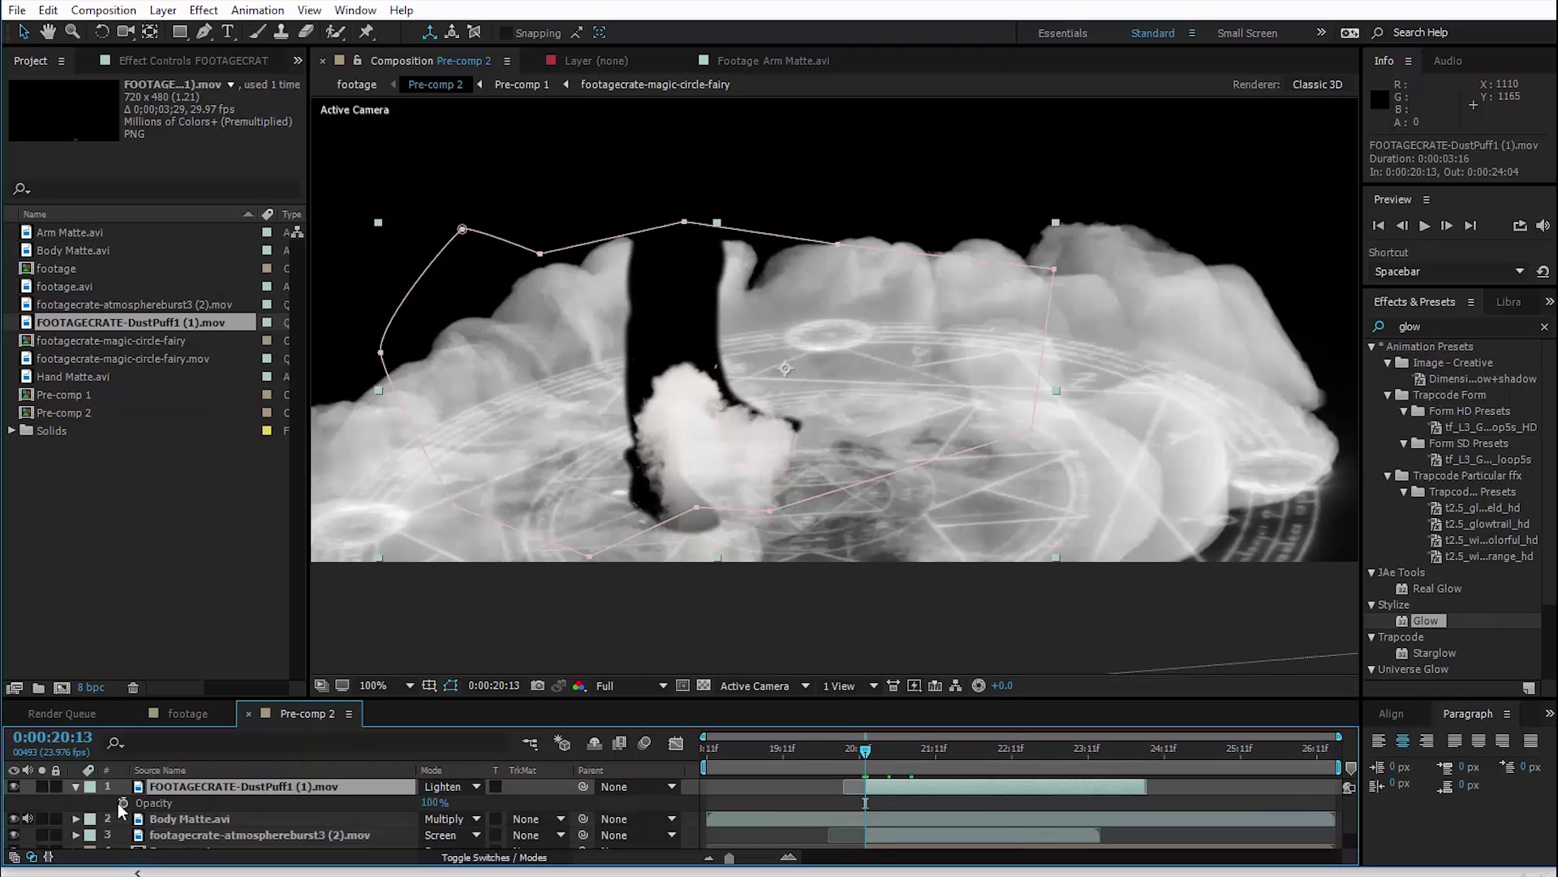
pyautogui.click(123, 802)
pyautogui.click(1013, 758)
pyautogui.click(1047, 757)
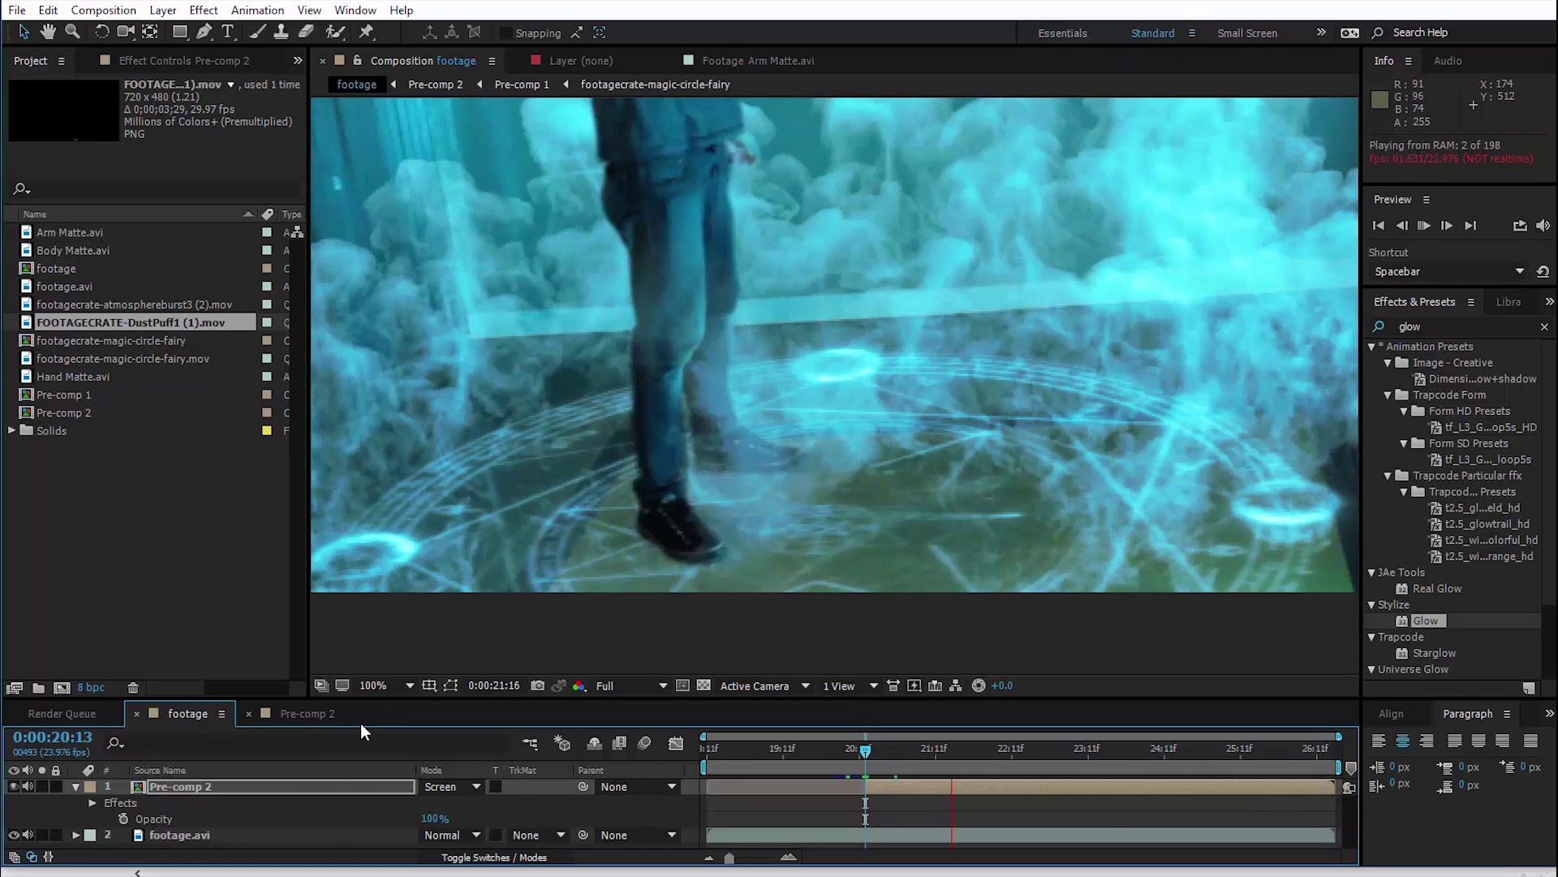
# Check the dust puff in Pre-comp 2 at 0:00:20:15, and preview the footage composition from 0:00:20:10 with the whole frame in view.
pyautogui.click(329, 713)
pyautogui.click(866, 768)
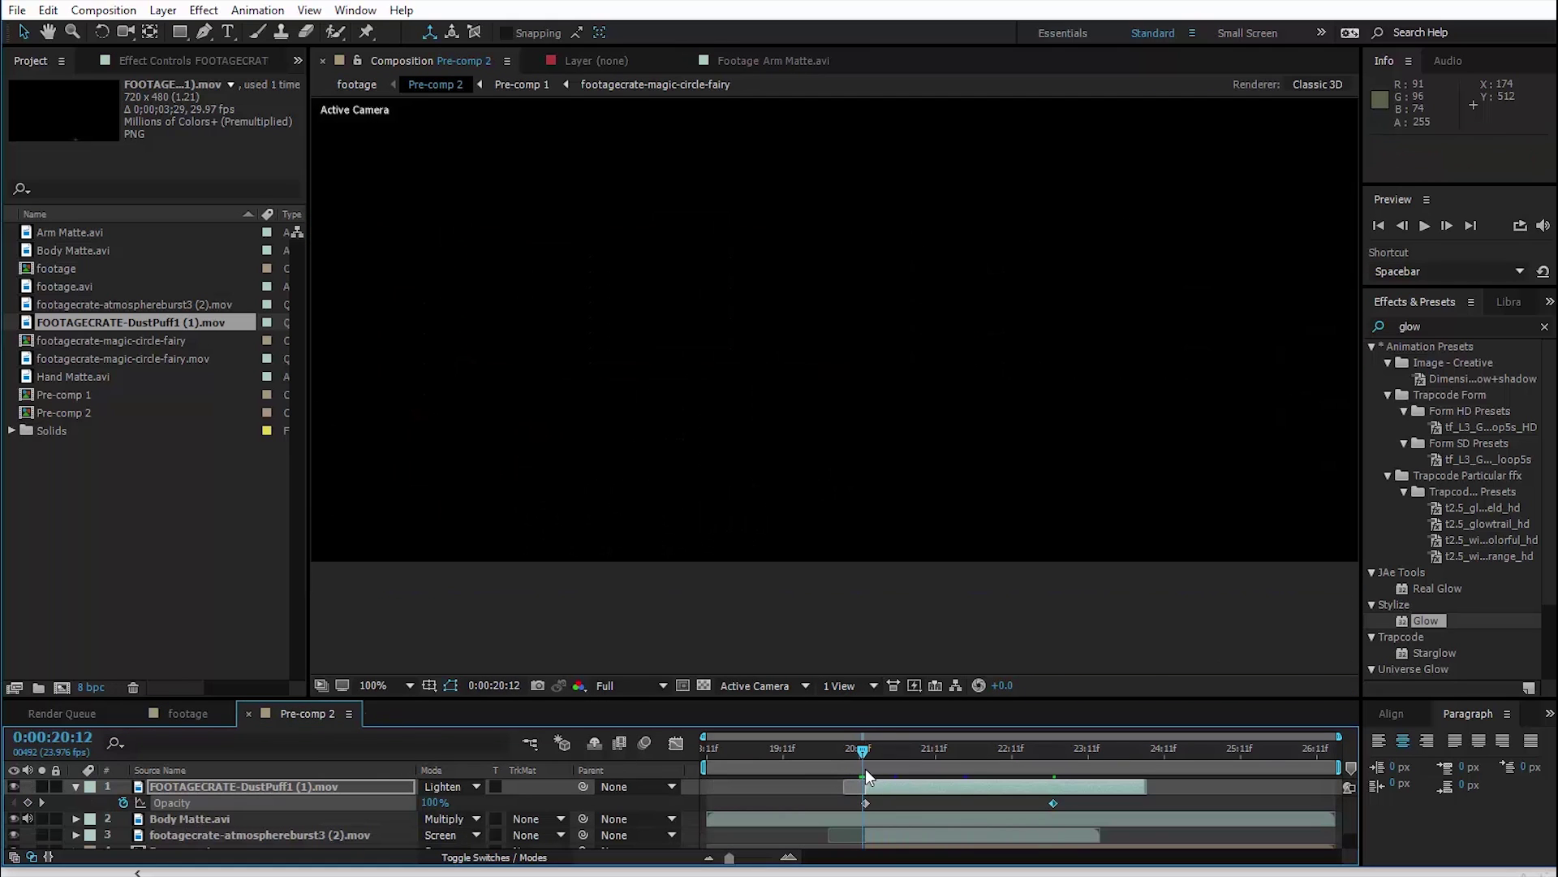
pyautogui.click(872, 766)
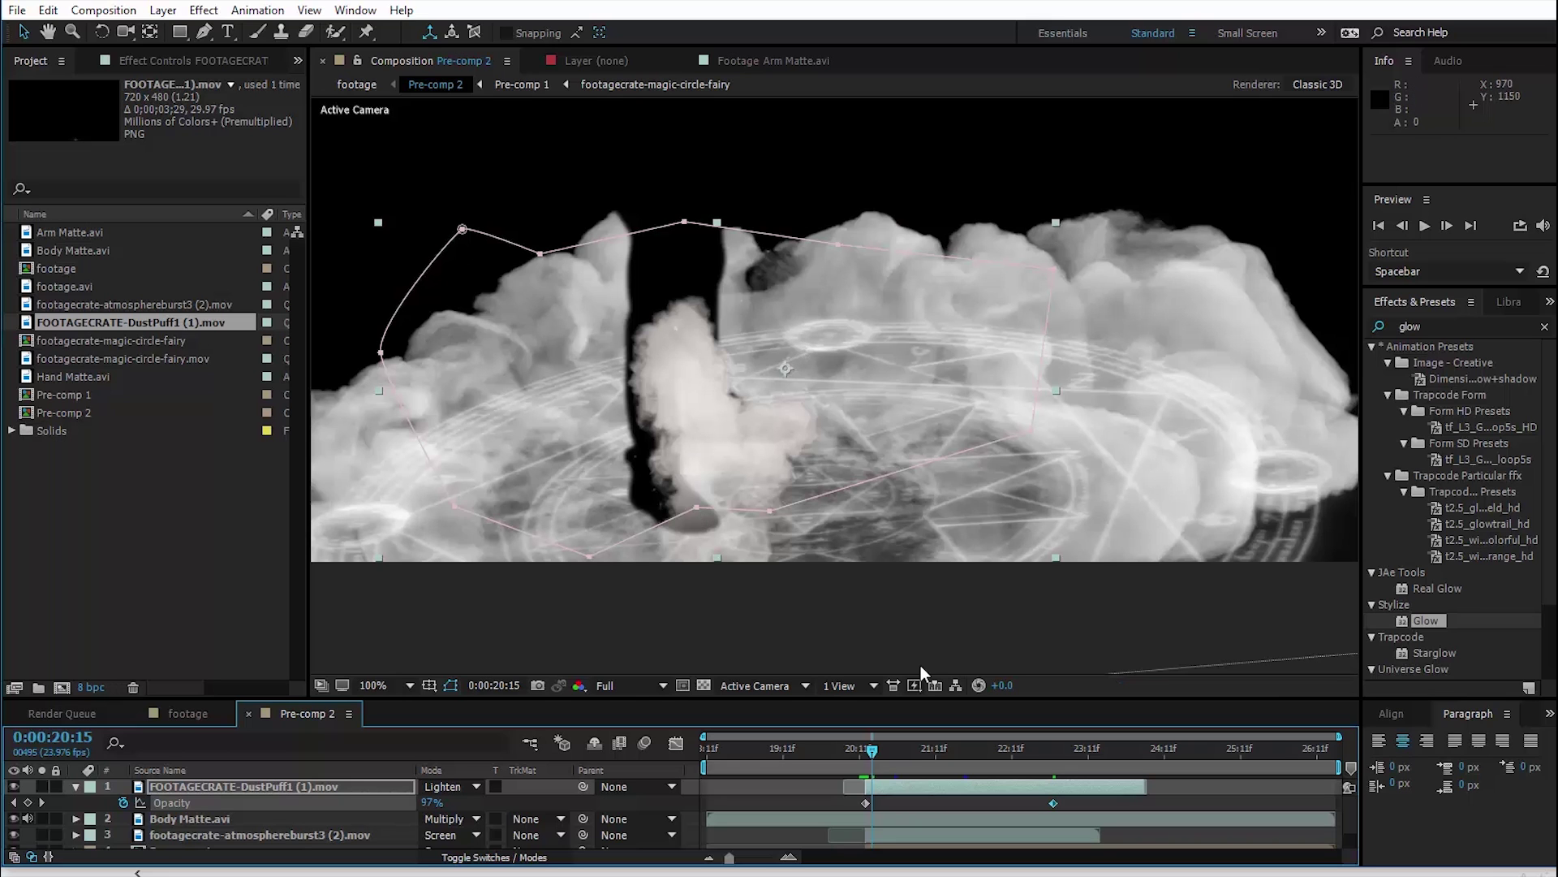
pyautogui.click(182, 715)
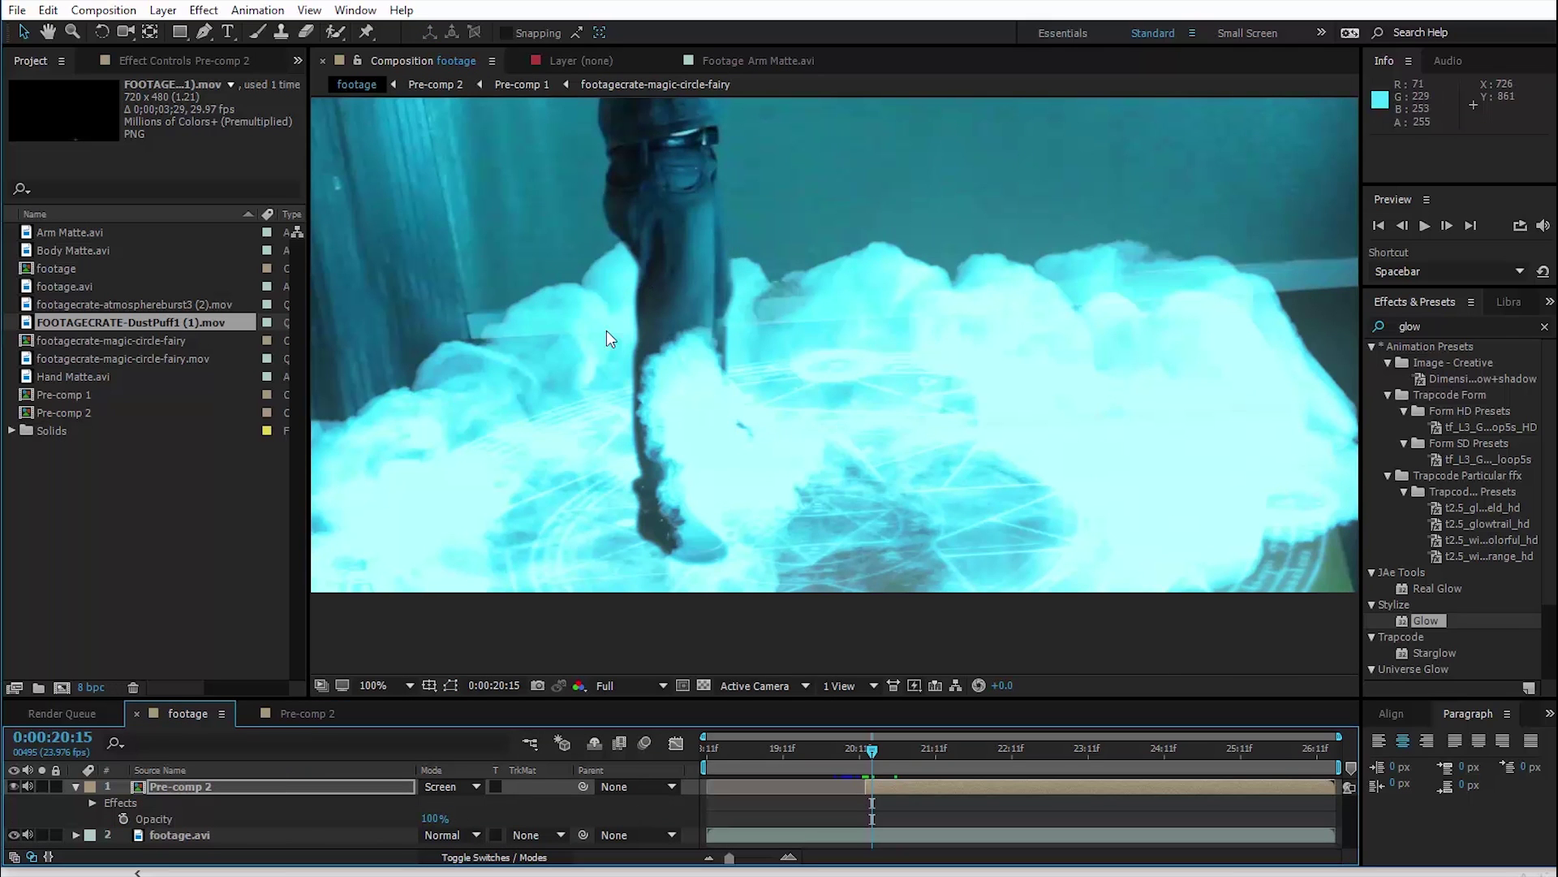
pyautogui.click(855, 761)
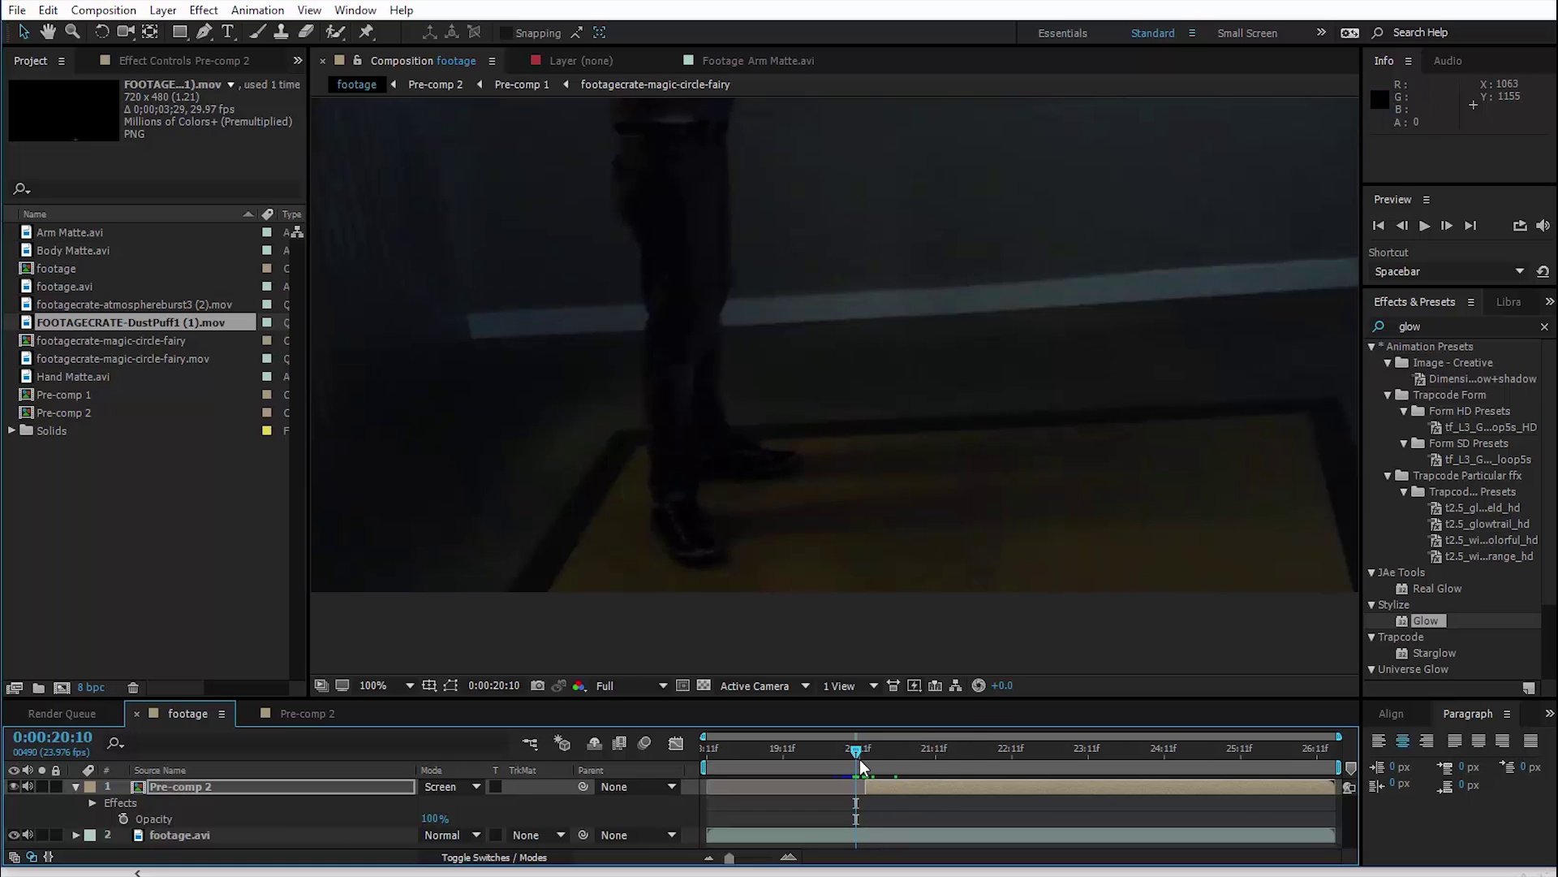
pyautogui.press('space')
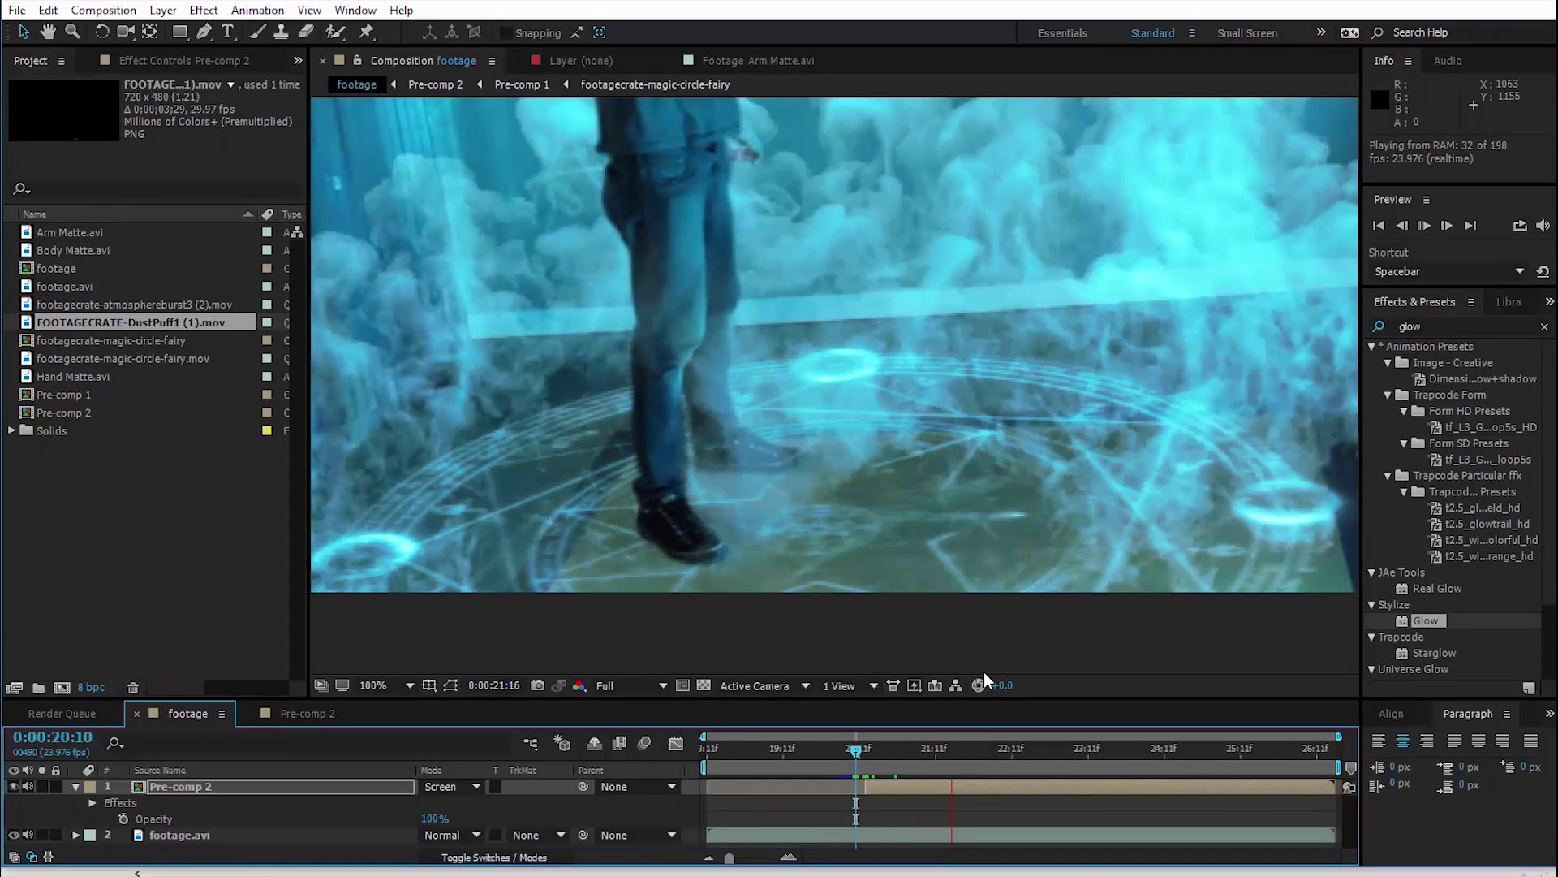
pyautogui.click(386, 686)
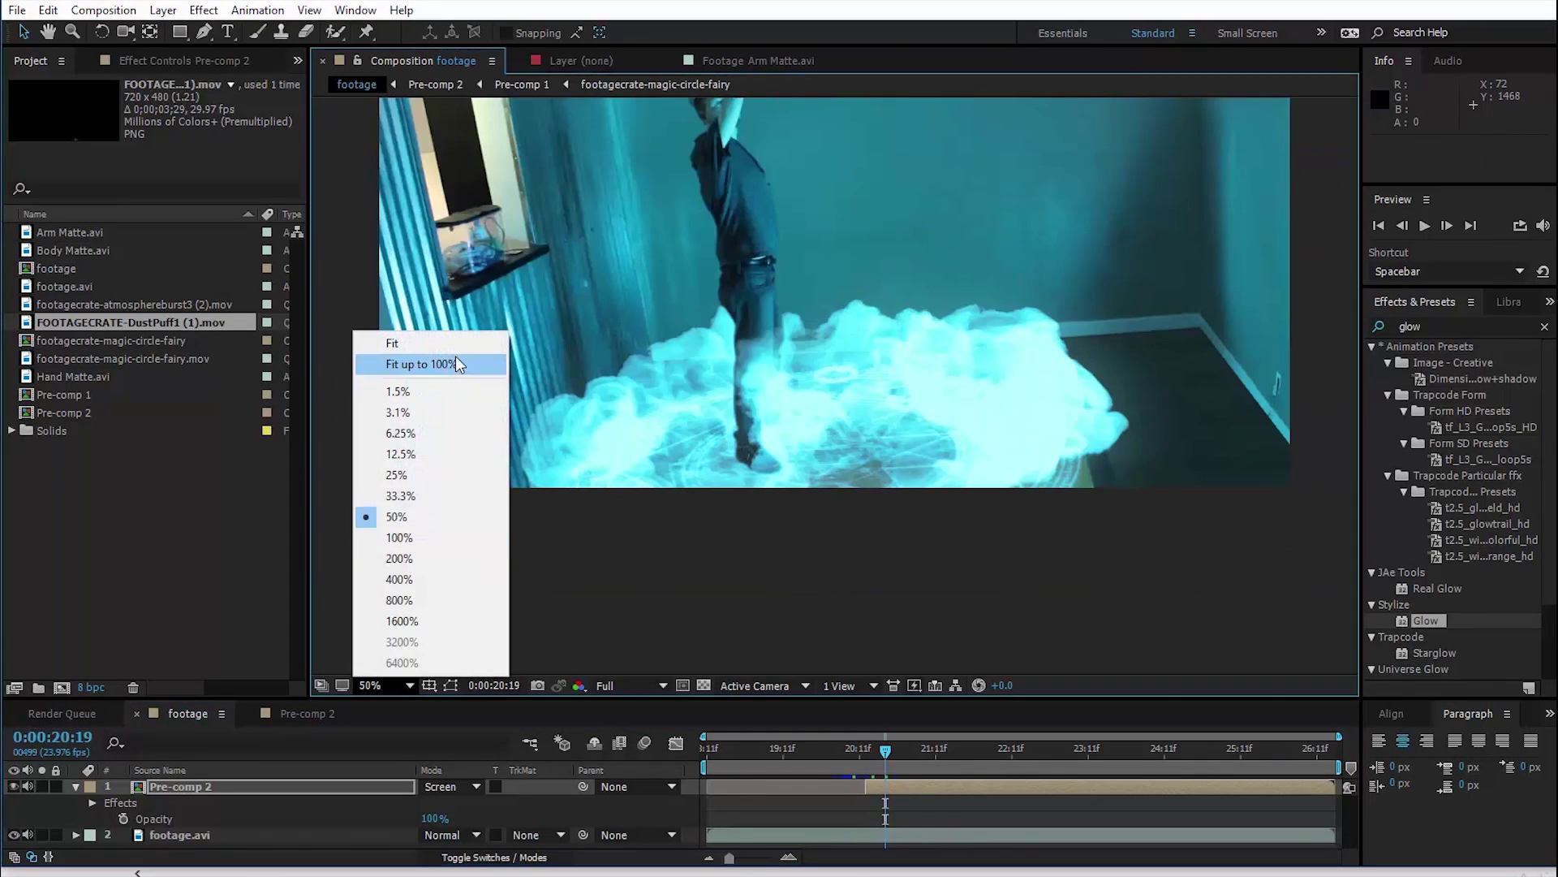
pyautogui.click(455, 363)
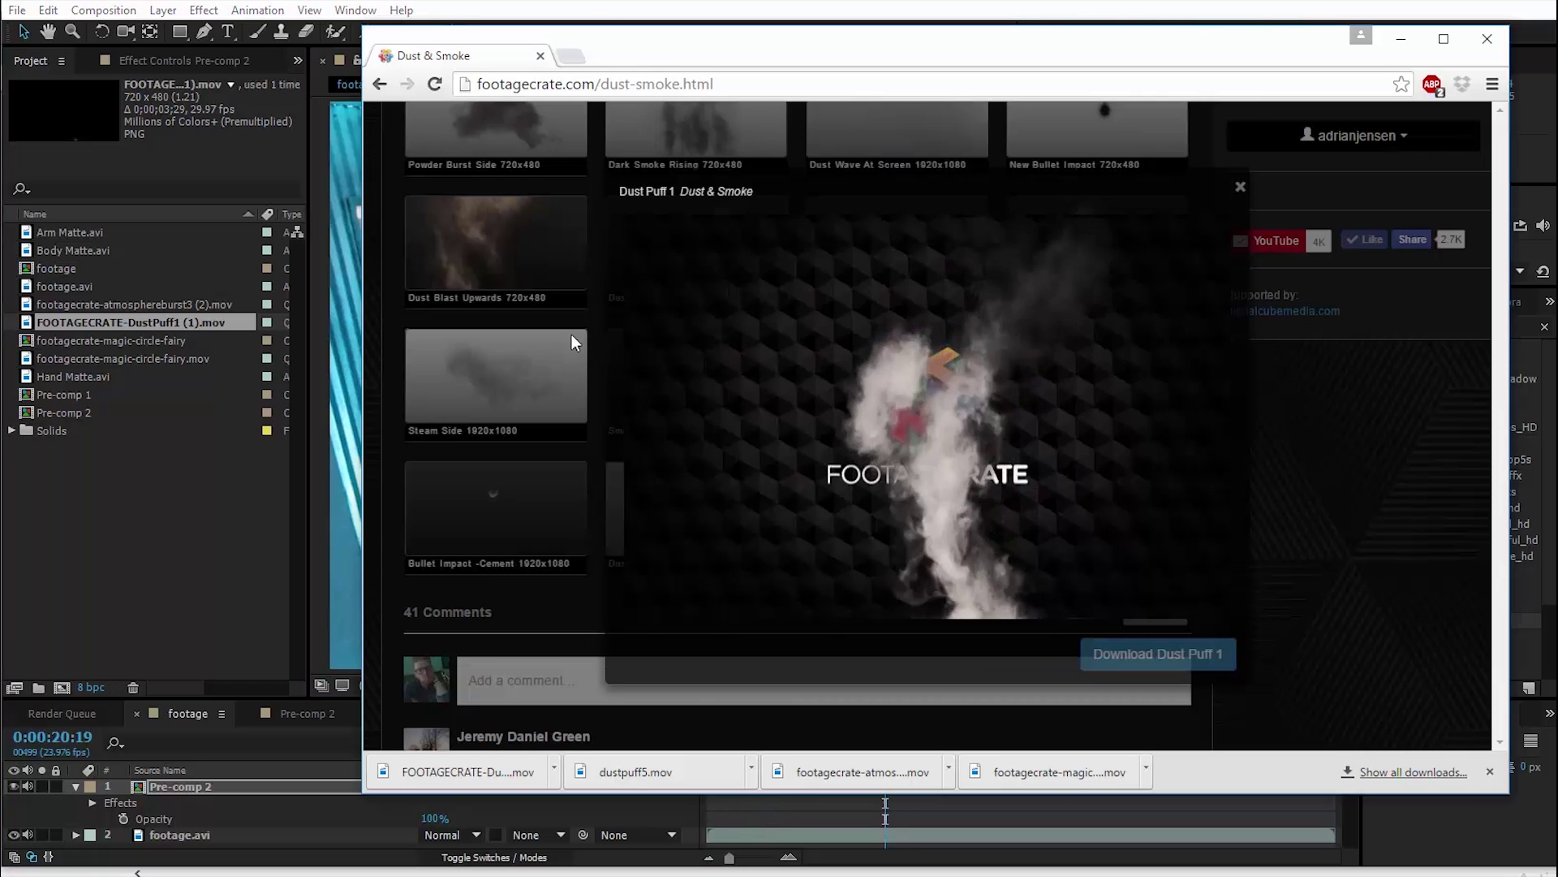
# Switch to the browser, open FootageCrate's Magic / Powers category and download the Magic Spell 3 clip.
pyautogui.press('Escape')
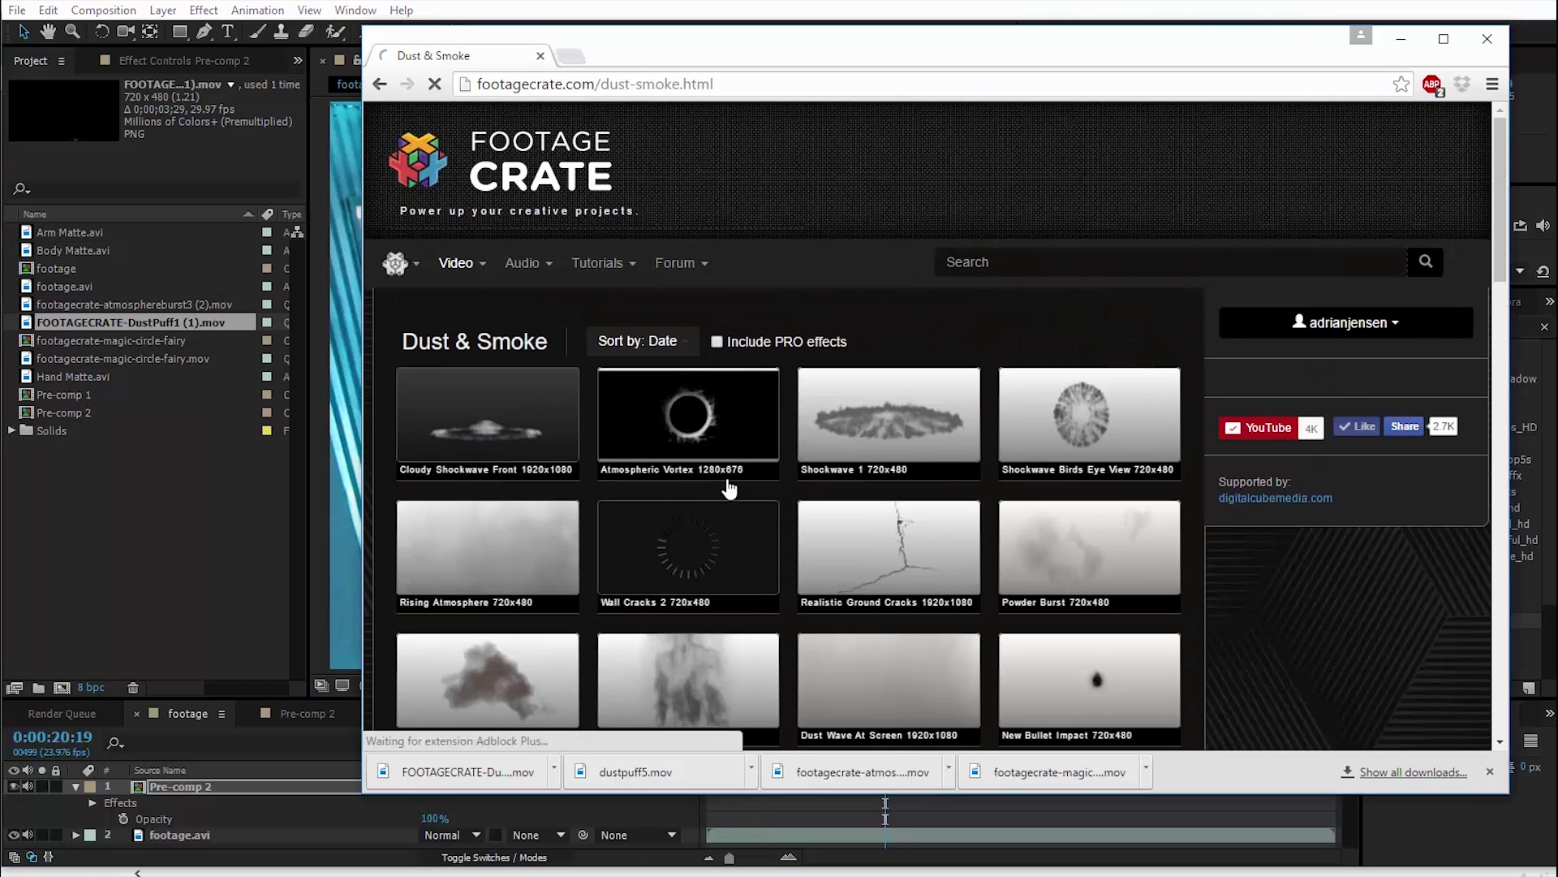
pyautogui.click(454, 262)
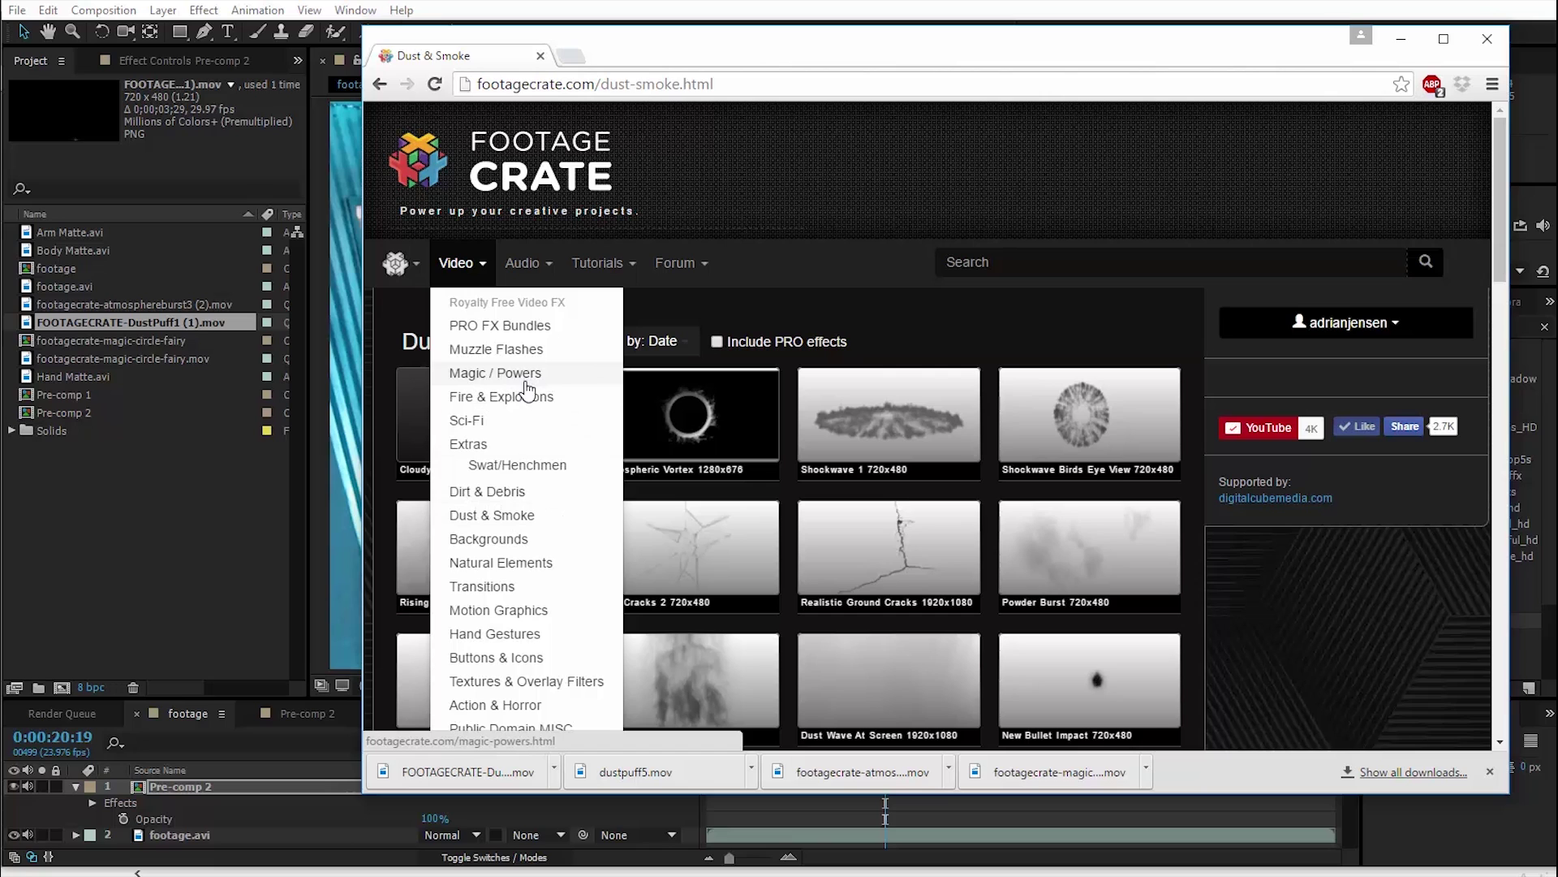
pyautogui.scroll(-4, 1009, 447)
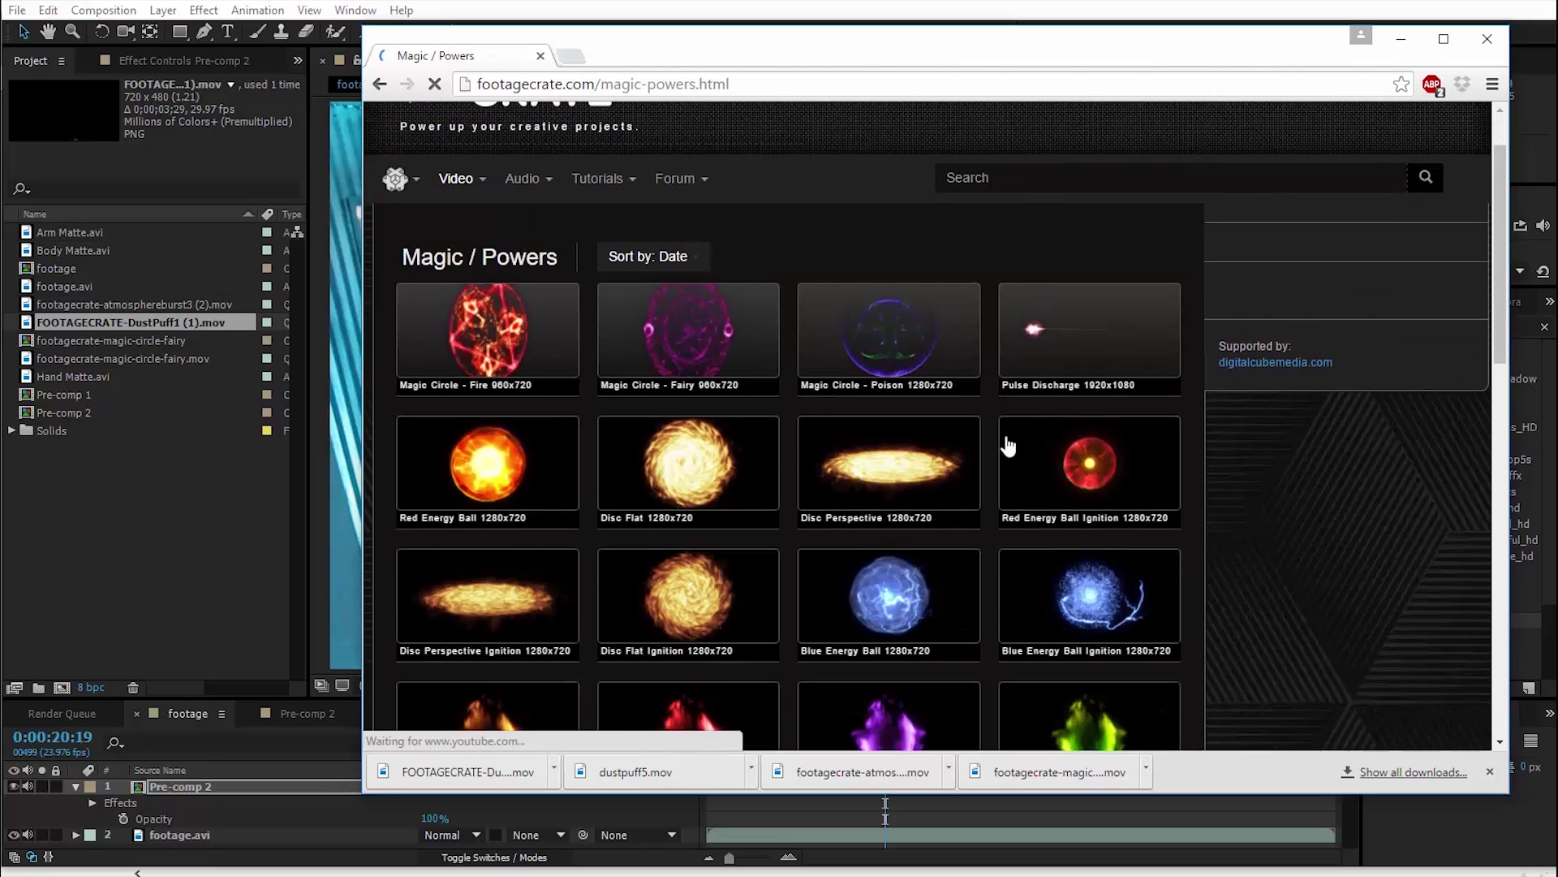
pyautogui.scroll(-10, 974, 463)
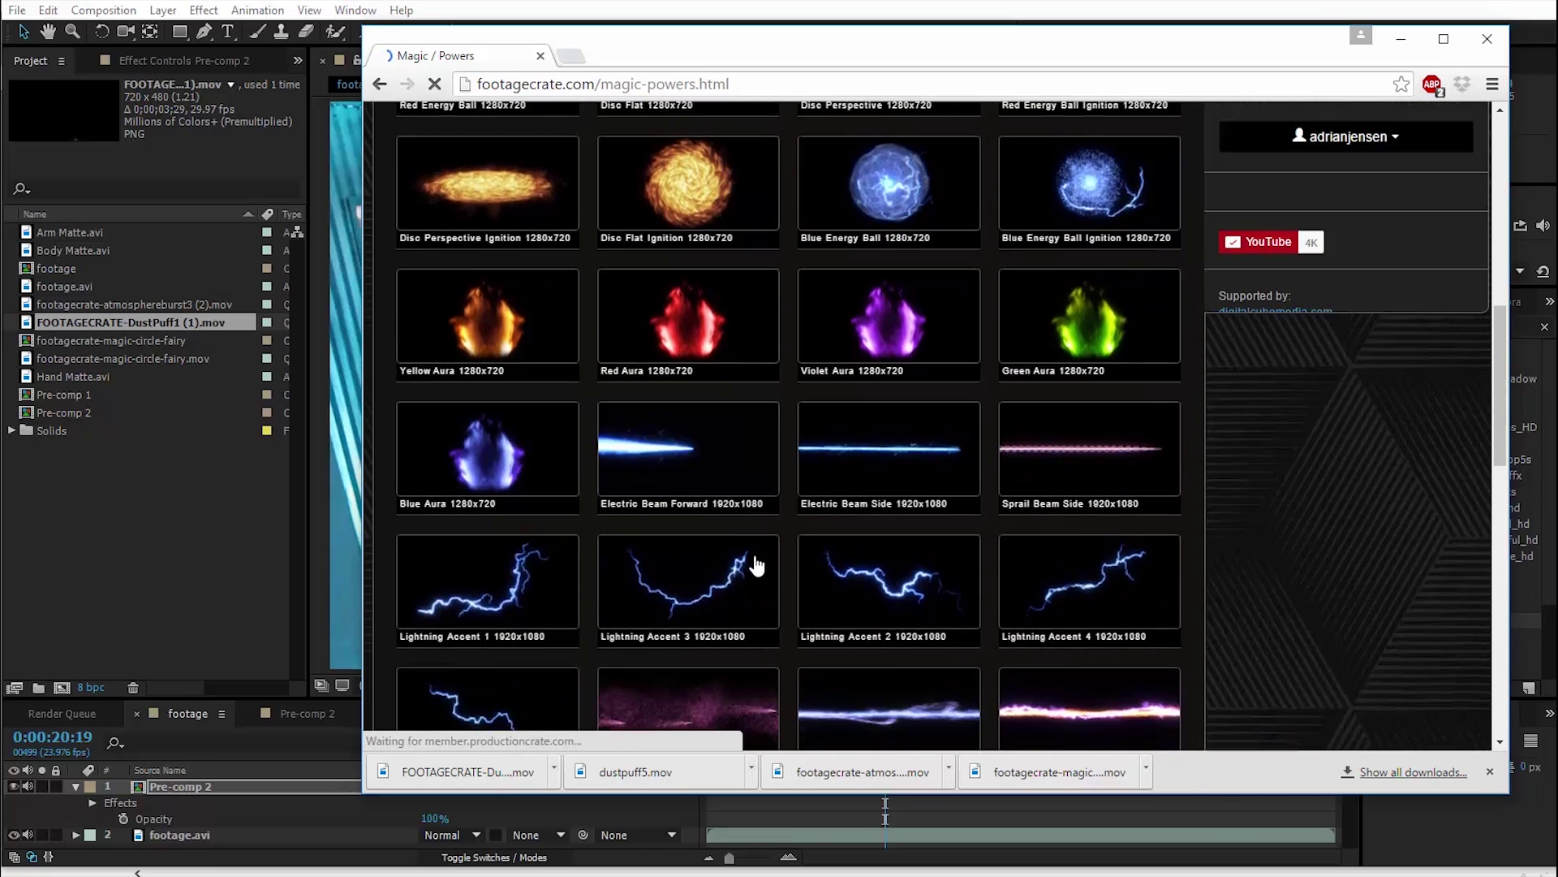
pyautogui.scroll(3, 892, 406)
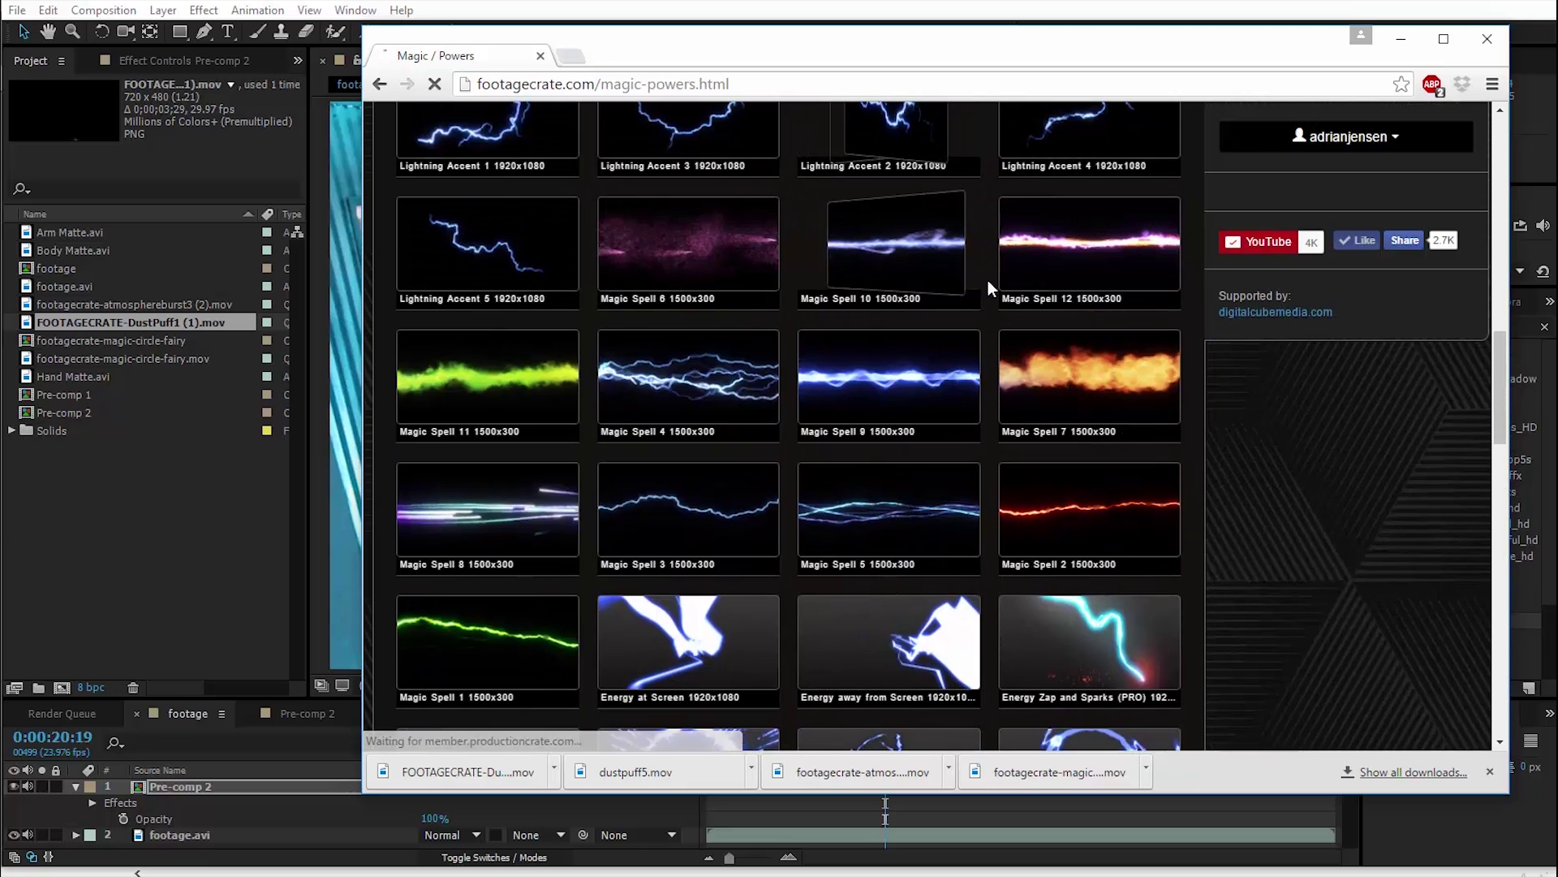
pyautogui.click(740, 538)
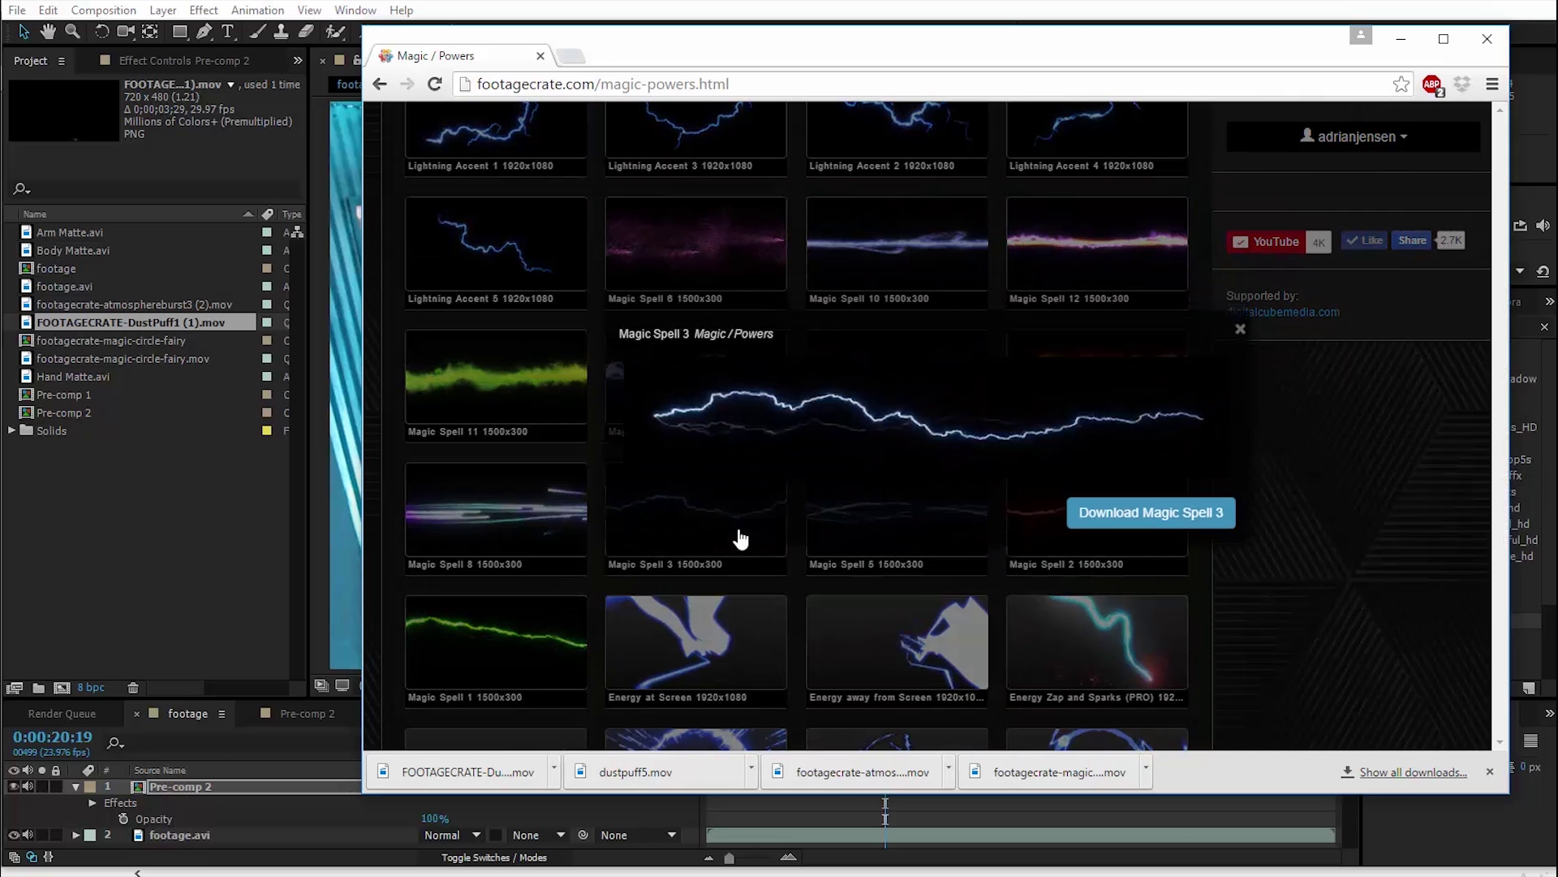
pyautogui.click(1129, 513)
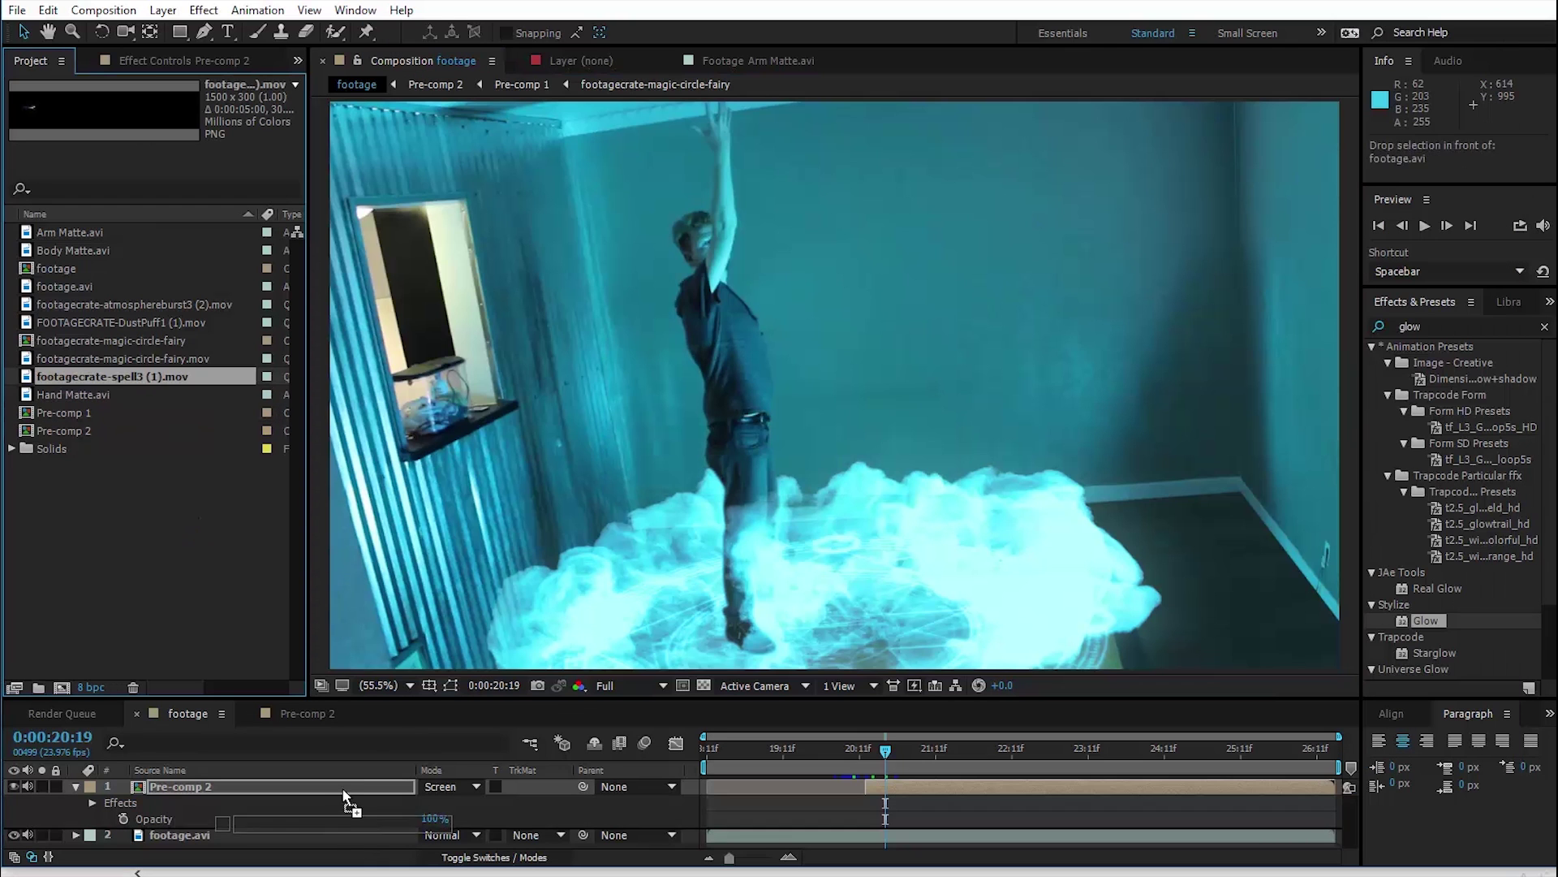
# Add footagecrate-spell3 (1).mov as the top layer of the footage composition and set its blending mode to Add.
pyautogui.moveTo(348, 799); pyautogui.dragTo(337, 787)
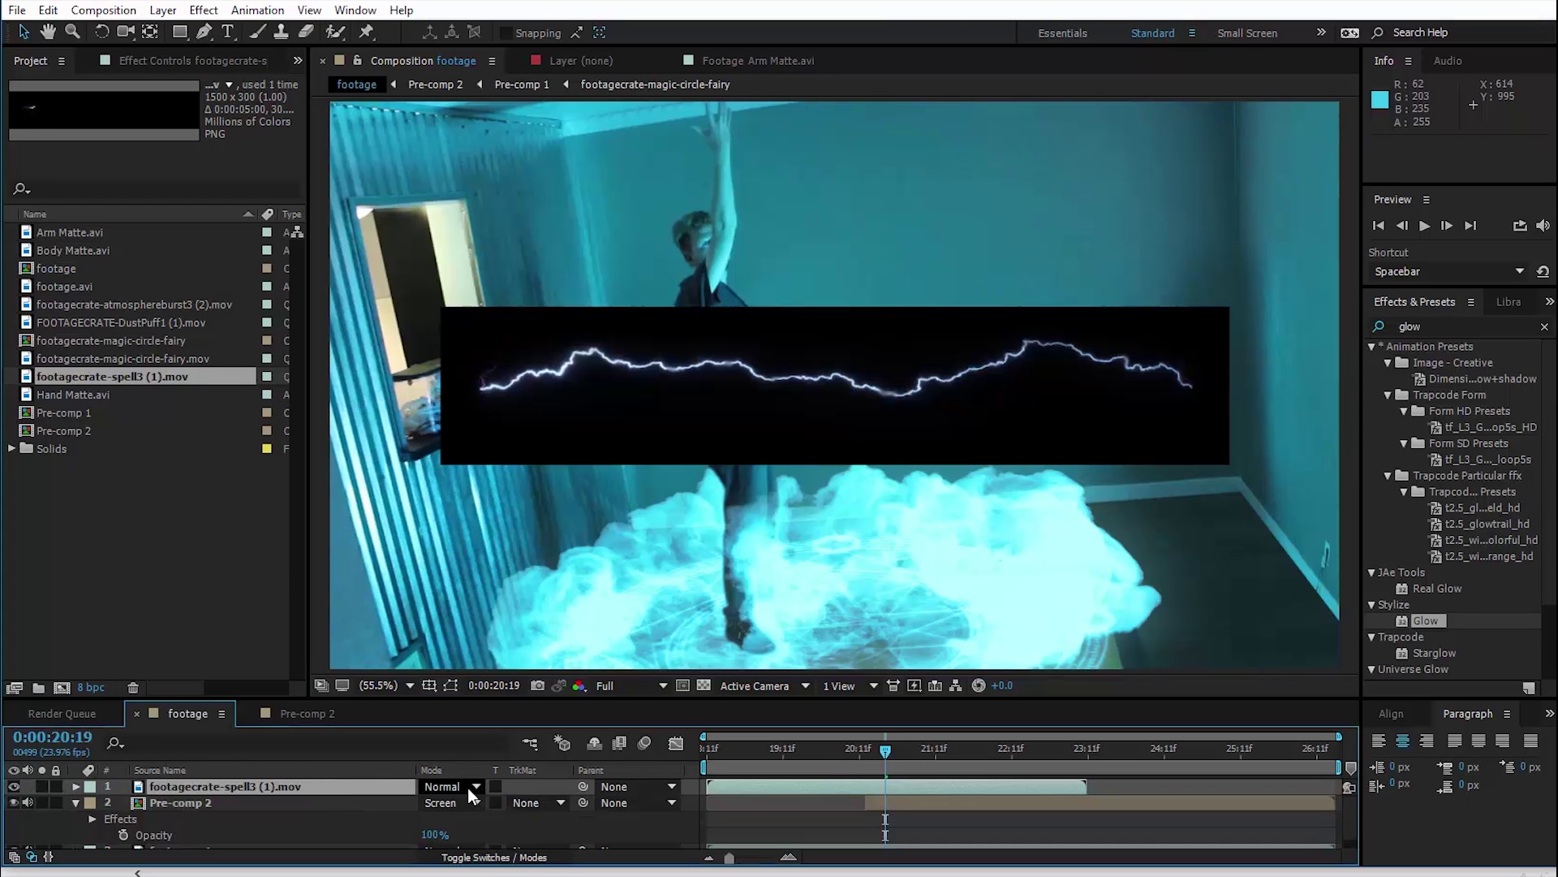
pyautogui.click(469, 787)
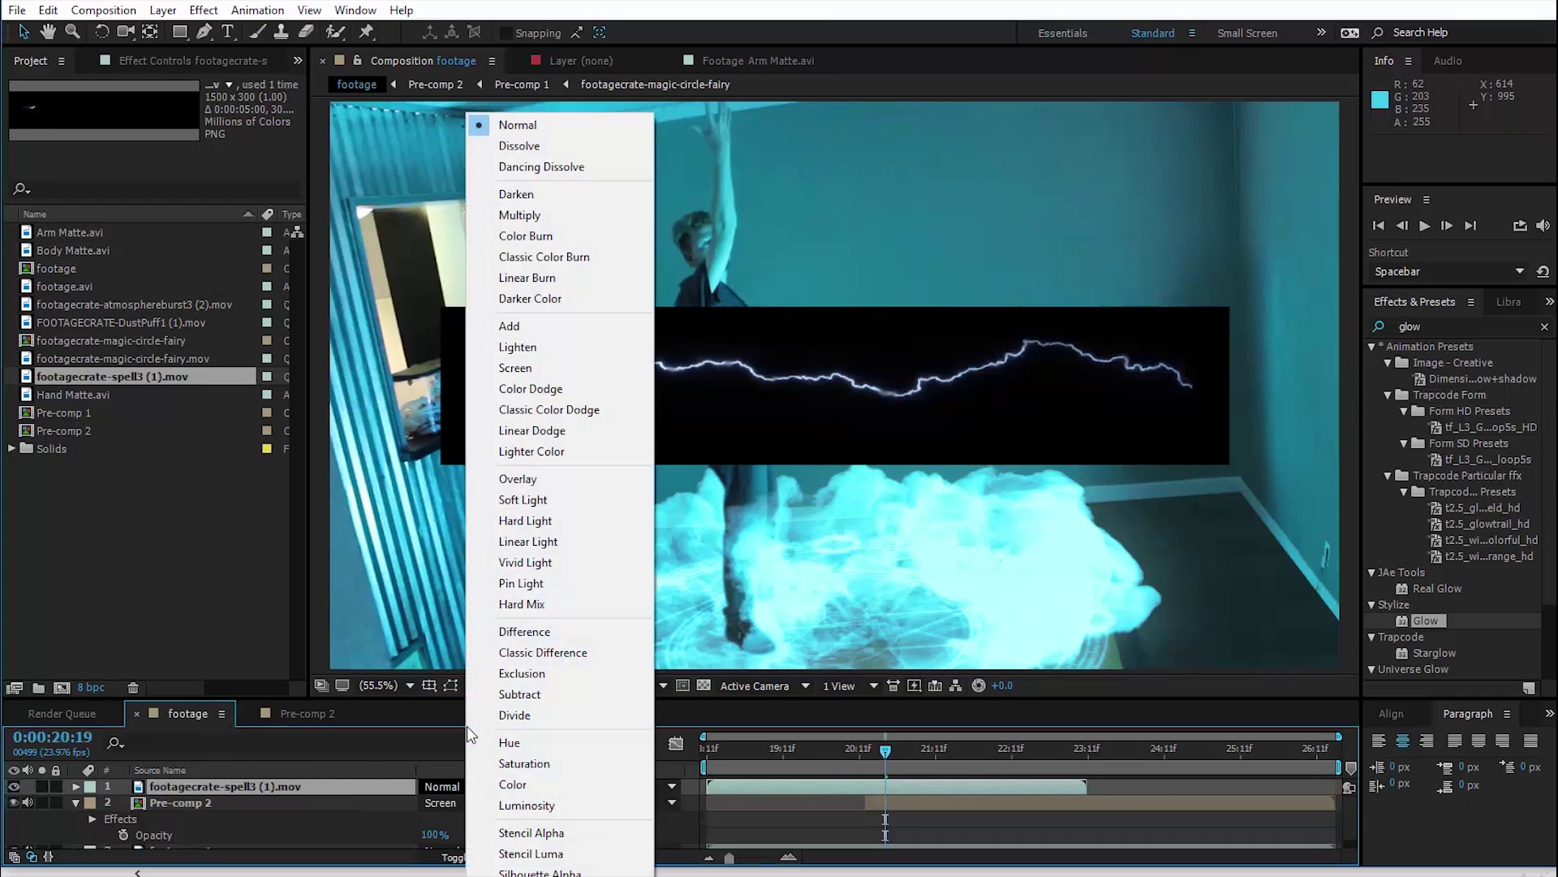
pyautogui.click(561, 329)
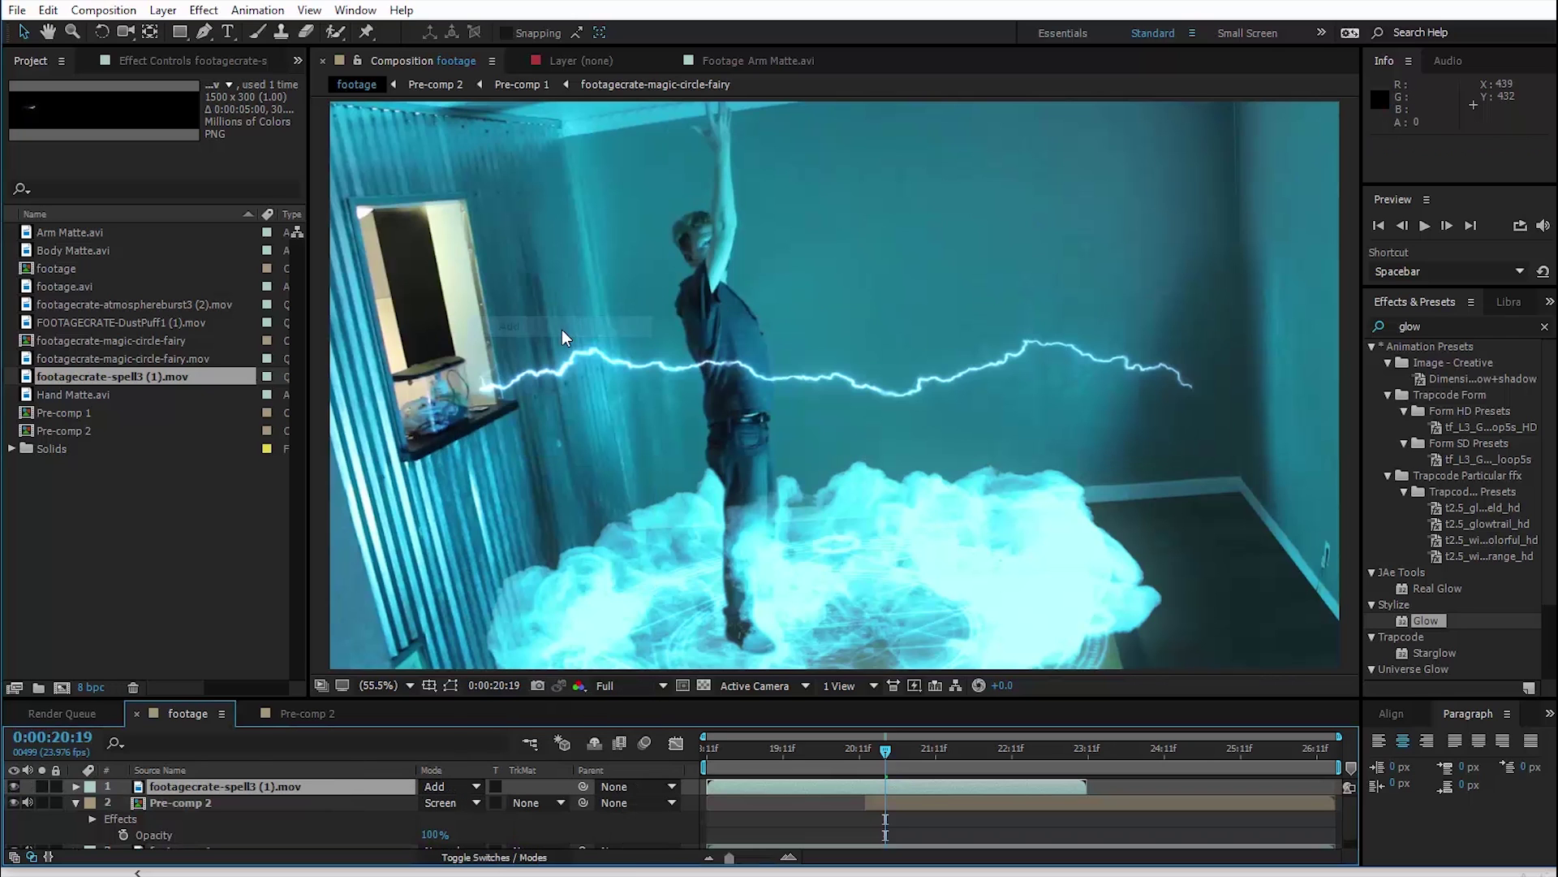
# Move the lightning layer's anchor point from its centre to the far tip of the bolt beyond the man's back.
pyautogui.click(149, 33)
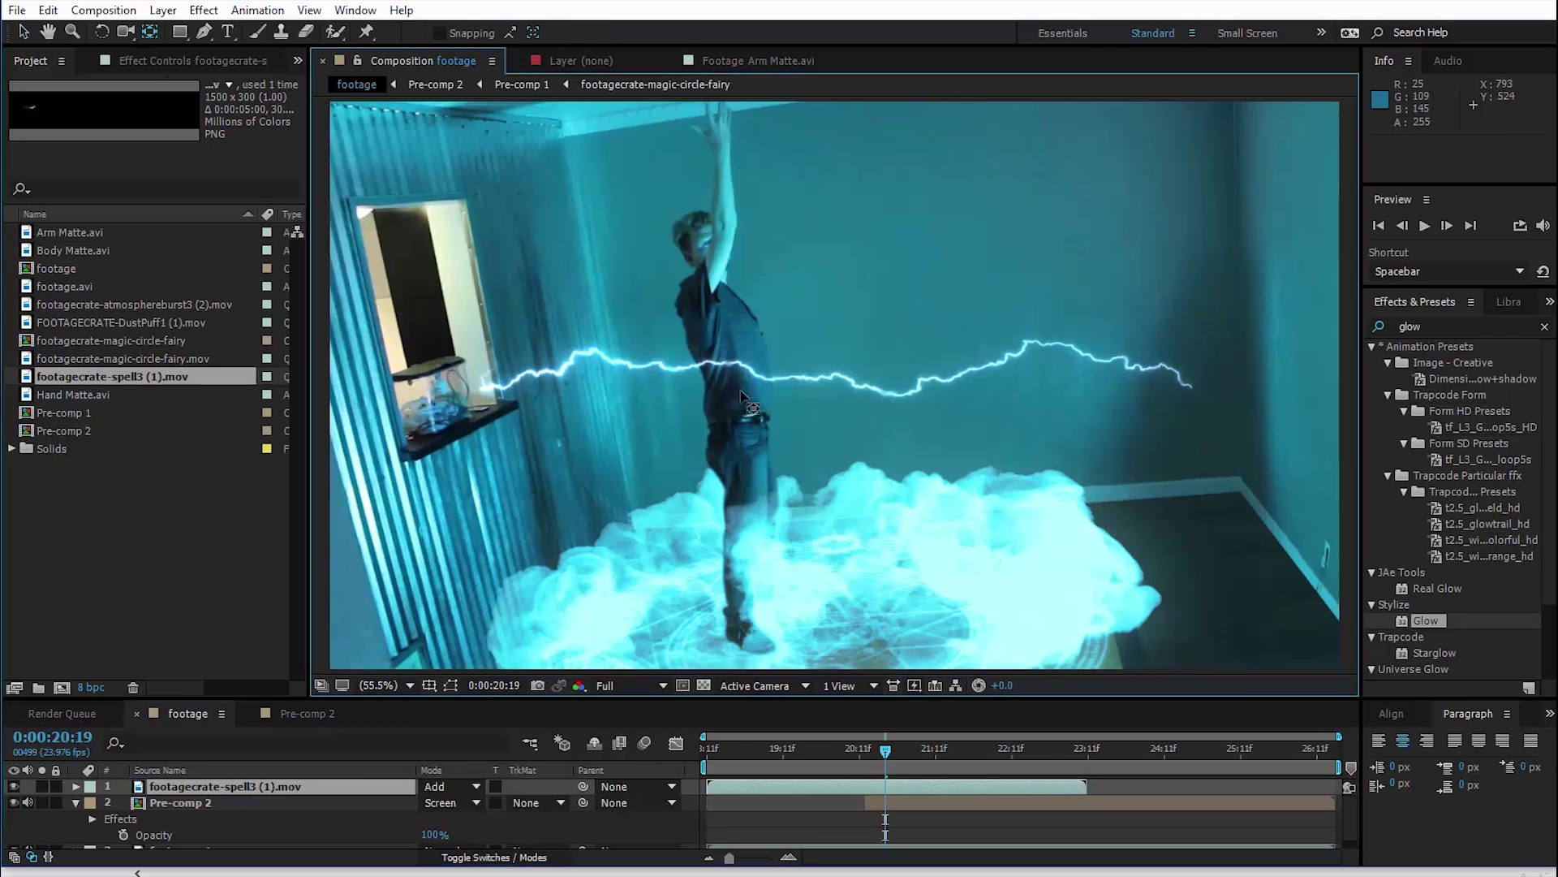
pyautogui.scroll(2, 741, 395)
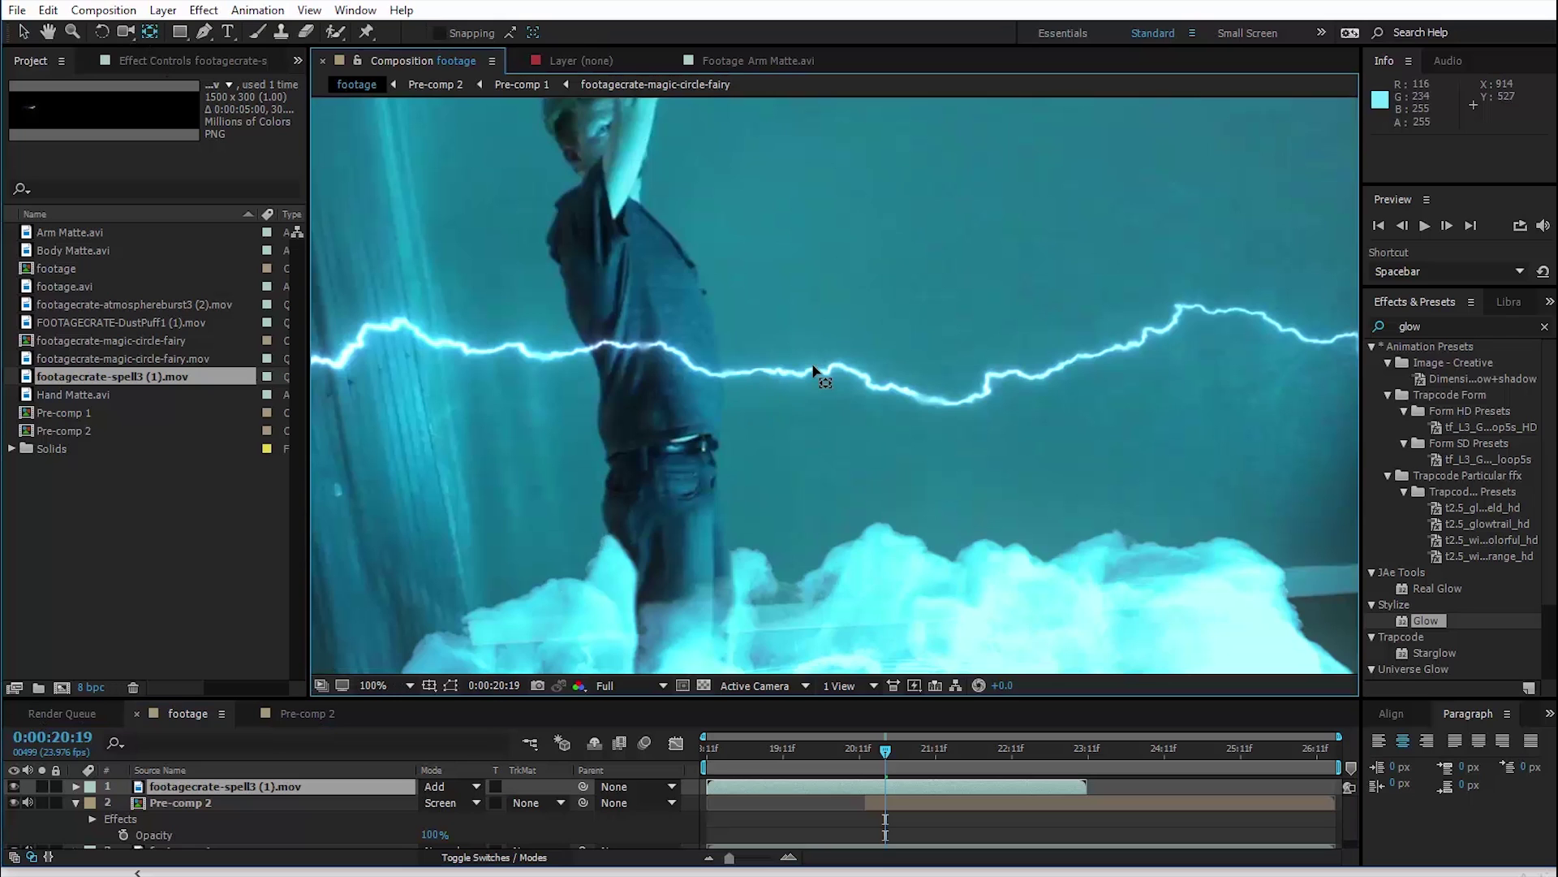
pyautogui.click(149, 31)
pyautogui.moveTo(484, 369); pyautogui.dragTo(1119, 372)
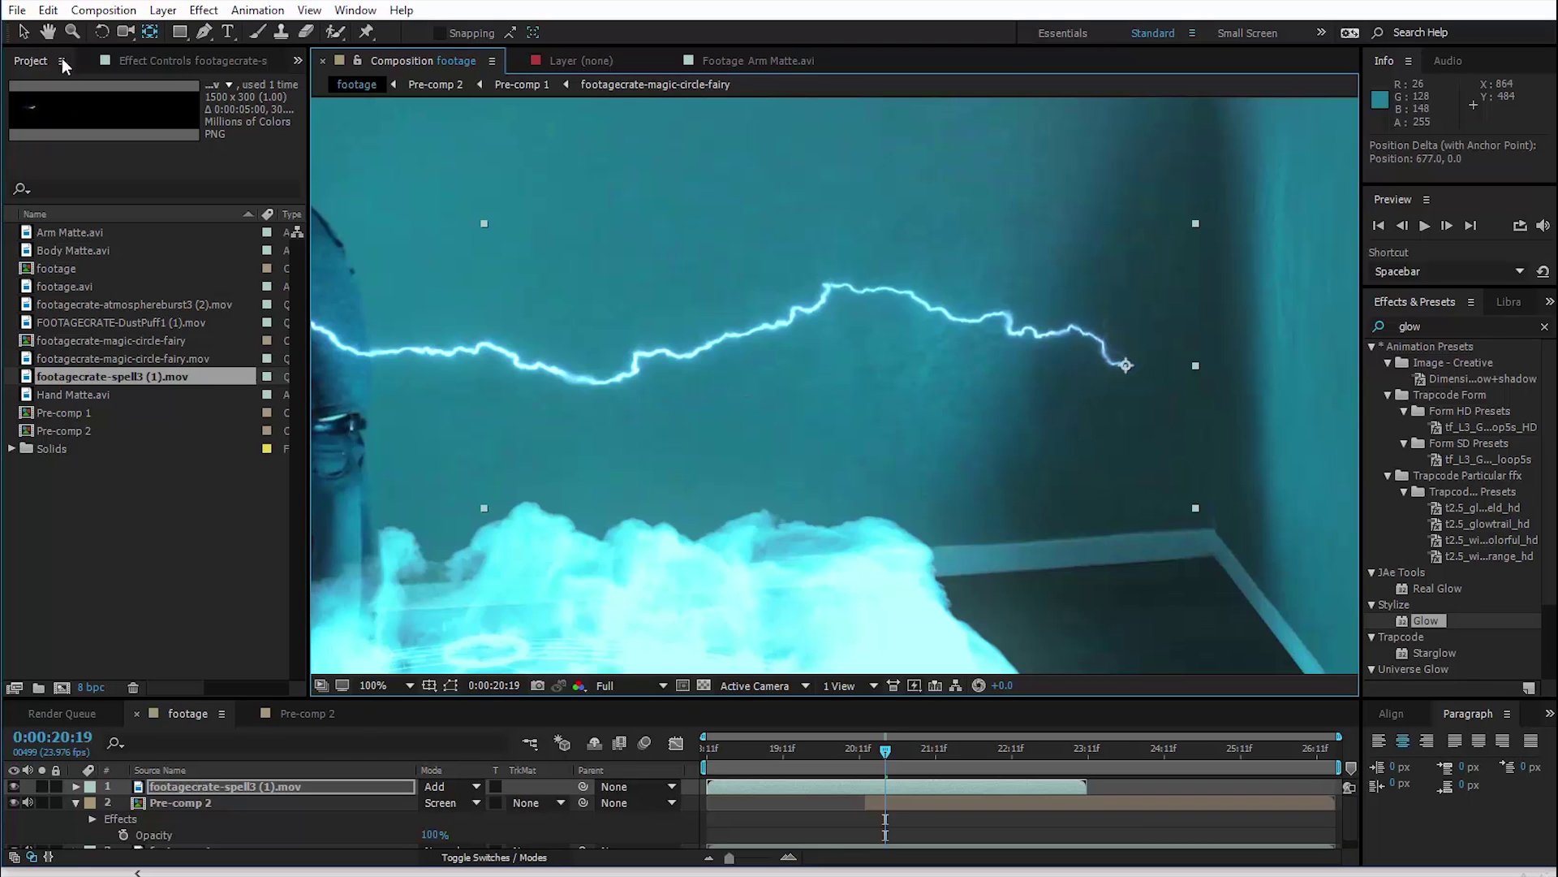
# Place the lightning's anchored tip at the man's feet at 0:00:20:13 and rotate the bolt about 92° so it stands upright.
pyautogui.press('v')
pyautogui.moveTo(837, 432); pyautogui.dragTo(1130, 319)
pyautogui.moveTo(855, 752); pyautogui.dragTo(864, 754)
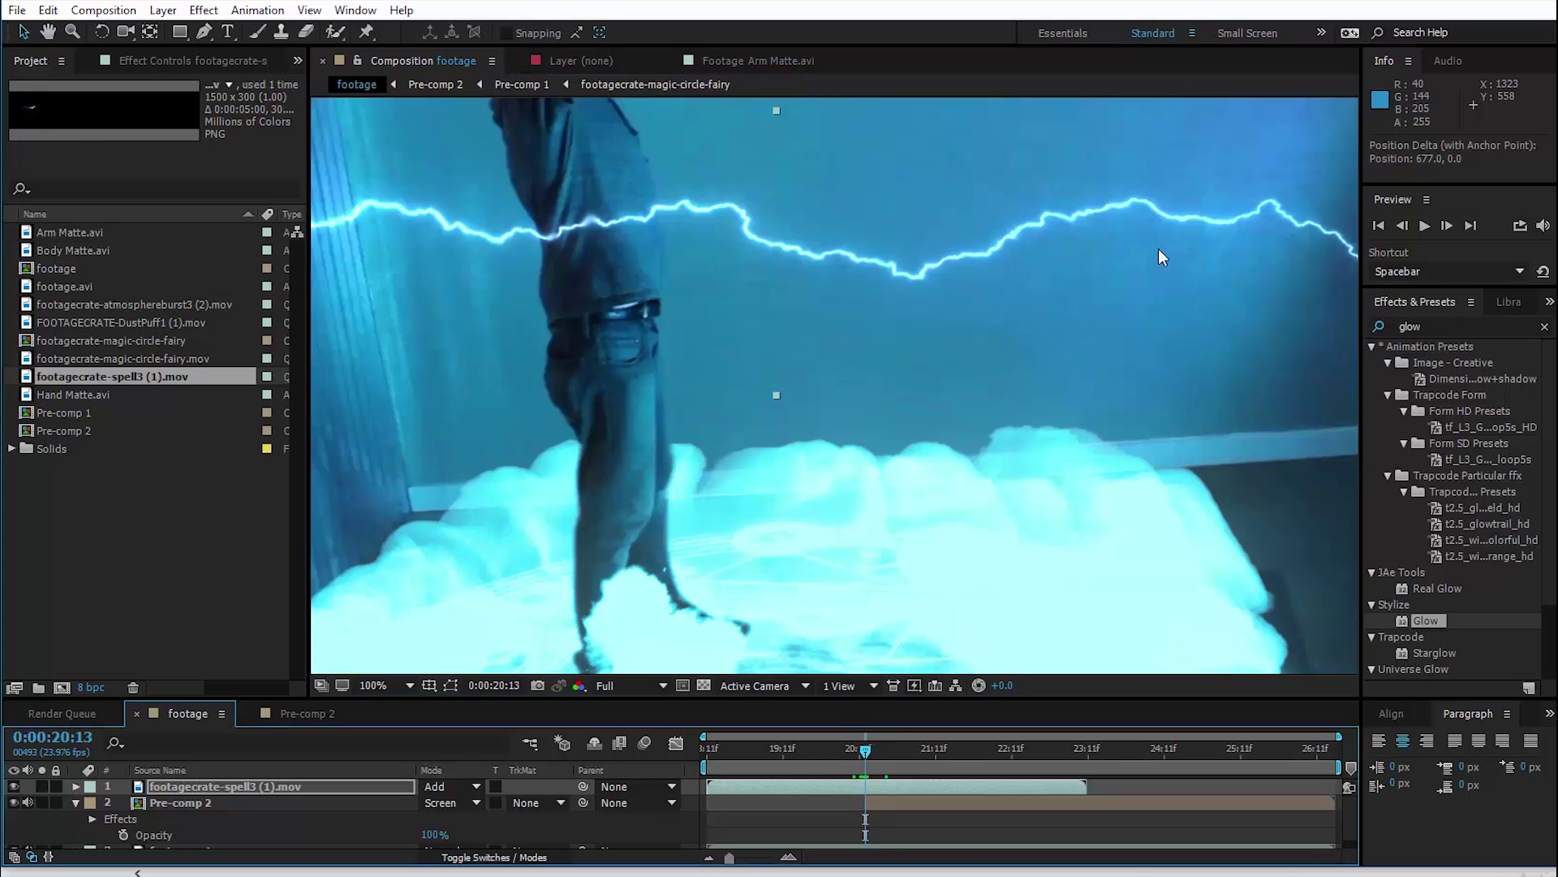
pyautogui.moveTo(1158, 248); pyautogui.dragTo(550, 415)
pyautogui.press('space')
pyautogui.press('w')
pyautogui.moveTo(700, 464); pyautogui.dragTo(755, 313)
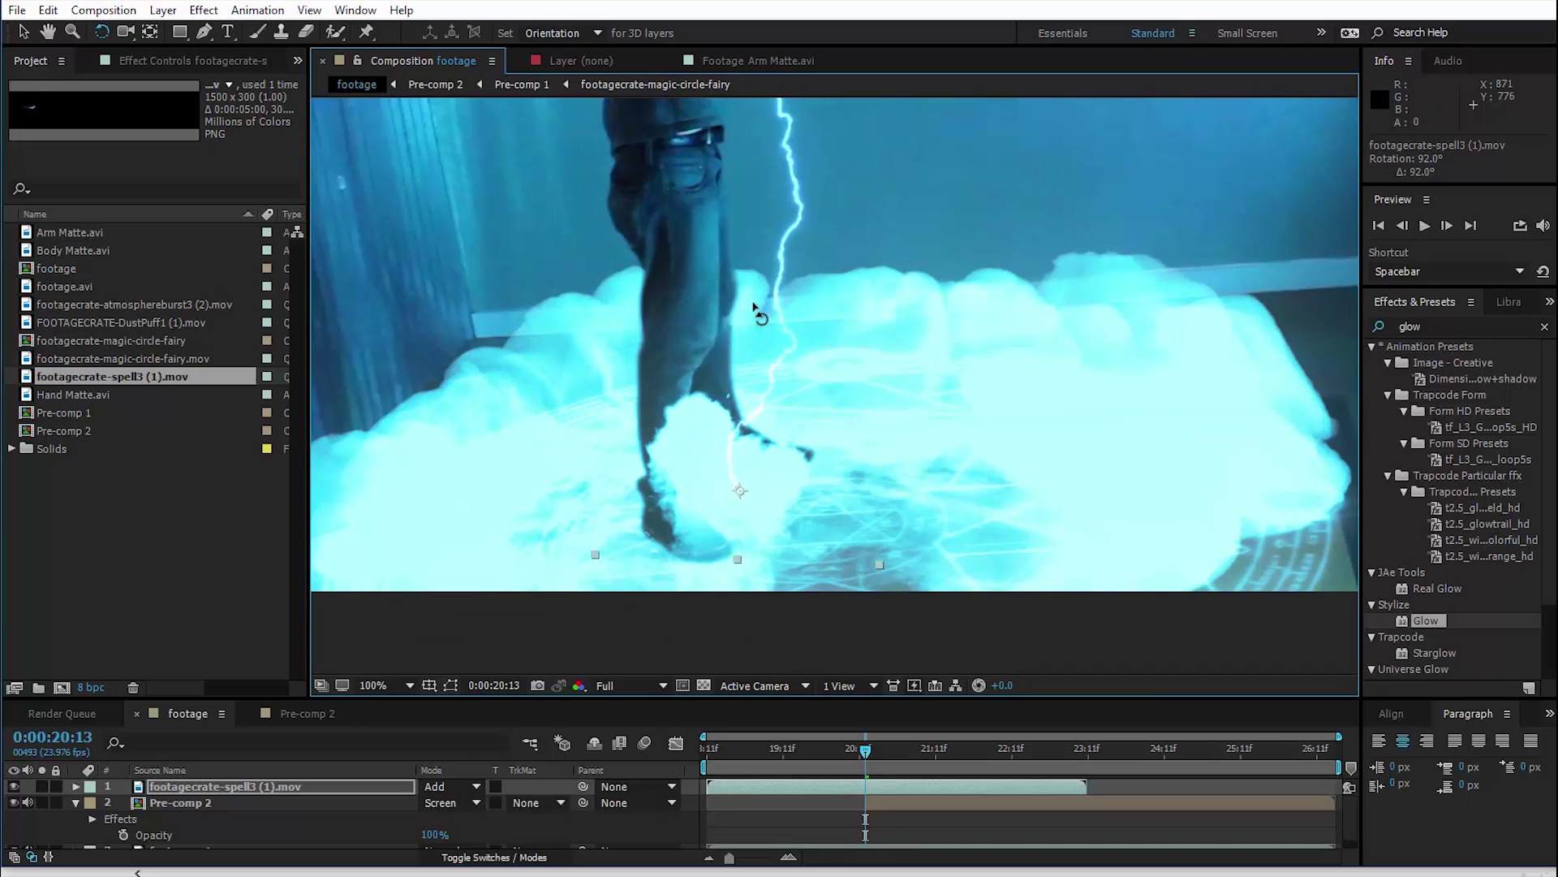
# Tilt the lightning bolt along the man's body to his raised arm and shift its layer to start at 0:00:20:05.
pyautogui.press(',')
pyautogui.press(',')
pyautogui.press(',')
pyautogui.press(',')
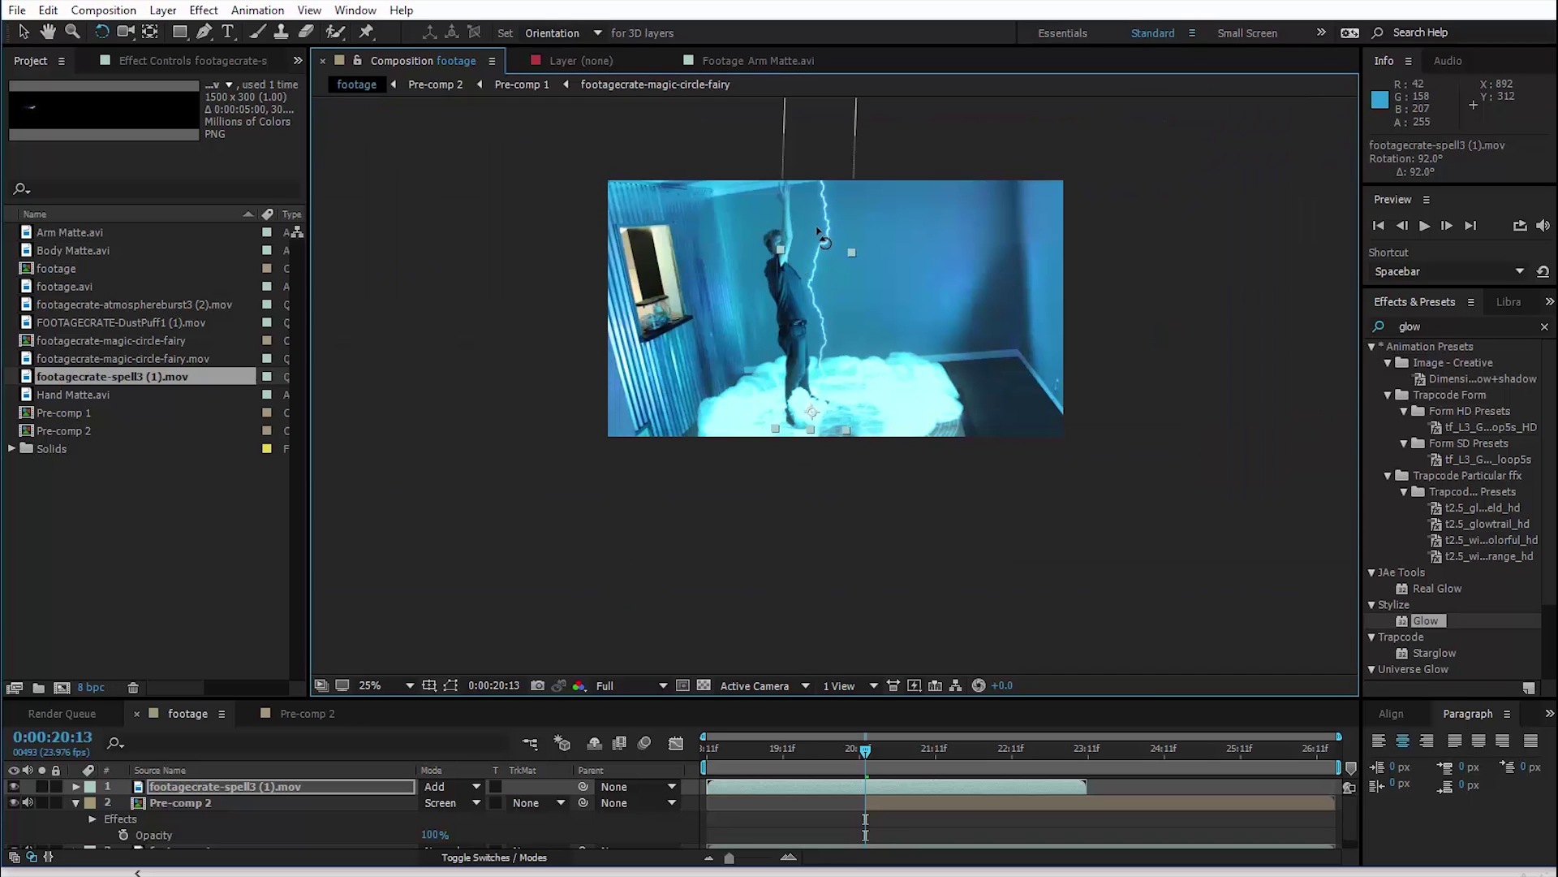
pyautogui.scroll(2, 818, 233)
pyautogui.press('space')
pyautogui.moveTo(794, 102); pyautogui.dragTo(836, 317)
pyautogui.moveTo(778, 786); pyautogui.dragTo(901, 801)
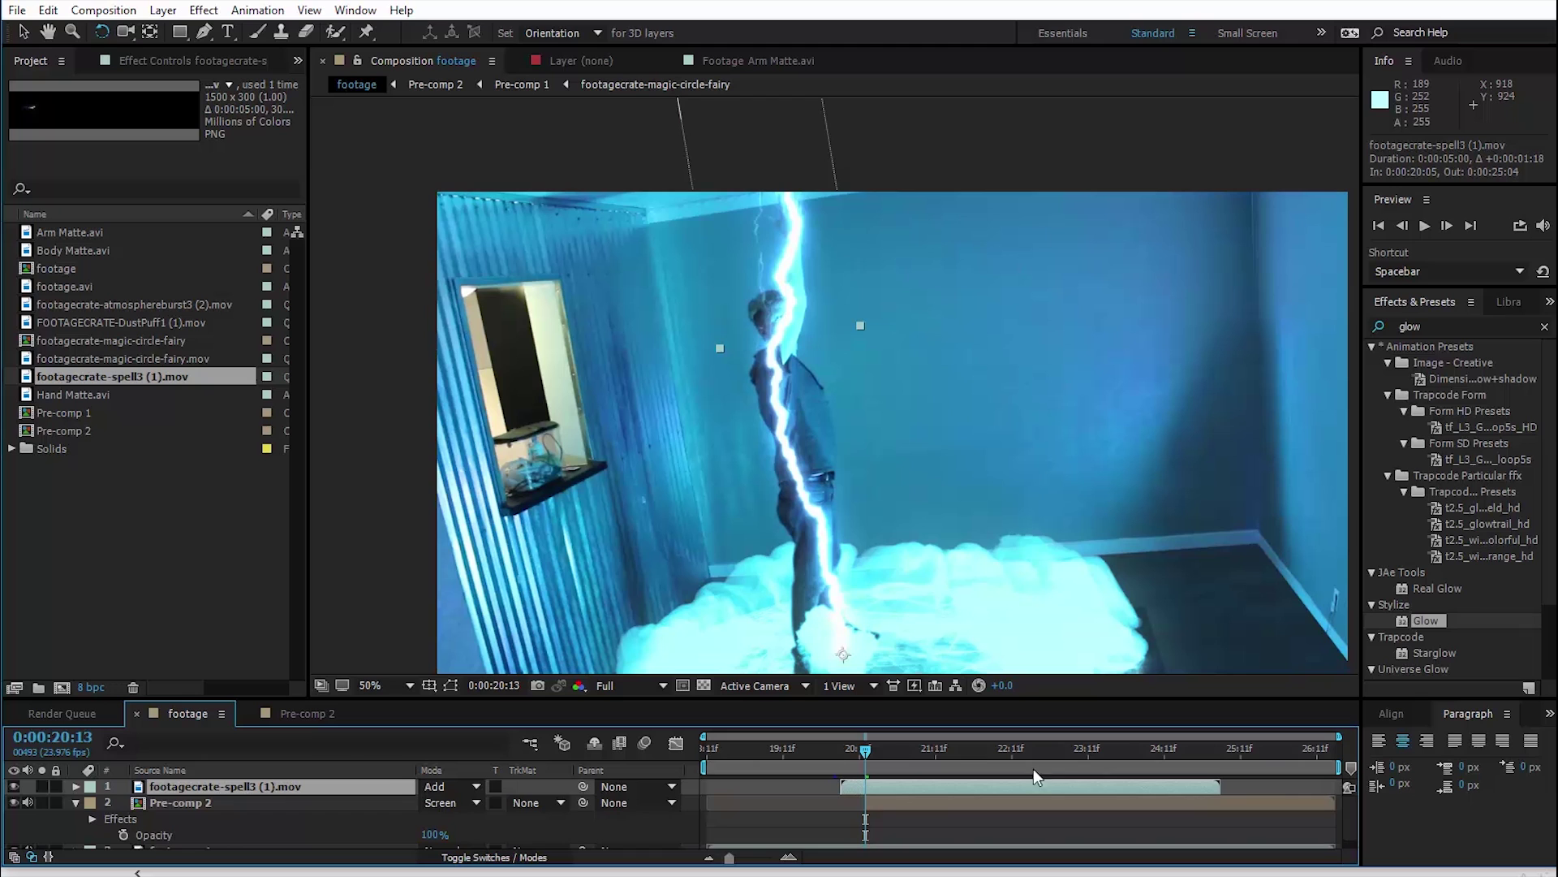
# Keyframe the lightning layer's opacity from 100% at 0:00:20:13 to a fade-out a few frames further, and trim the layer's end just after it.
pyautogui.hotkey('alt', 'shift', 't')
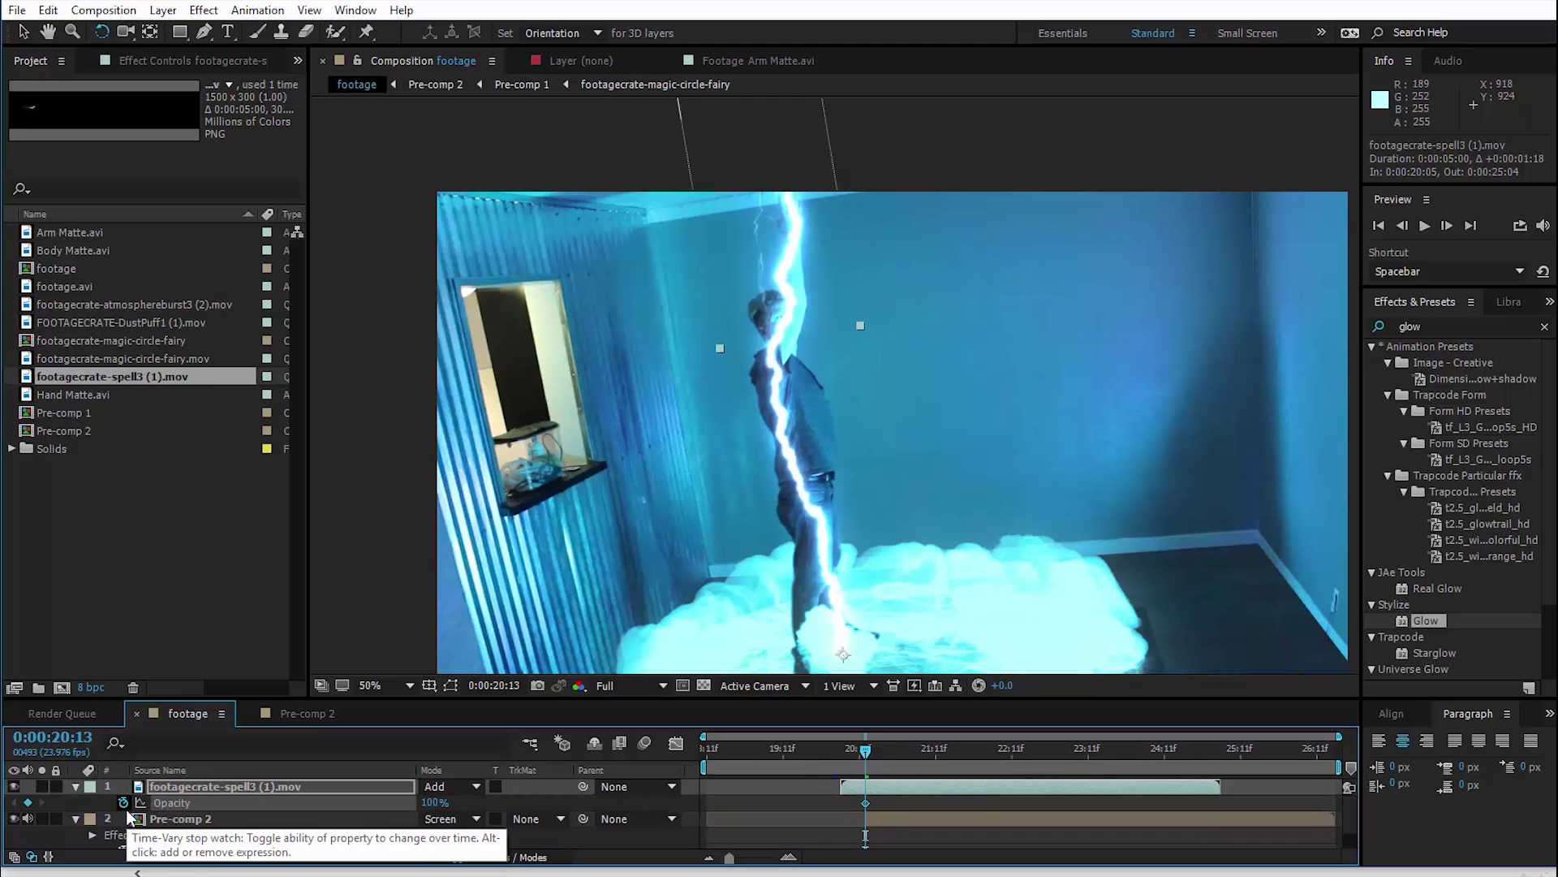
pyautogui.press('pagedown')
pyautogui.press('pagedown')
pyautogui.press('pagedown')
pyautogui.press('pagedown')
pyautogui.press('pagedown')
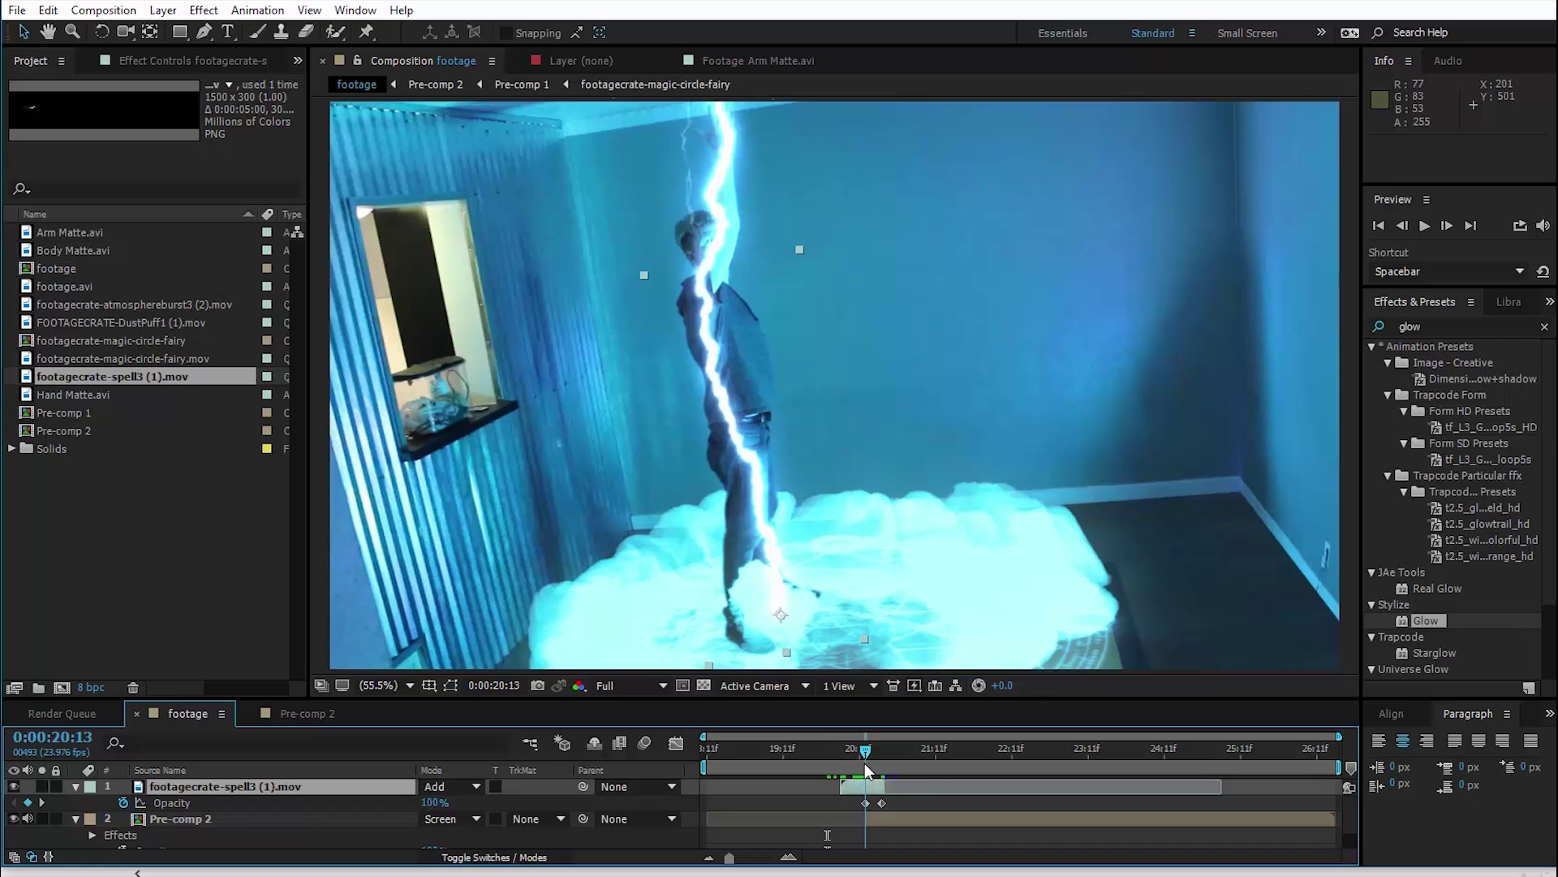
# Create a 1920 x 1080 px solid at 0:00:20:13 filled with a blue sampled from the scene.
pyautogui.moveTo(865, 763); pyautogui.dragTo(866, 762)
pyautogui.click(163, 11)
pyautogui.moveTo(195, 34)
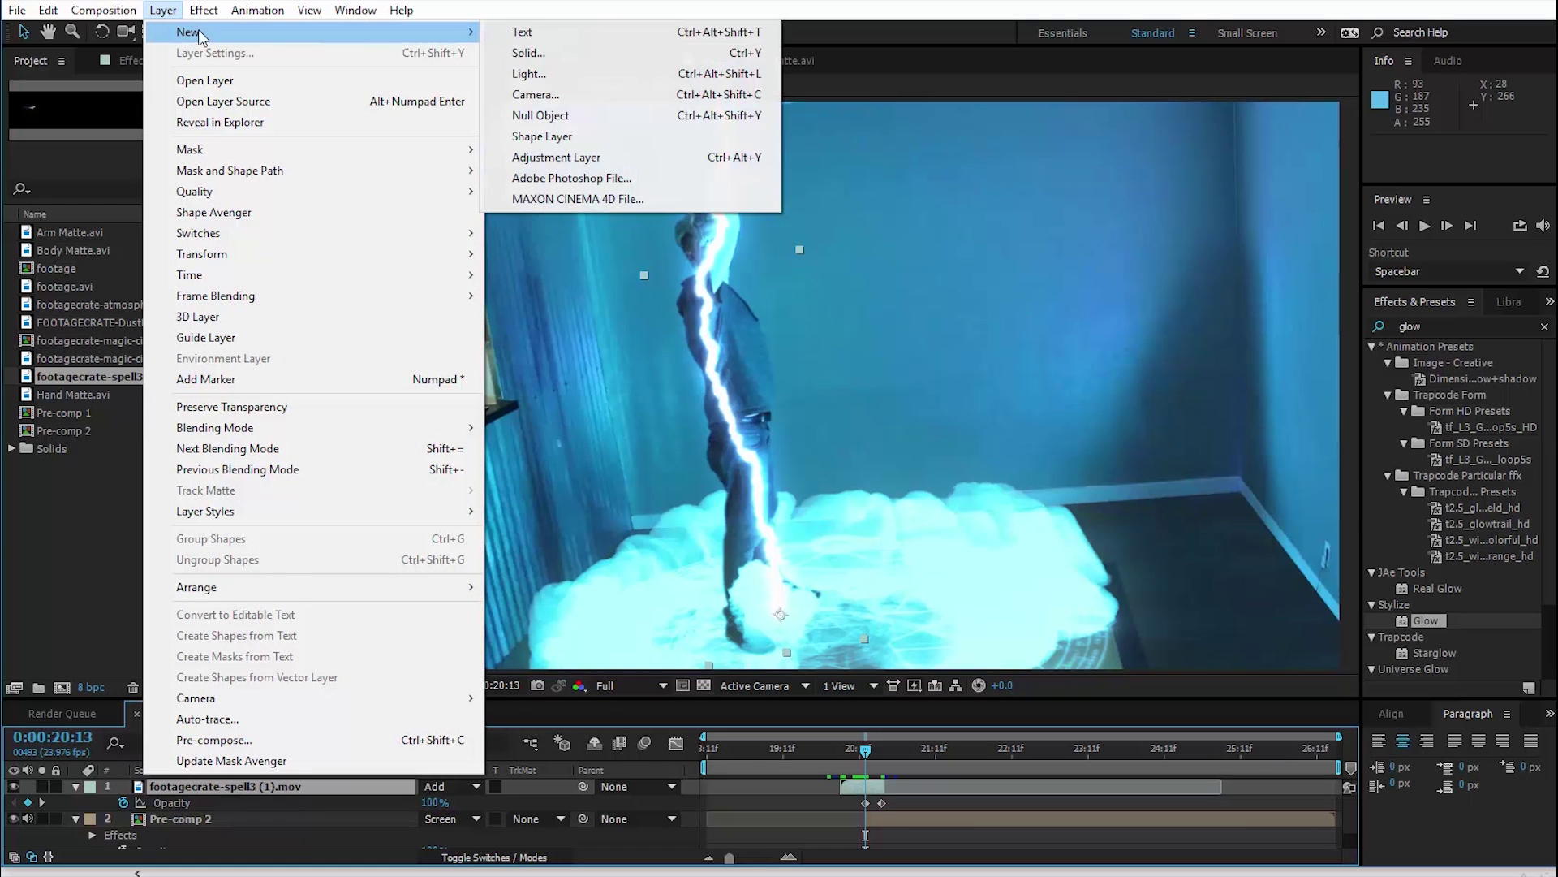
pyautogui.click(586, 51)
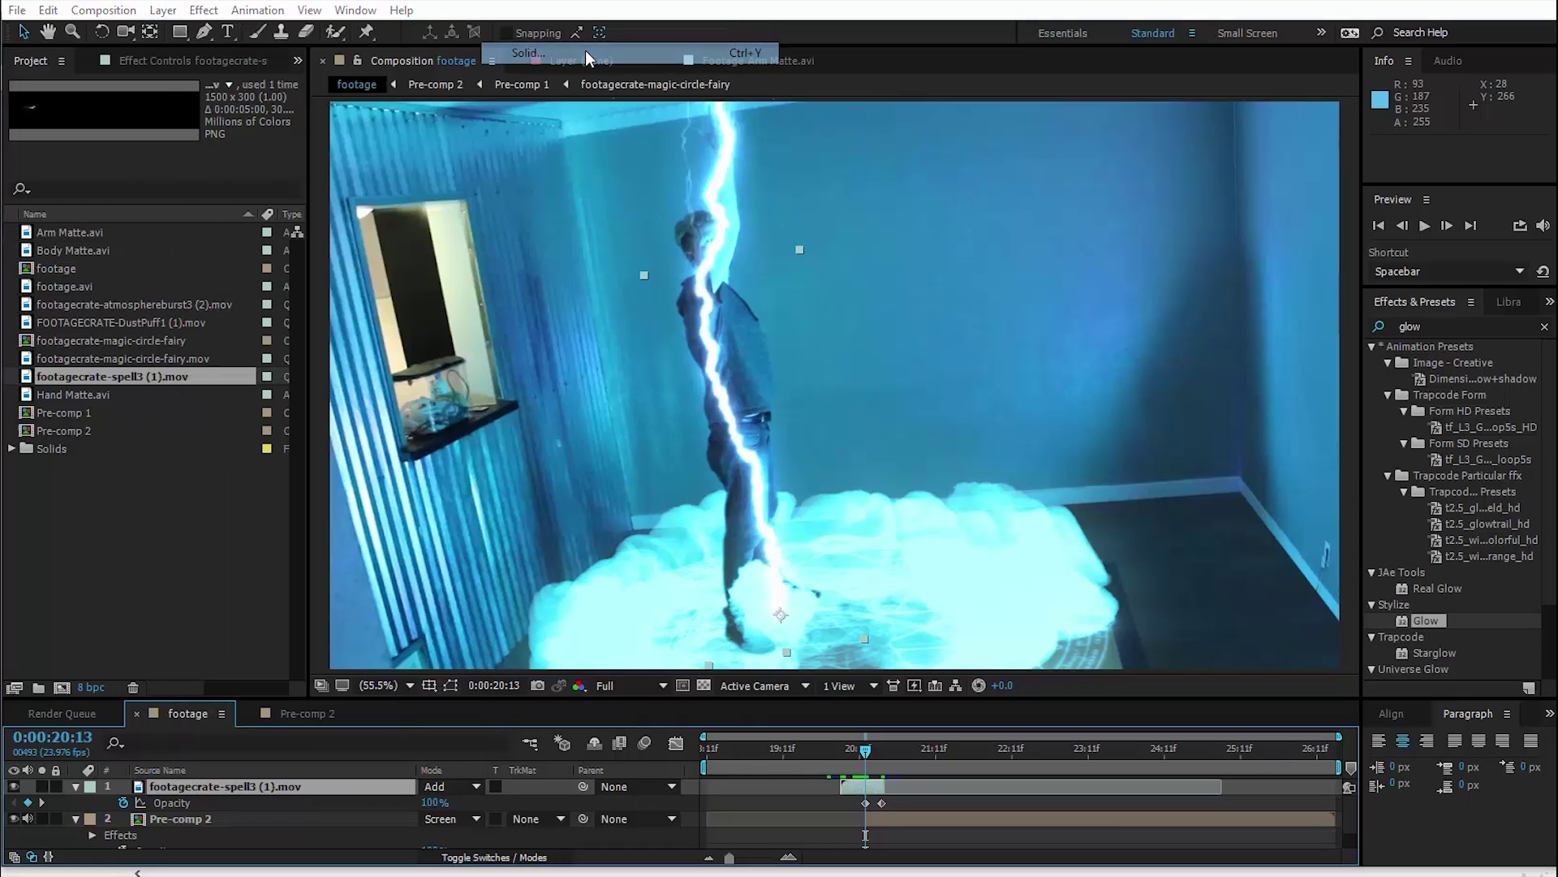
pyautogui.click(654, 688)
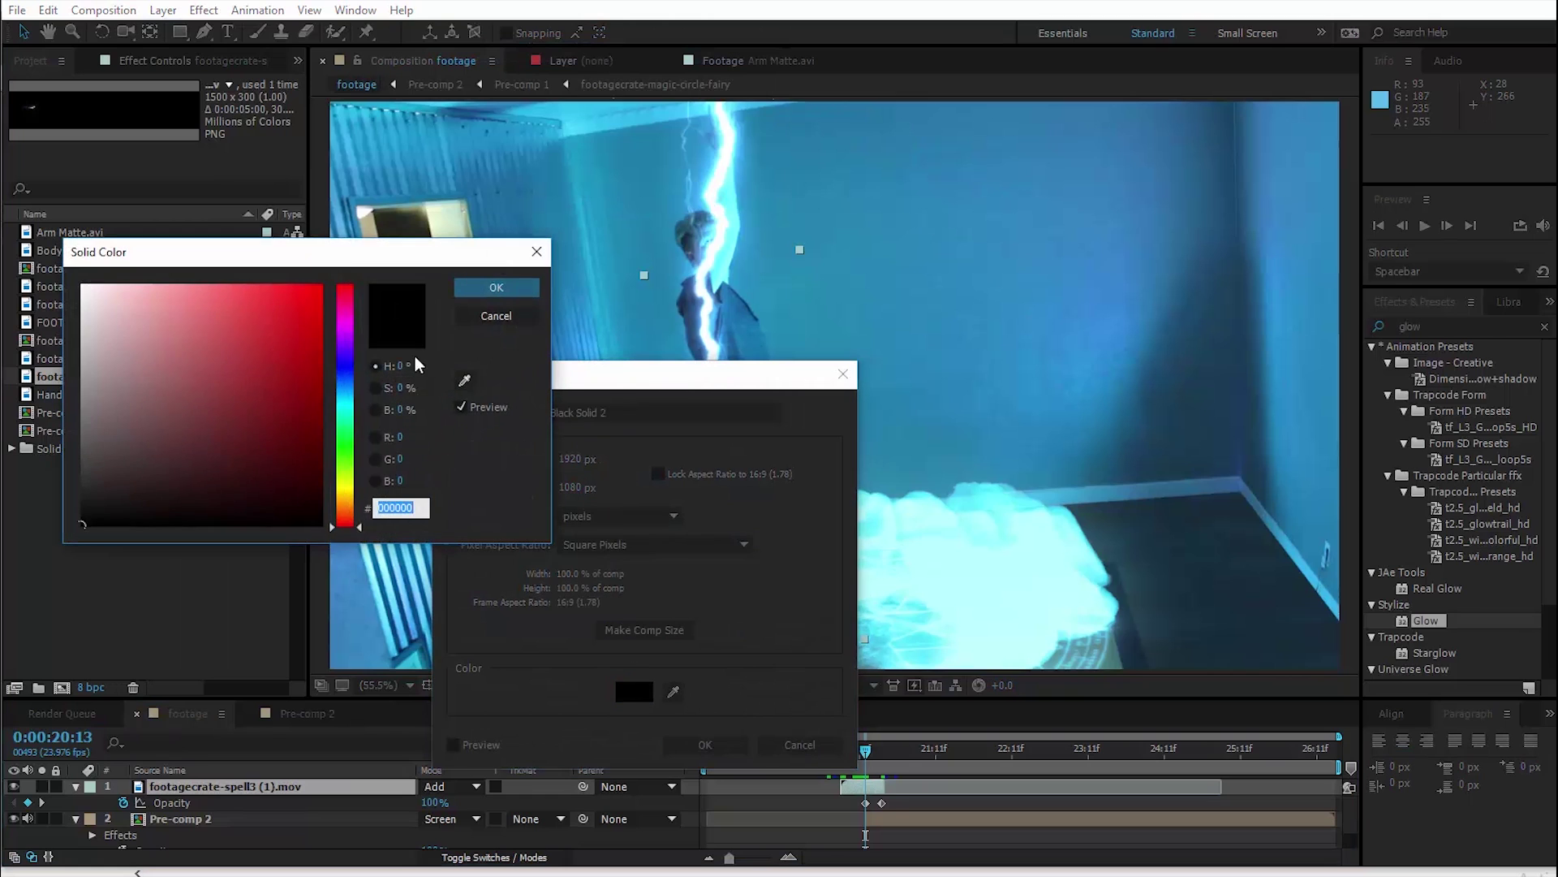
pyautogui.click(467, 379)
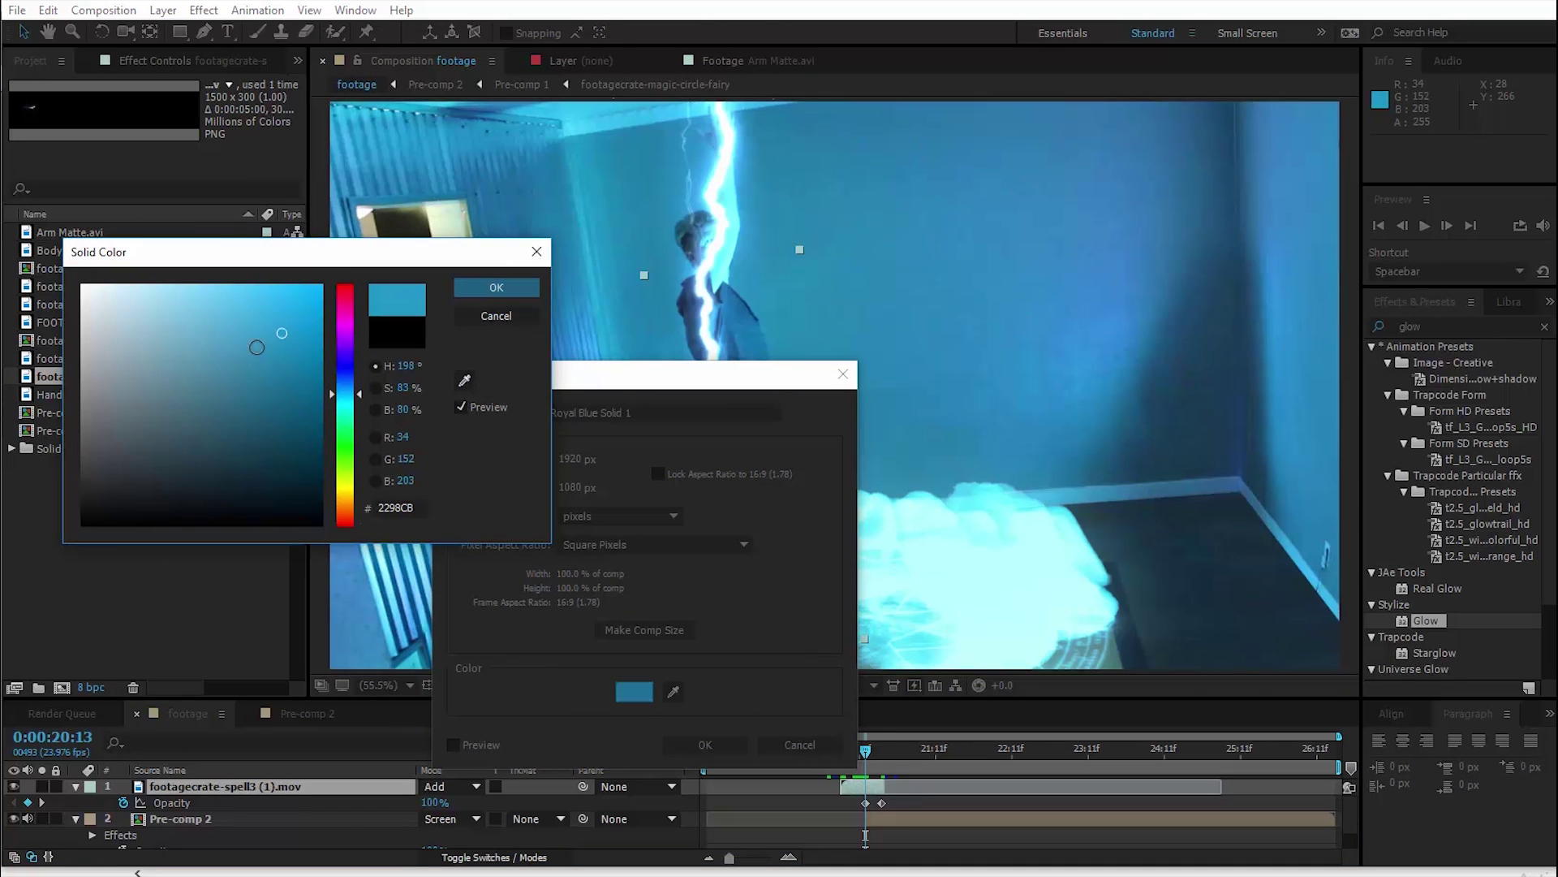
# Shift the blue solid to start at 0:00:20:13 and set its blending mode to Add.
pyautogui.moveTo(814, 784); pyautogui.dragTo(901, 786)
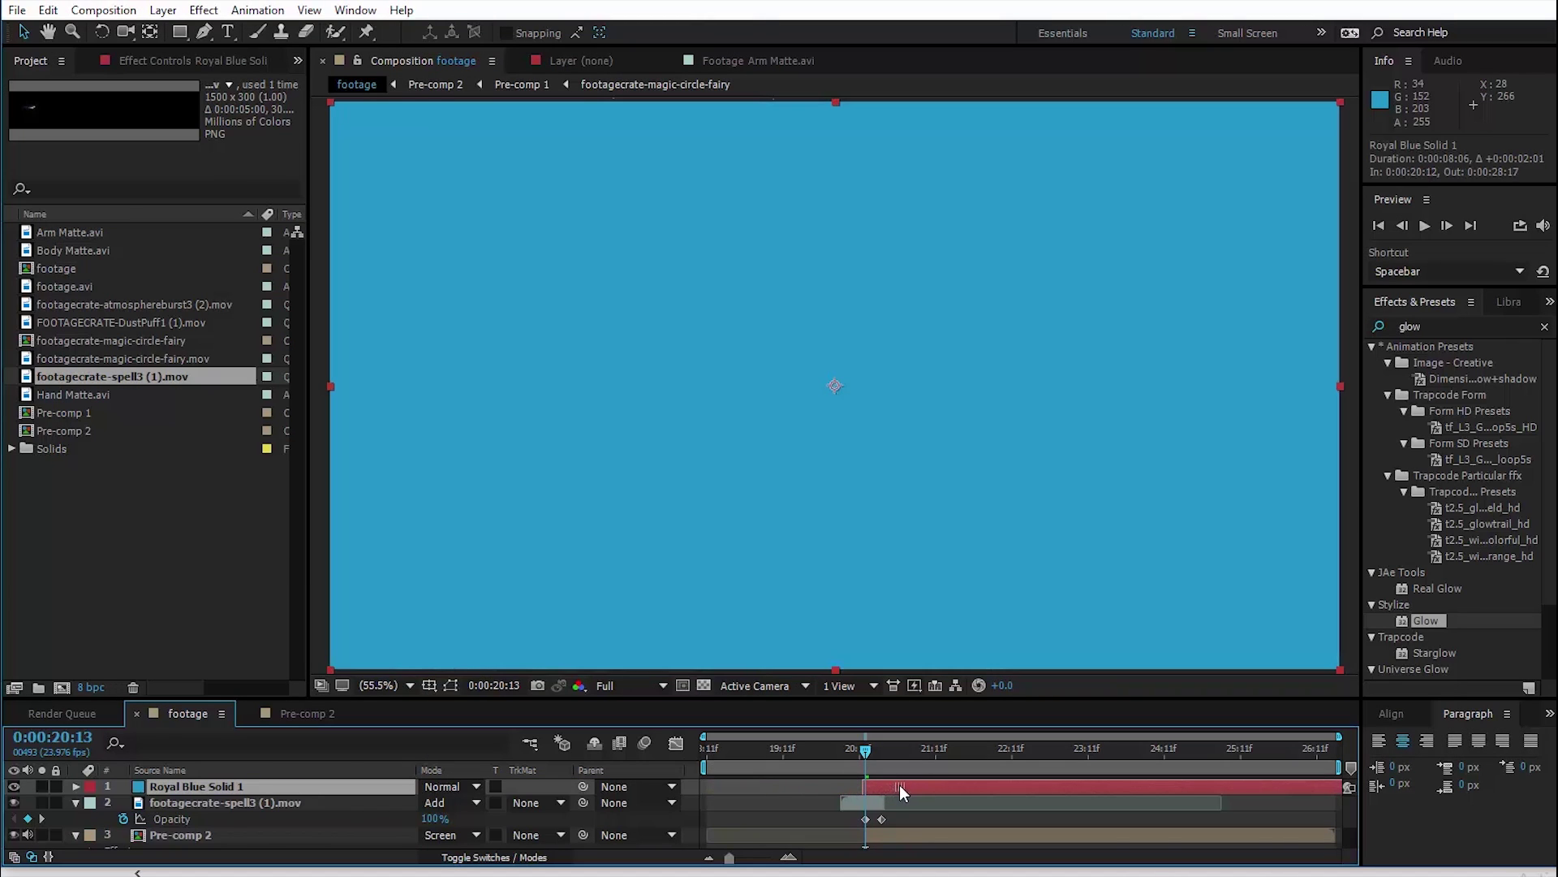
pyautogui.click(450, 786)
pyautogui.click(560, 331)
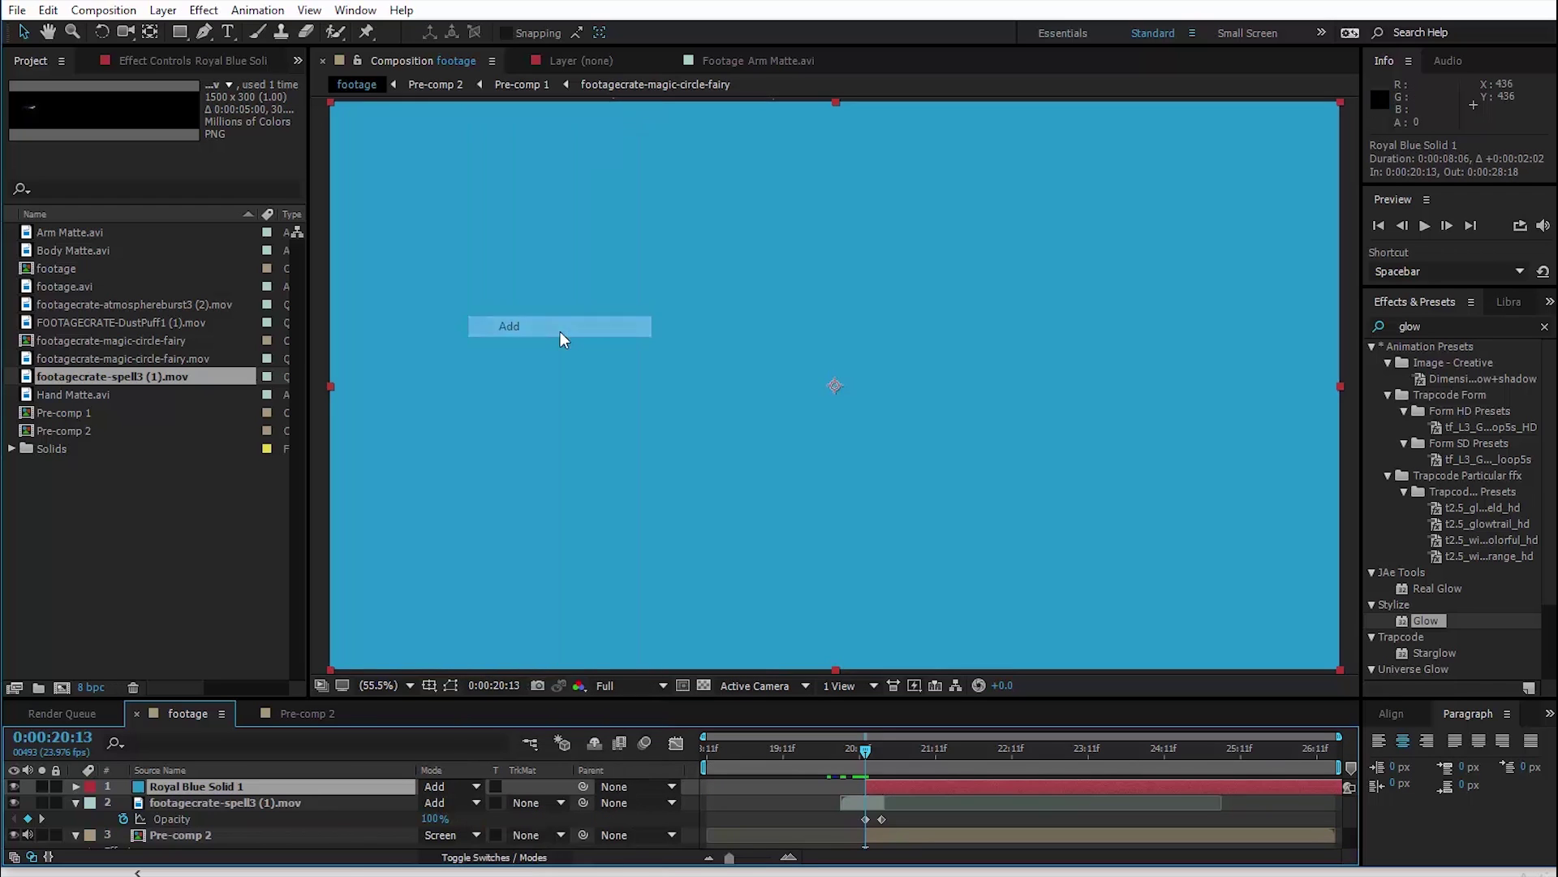
# Keyframe the blue solid's opacity from 44% at 0:00:20:13 to 0% at 0:00:20:17 and preview the flash.
pyautogui.press('t')
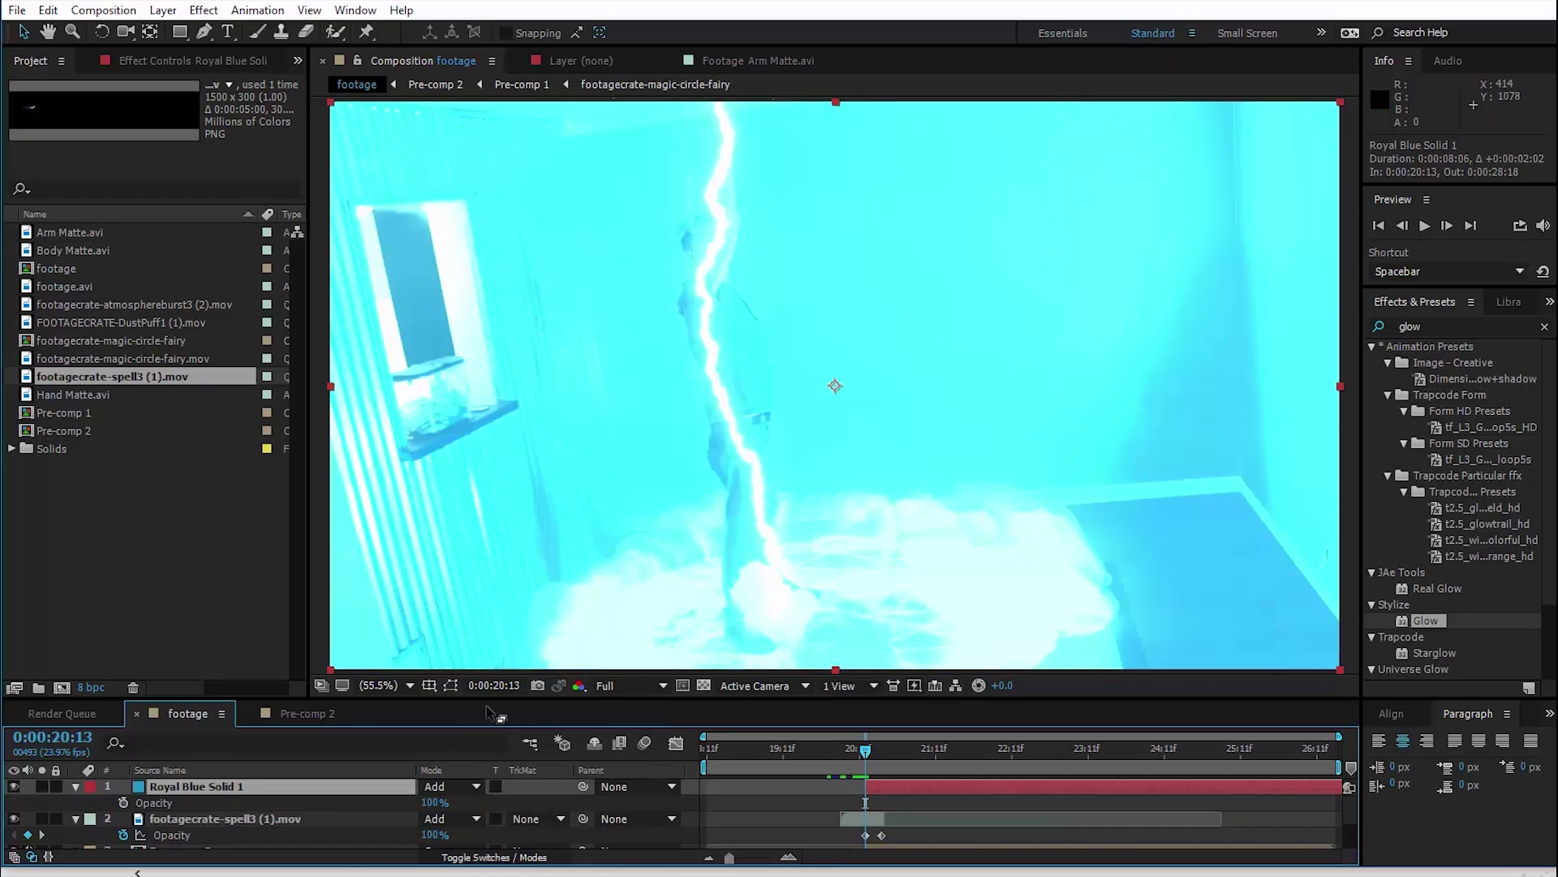
pyautogui.moveTo(436, 811); pyautogui.dragTo(377, 804)
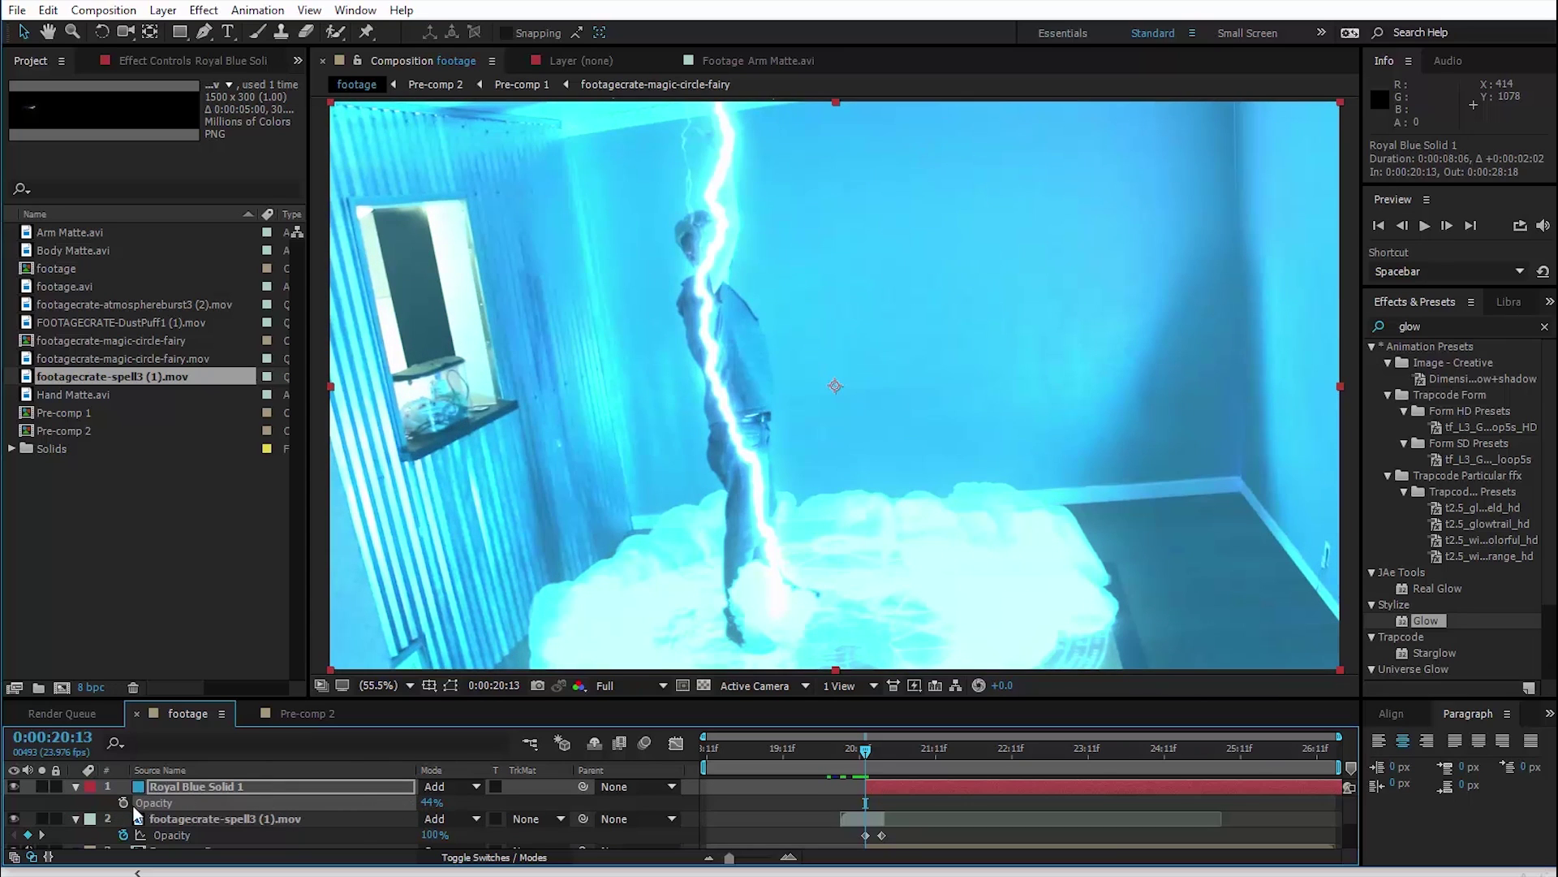
pyautogui.press('pagedown')
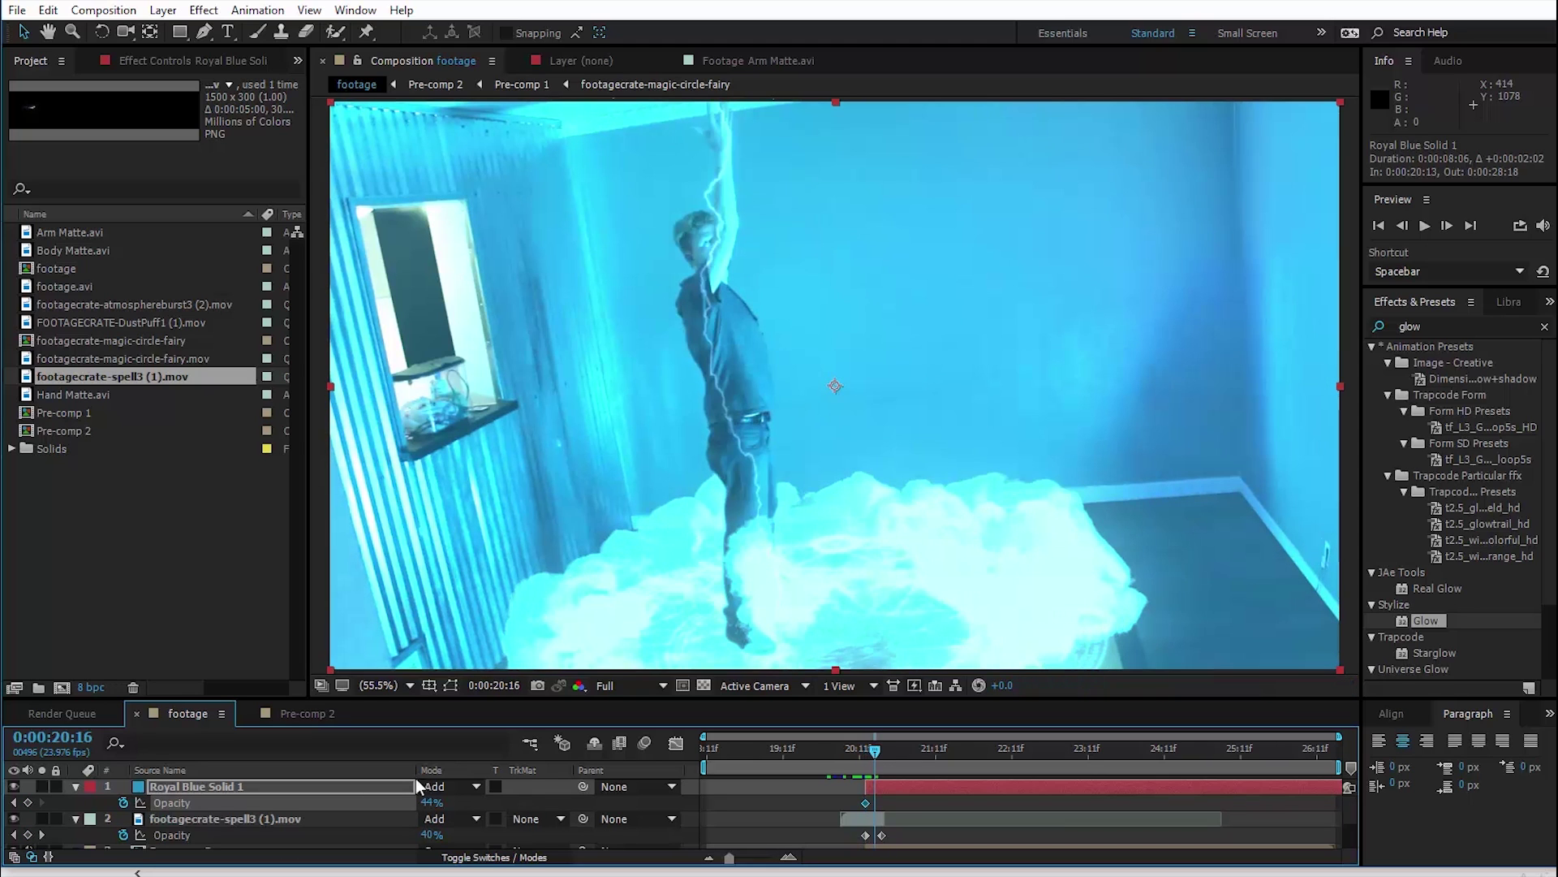
pyautogui.moveTo(430, 802); pyautogui.dragTo(214, 774)
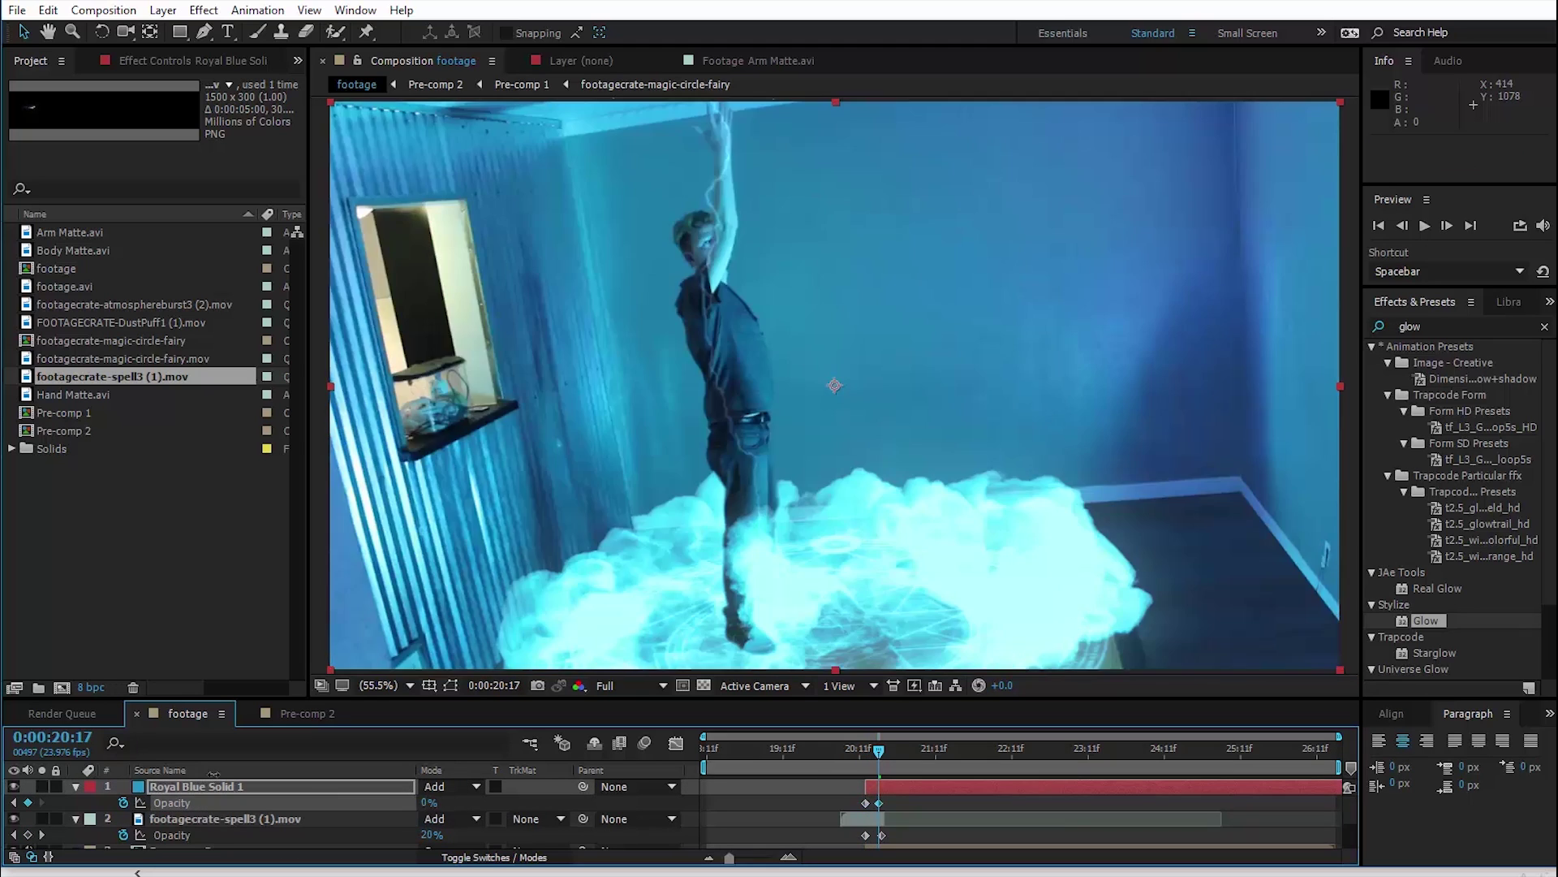
pyautogui.press('space')
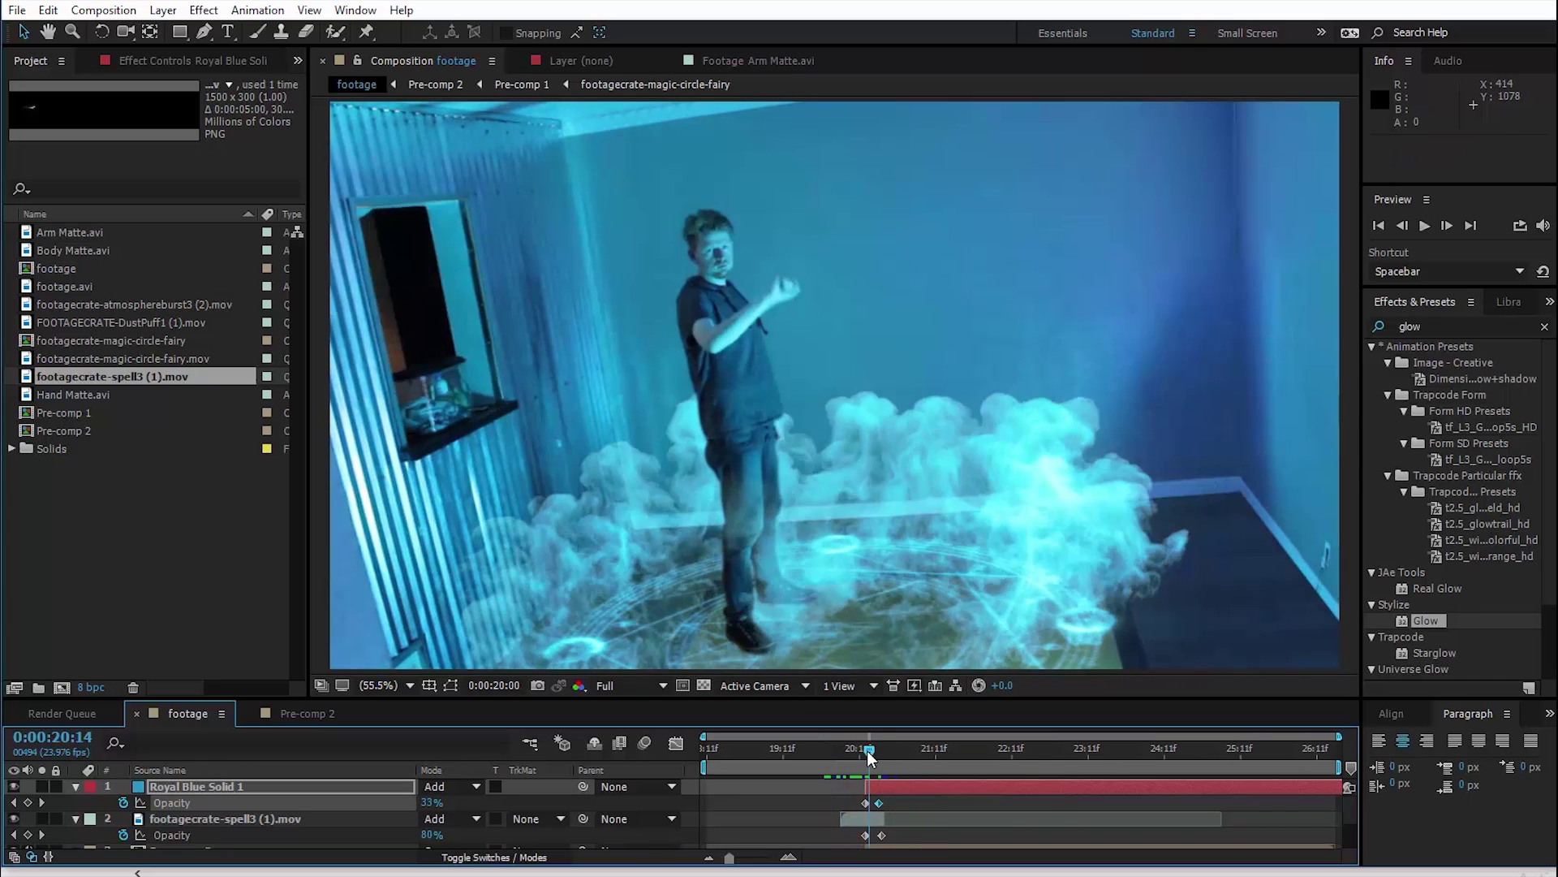
# Hide the blue solid, the spell3 lightning and Pre-comp 2 so only footage.avi shows.
pyautogui.click(865, 750)
pyautogui.moveTo(865, 751); pyautogui.dragTo(838, 641)
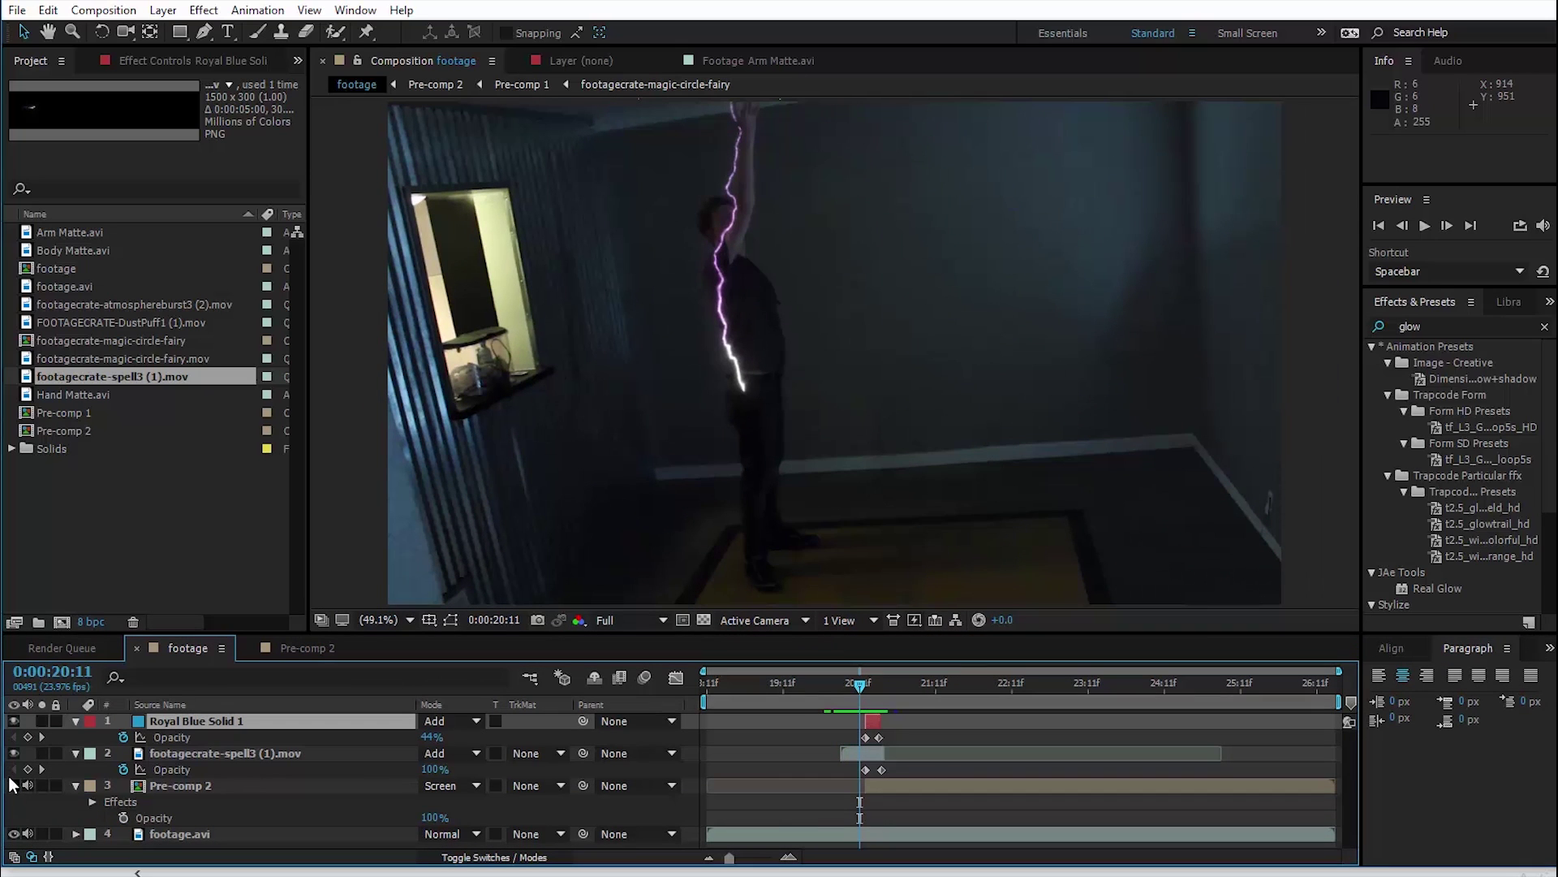
pyautogui.click(14, 753)
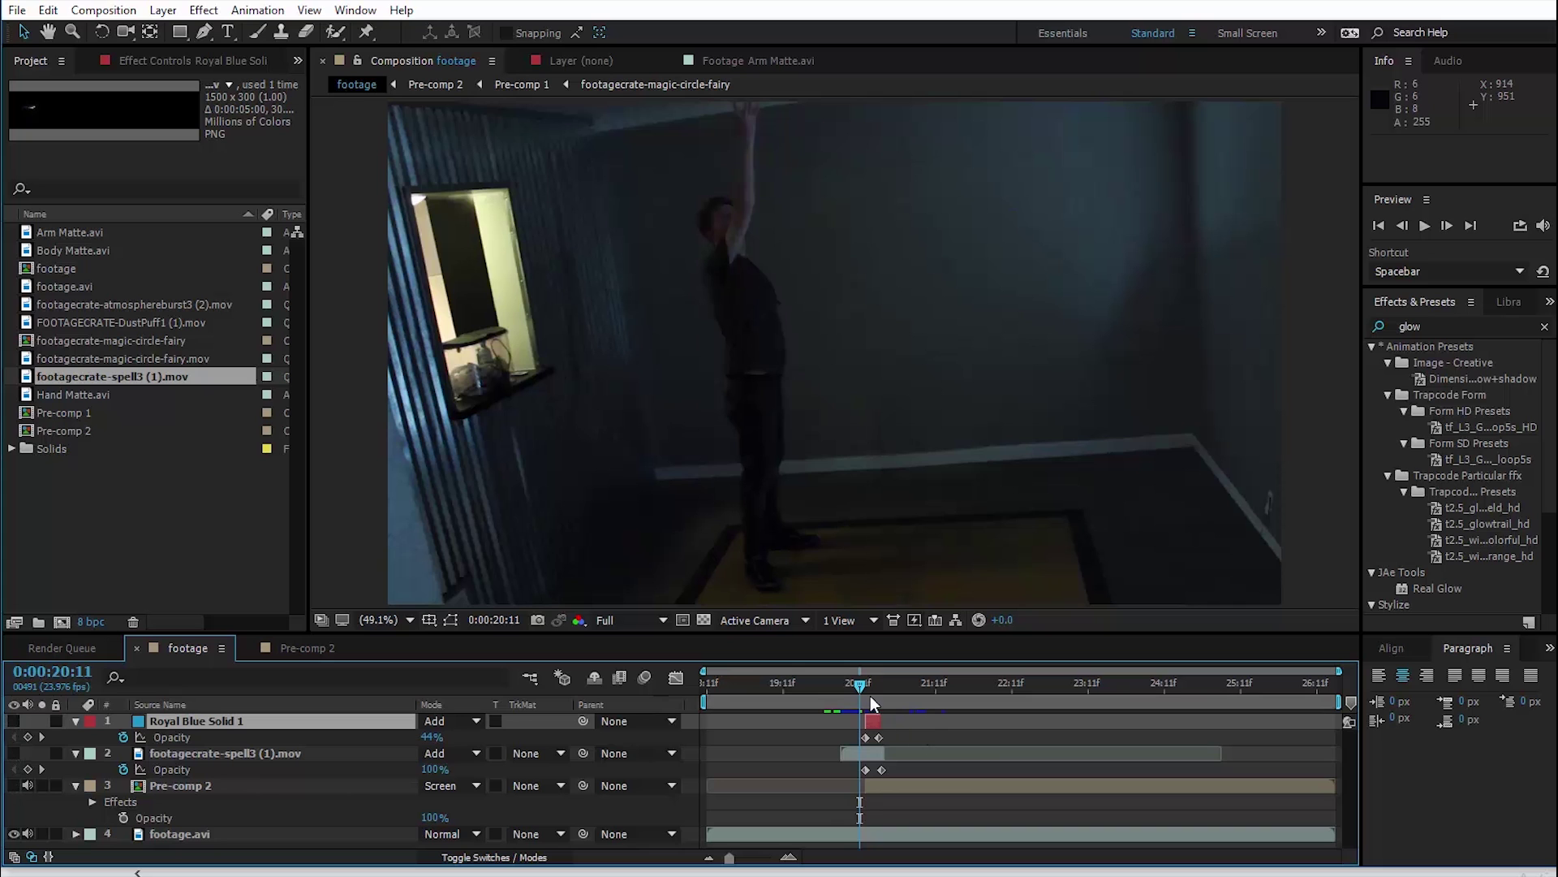
# At 0:00:21:18, where the hand reaches out, add a null object named Hand Track and trim its start to that frame.
pyautogui.moveTo(852, 691); pyautogui.dragTo(942, 696)
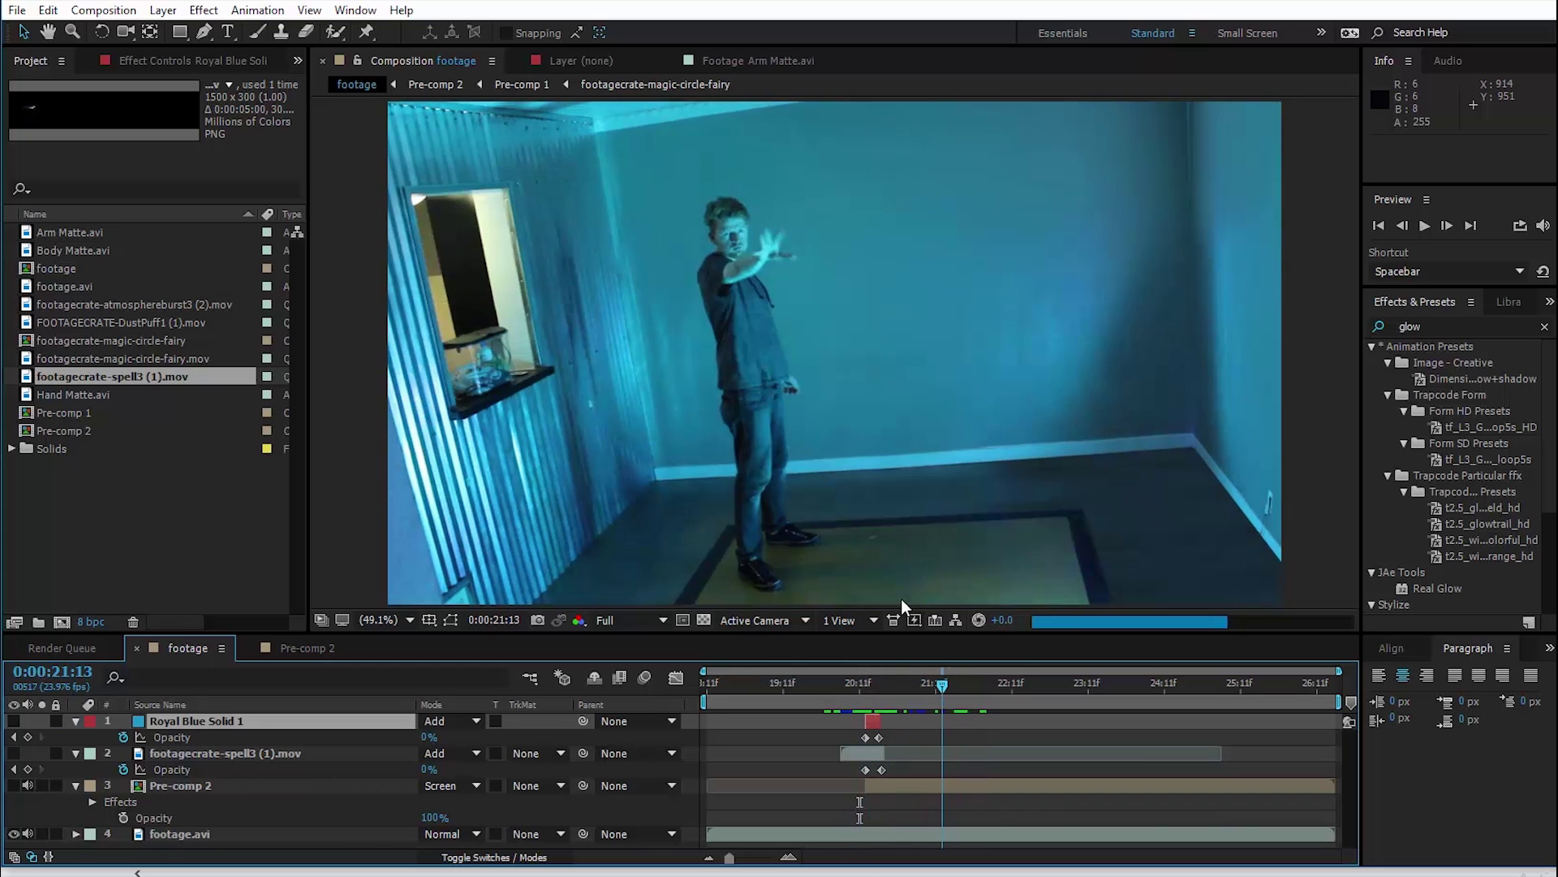
pyautogui.scroll(1, 860, 371)
pyautogui.scroll(2, 860, 370)
pyautogui.moveTo(740, 255); pyautogui.dragTo(866, 490)
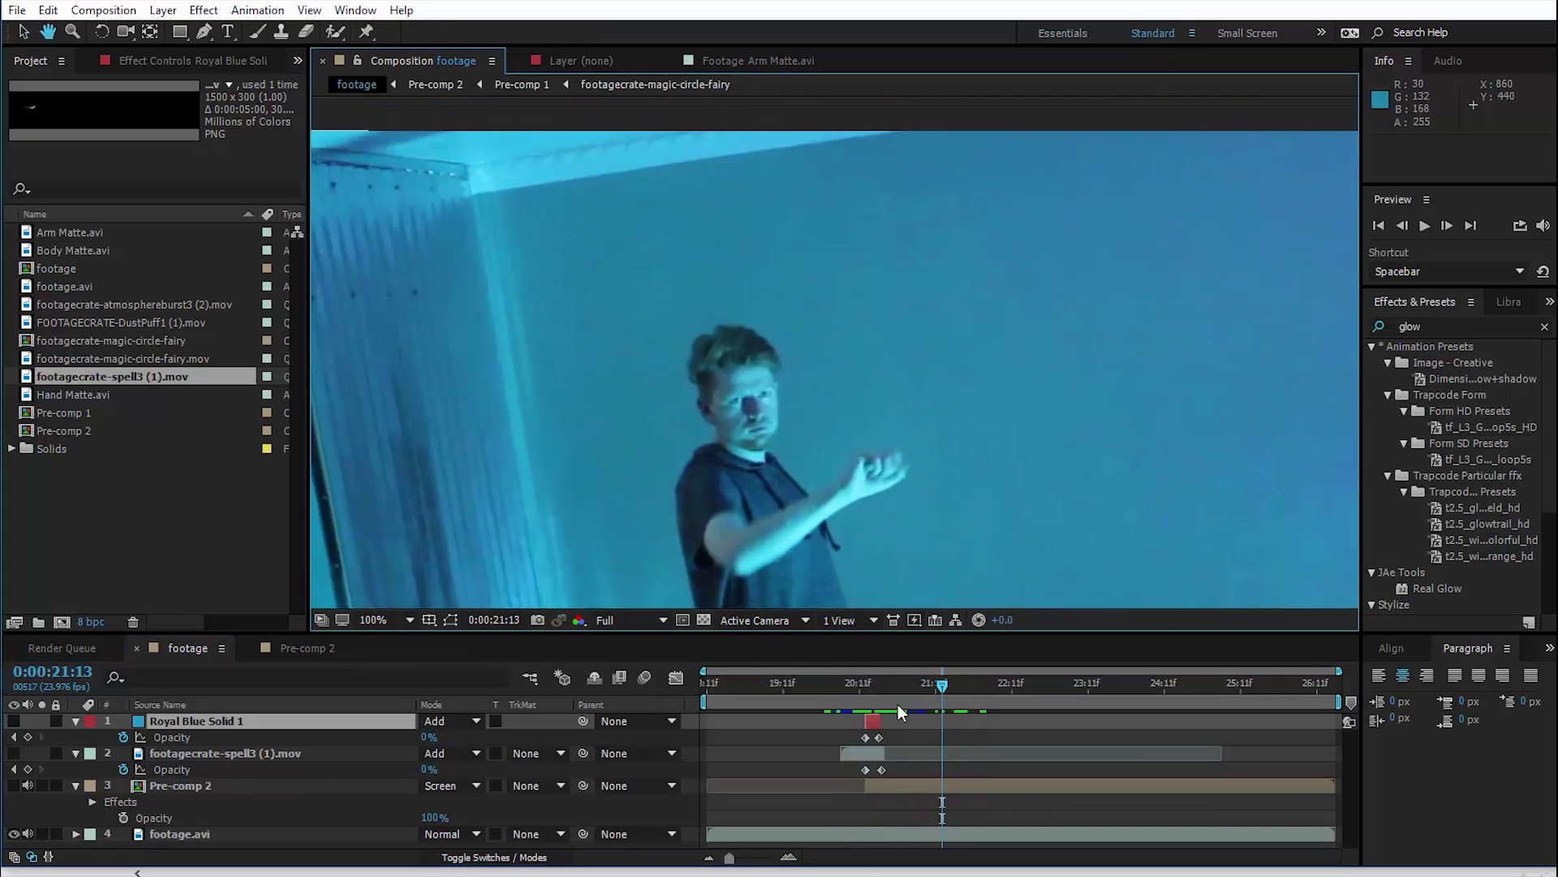
pyautogui.moveTo(936, 688)
pyautogui.mouseDown()
pyautogui.moveTo(1039, 690)
pyautogui.moveTo(956, 690)
pyautogui.mouseUp()
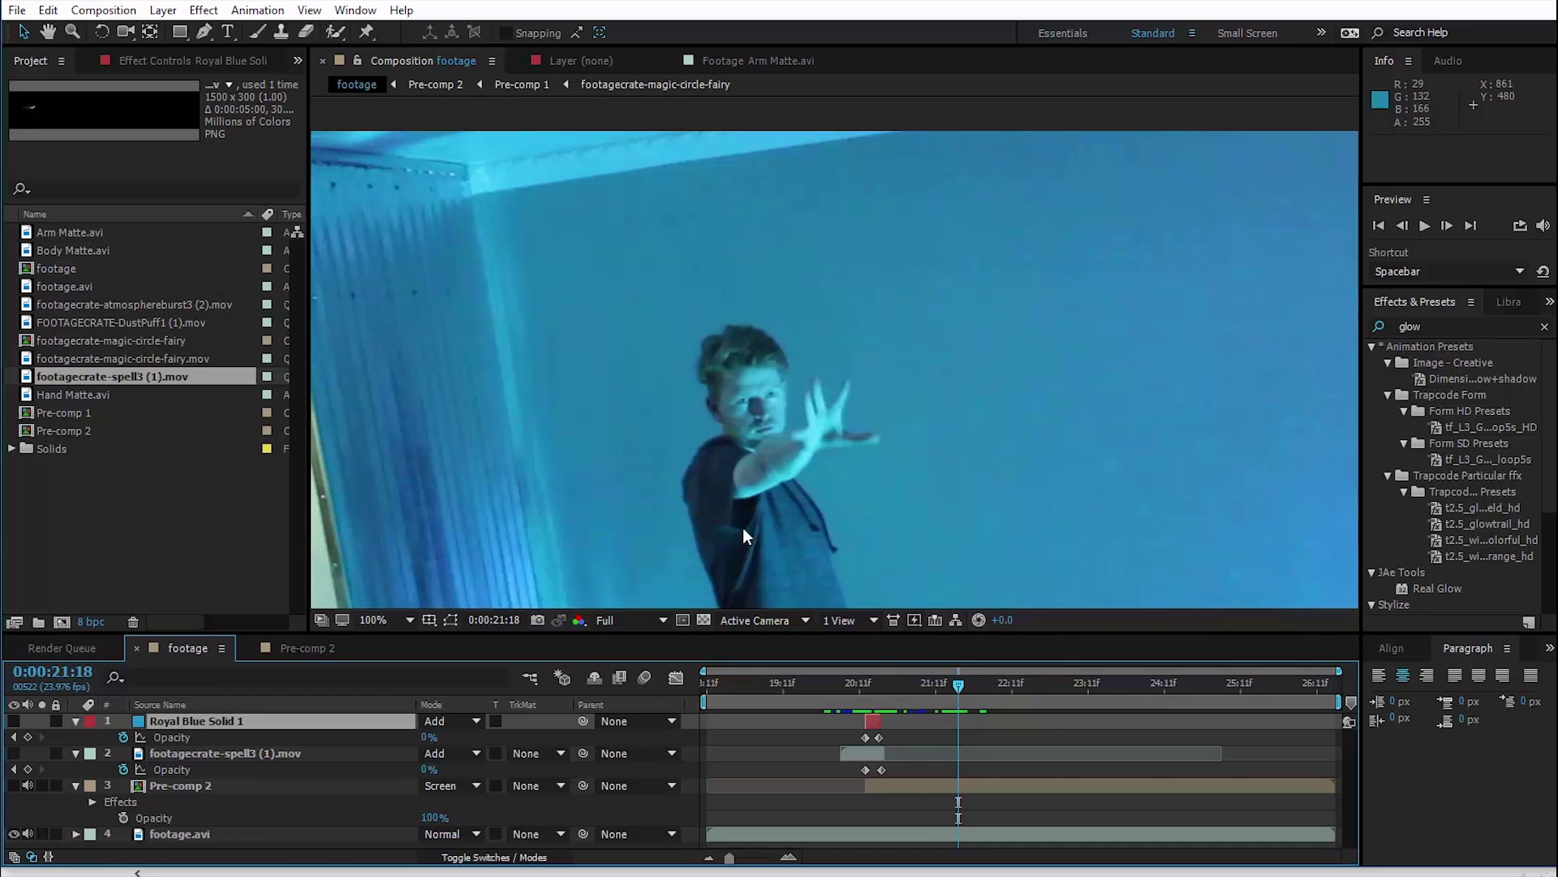
pyautogui.click(163, 10)
pyautogui.moveTo(194, 32)
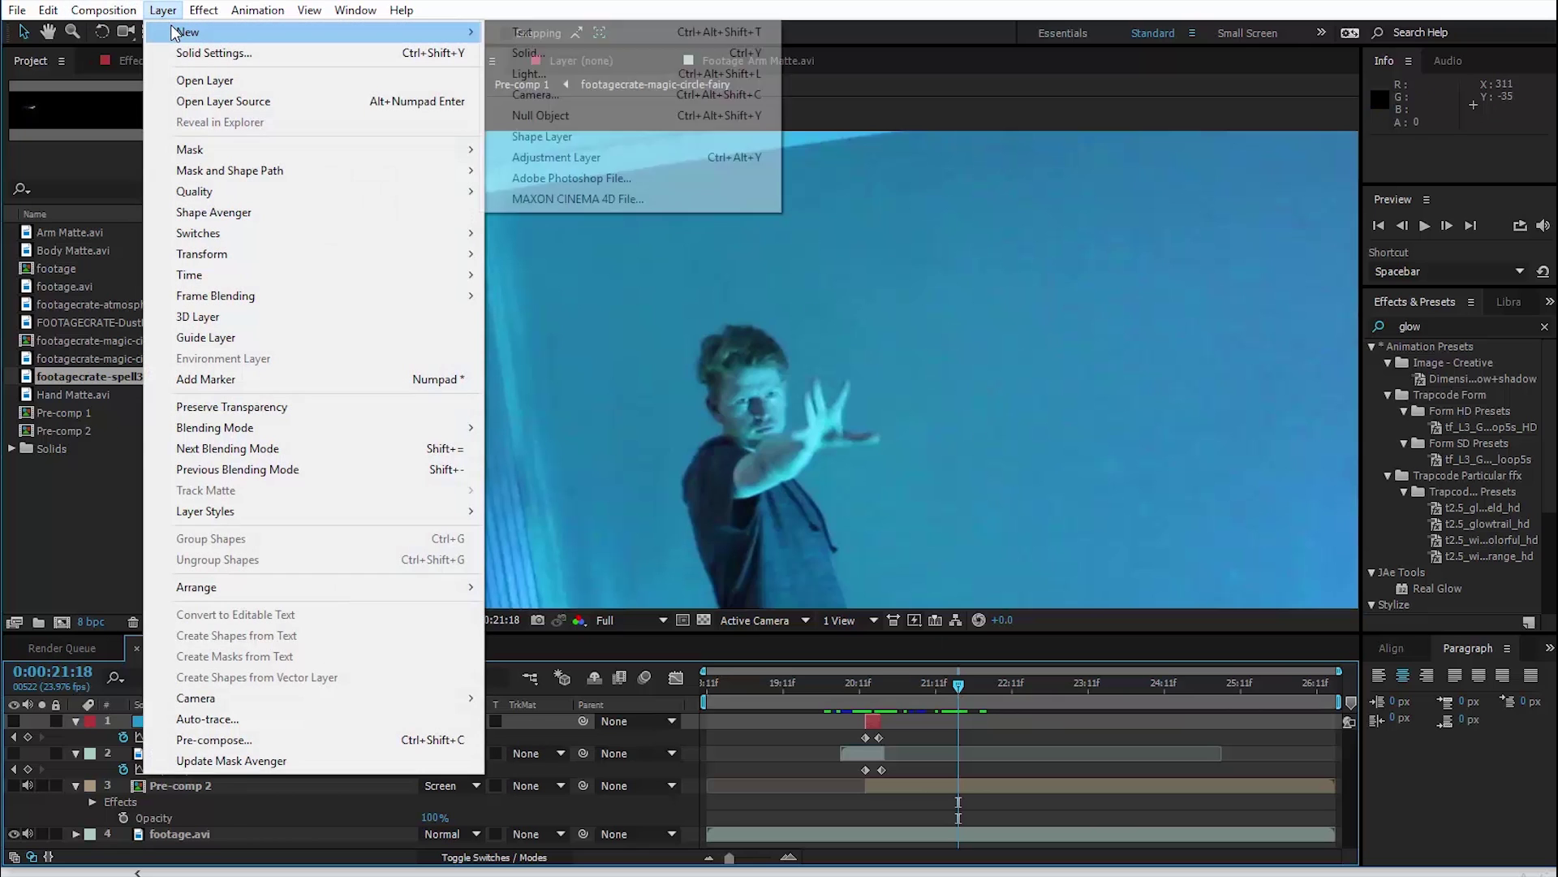
pyautogui.click(584, 116)
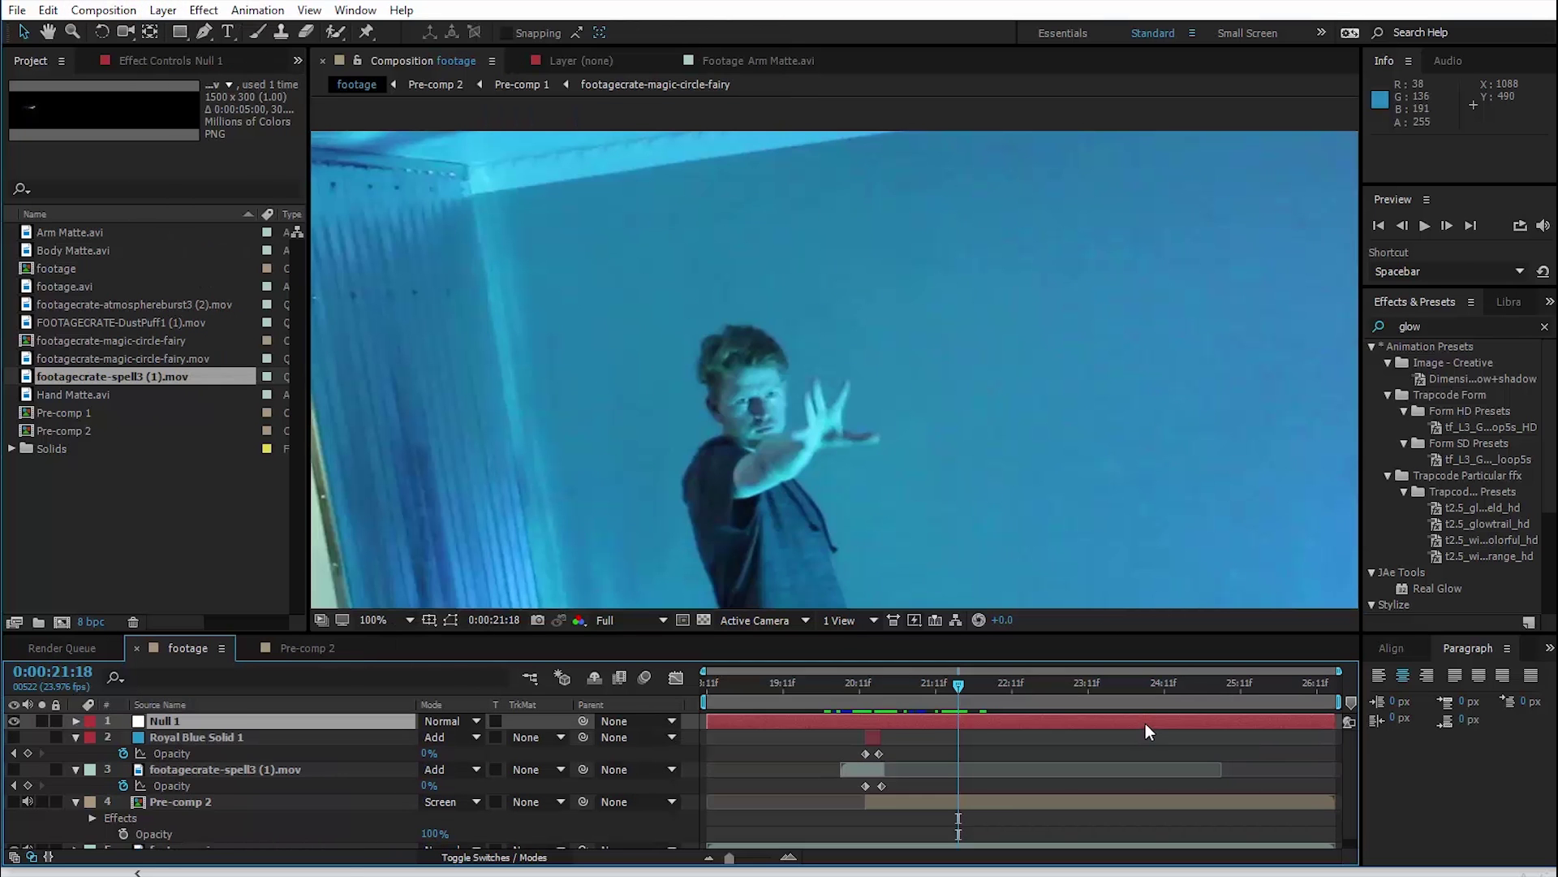
pyautogui.press('Return')
pyautogui.write('Hand Track')
pyautogui.press('Return')
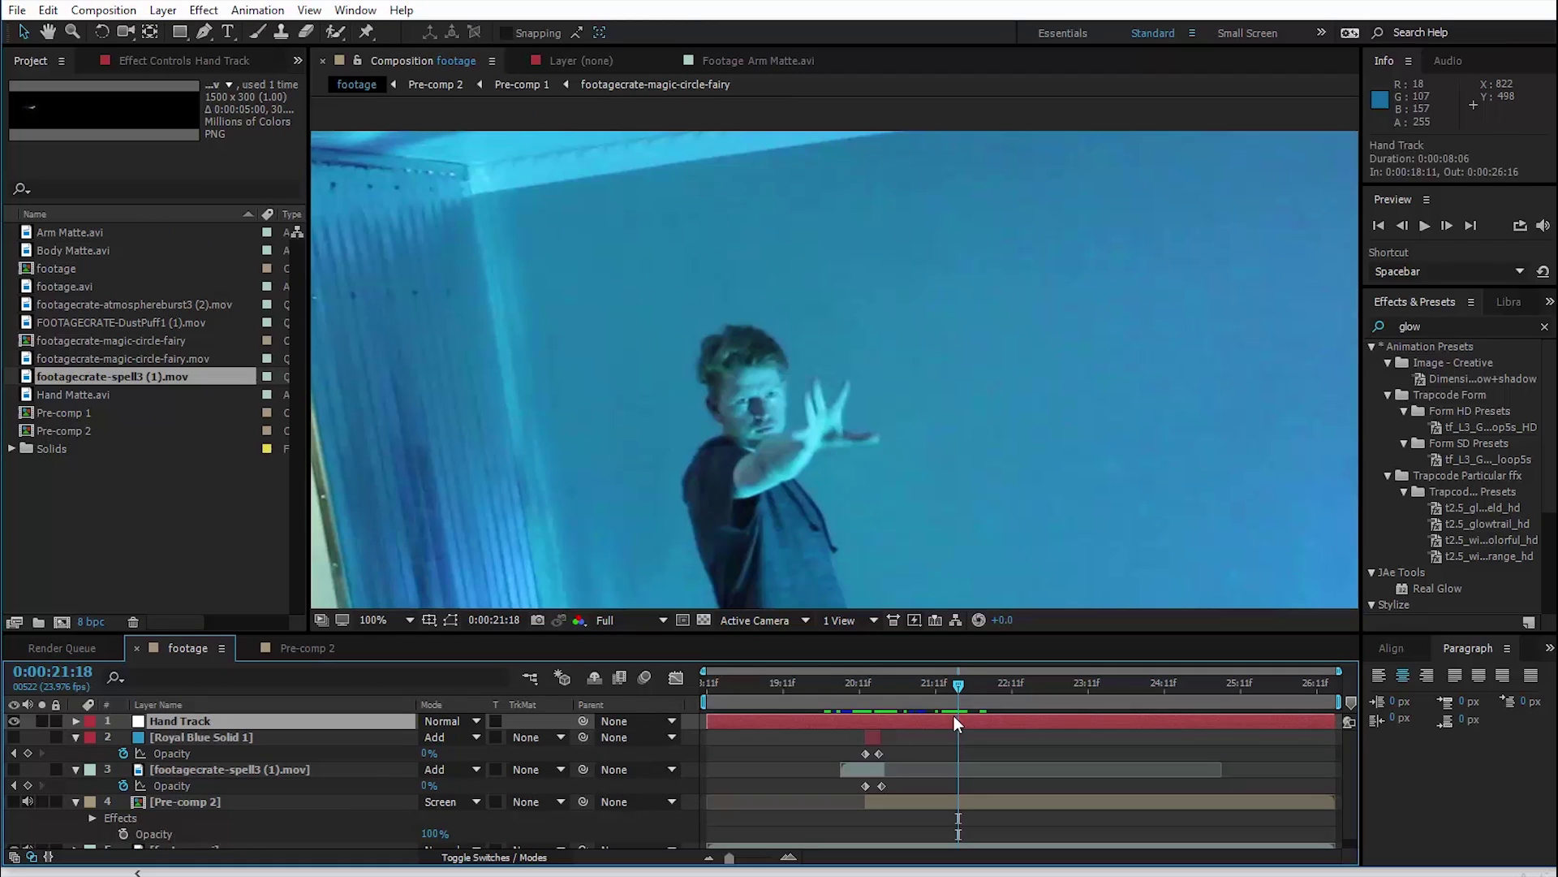
pyautogui.hotkey('alt', '[')
# Start a motion track on the footage.avi layer using the Tracker.
pyautogui.scroll(-1, 343, 792)
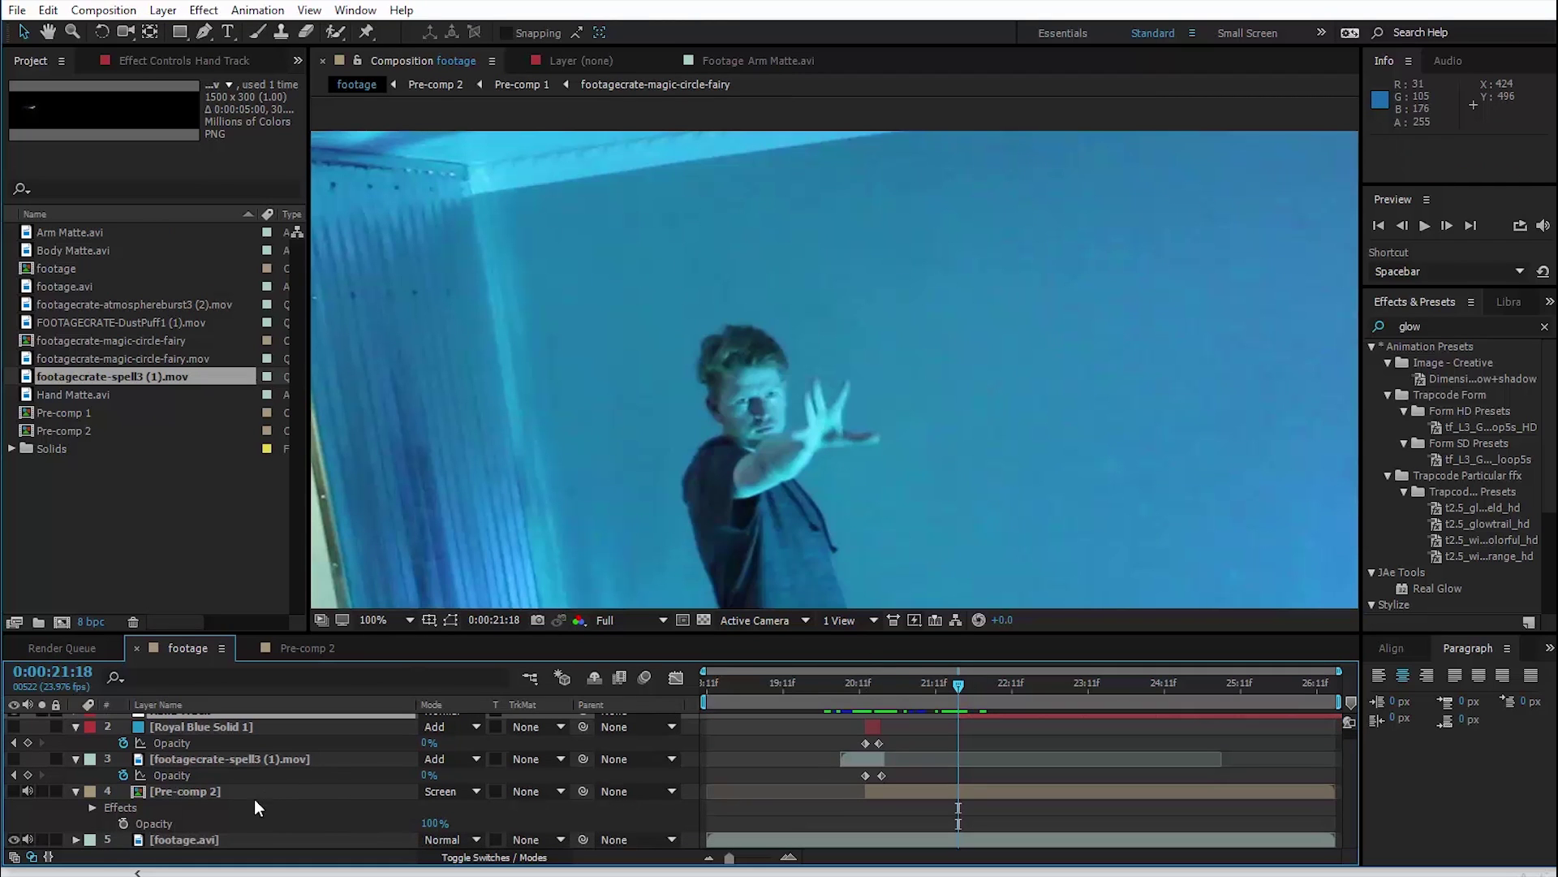
pyautogui.click(211, 841)
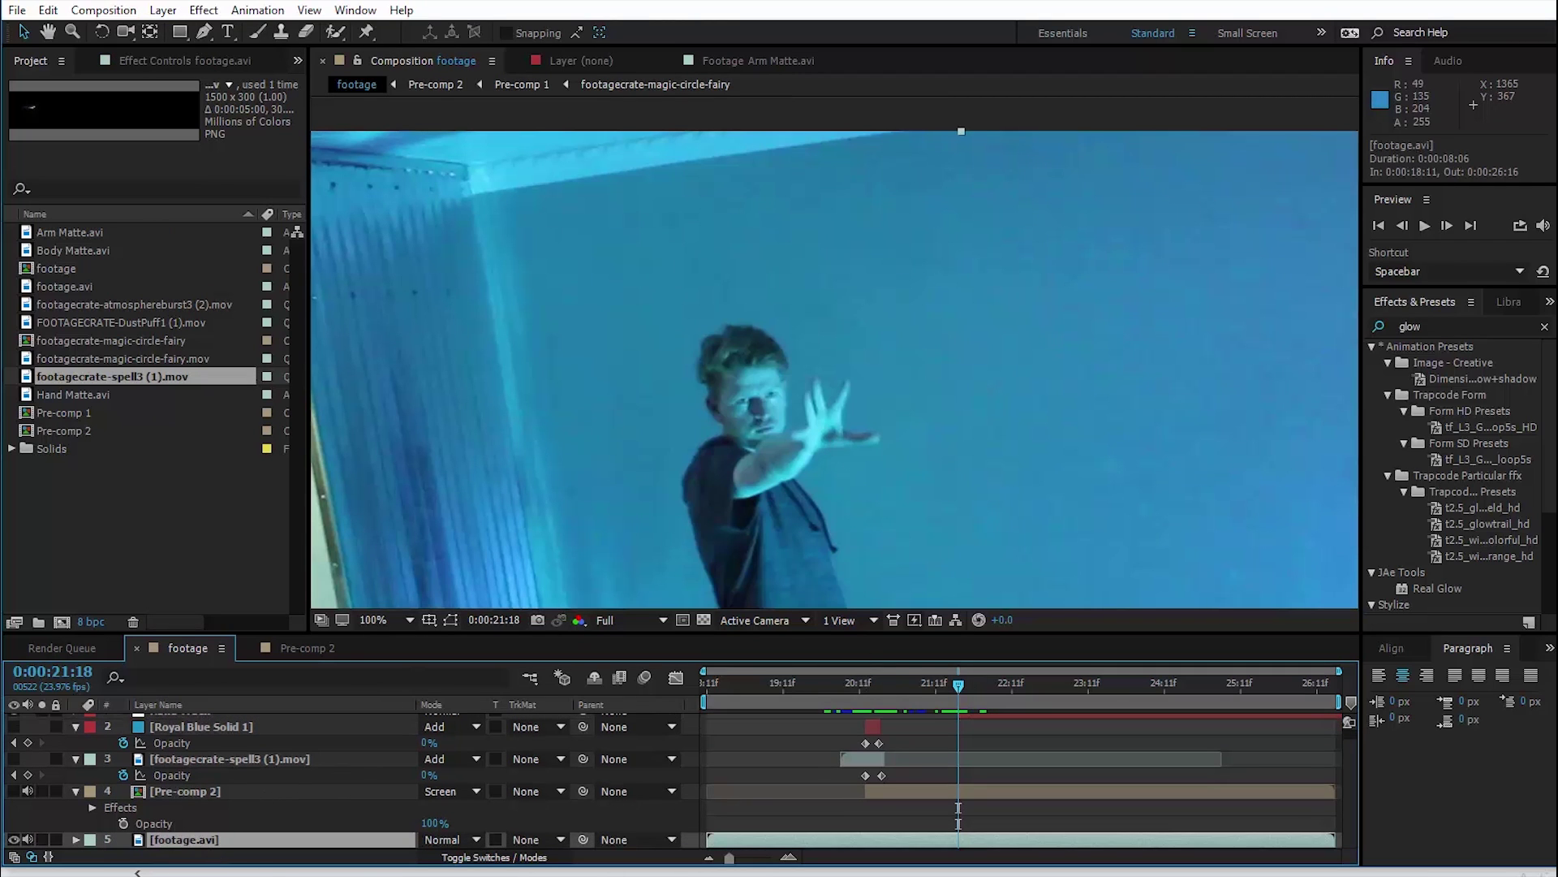
pyautogui.moveTo(1360, 426)
pyautogui.mouseDown()
pyautogui.moveTo(1287, 431)
pyautogui.moveTo(1331, 428)
pyautogui.mouseUp()
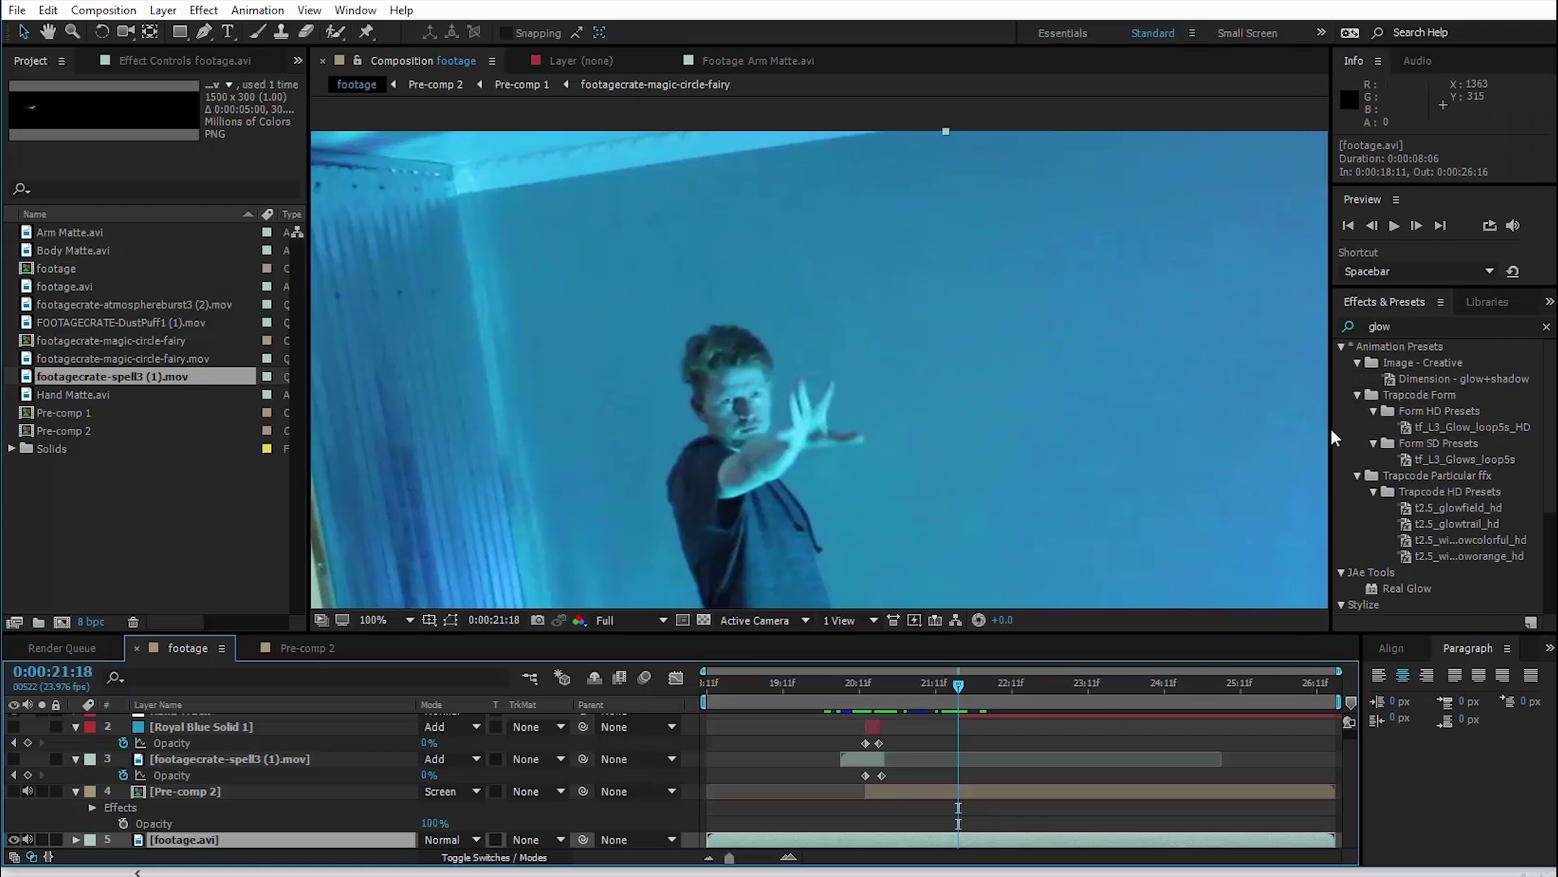
pyautogui.click(352, 10)
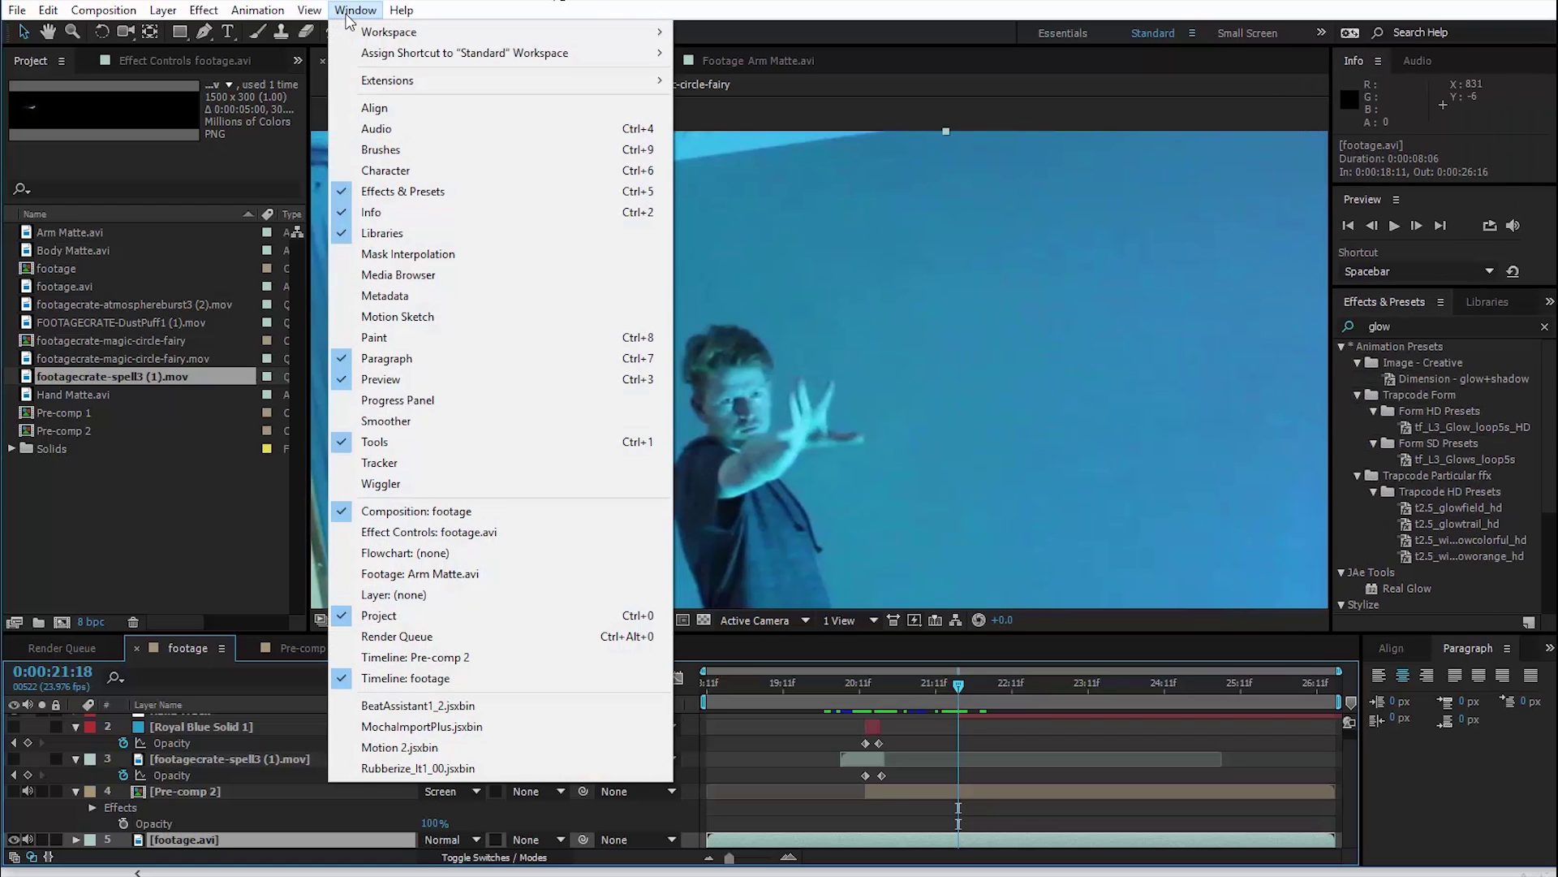
pyautogui.click(435, 463)
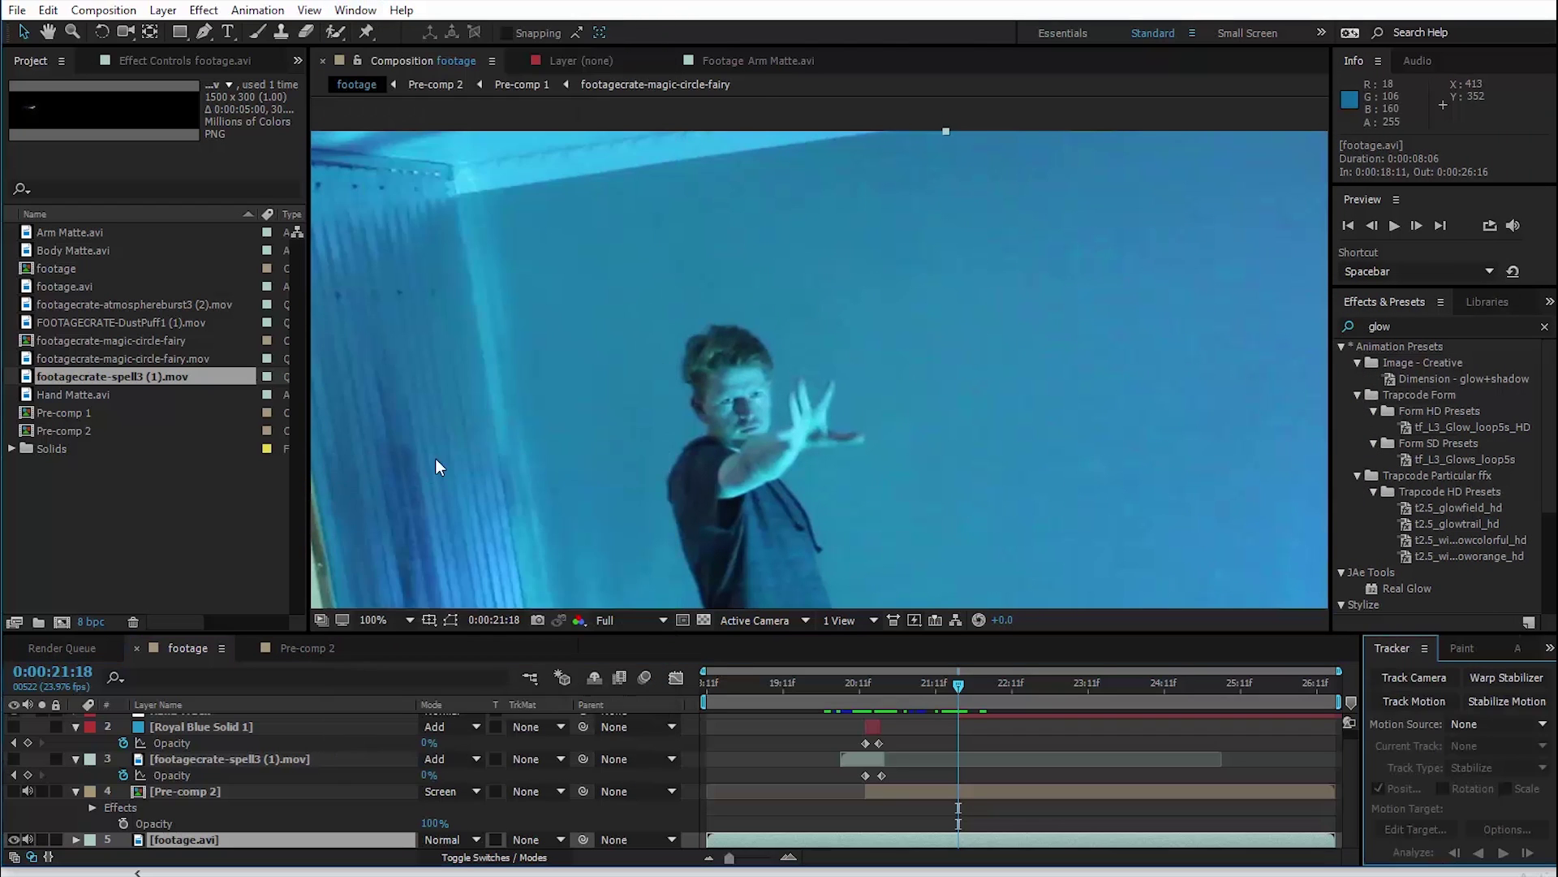
pyautogui.click(1414, 701)
# Place Track Point 1 on the man's outstretched hand and analyze forward from 0:00:21:18 to the clip's end.
pyautogui.middleClick(818, 318)
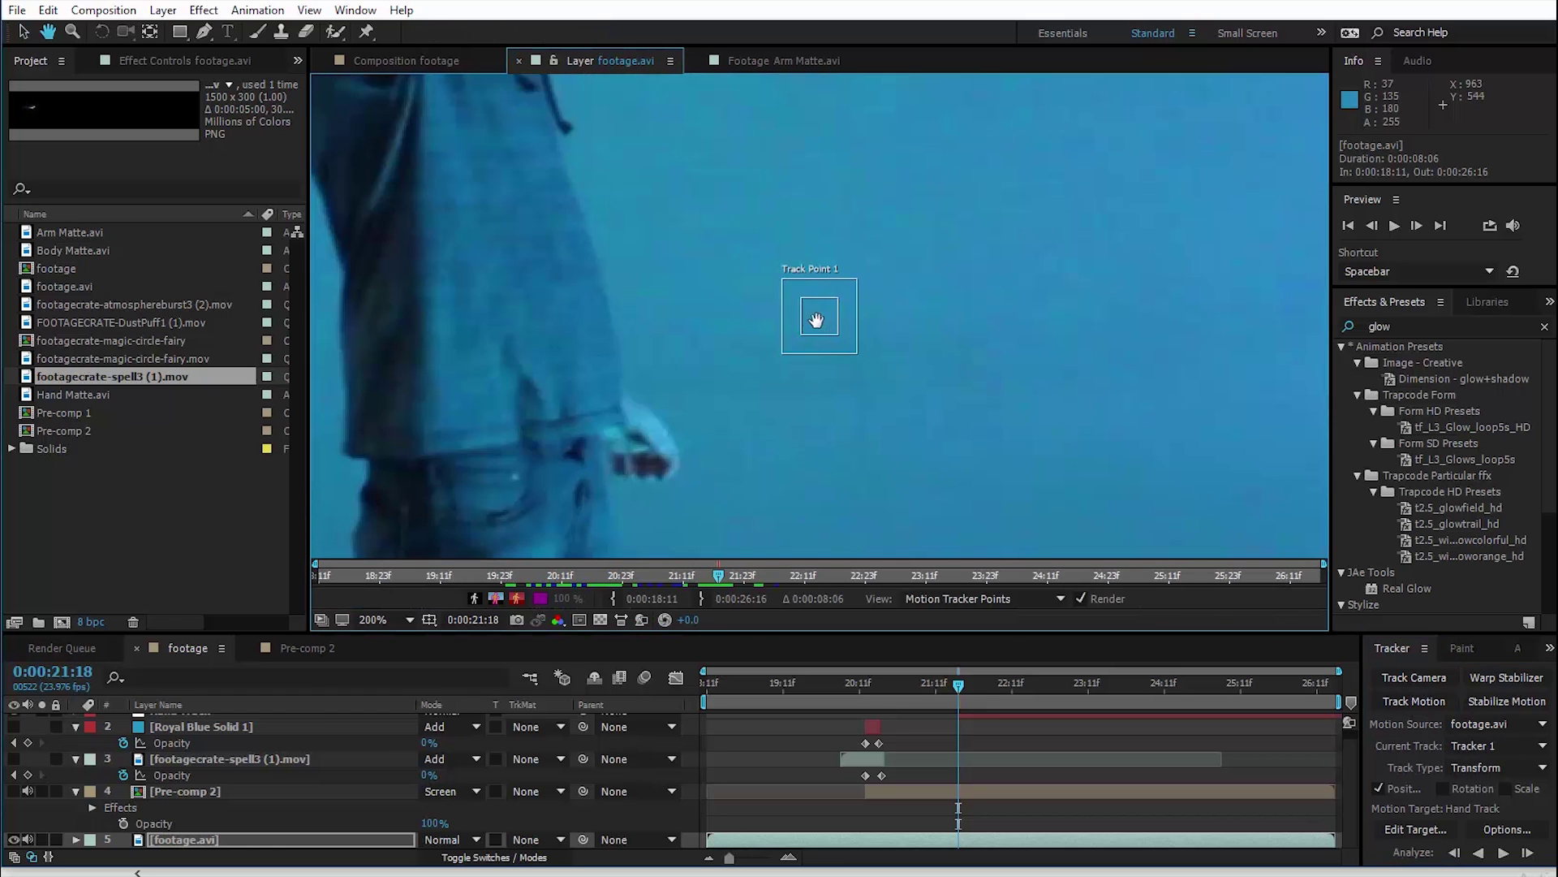
pyautogui.moveTo(818, 318); pyautogui.dragTo(750, 304)
pyautogui.click(1517, 835)
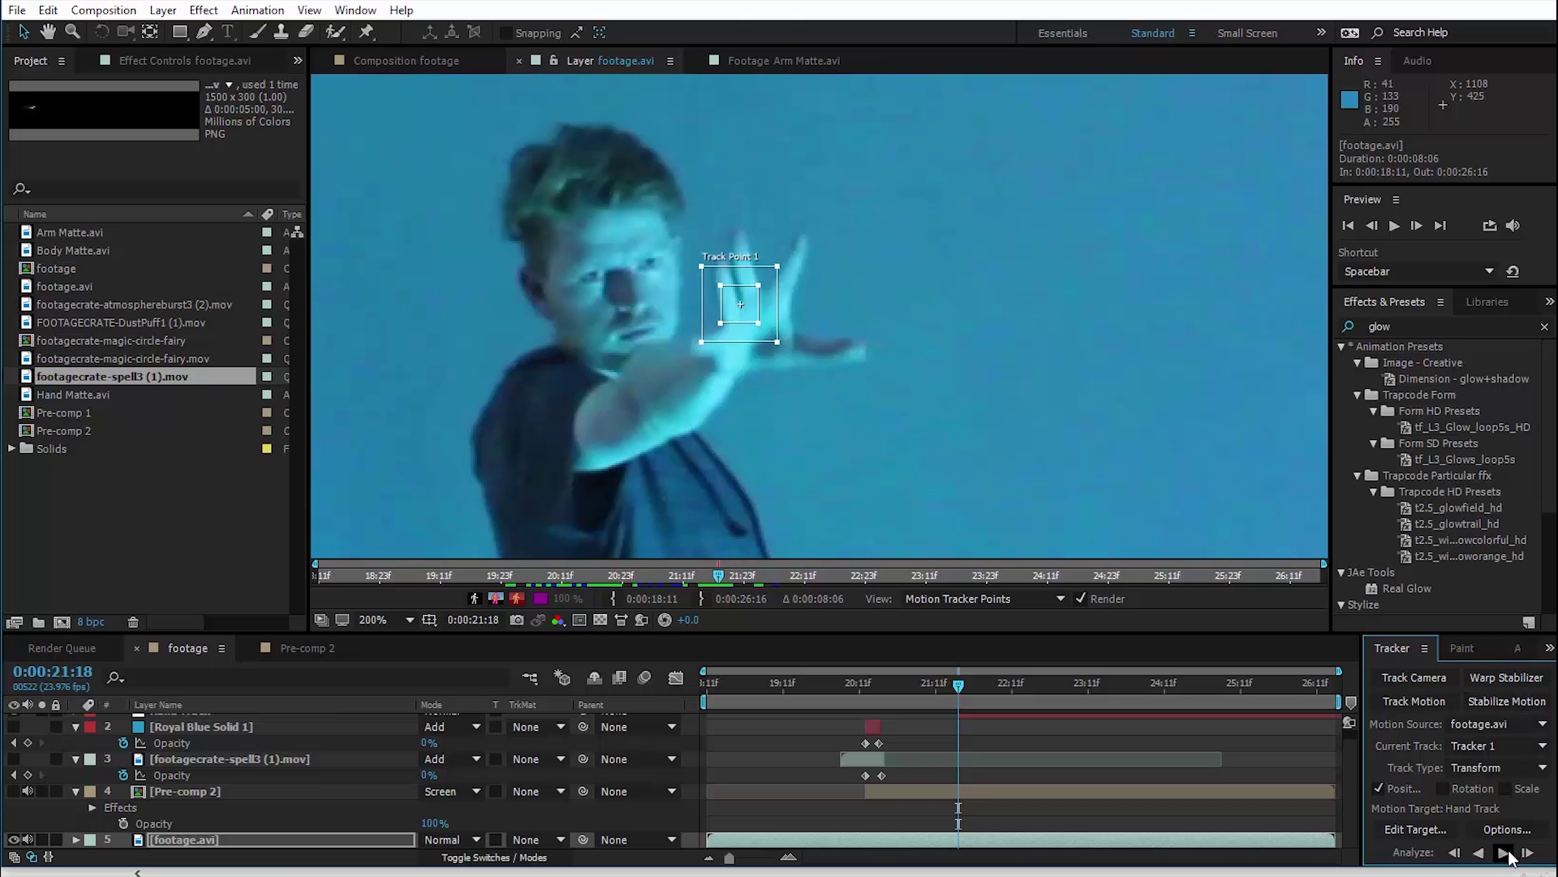
pyautogui.click(1505, 853)
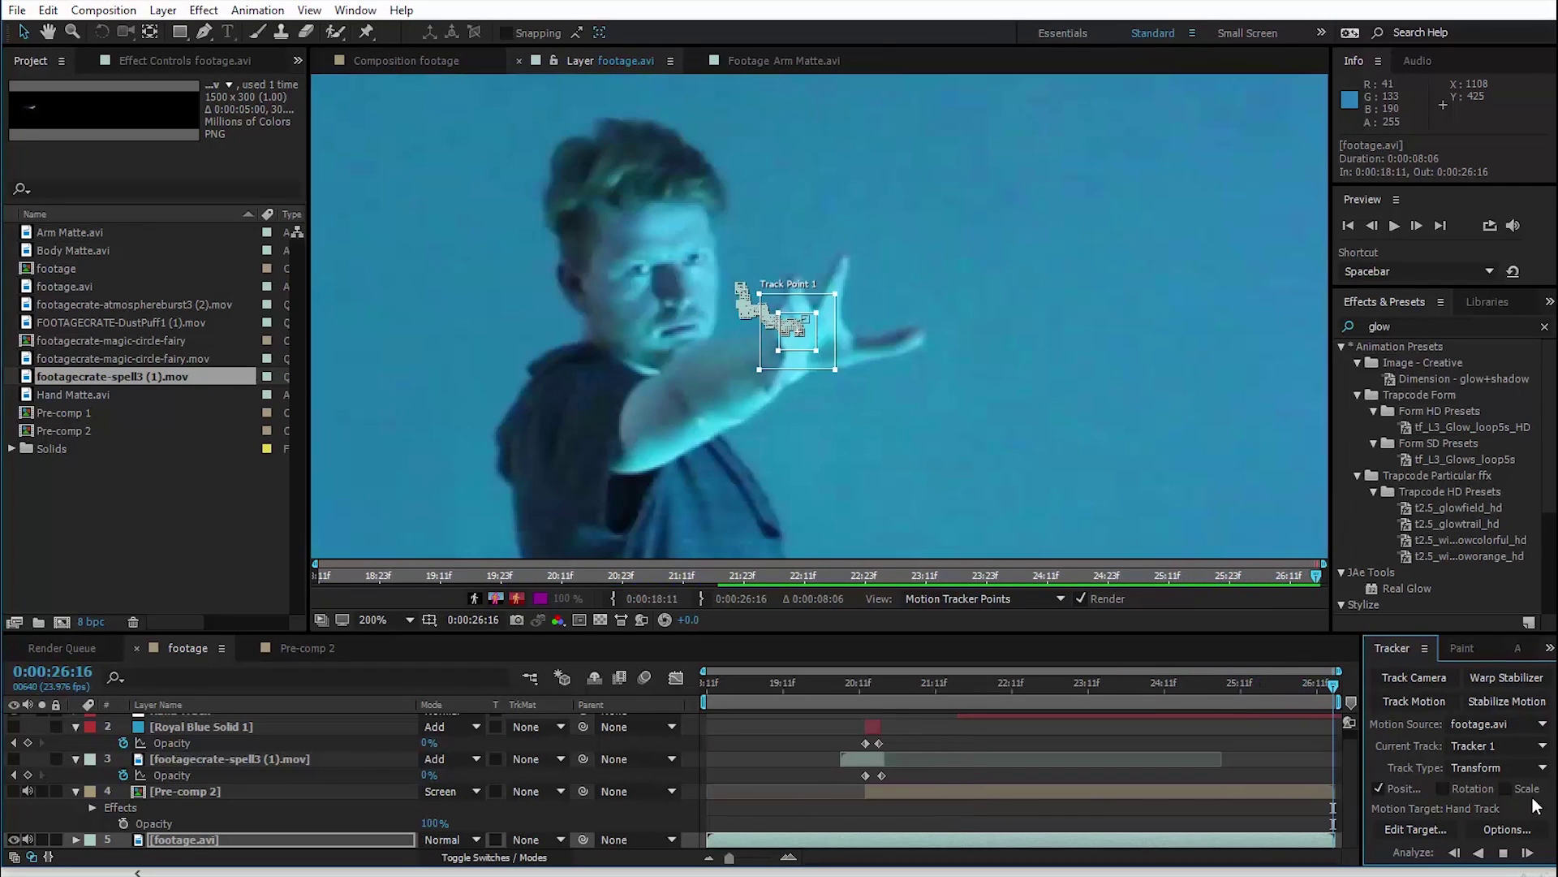
# Delete the stray tracking keyframe that jumps away from the rest of the hand's motion path.
pyautogui.scroll(3, 933, 310)
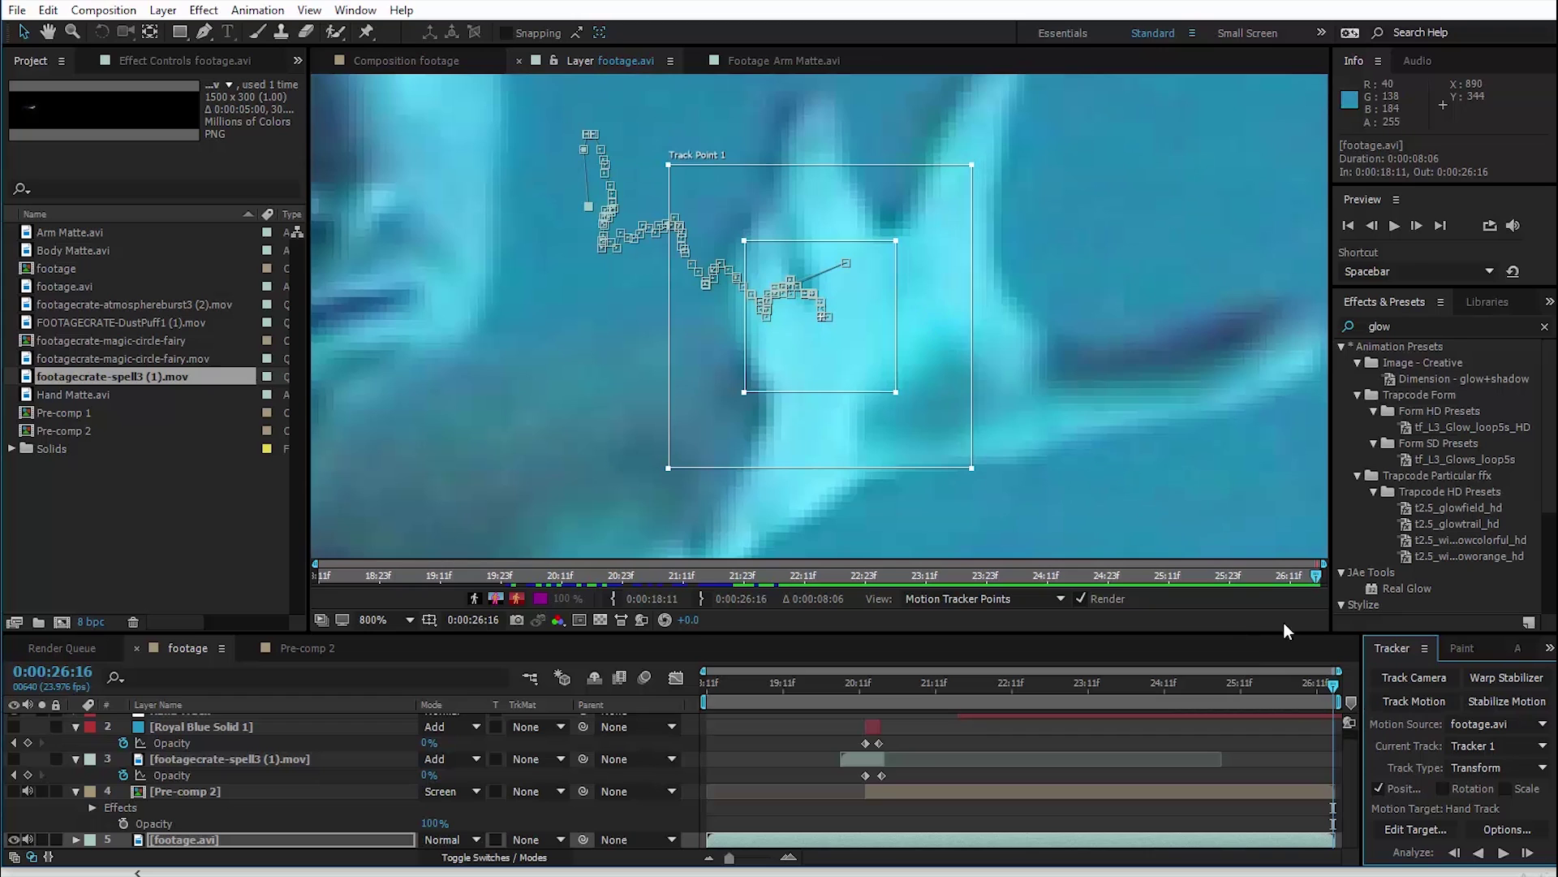
pyautogui.scroll(1, 864, 248)
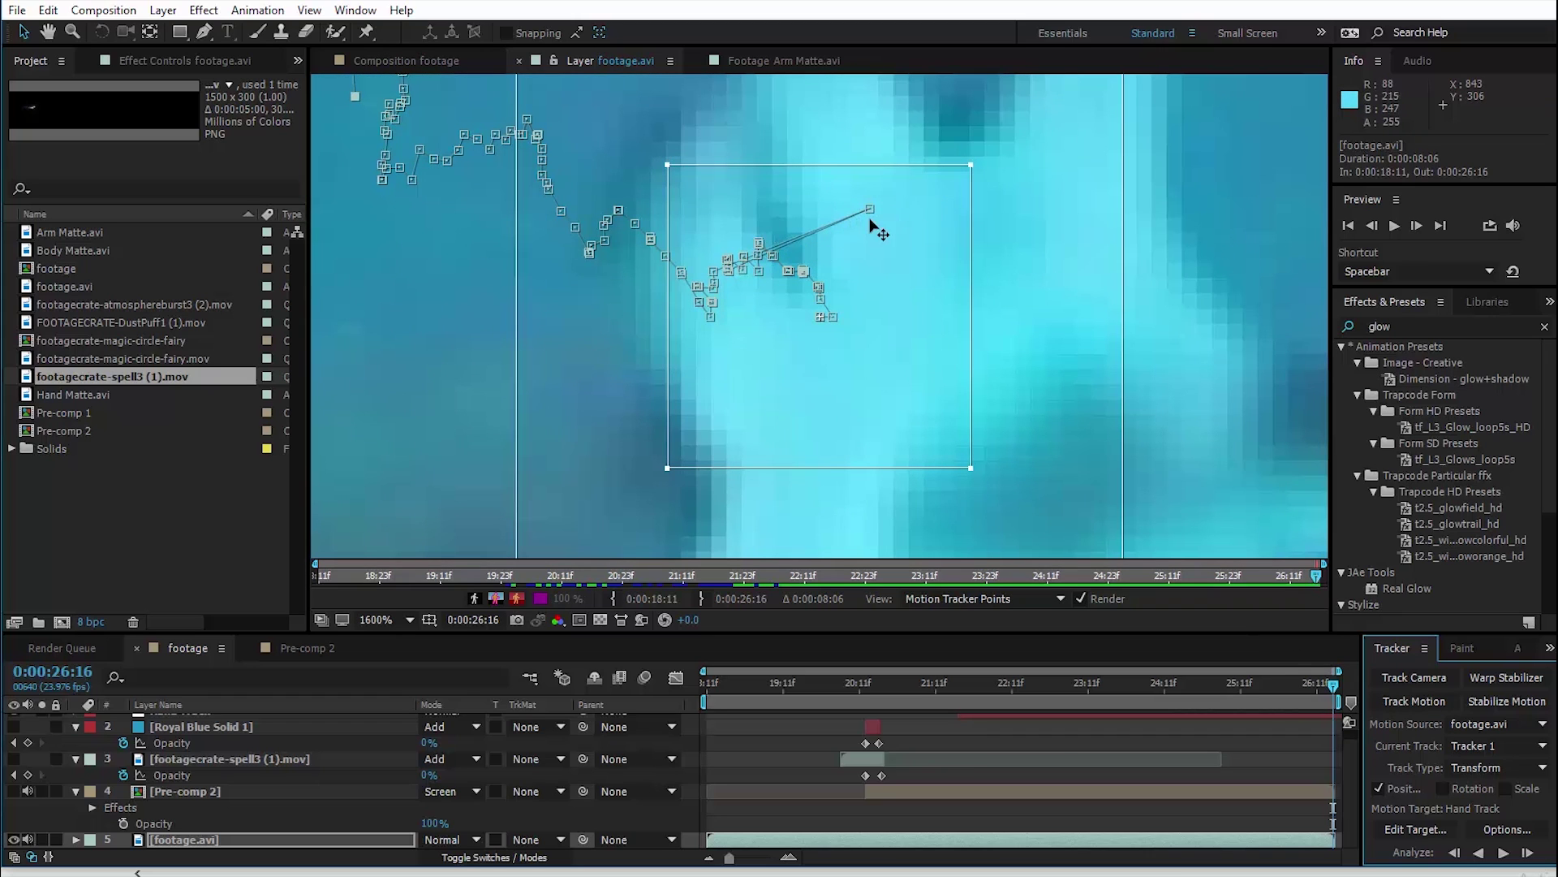
pyautogui.press('Delete')
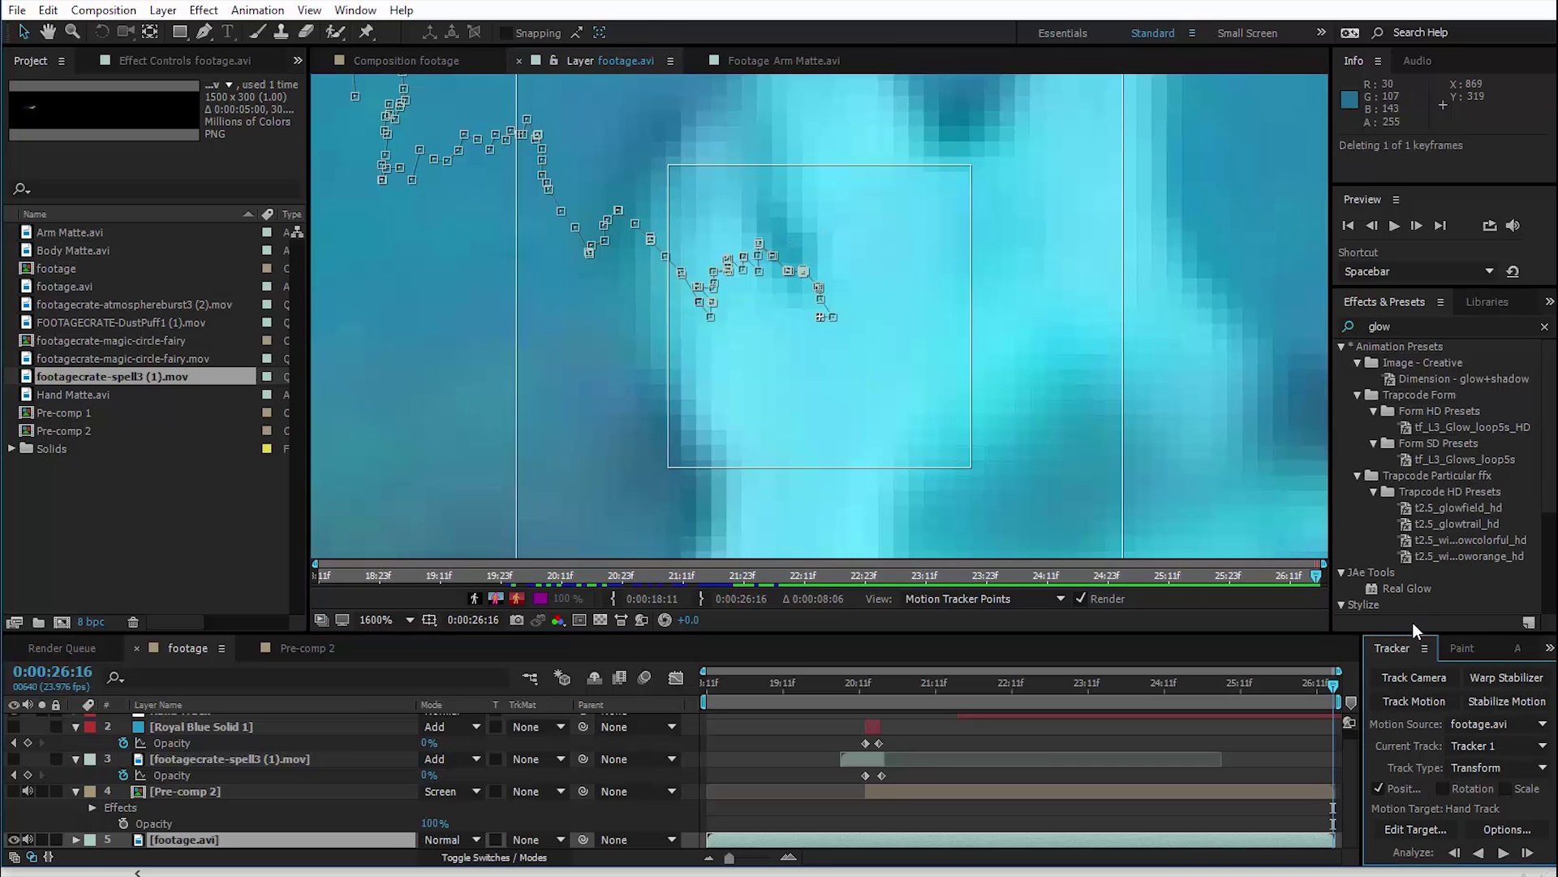
# Apply the tracked motion to the Hand Track null in the X and Y dimensions.
pyautogui.moveTo(1416, 630); pyautogui.dragTo(1404, 474)
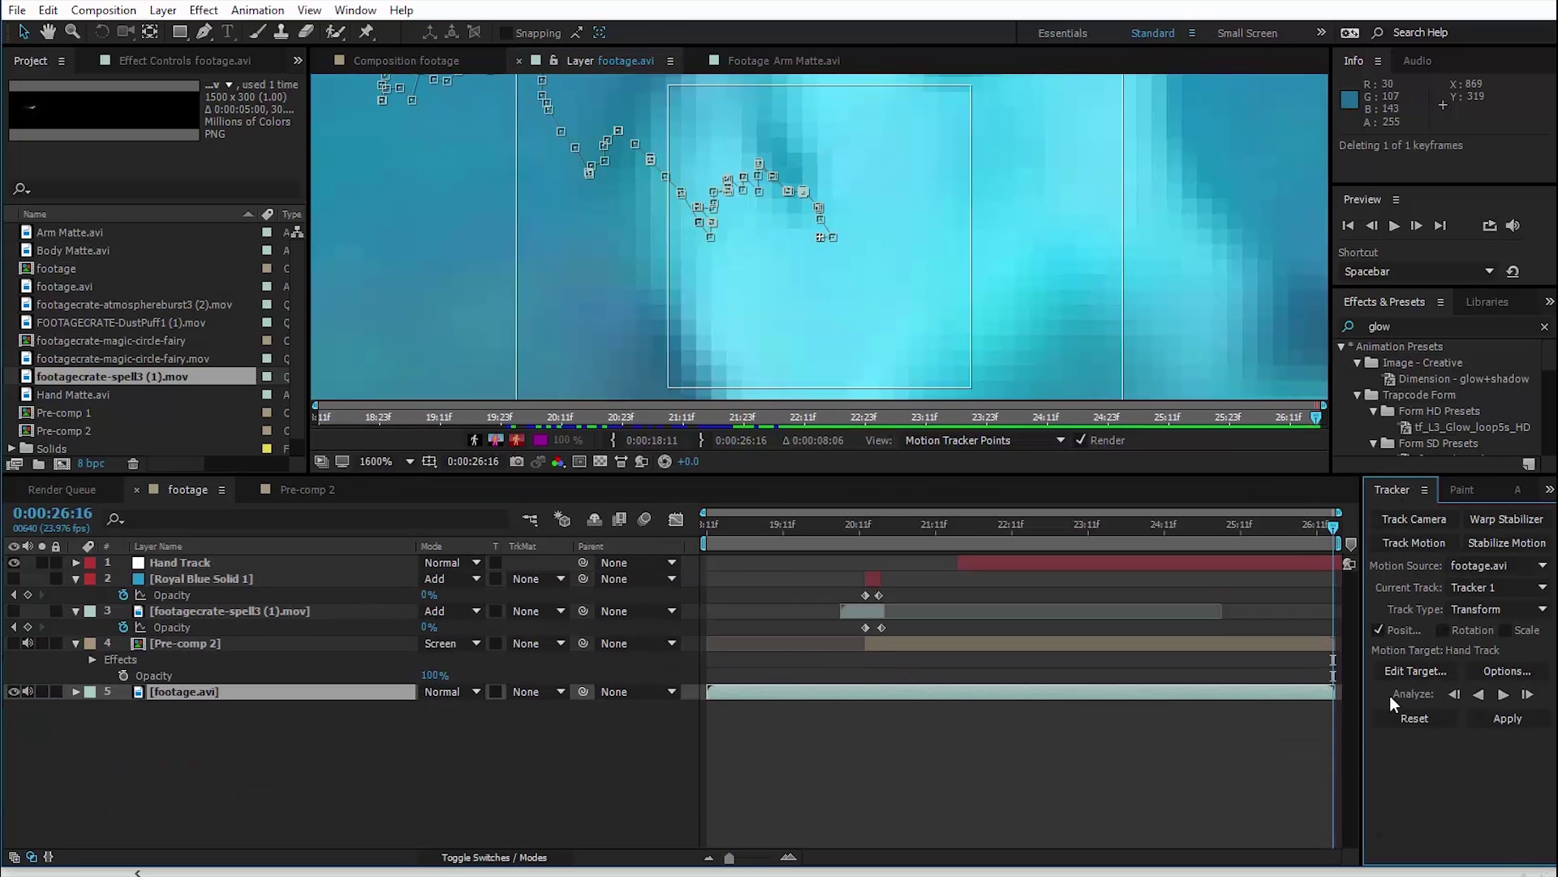
pyautogui.click(1409, 678)
pyautogui.click(949, 445)
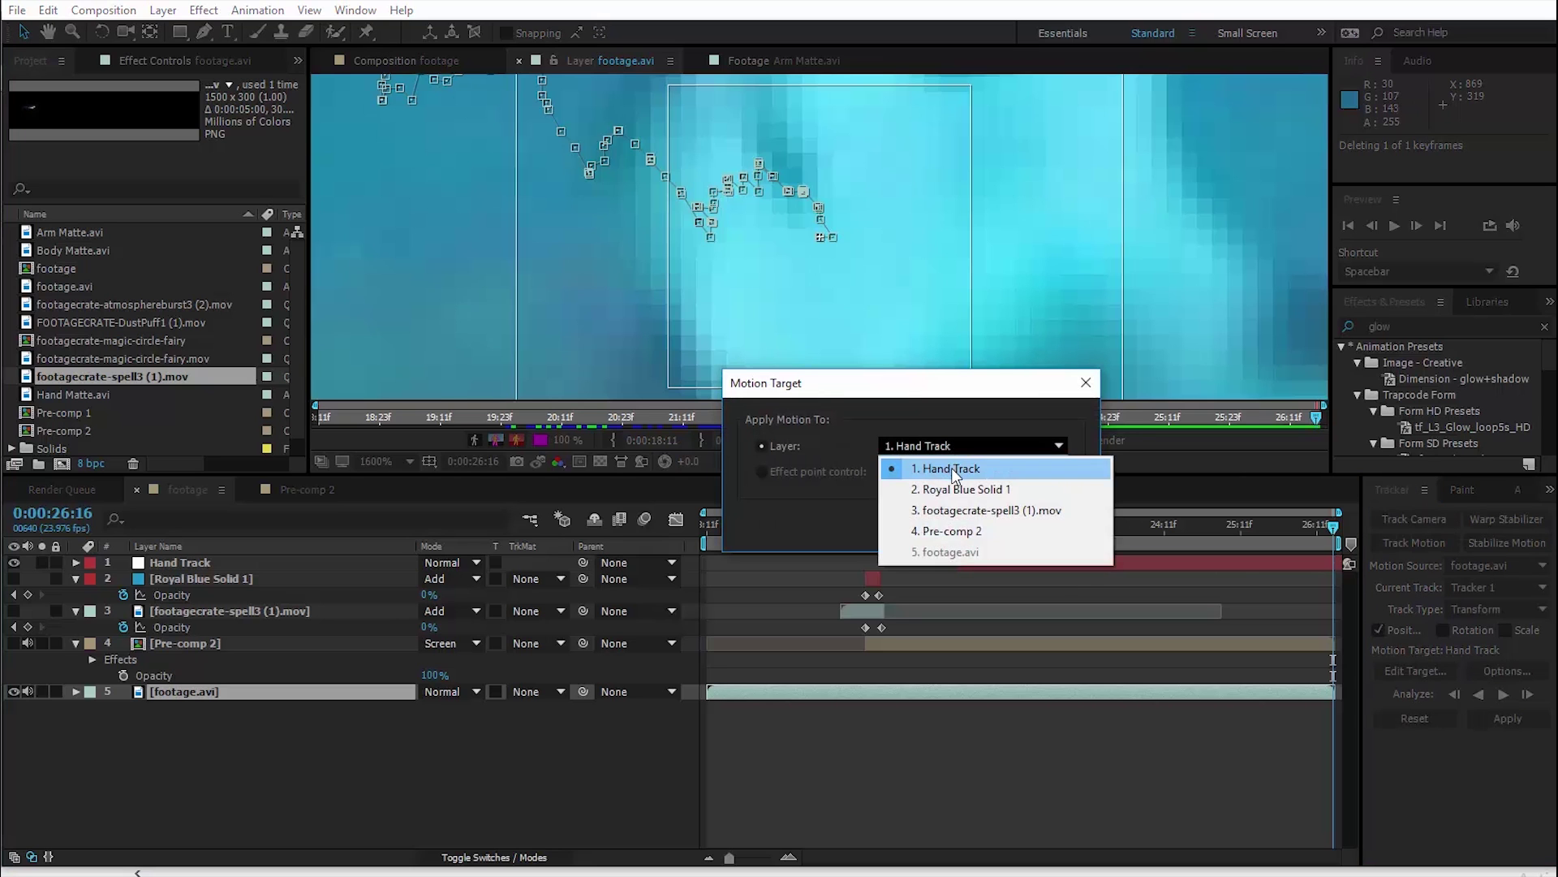
pyautogui.click(952, 466)
pyautogui.click(947, 527)
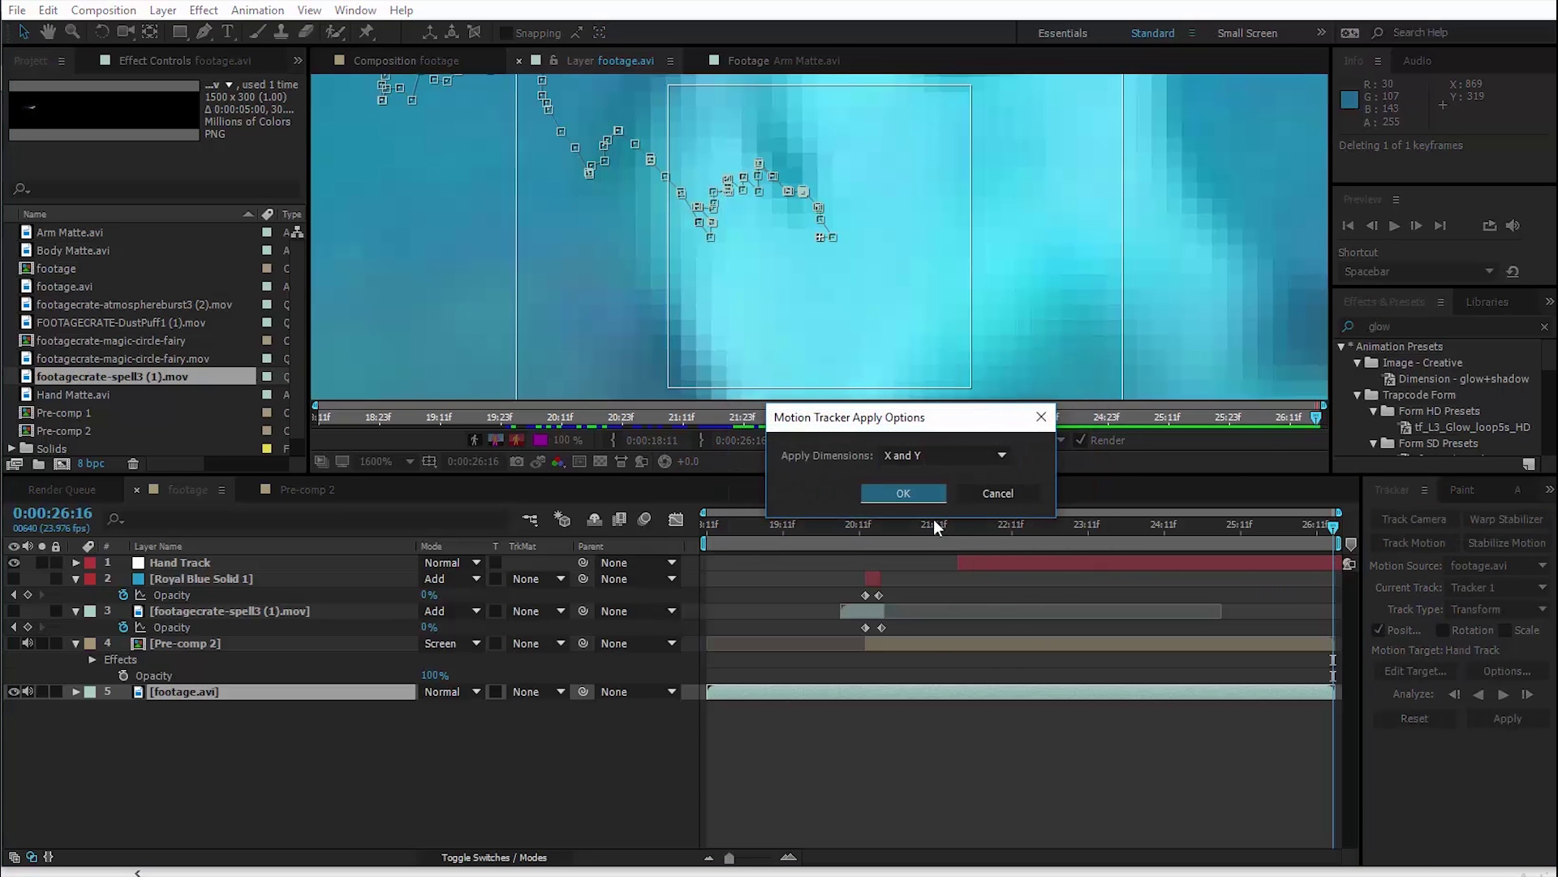
pyautogui.click(901, 490)
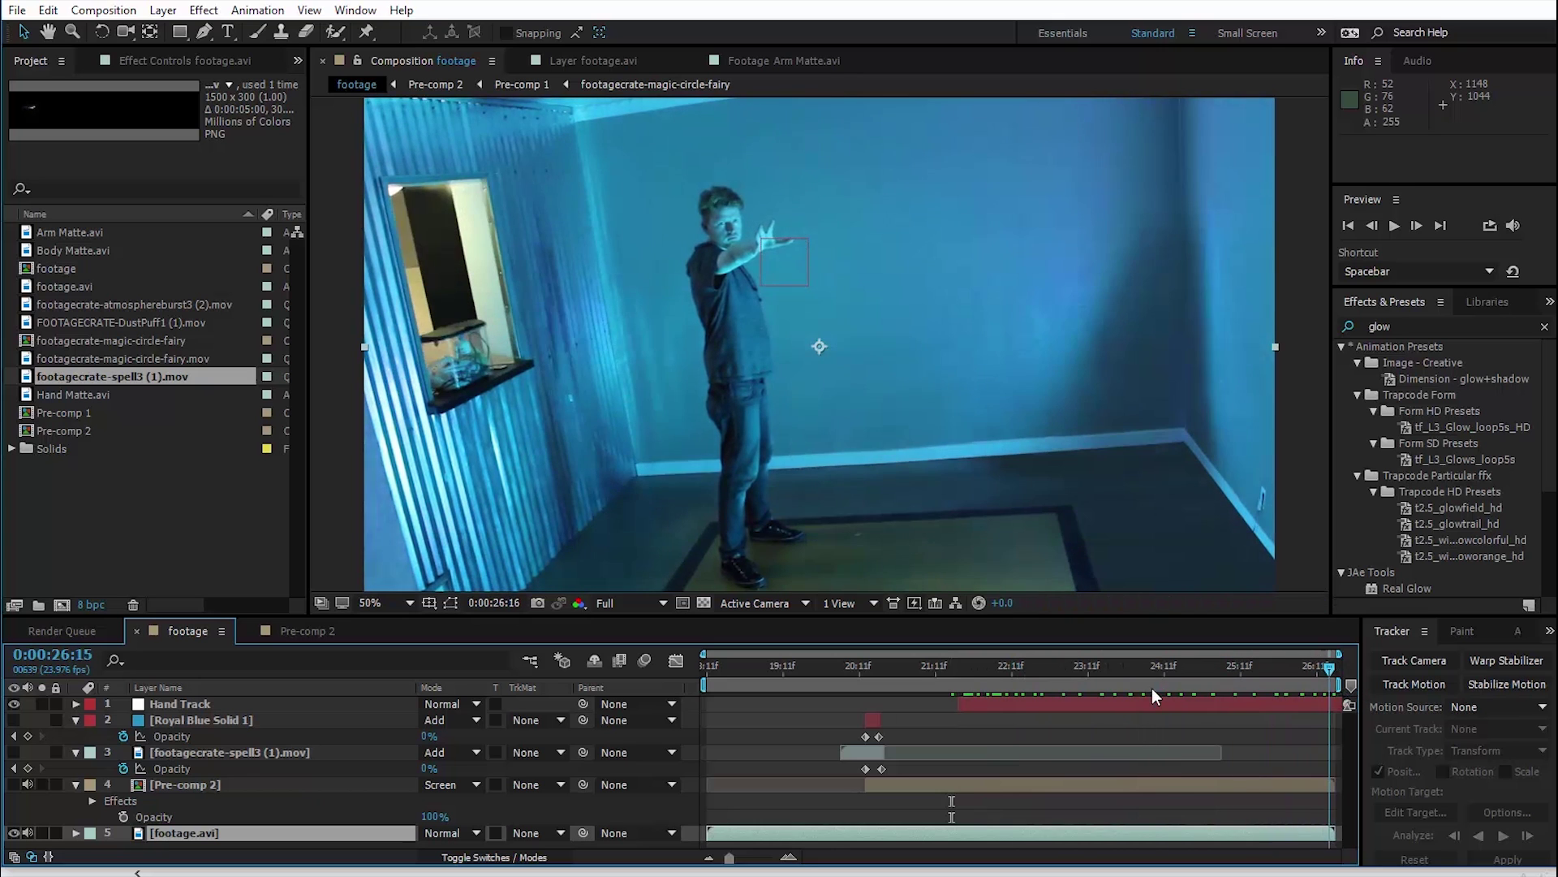
# Switch to the FootageCrate Magic / Powers page in Chrome and download Magic Circle - Electric (PRO).
pyautogui.click(1152, 688)
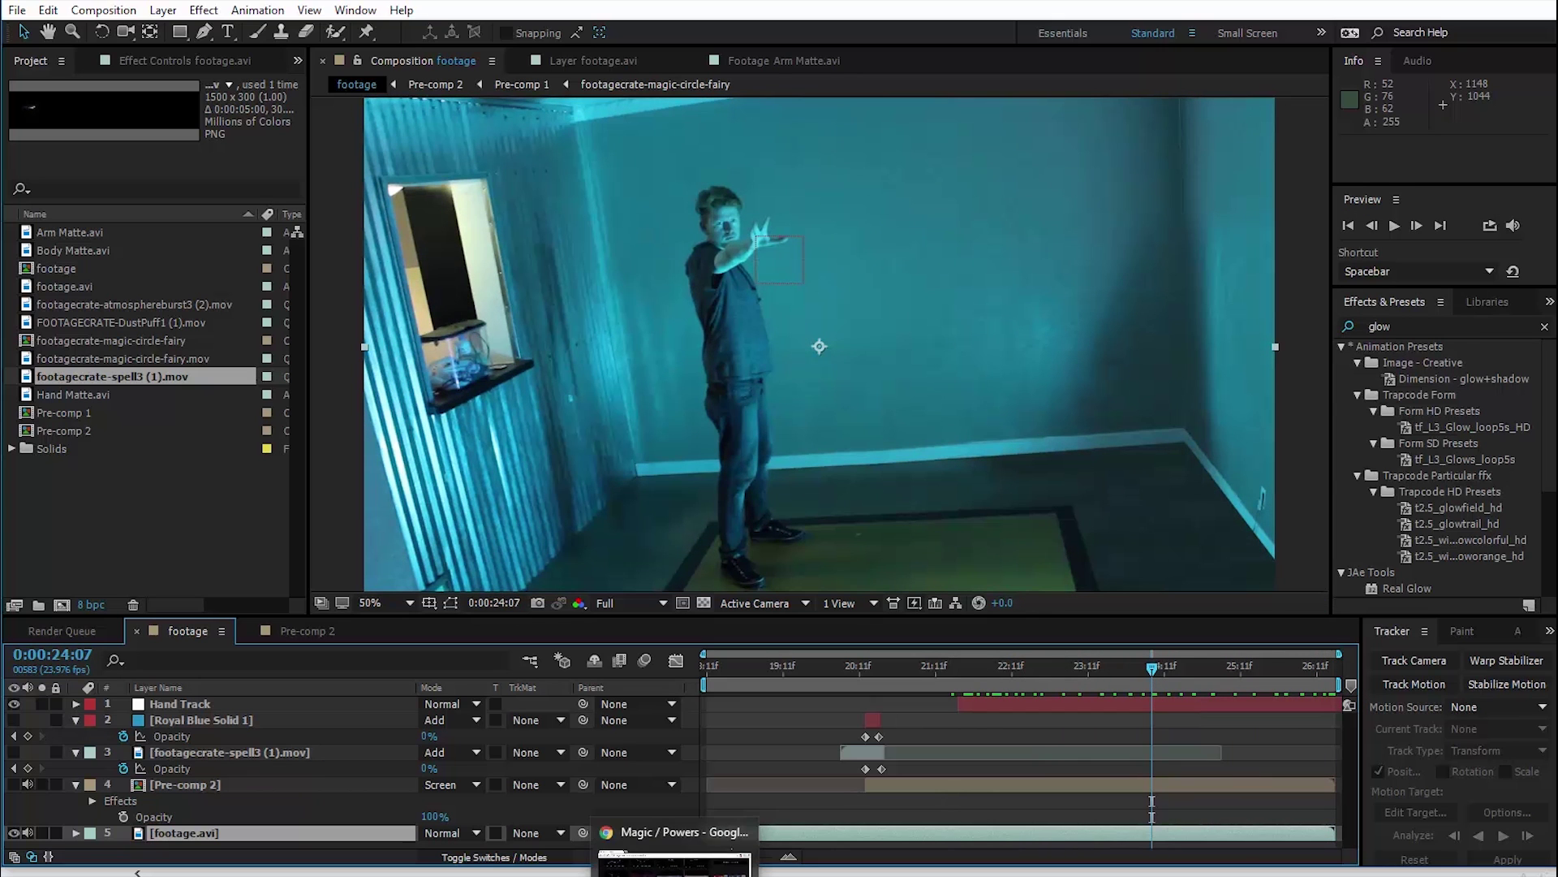
pyautogui.click(674, 865)
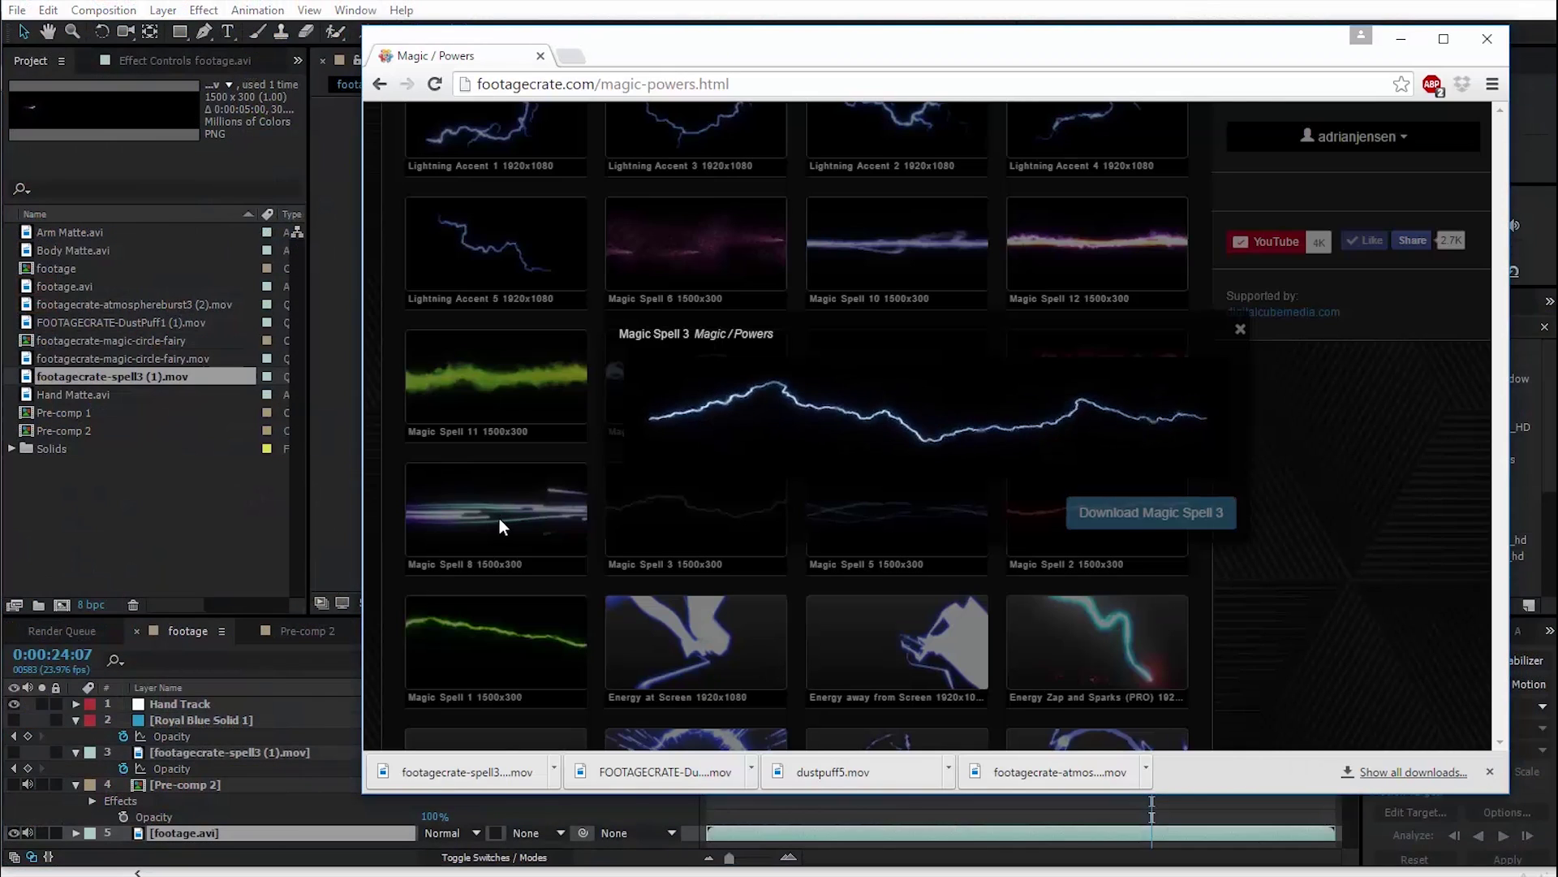
pyautogui.scroll(10, 487, 520)
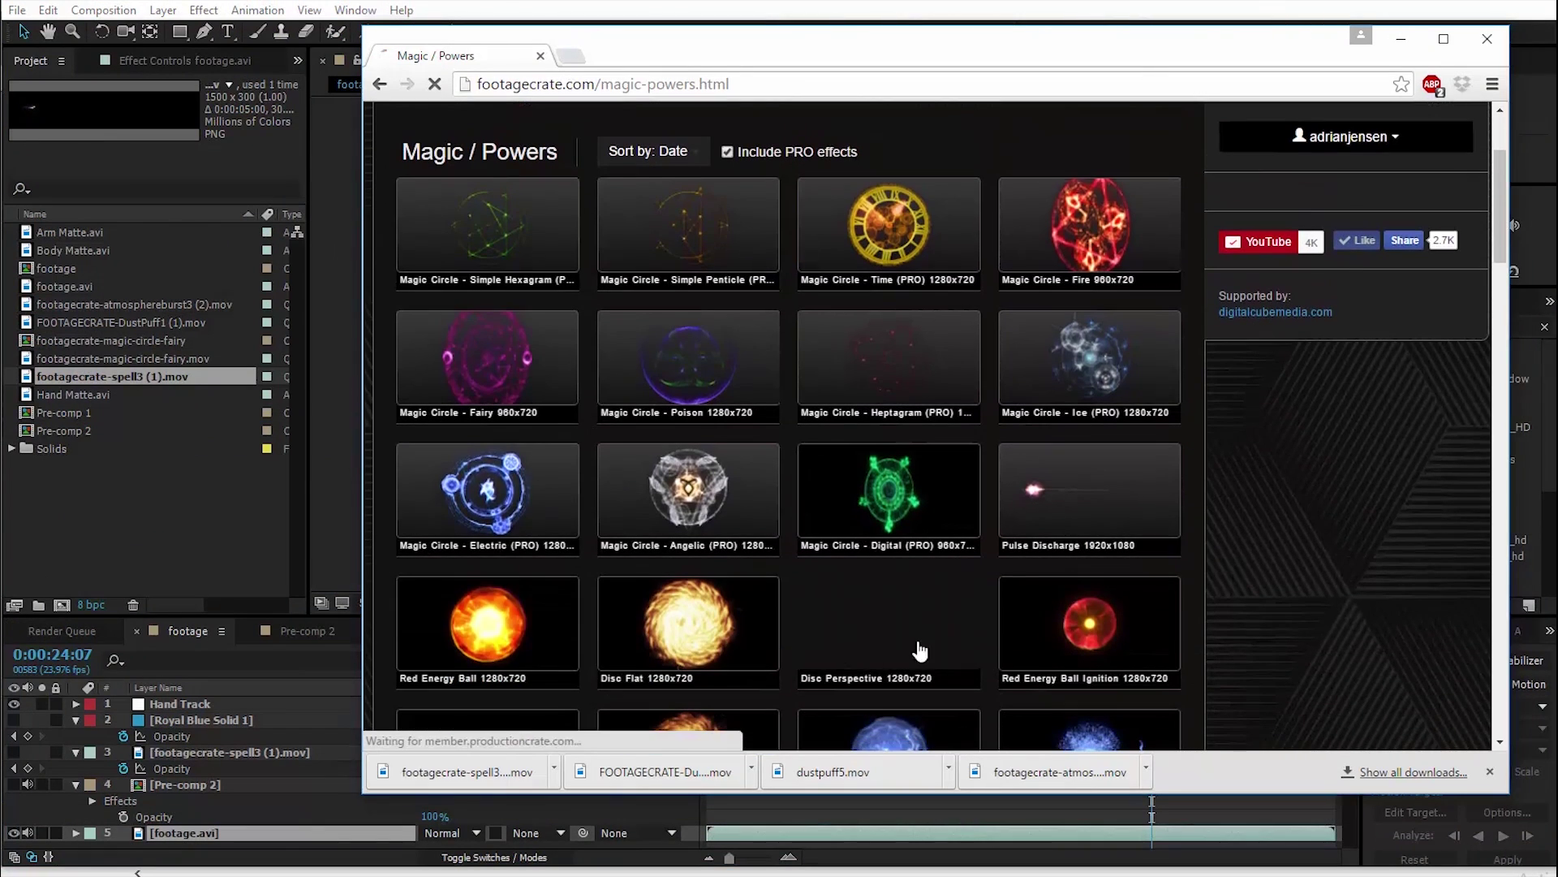
pyautogui.click(476, 509)
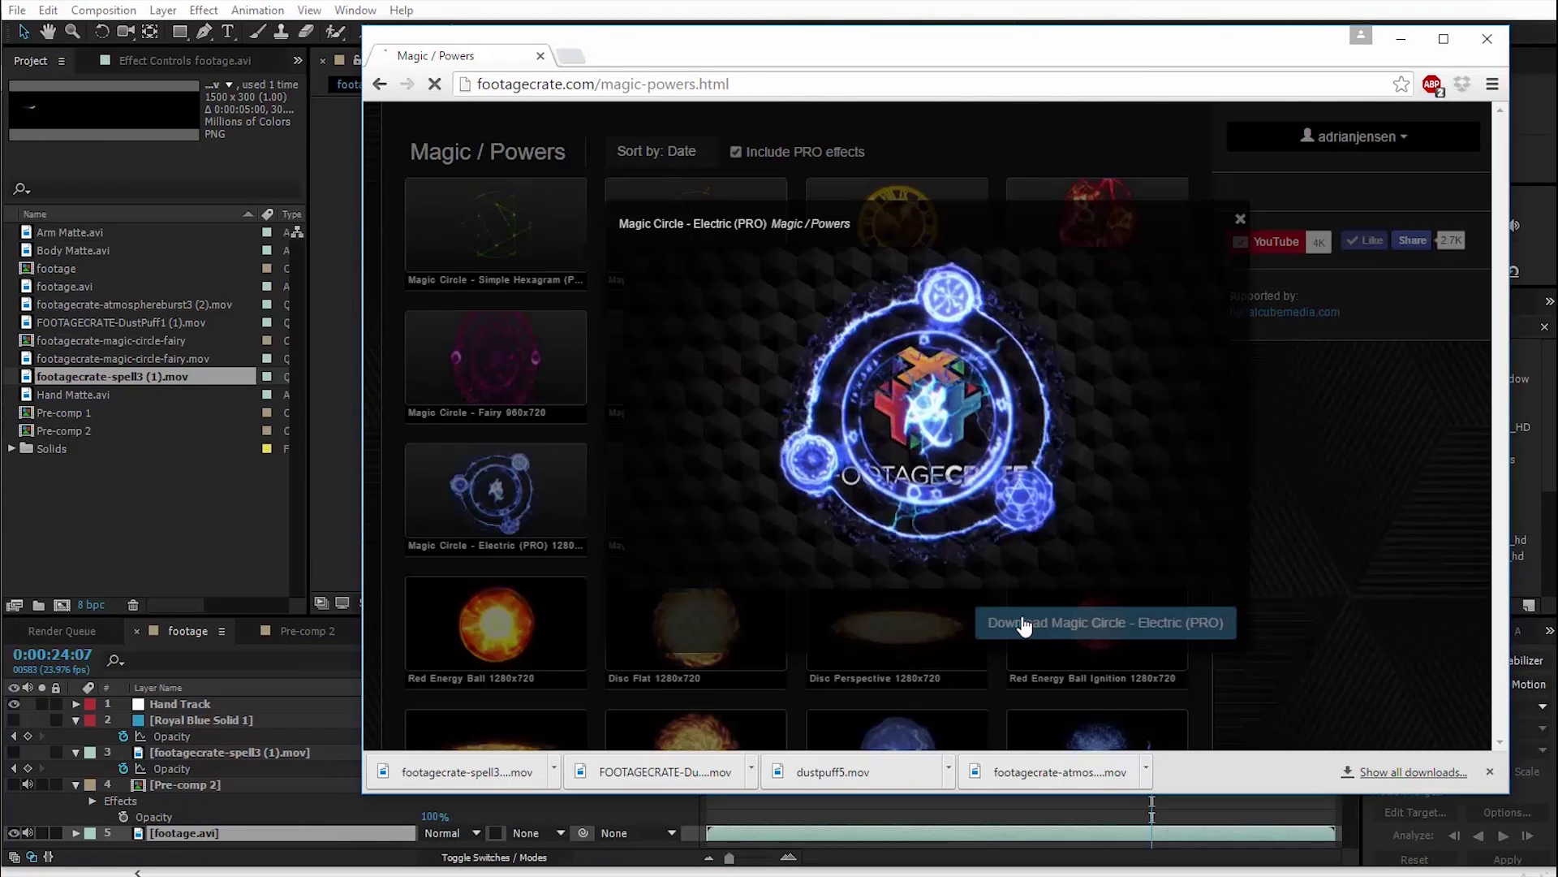
pyautogui.click(1024, 626)
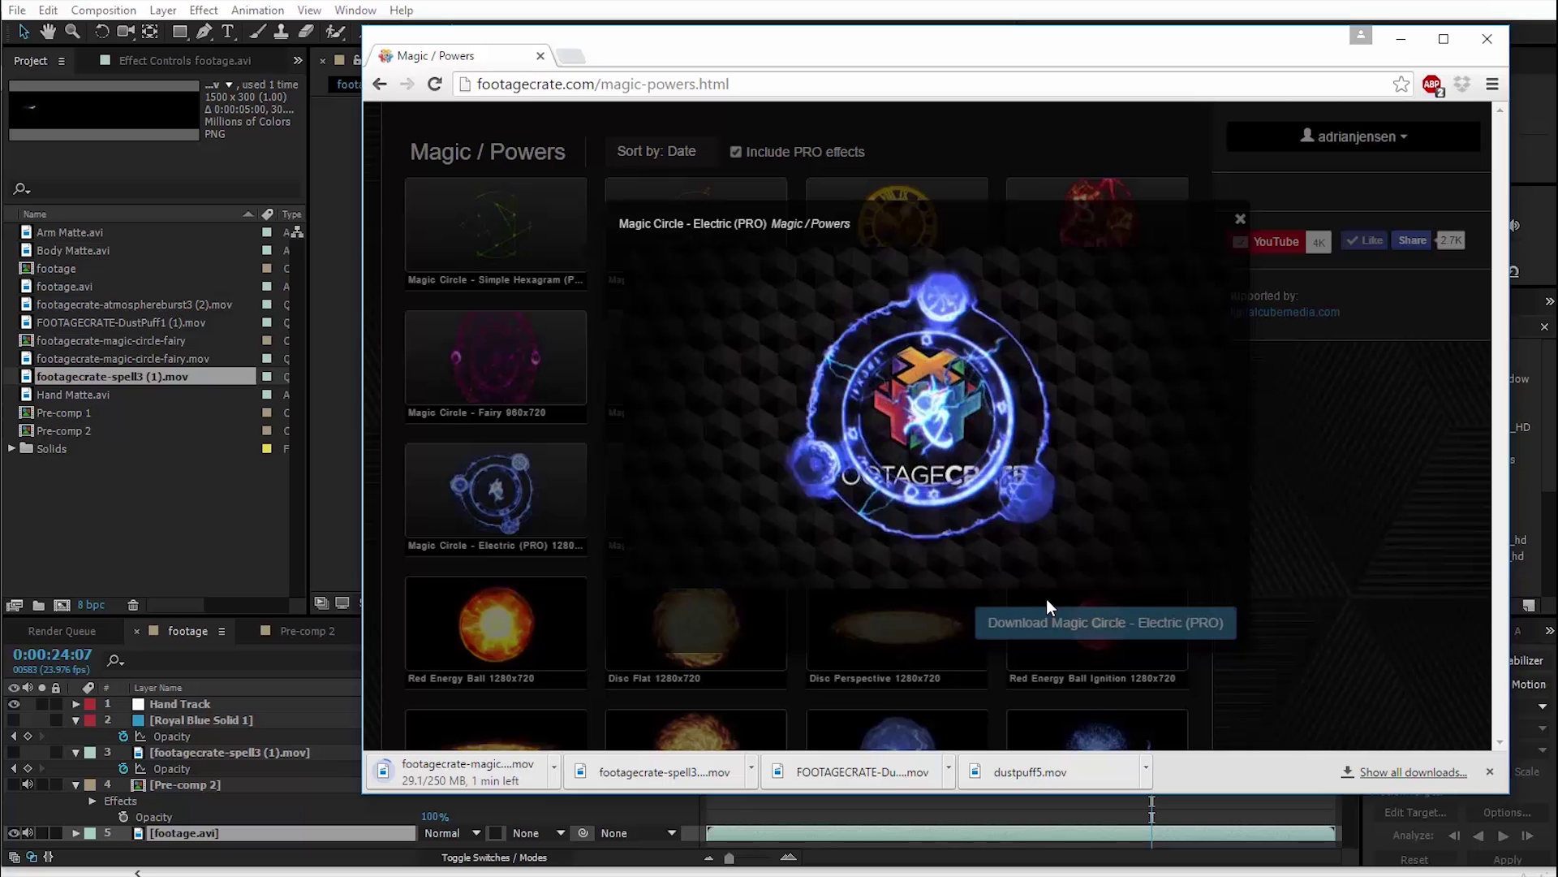
# Import the electric magic circle clip into After Effects, place it as the top layer starting at 0:00:21:18, and preview it.
pyautogui.moveTo(454, 780); pyautogui.dragTo(153, 533)
pyautogui.click(153, 532)
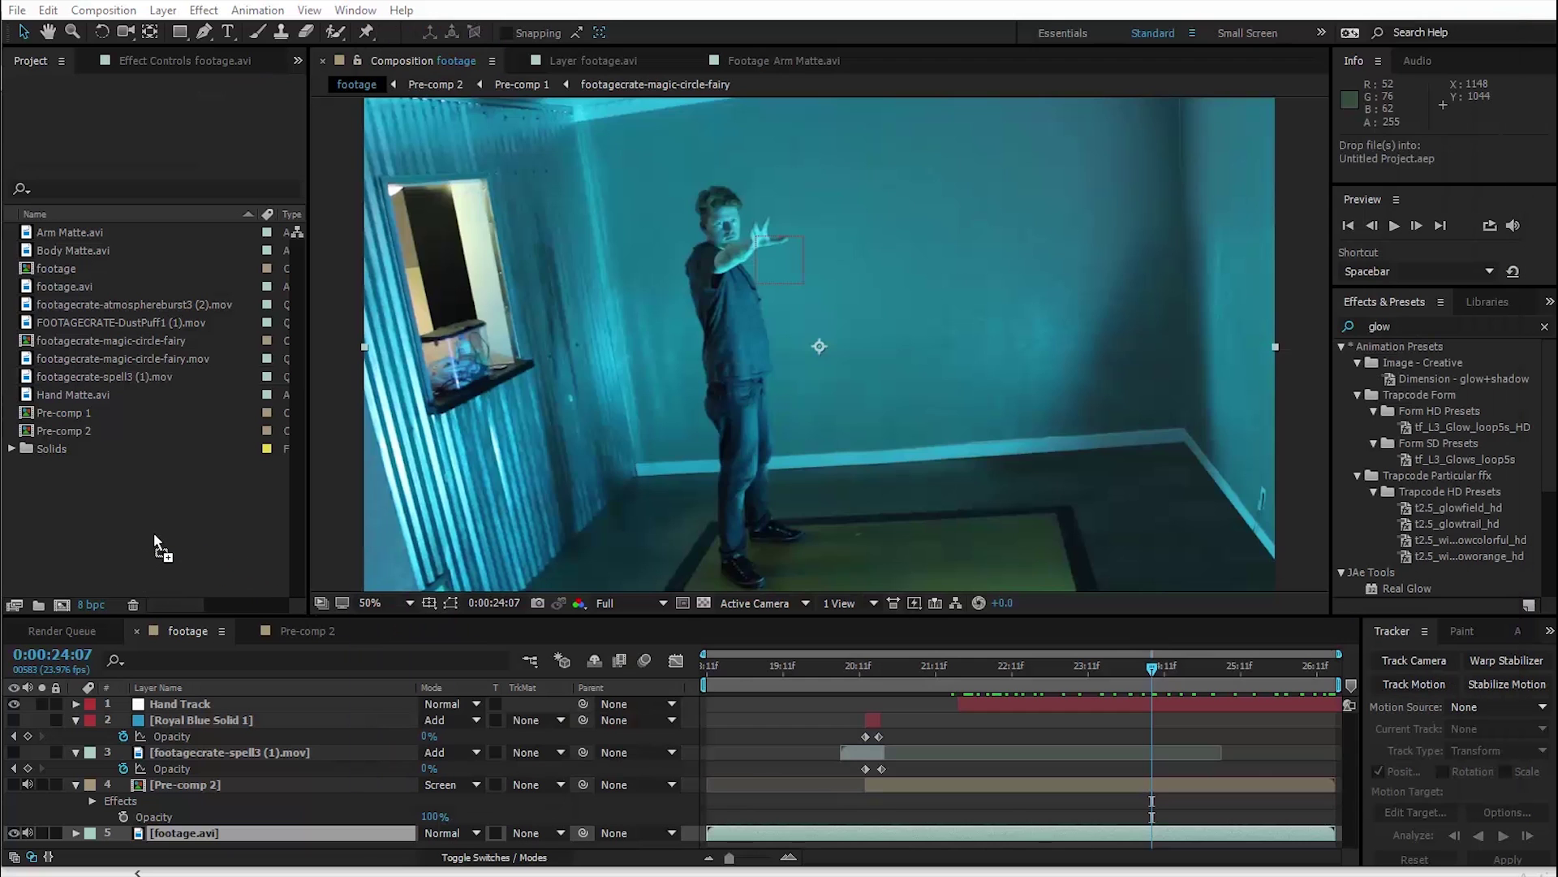
pyautogui.moveTo(142, 340); pyautogui.dragTo(372, 699)
pyautogui.moveTo(712, 720); pyautogui.dragTo(976, 713)
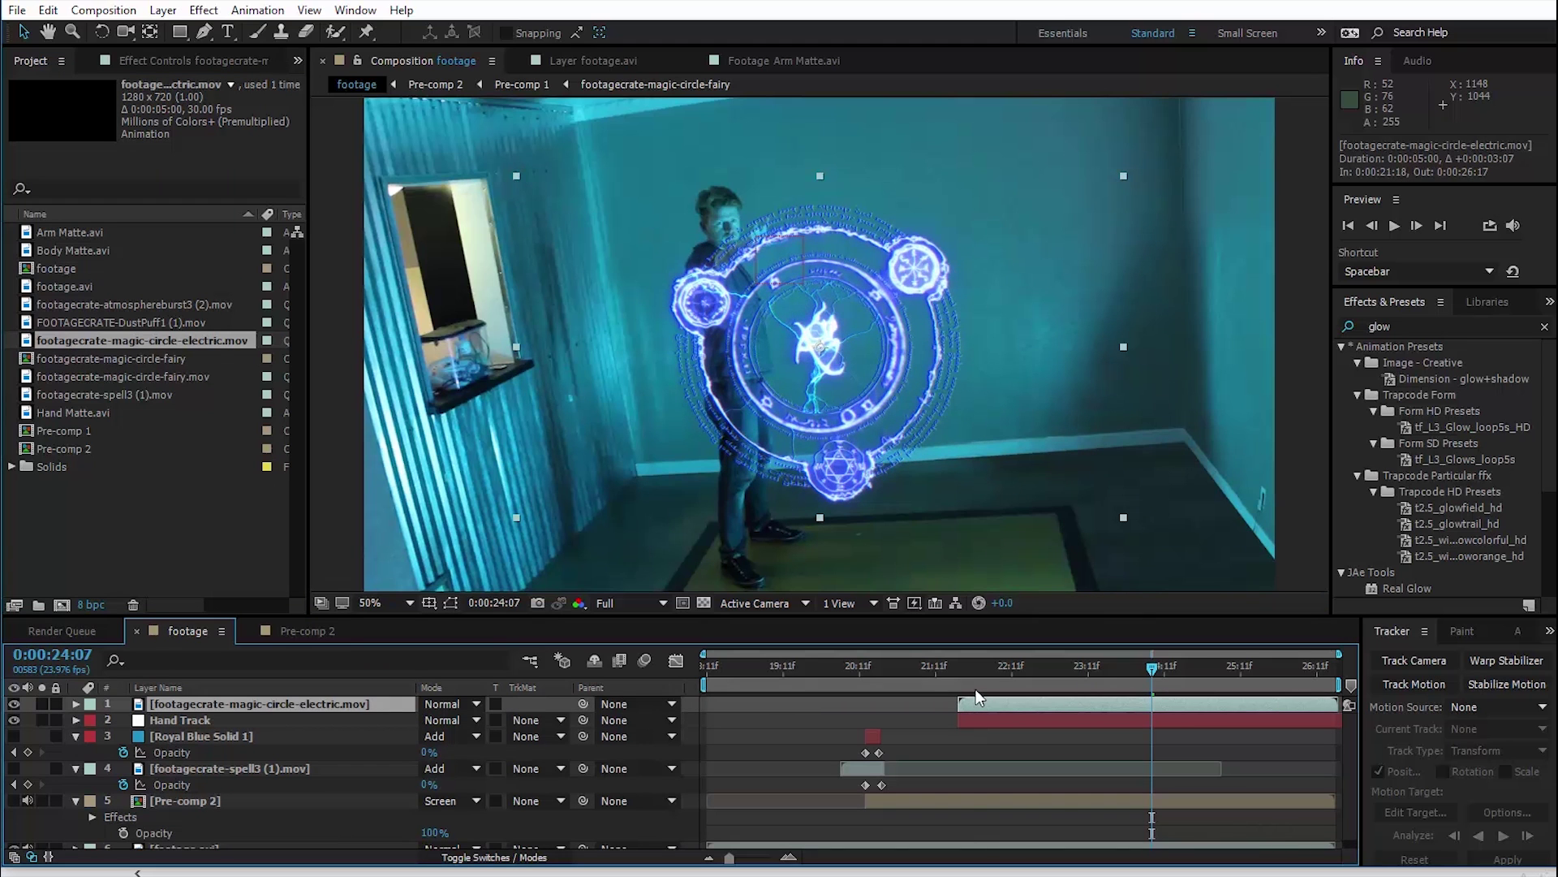
pyautogui.click(966, 684)
pyautogui.press('space')
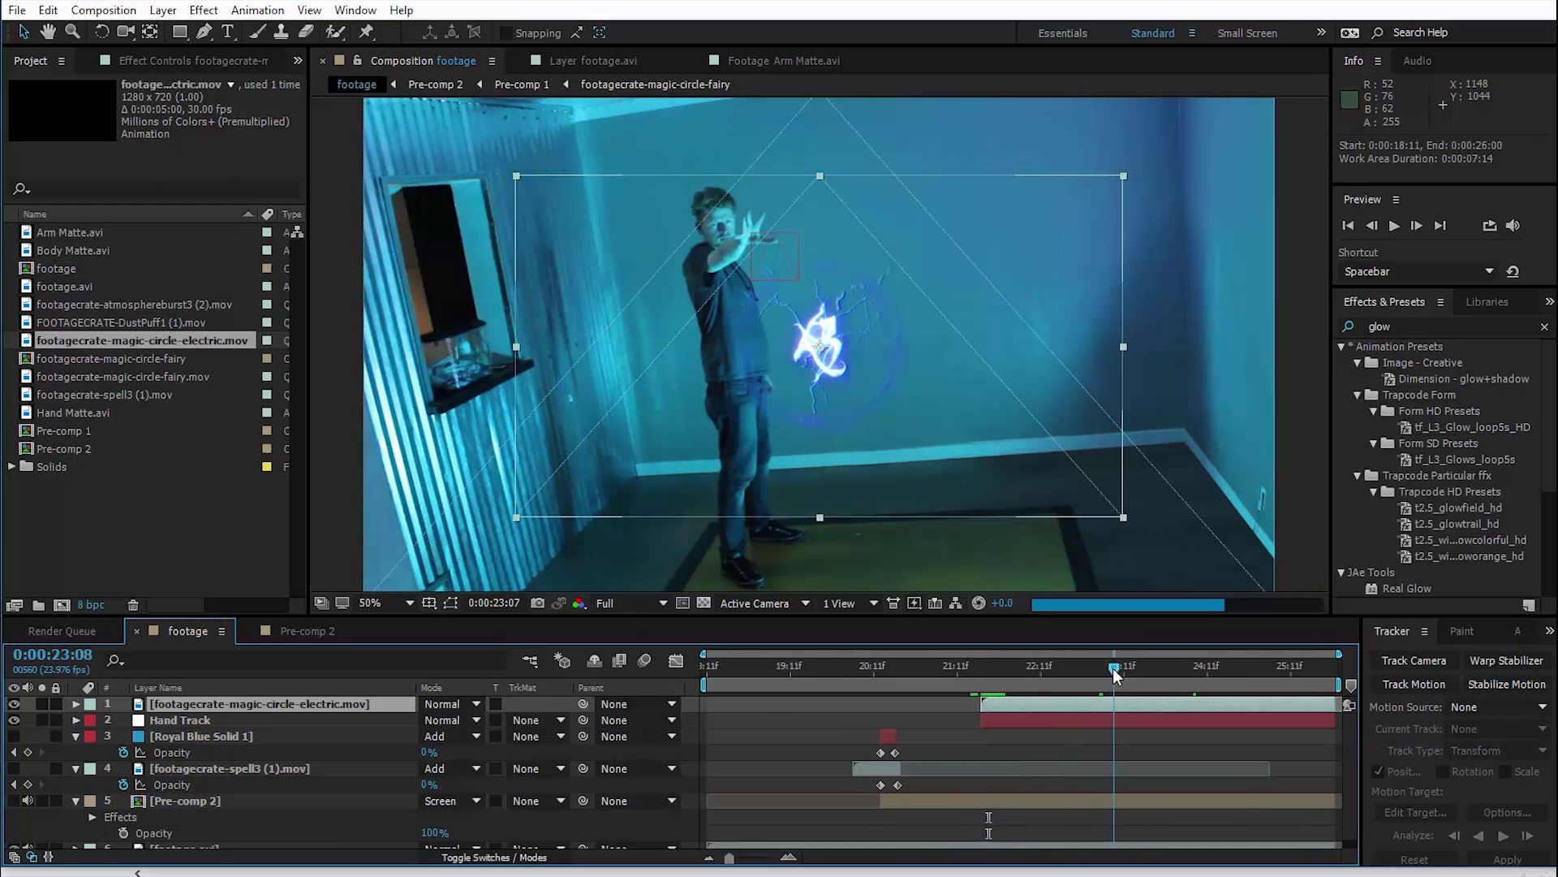
# Make the electric magic circle a 3D layer and parent it to the Hand Track null.
pyautogui.click(479, 857)
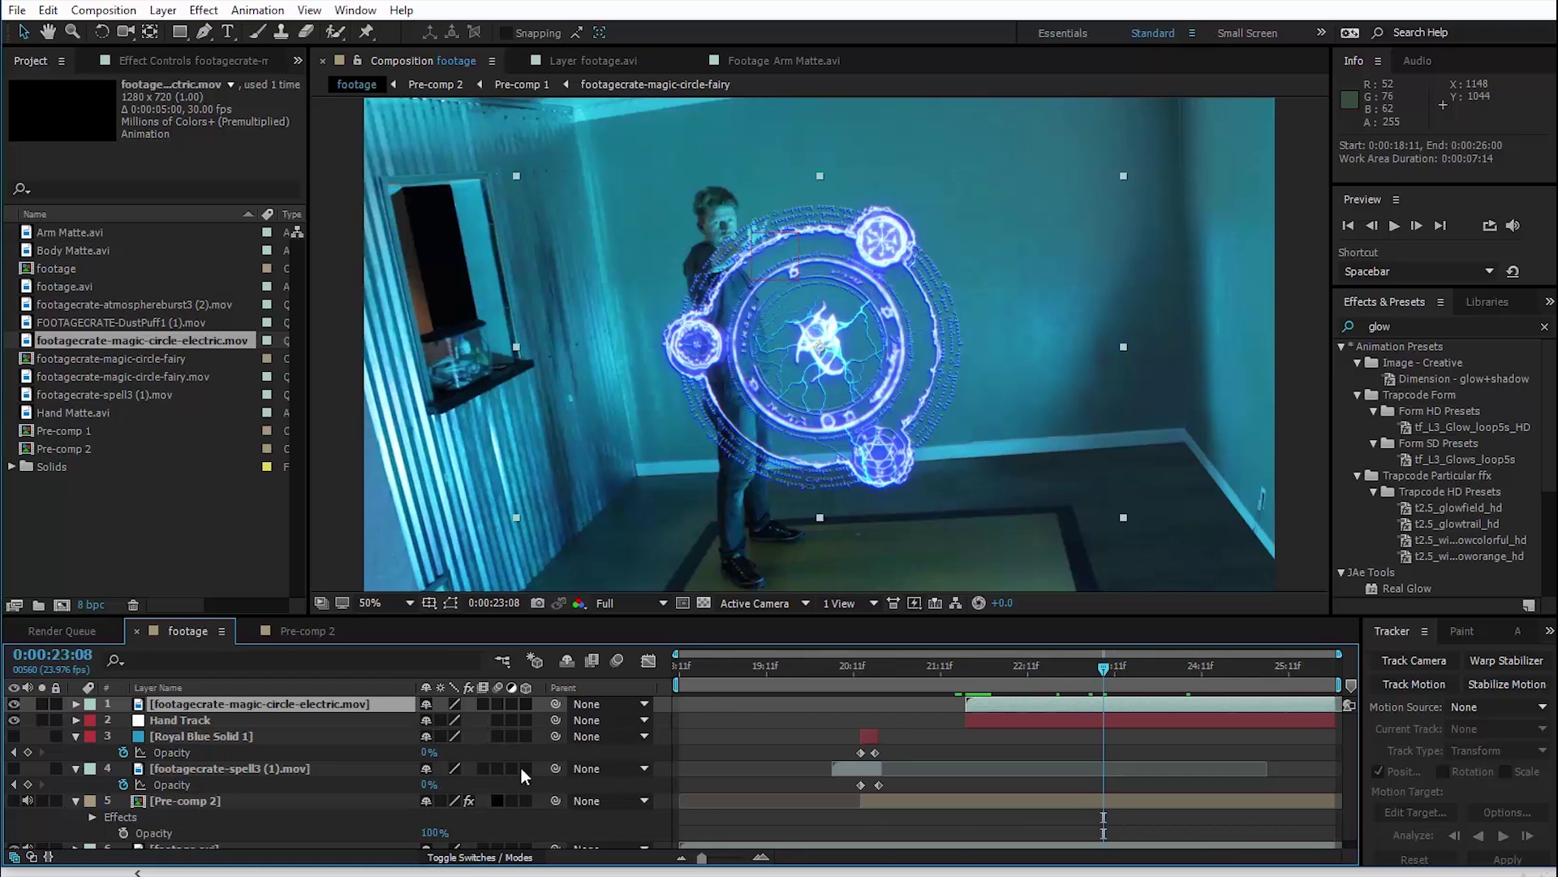
pyautogui.click(528, 703)
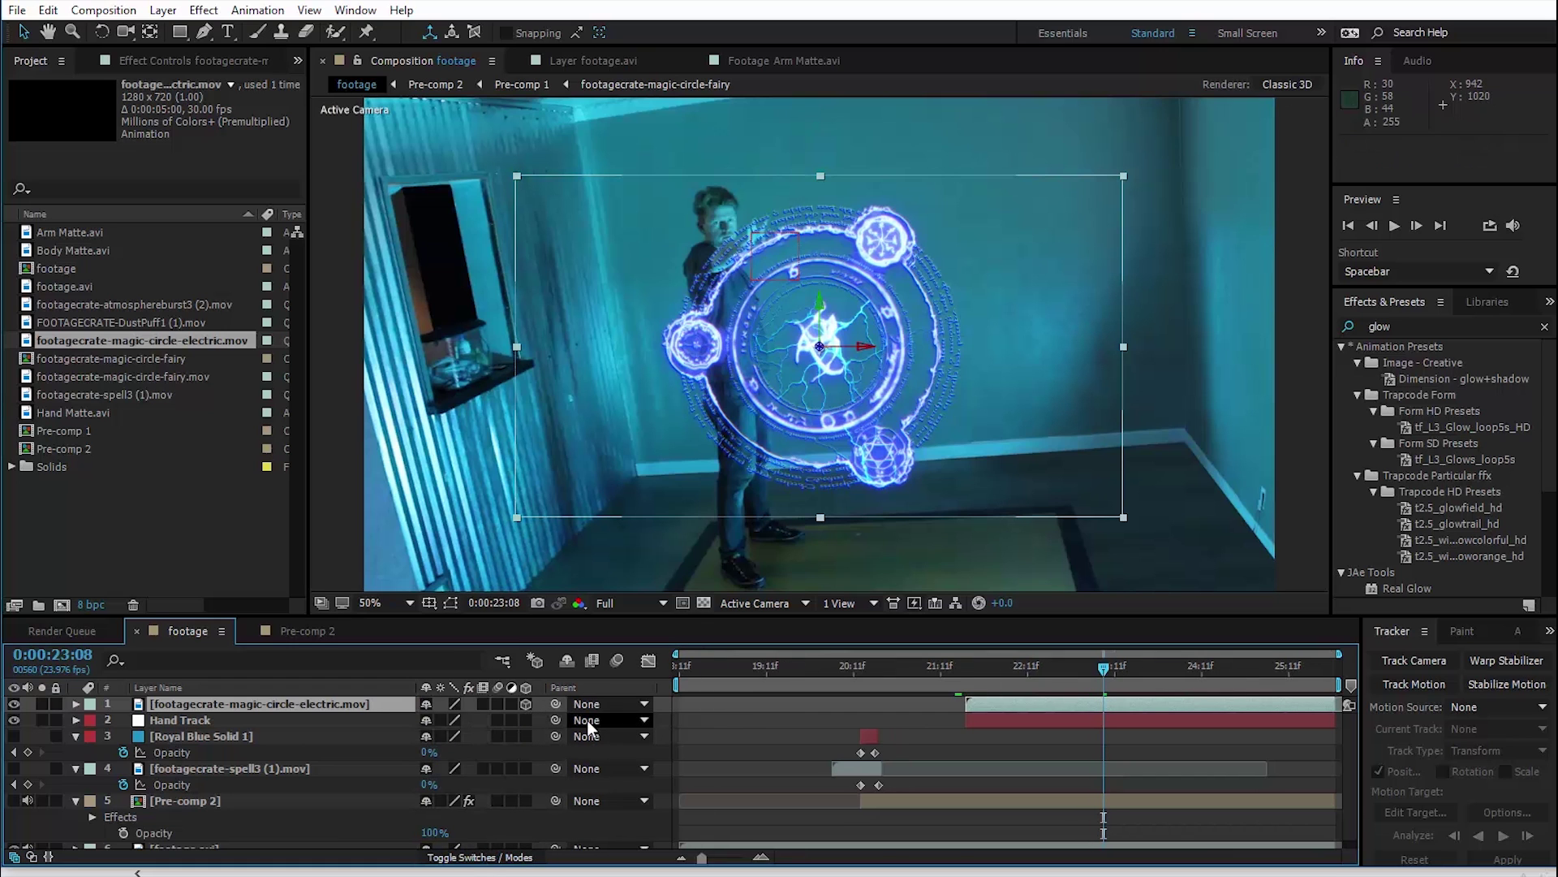
pyautogui.moveTo(416, 718); pyautogui.dragTo(420, 719)
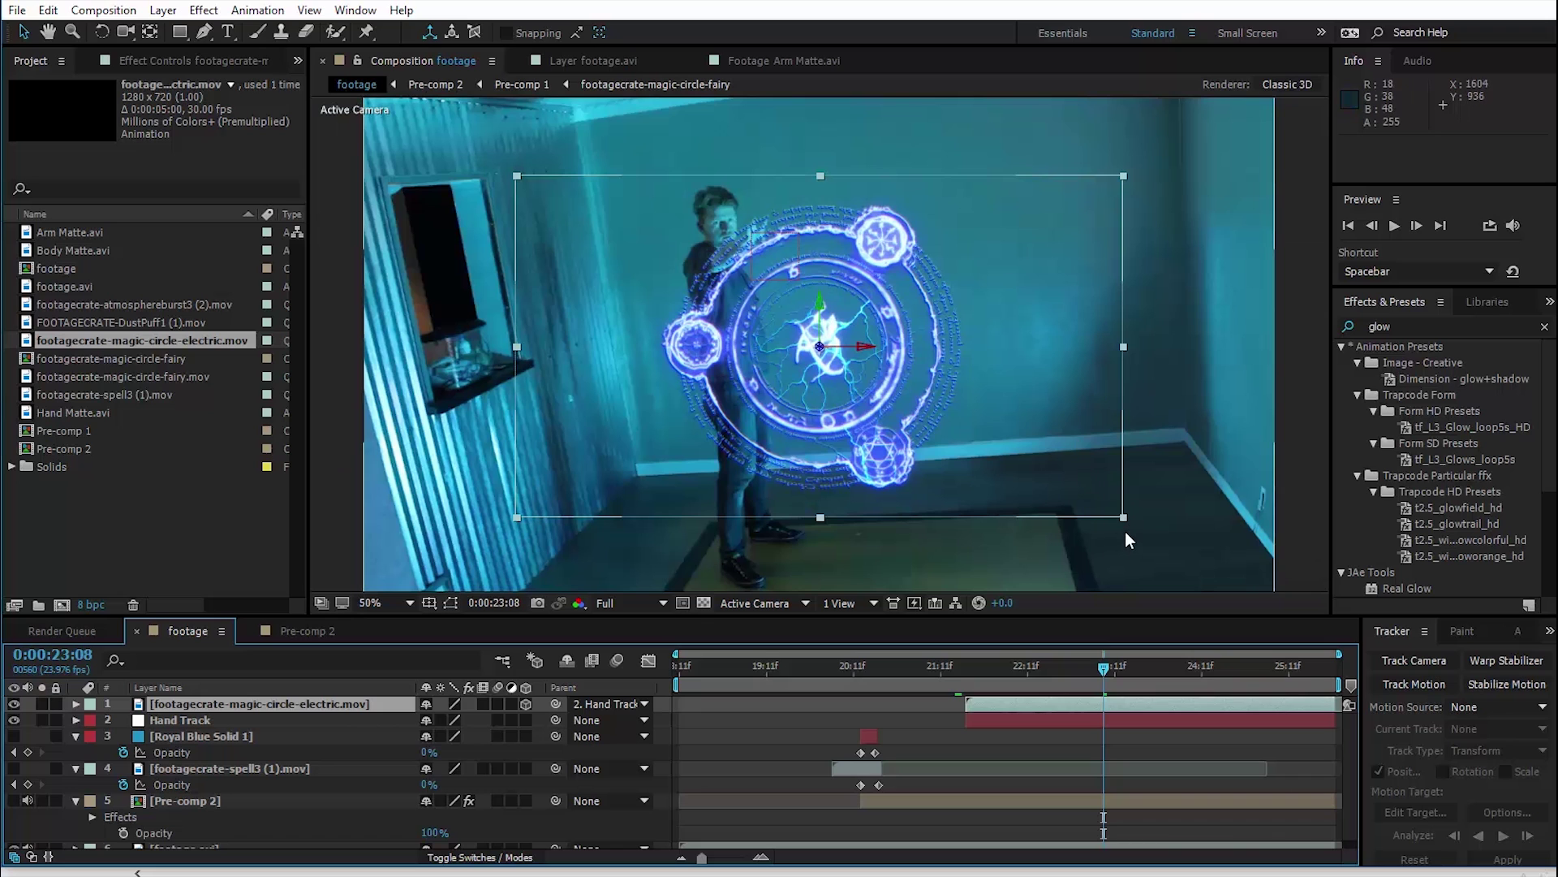
# Move the electric magic circle over the man's outstretched hand and scale it down to 28%.
pyautogui.moveTo(1123, 518); pyautogui.dragTo(962, 427)
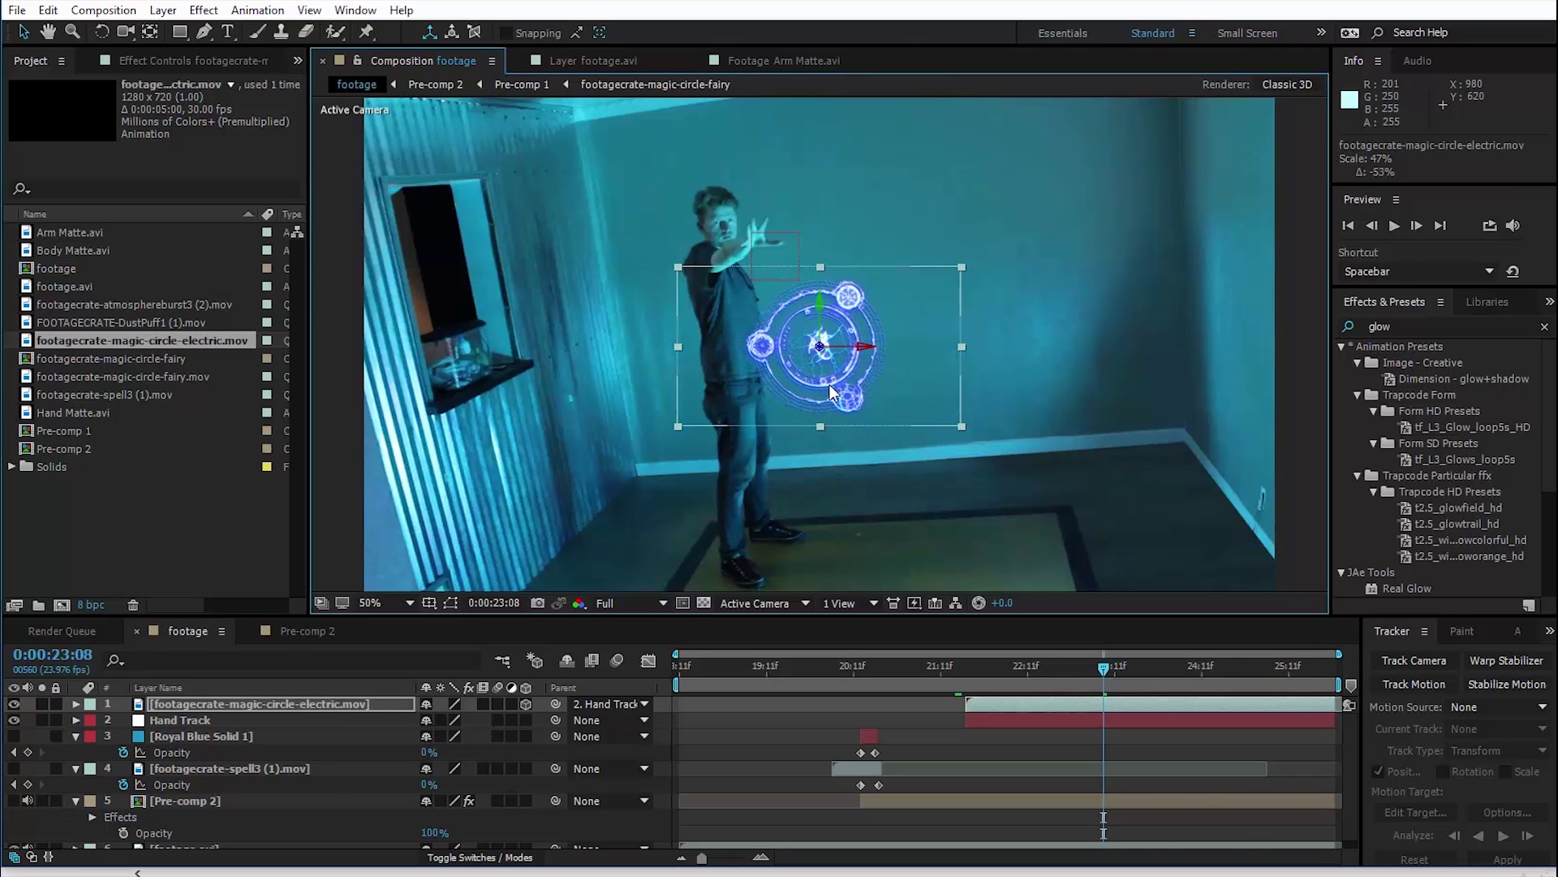
pyautogui.moveTo(831, 391); pyautogui.dragTo(777, 285)
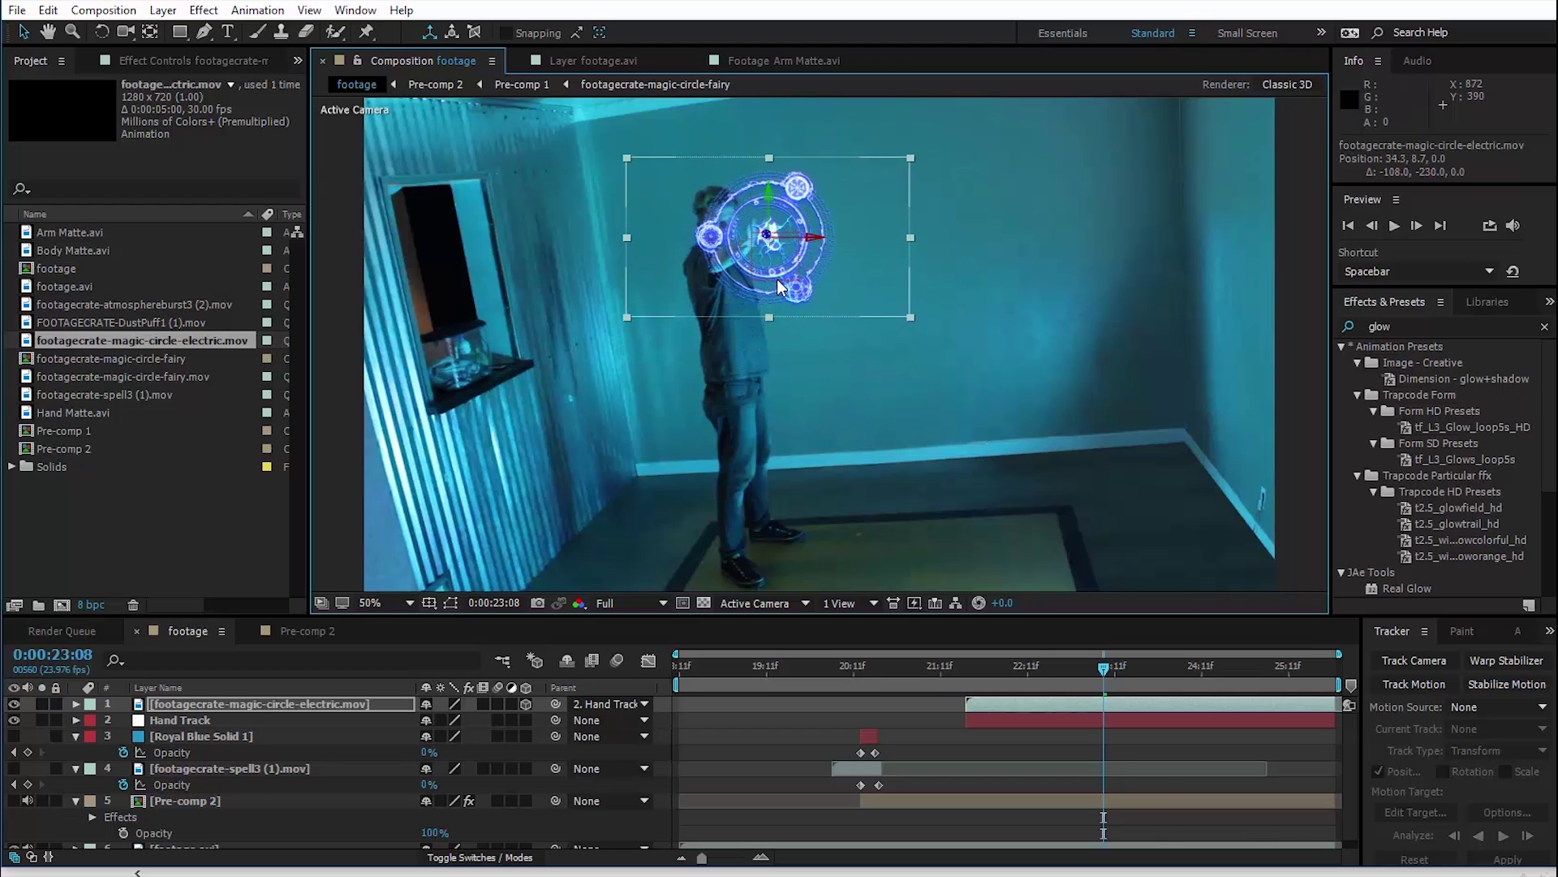
pyautogui.scroll(2, 777, 280)
pyautogui.moveTo(794, 344); pyautogui.dragTo(750, 351)
pyautogui.scroll(-1, 771, 346)
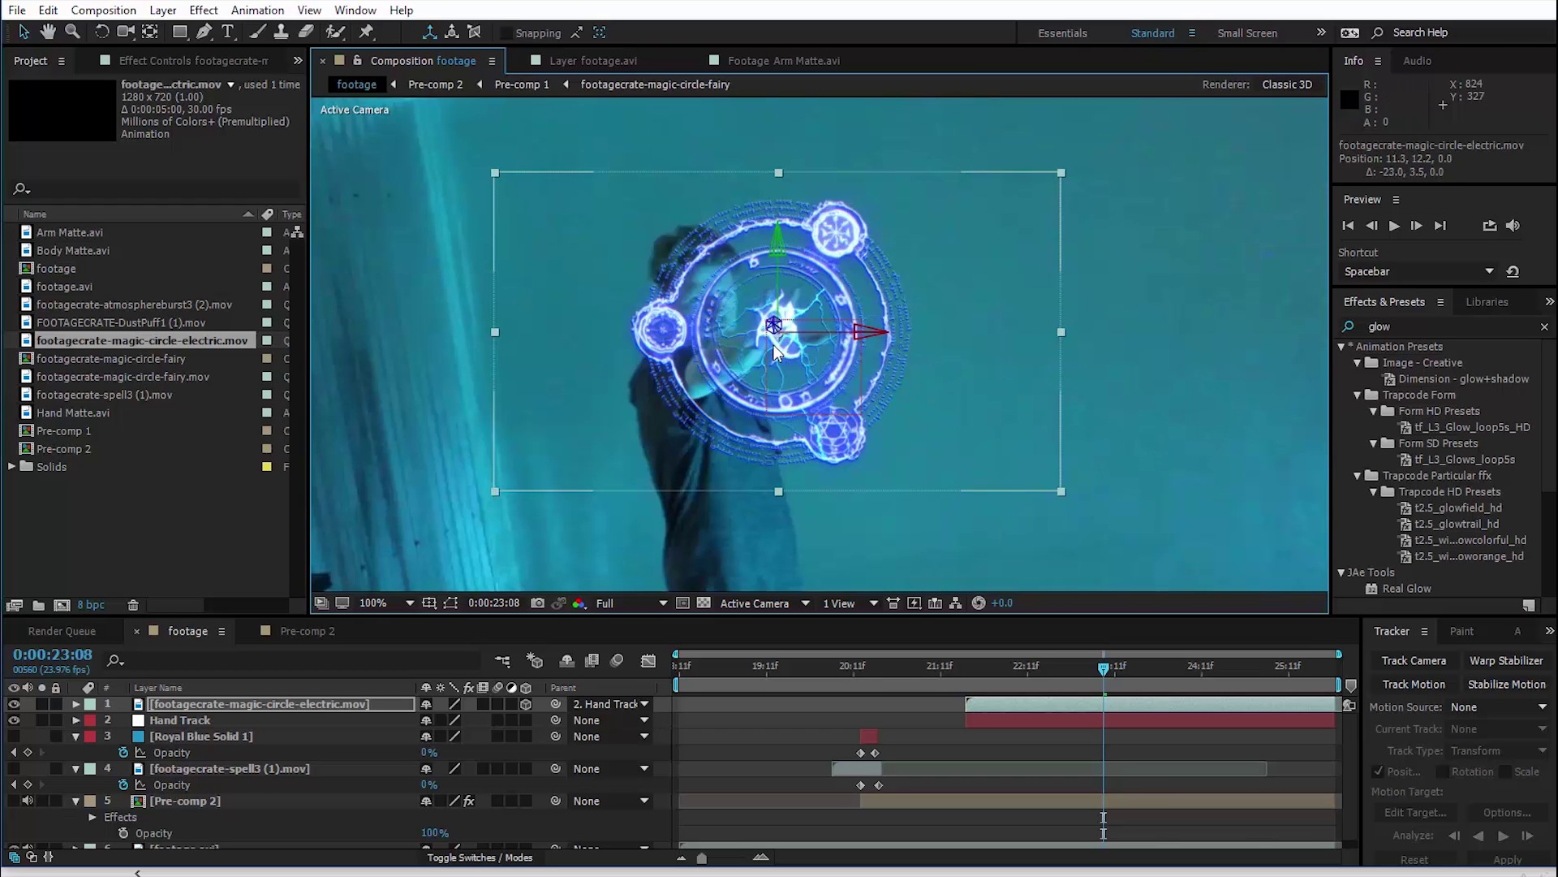
pyautogui.moveTo(1062, 492); pyautogui.dragTo(857, 380)
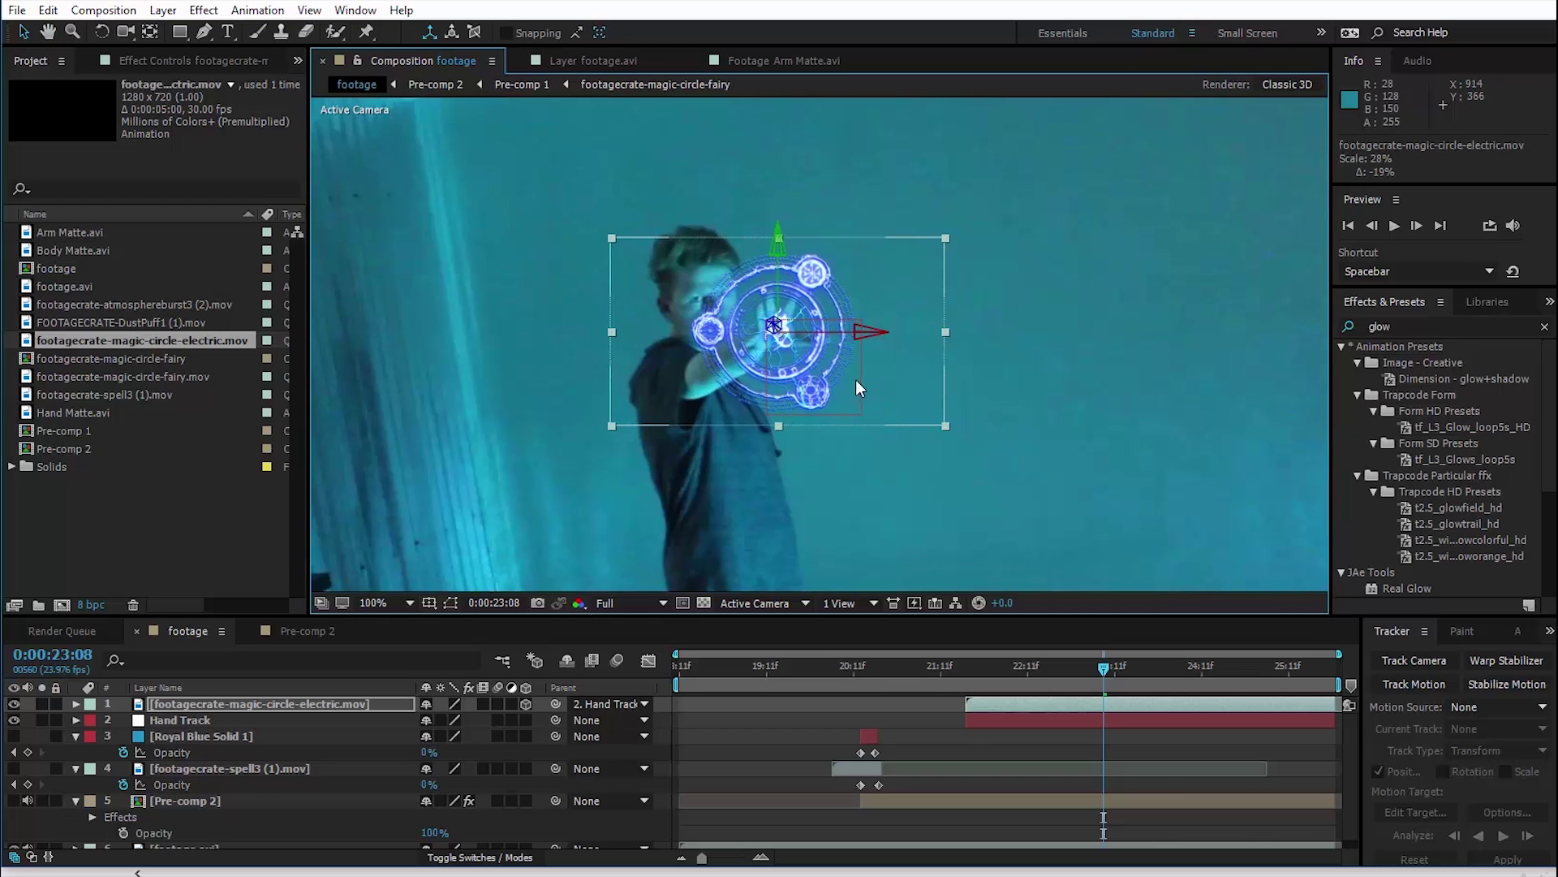
pyautogui.scroll(1, 825, 358)
# Preview the hand-tracked magic circle from 0:00:21:17 and check that it follows the hand.
pyautogui.click(962, 667)
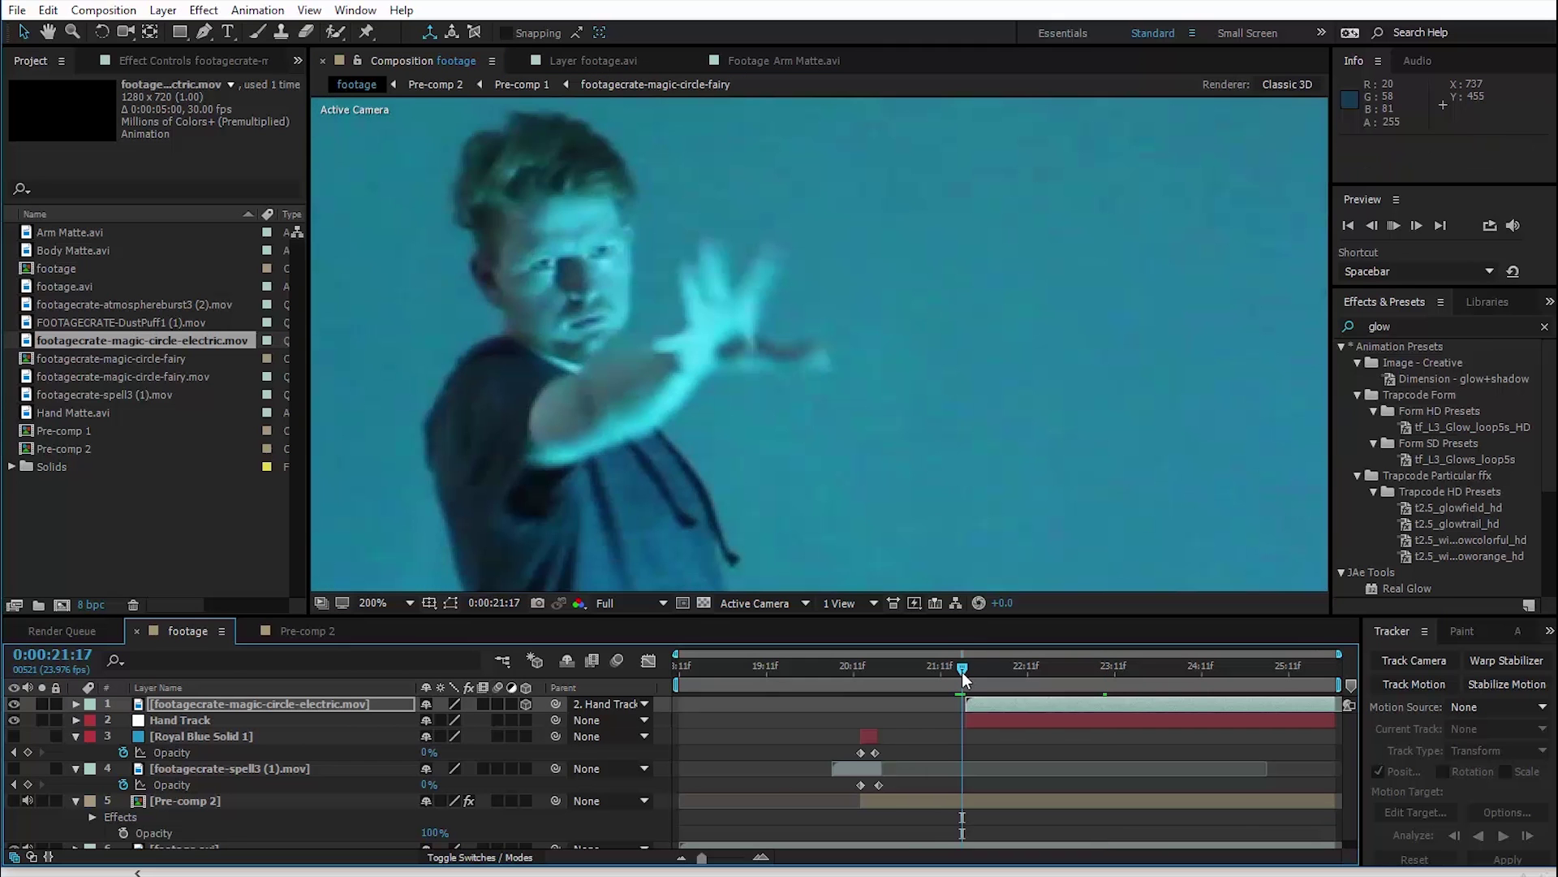
pyautogui.press('space')
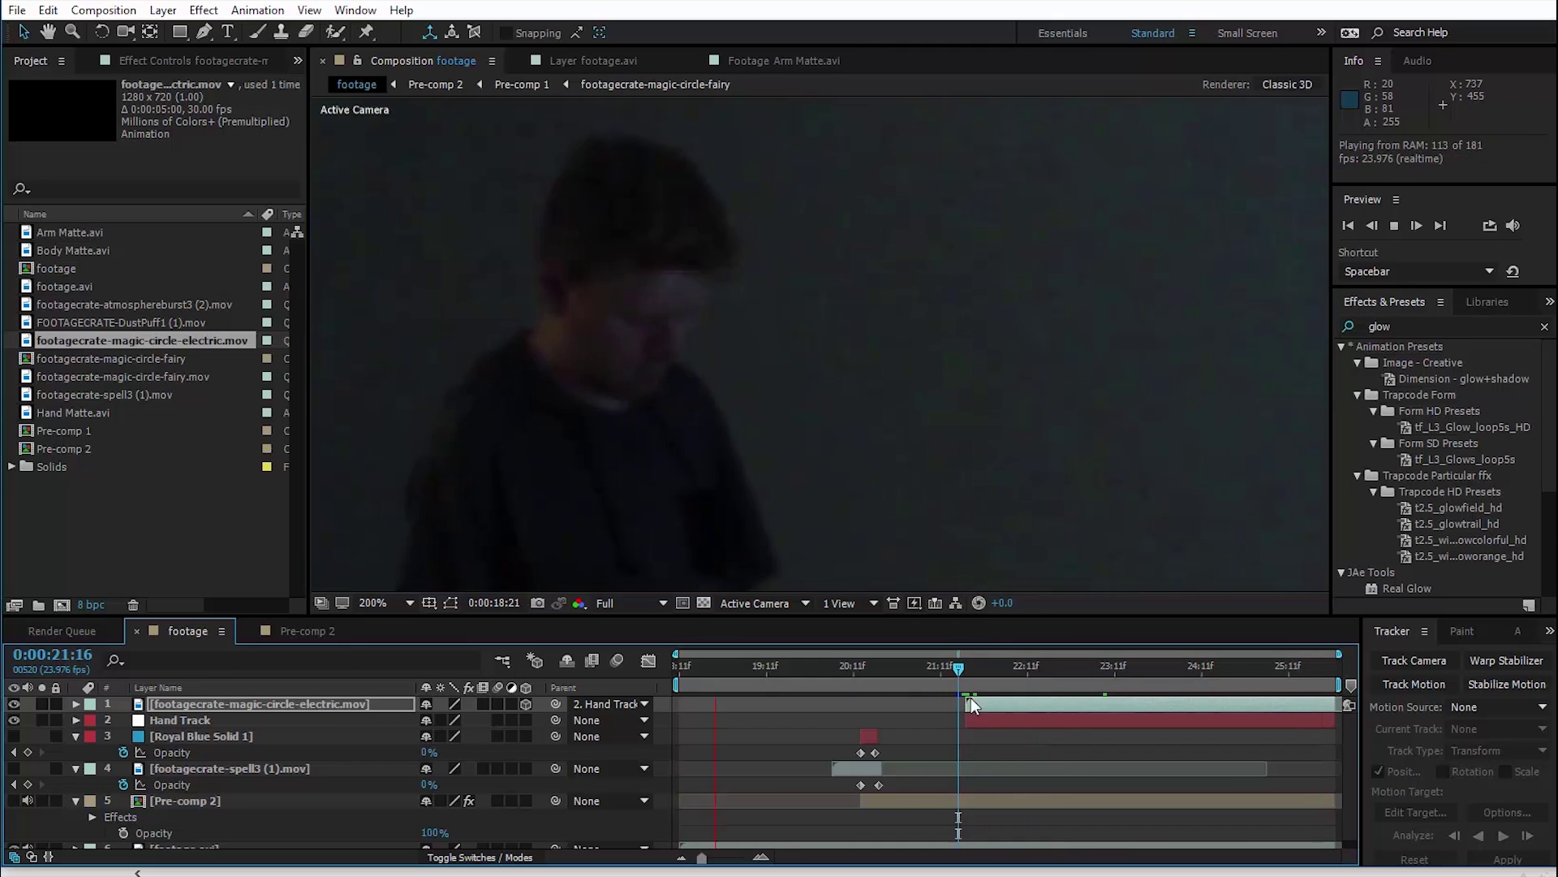
pyautogui.moveTo(967, 699); pyautogui.dragTo(1159, 675)
pyautogui.click(984, 672)
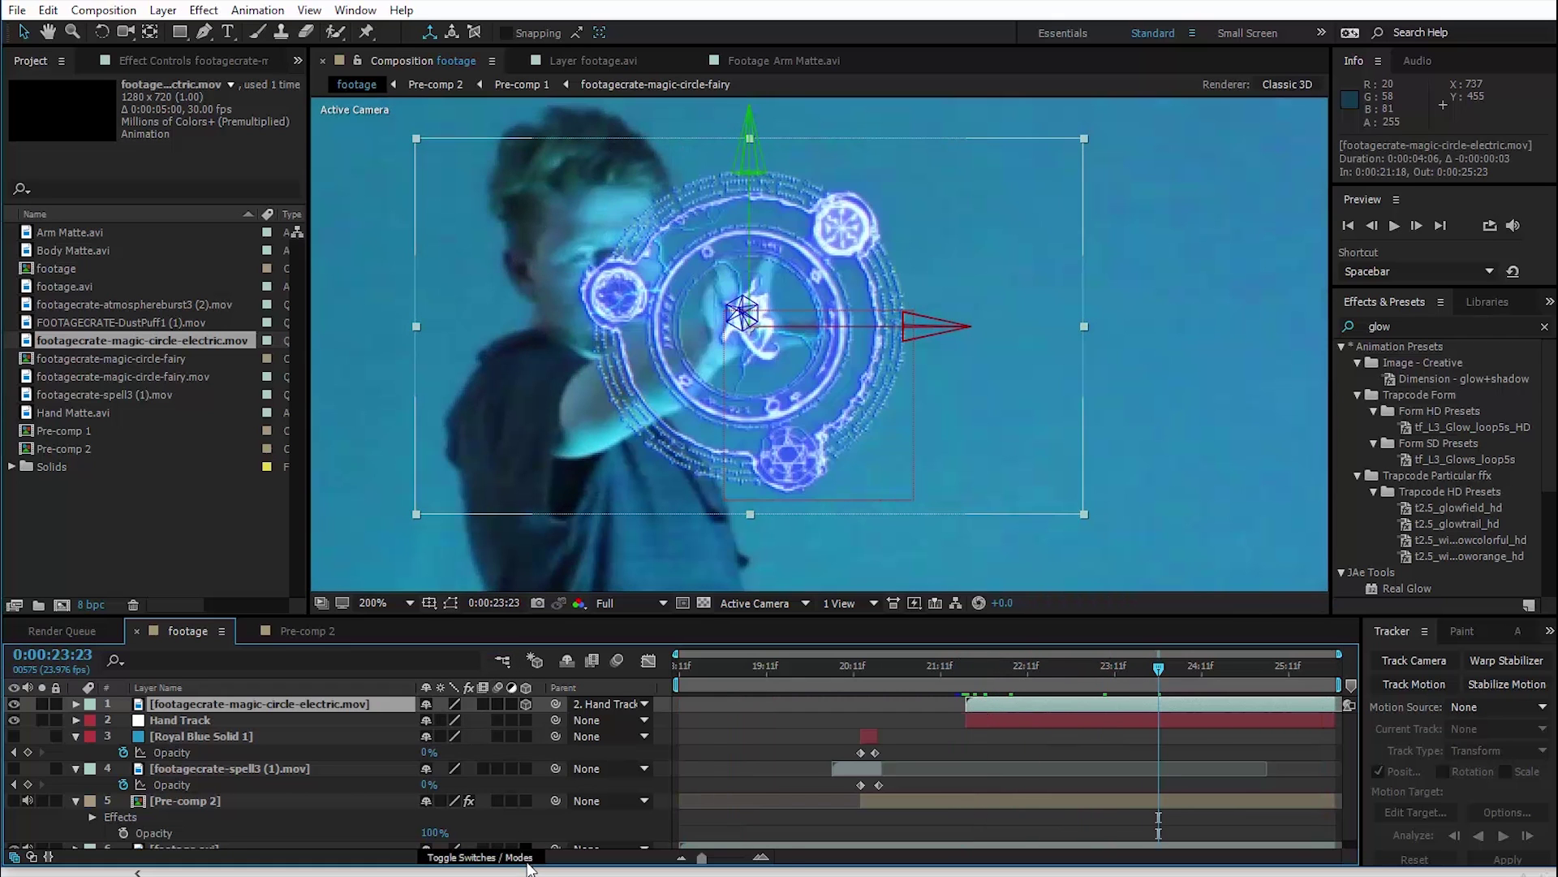
# Set the electric magic circle layer's blending mode to Screen and inspect the blend up close.
pyautogui.click(526, 860)
pyautogui.click(460, 706)
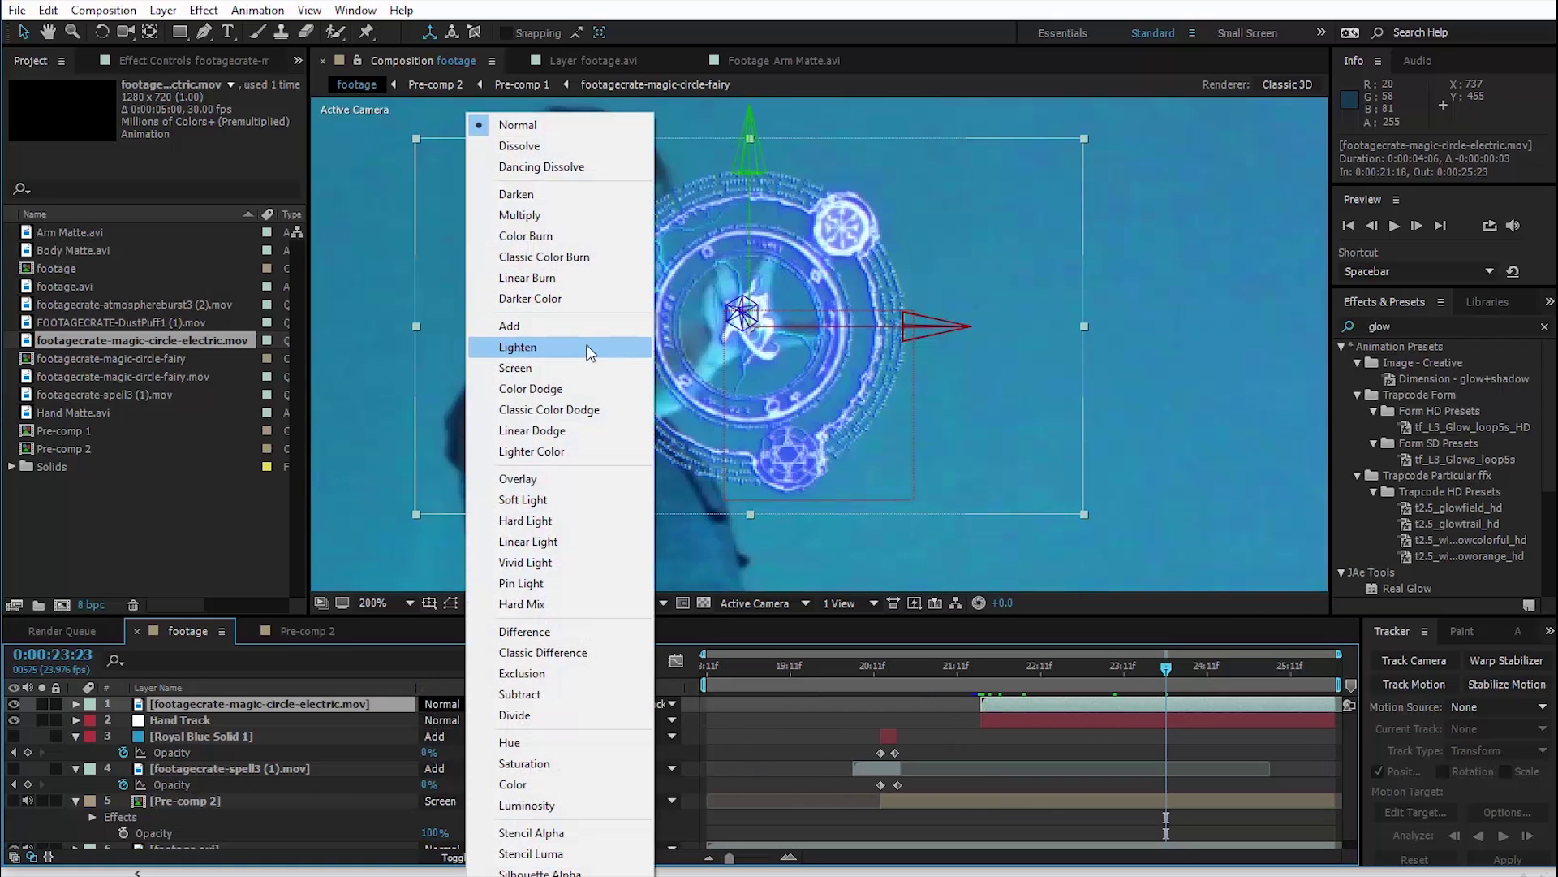
pyautogui.click(583, 367)
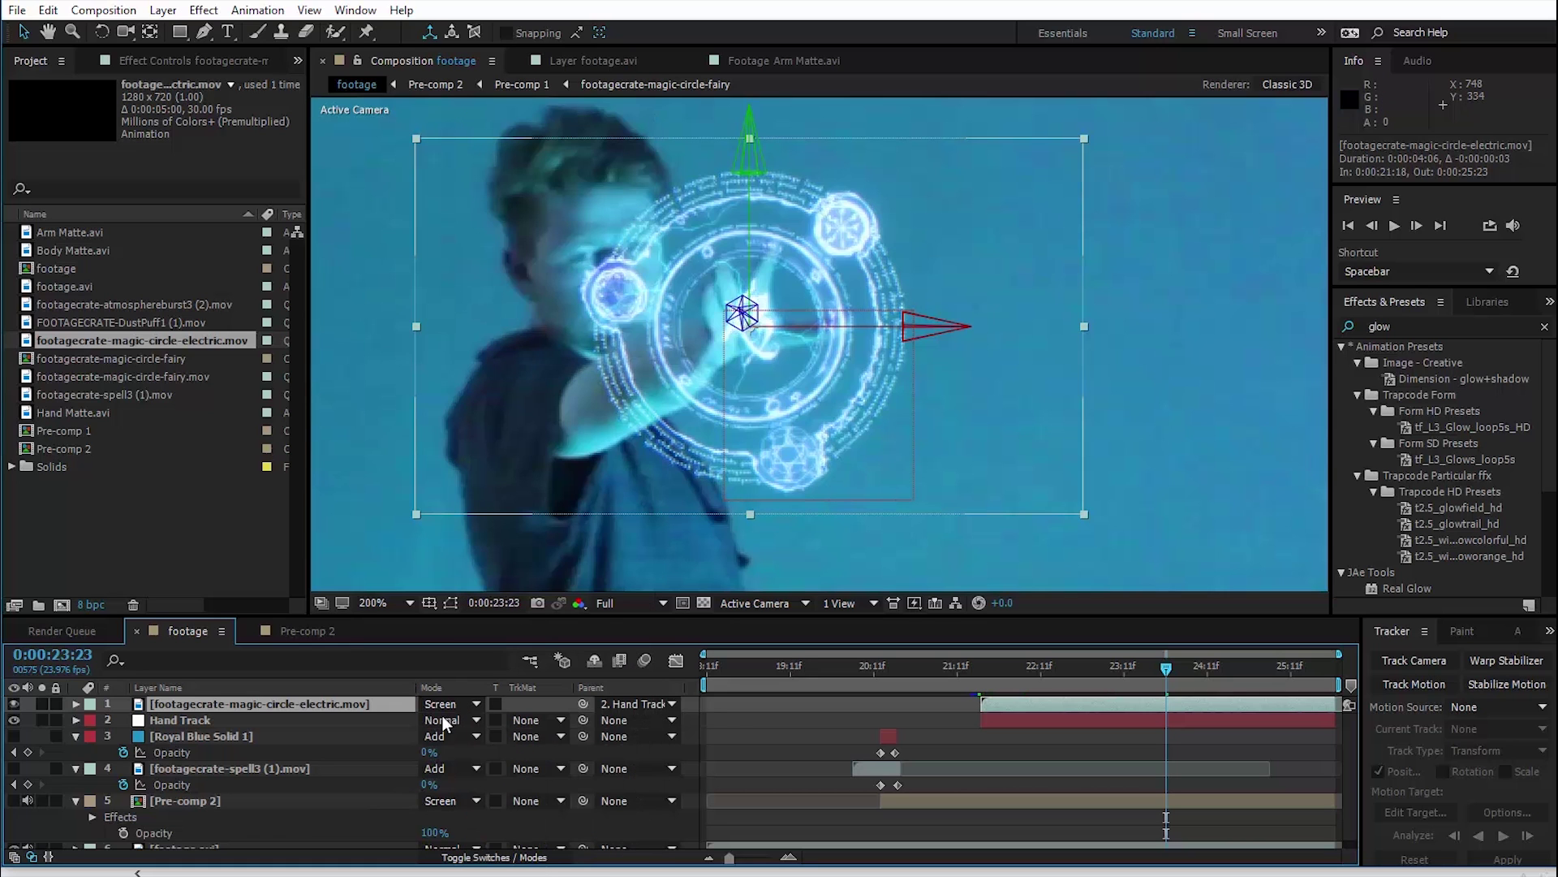
pyautogui.press('.')
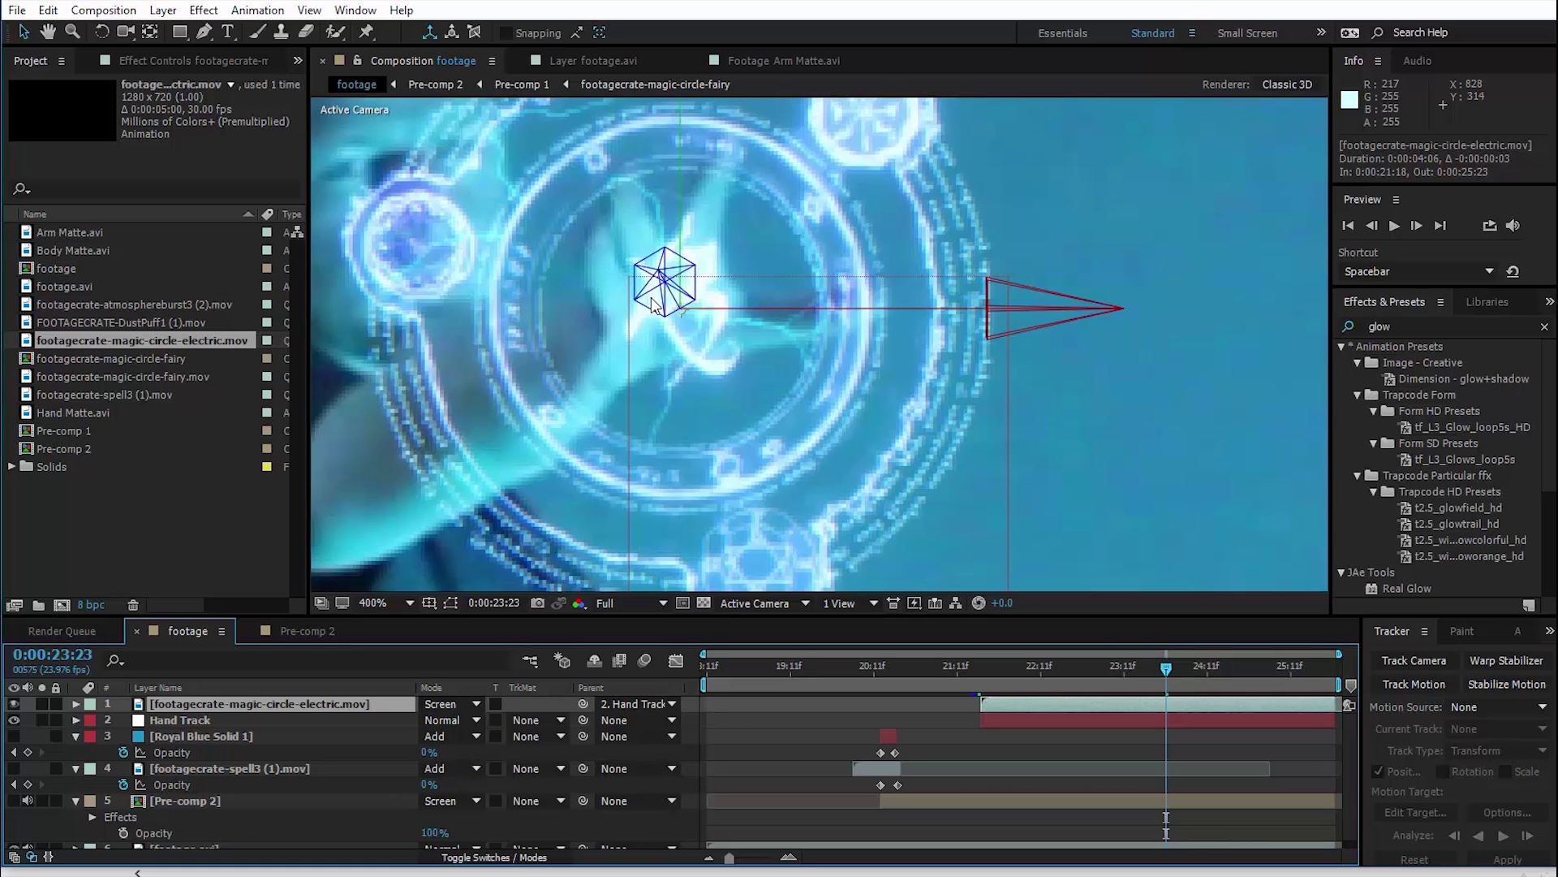
pyautogui.press(',')
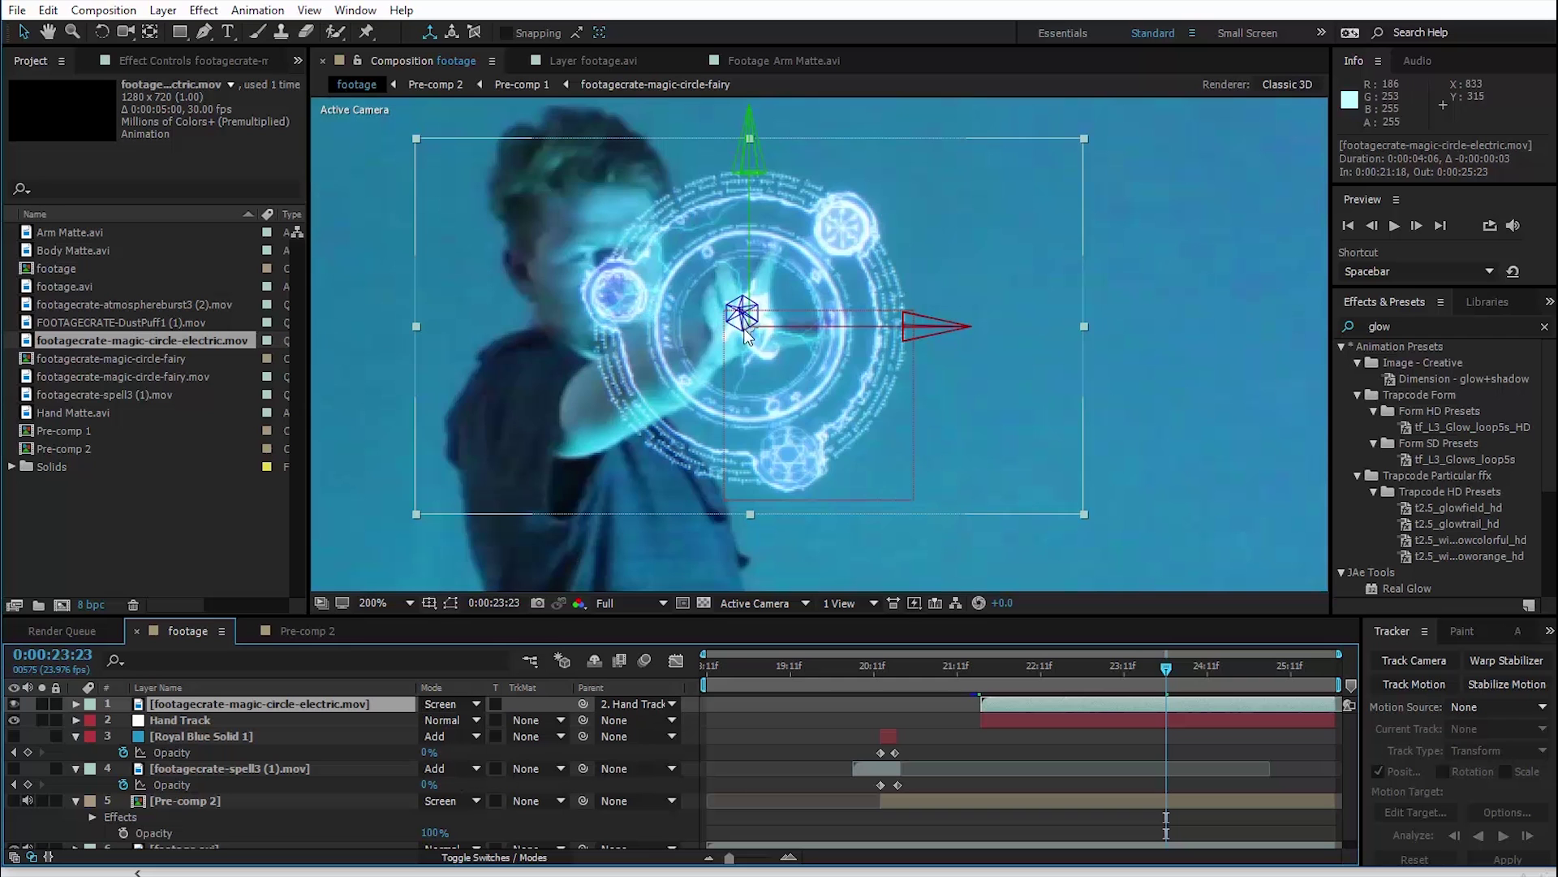
pyautogui.click(475, 703)
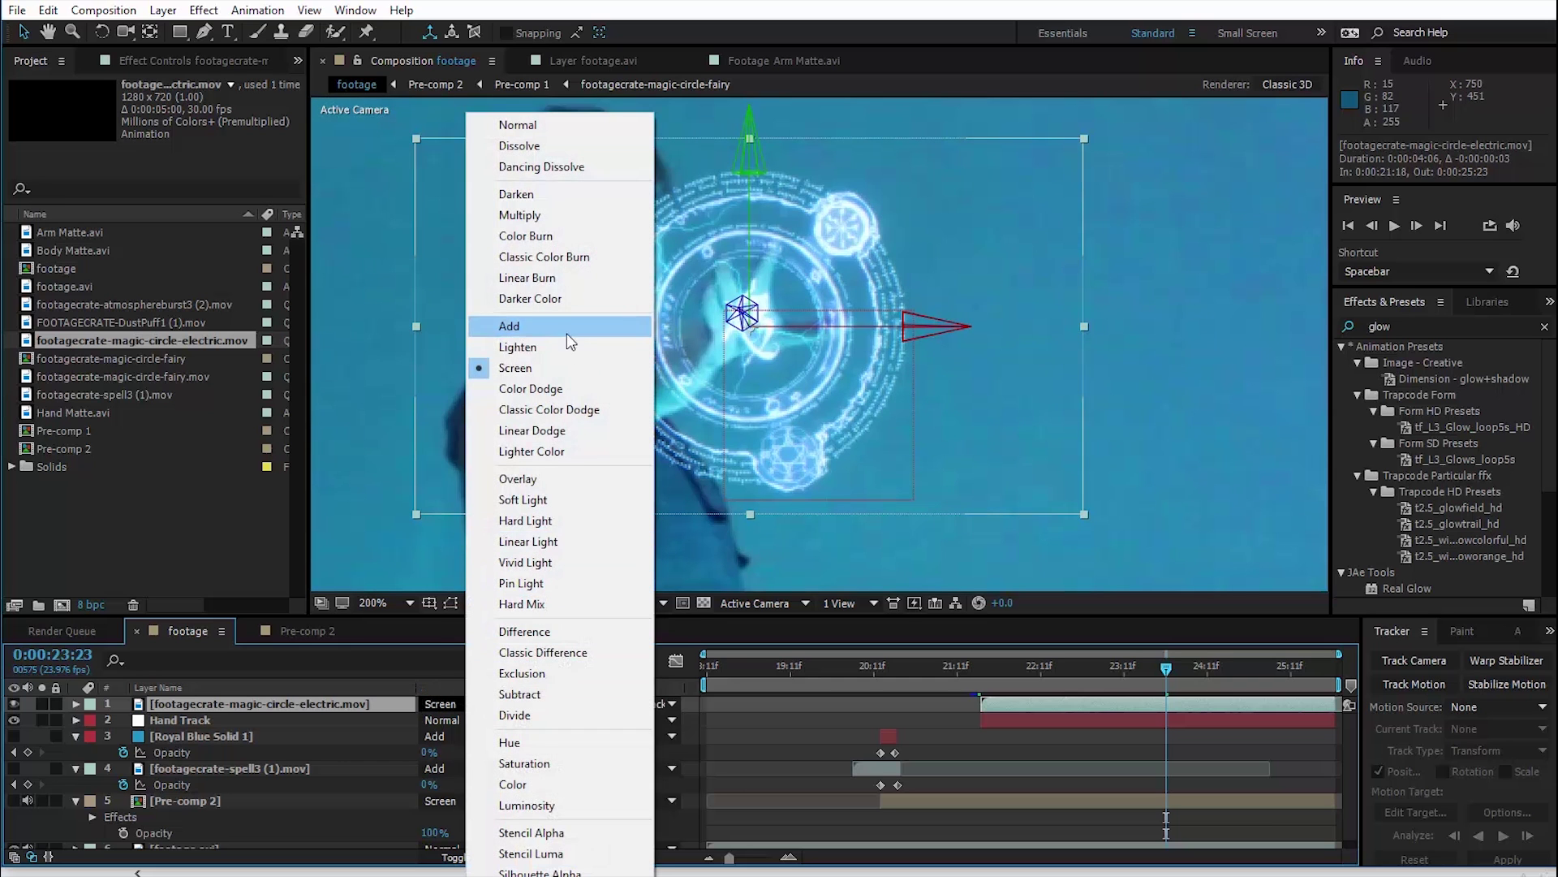
pyautogui.press('Escape')
# Switch to the FootageCrate Magic / Powers page in Chrome, find Magic Spell 4 and download it.
pyautogui.hotkey('alt', 'Tab')
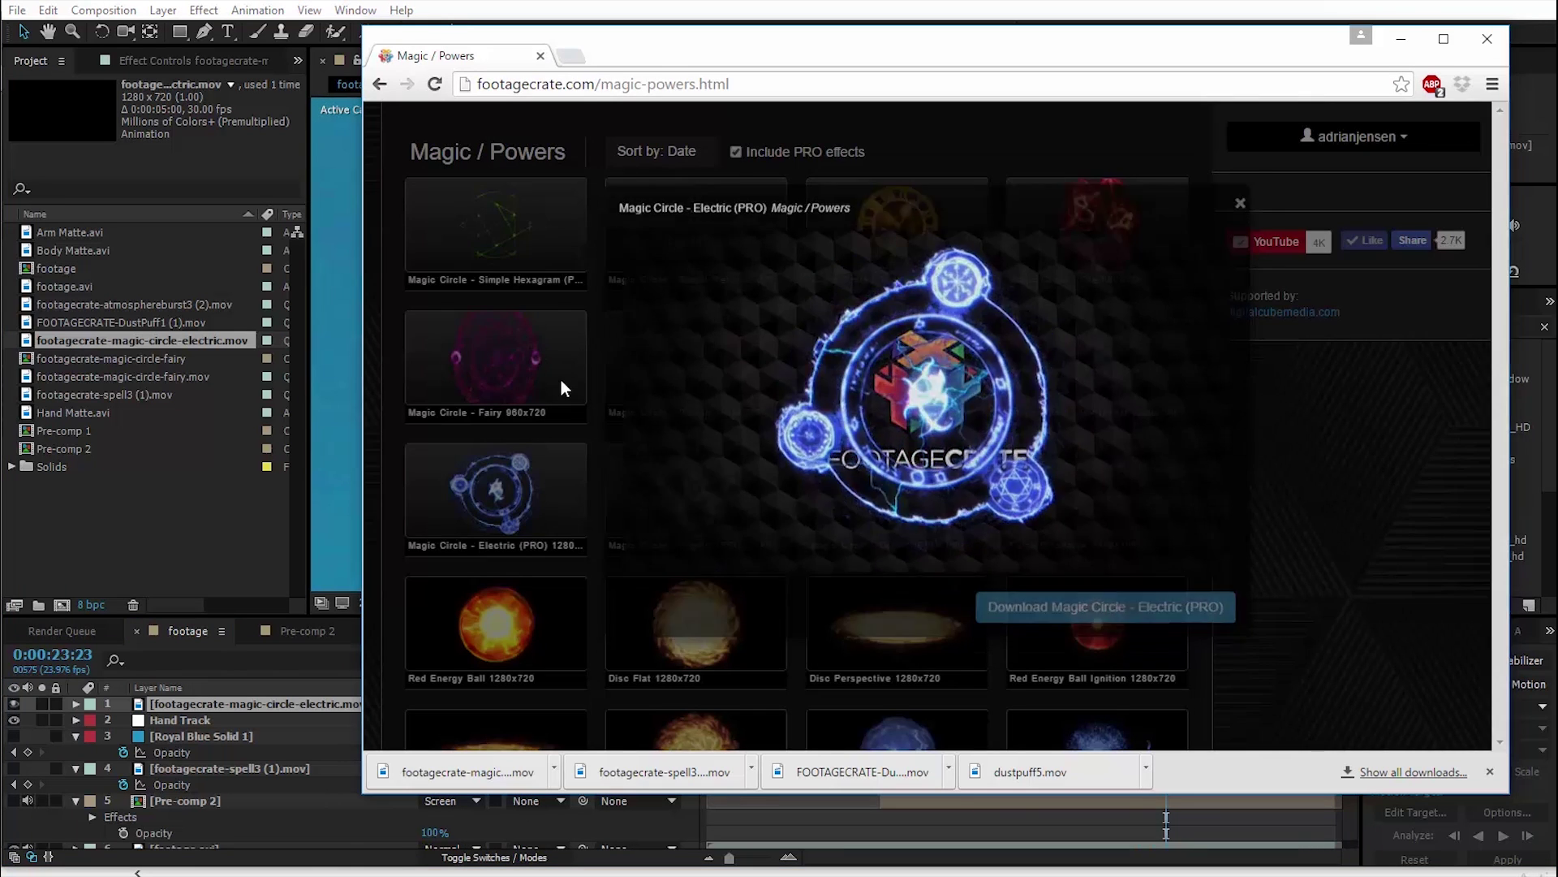
pyautogui.click(563, 387)
pyautogui.scroll(-10, 933, 483)
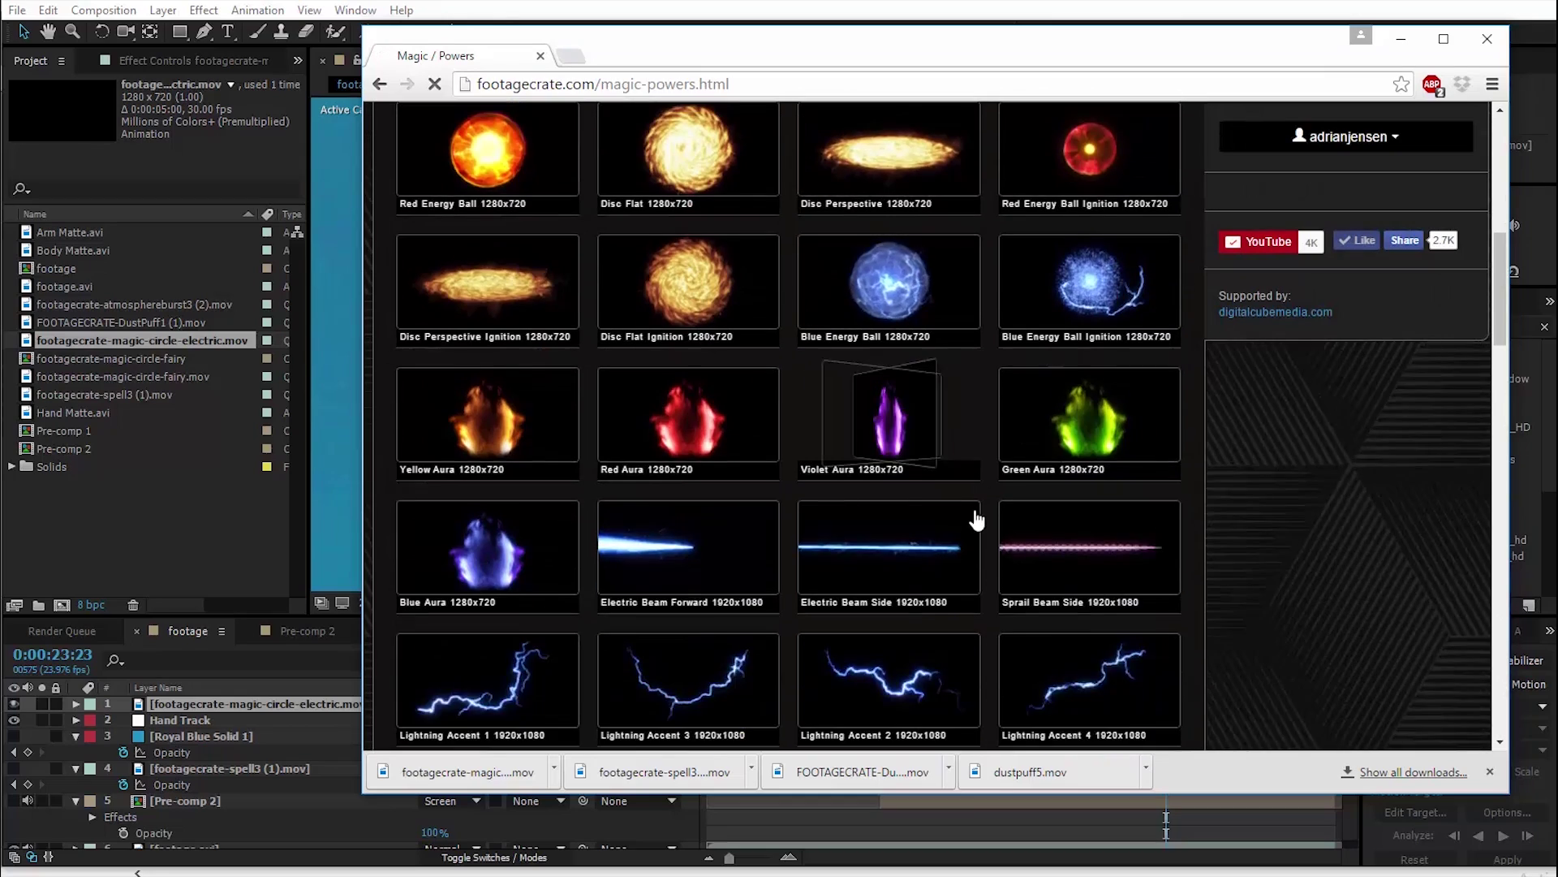
pyautogui.scroll(-3, 976, 524)
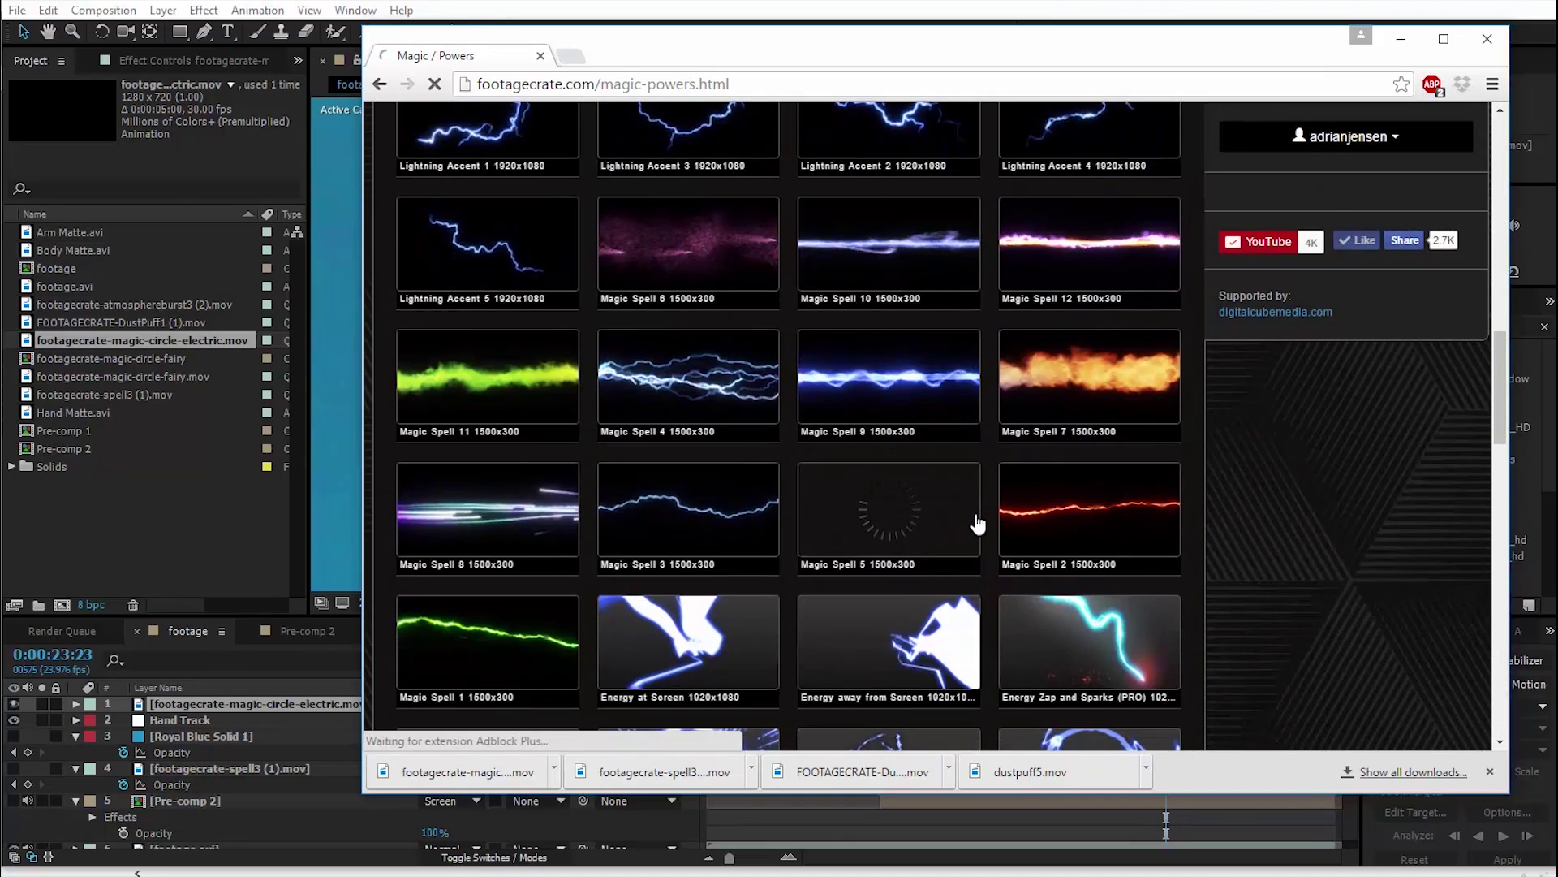
pyautogui.scroll(-2, 990, 523)
pyautogui.scroll(-2, 1055, 487)
pyautogui.scroll(4, 758, 303)
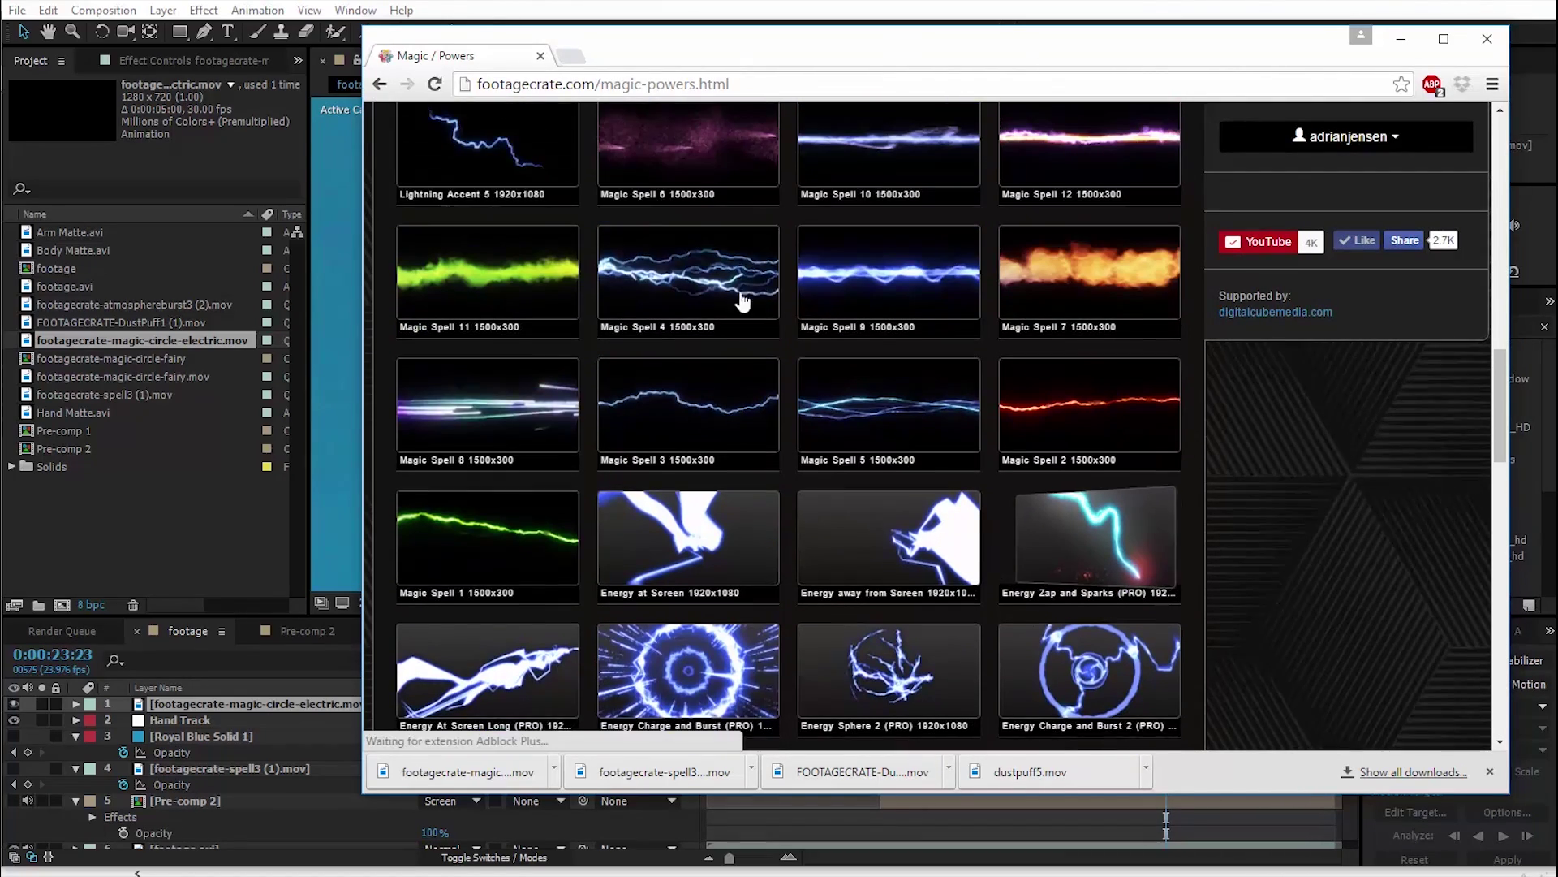
pyautogui.click(699, 296)
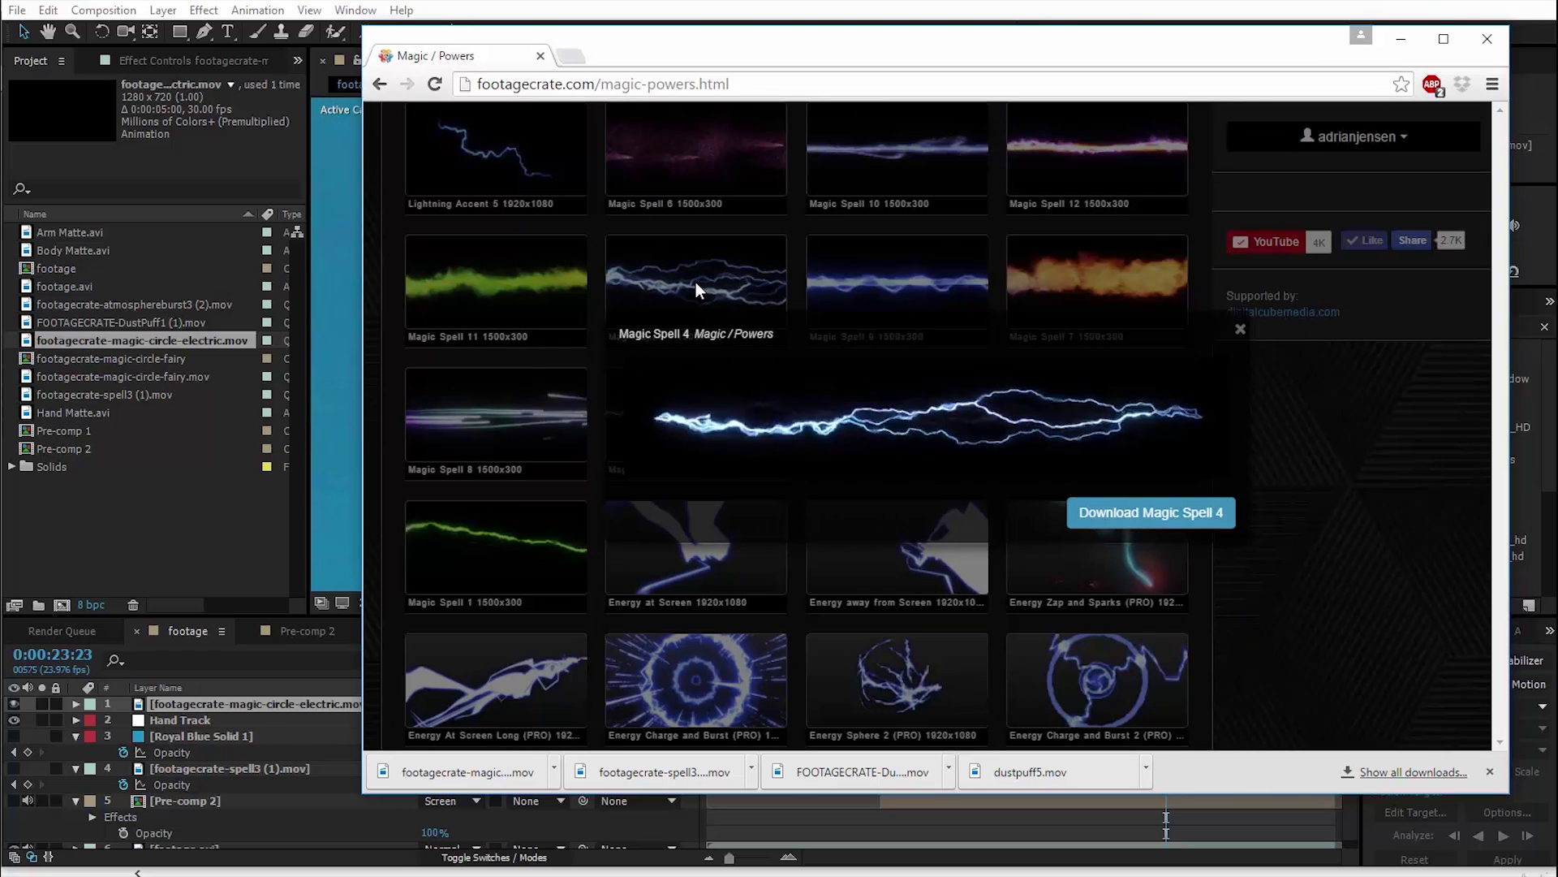
pyautogui.click(1139, 512)
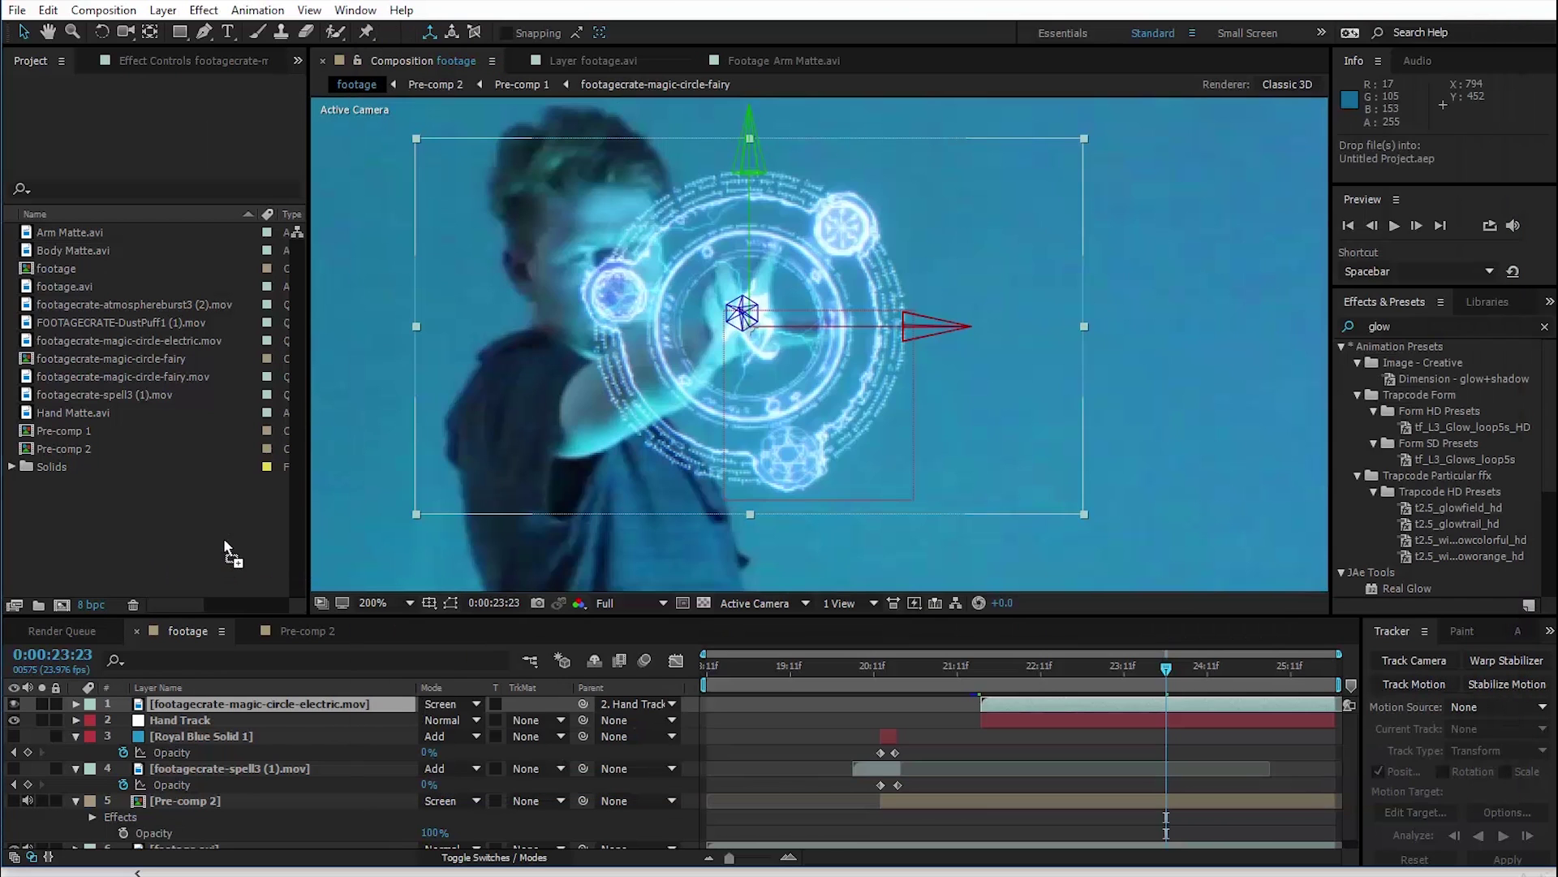
# Import footagecrate-spell4 (1).mov into After Effects and place it as the top layer starting at 0:00:22:09.
pyautogui.moveTo(222, 537); pyautogui.dragTo(667, 577)
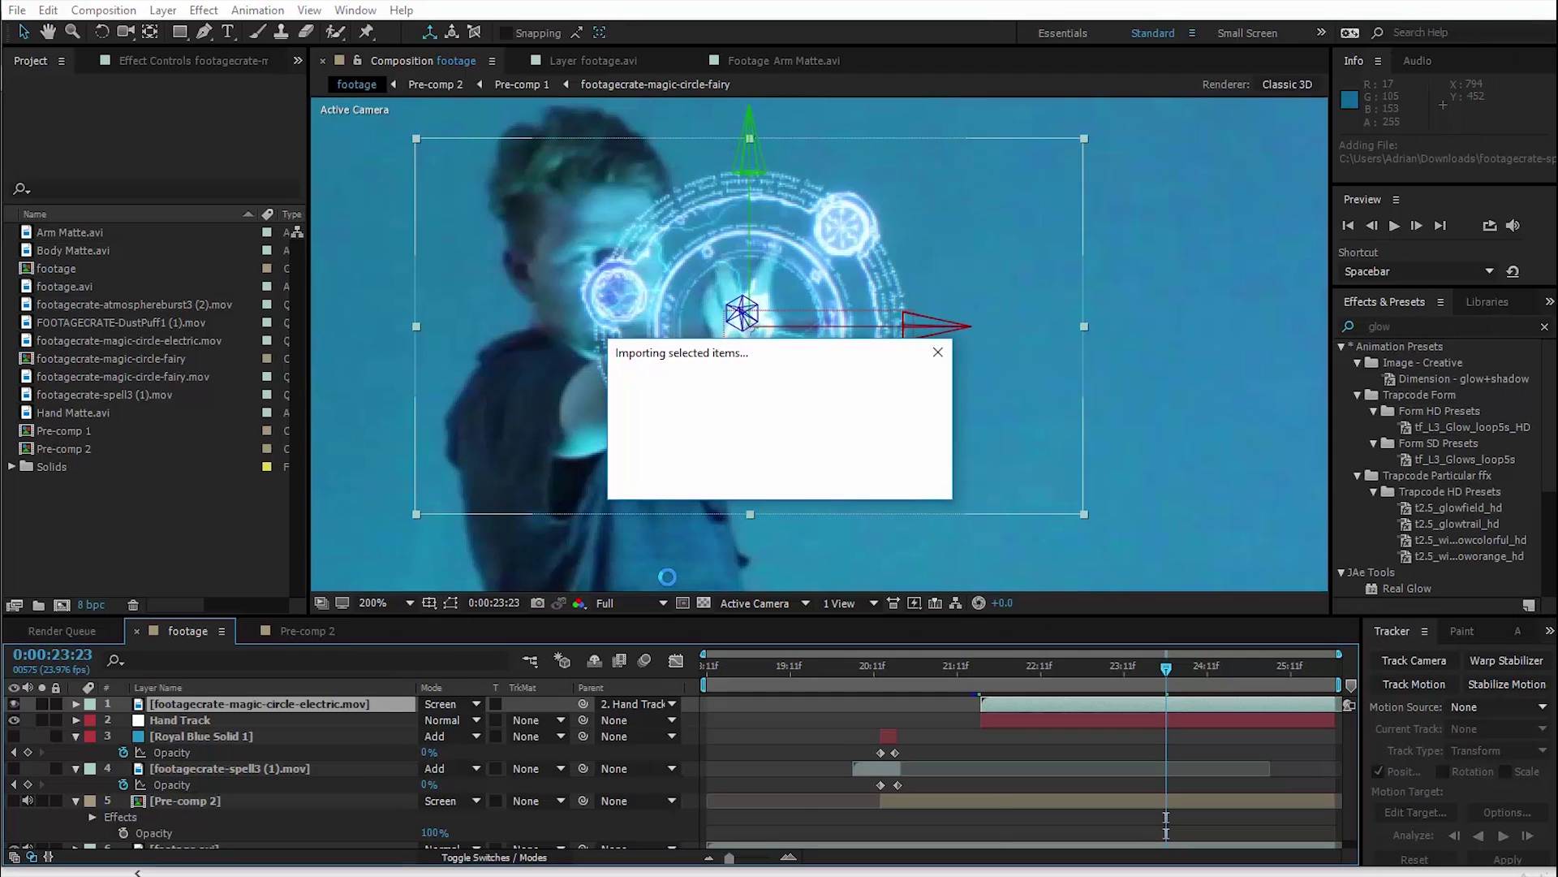
pyautogui.moveTo(997, 670); pyautogui.dragTo(1035, 680)
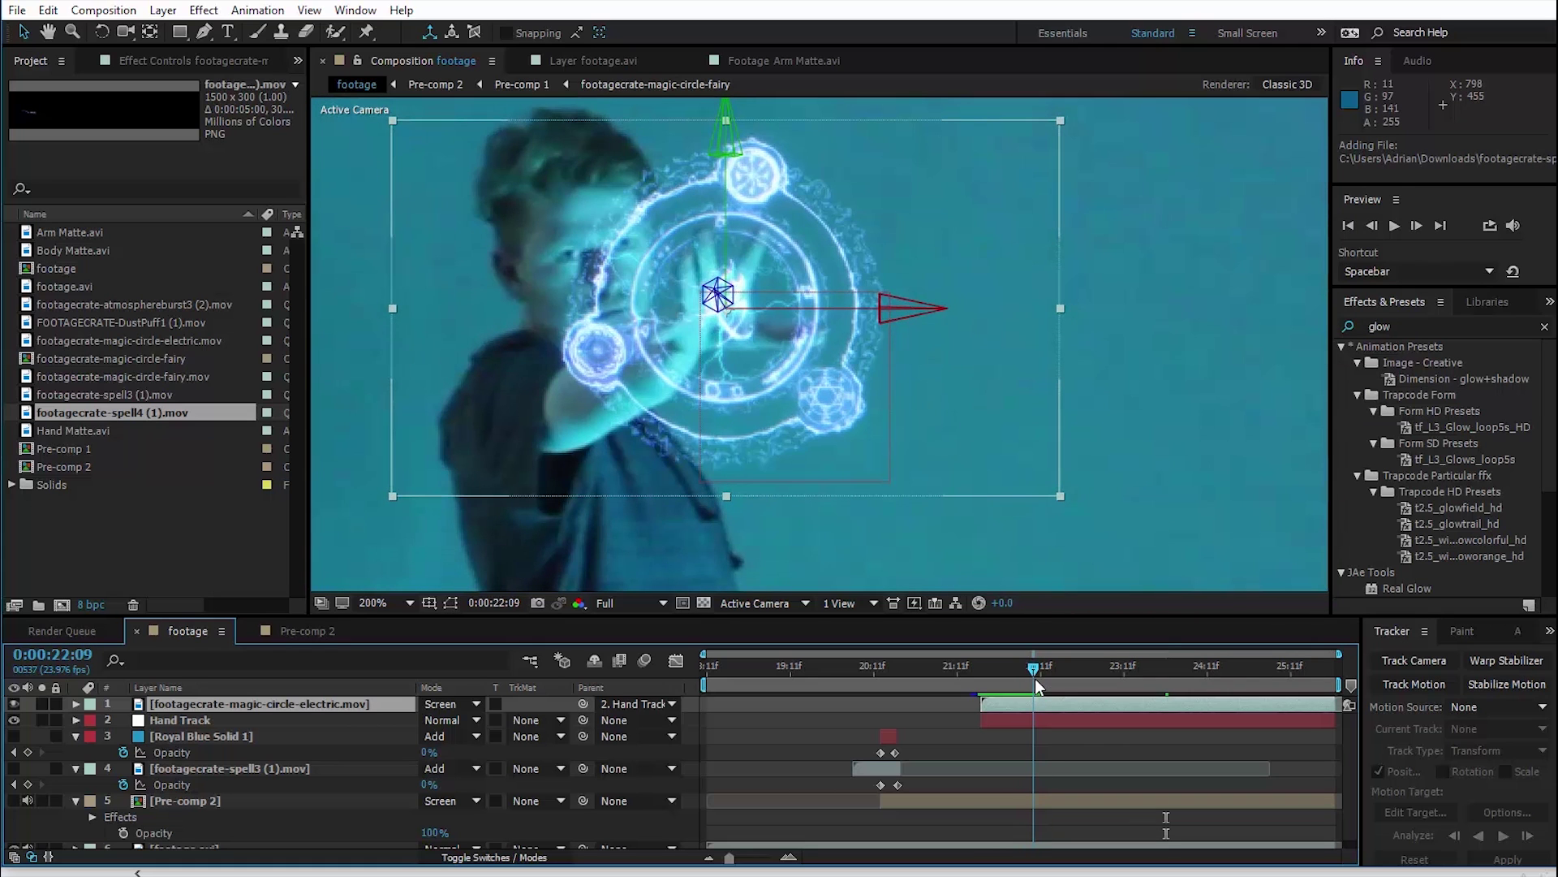
pyautogui.moveTo(107, 415); pyautogui.dragTo(310, 703)
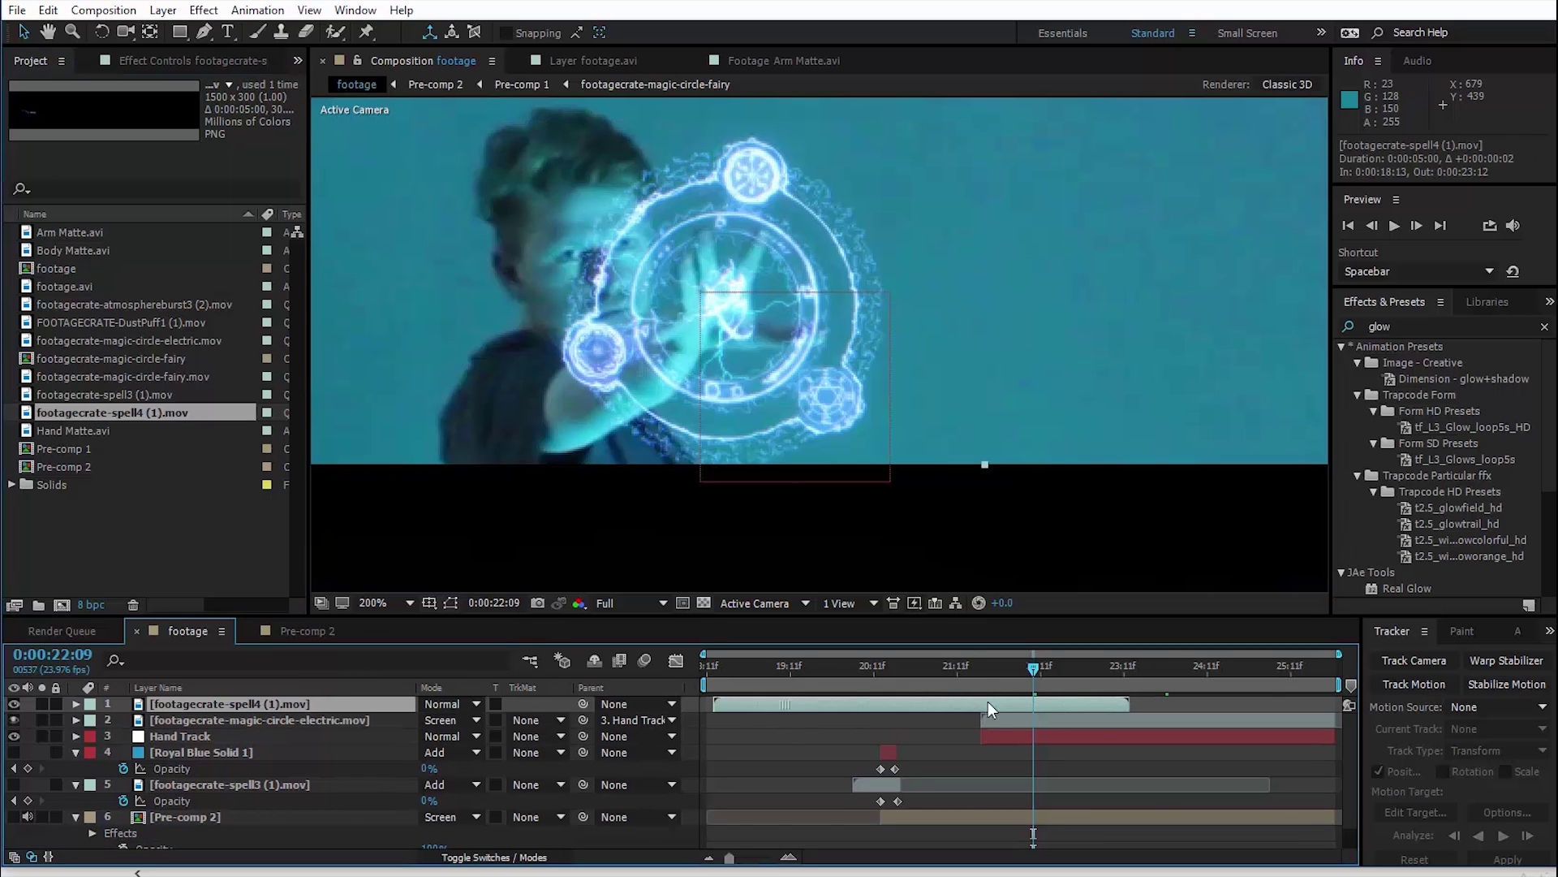
pyautogui.moveTo(987, 701); pyautogui.dragTo(1104, 706)
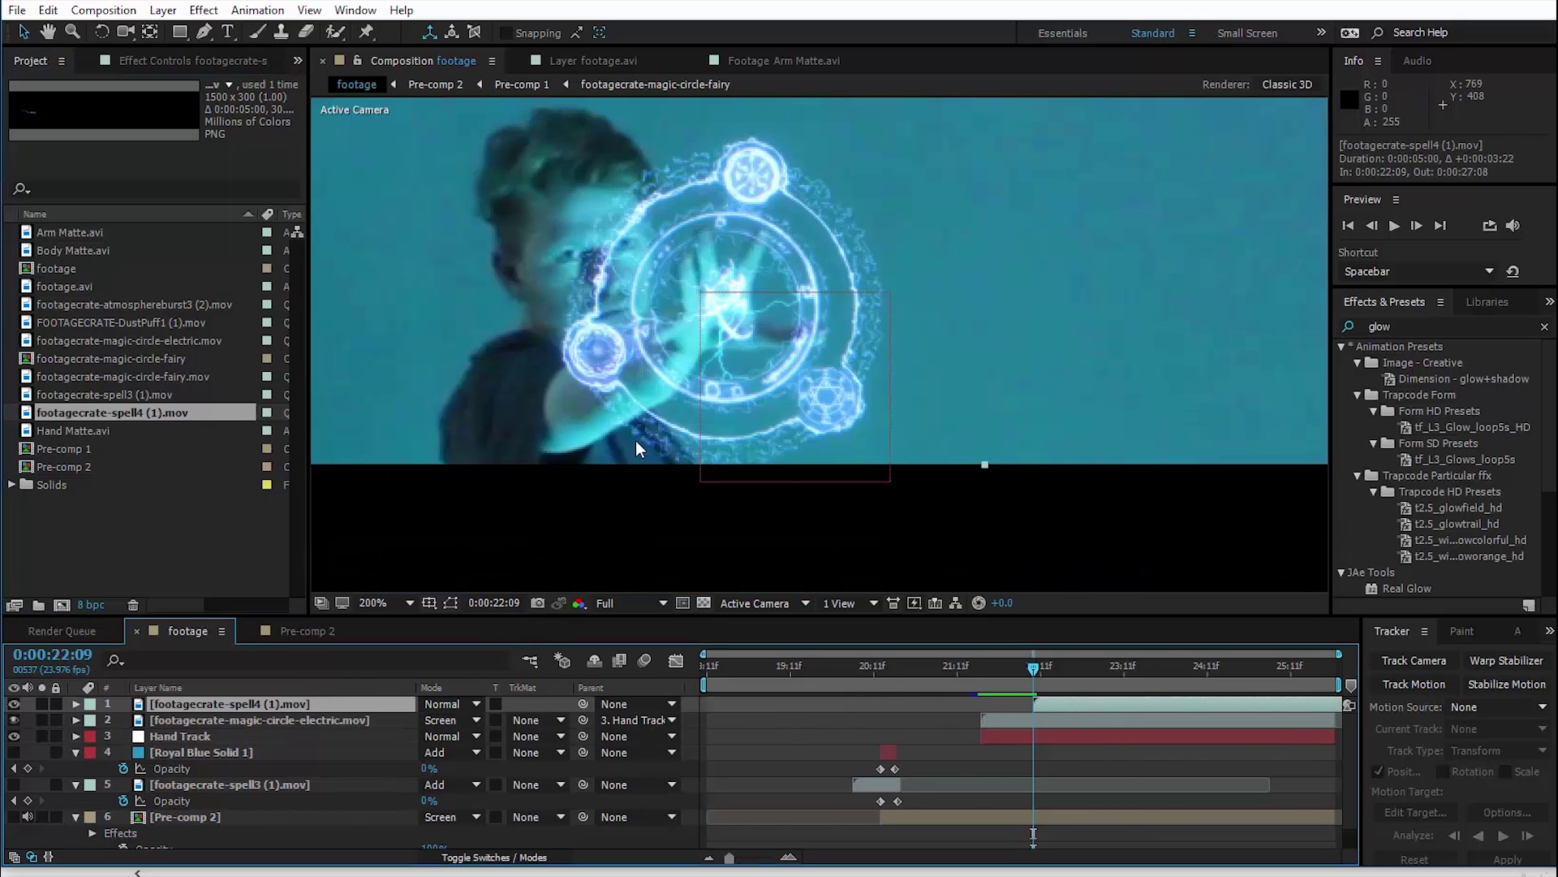
# Set the footagecrate-spell4 layer's blending mode to Screen.
pyautogui.scroll(-1, 641, 444)
pyautogui.moveTo(655, 410); pyautogui.dragTo(728, 236)
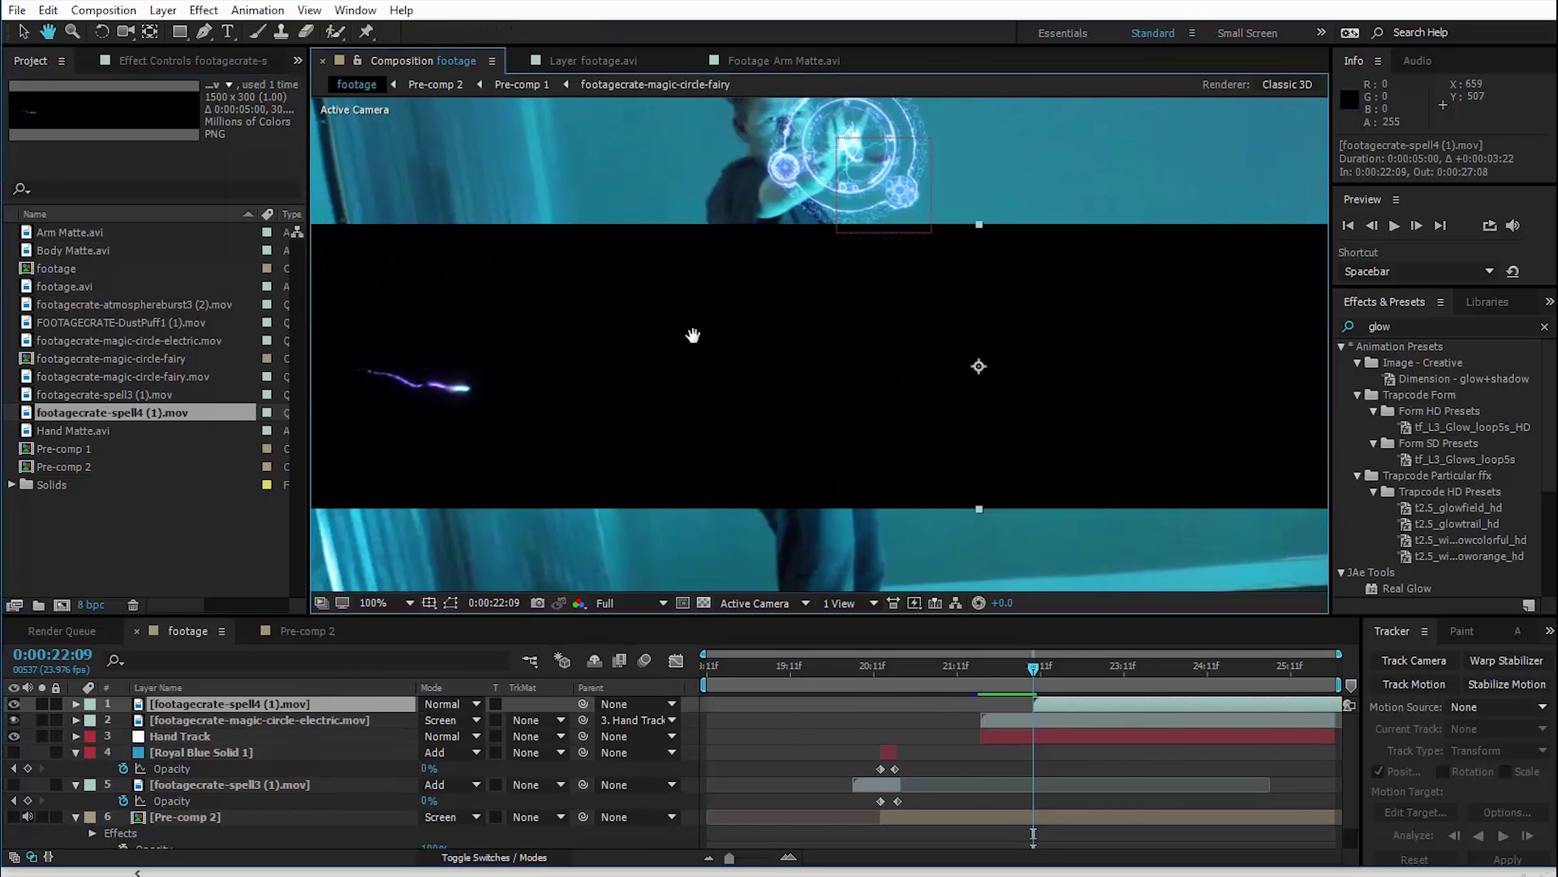
pyautogui.click(450, 705)
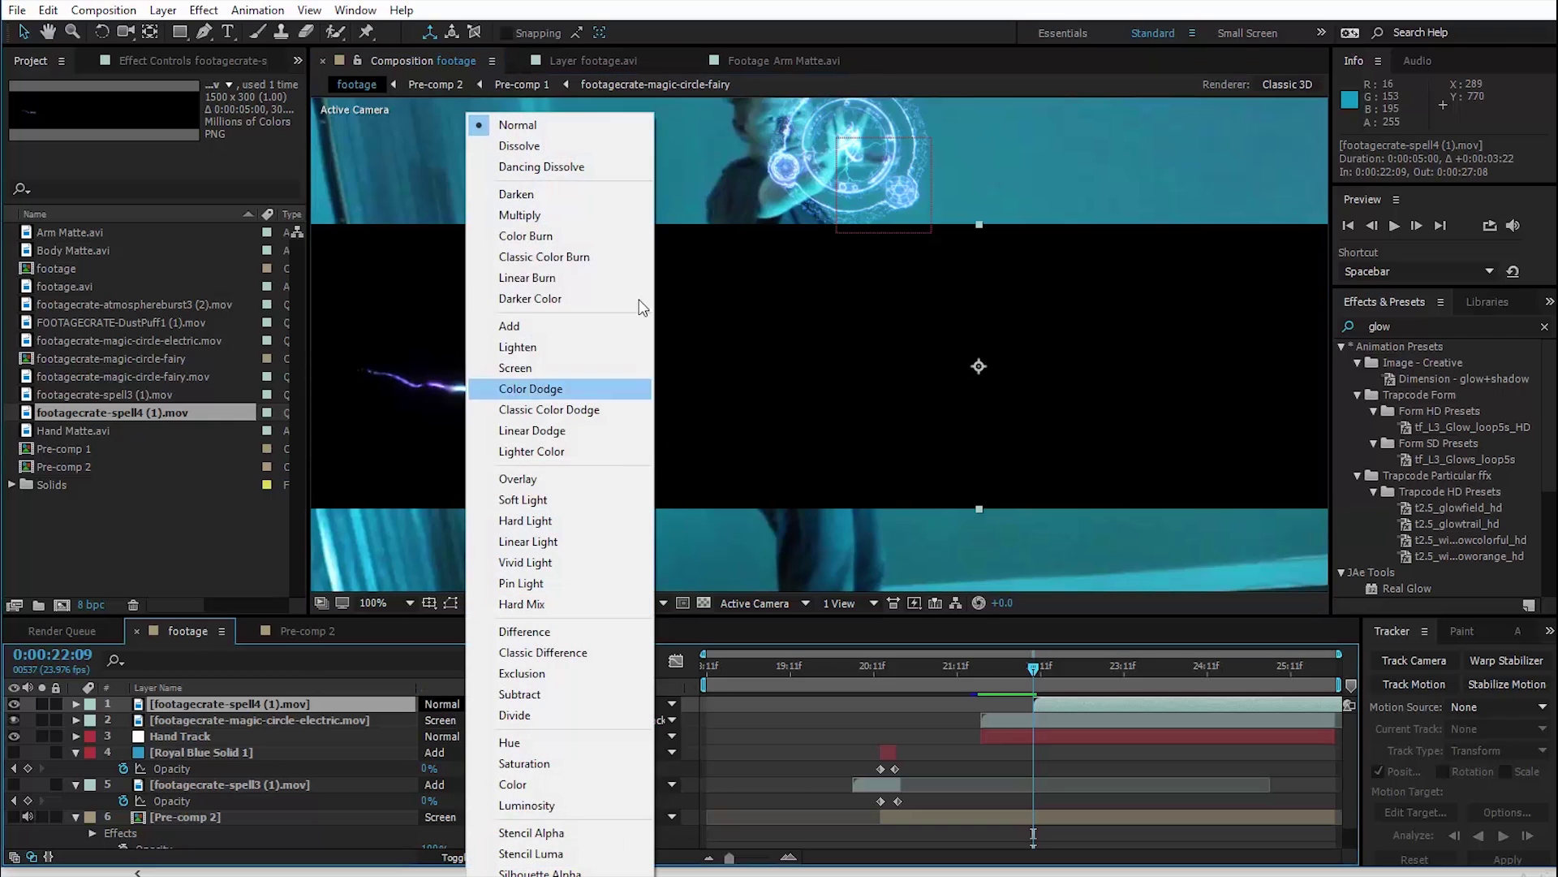
pyautogui.click(609, 368)
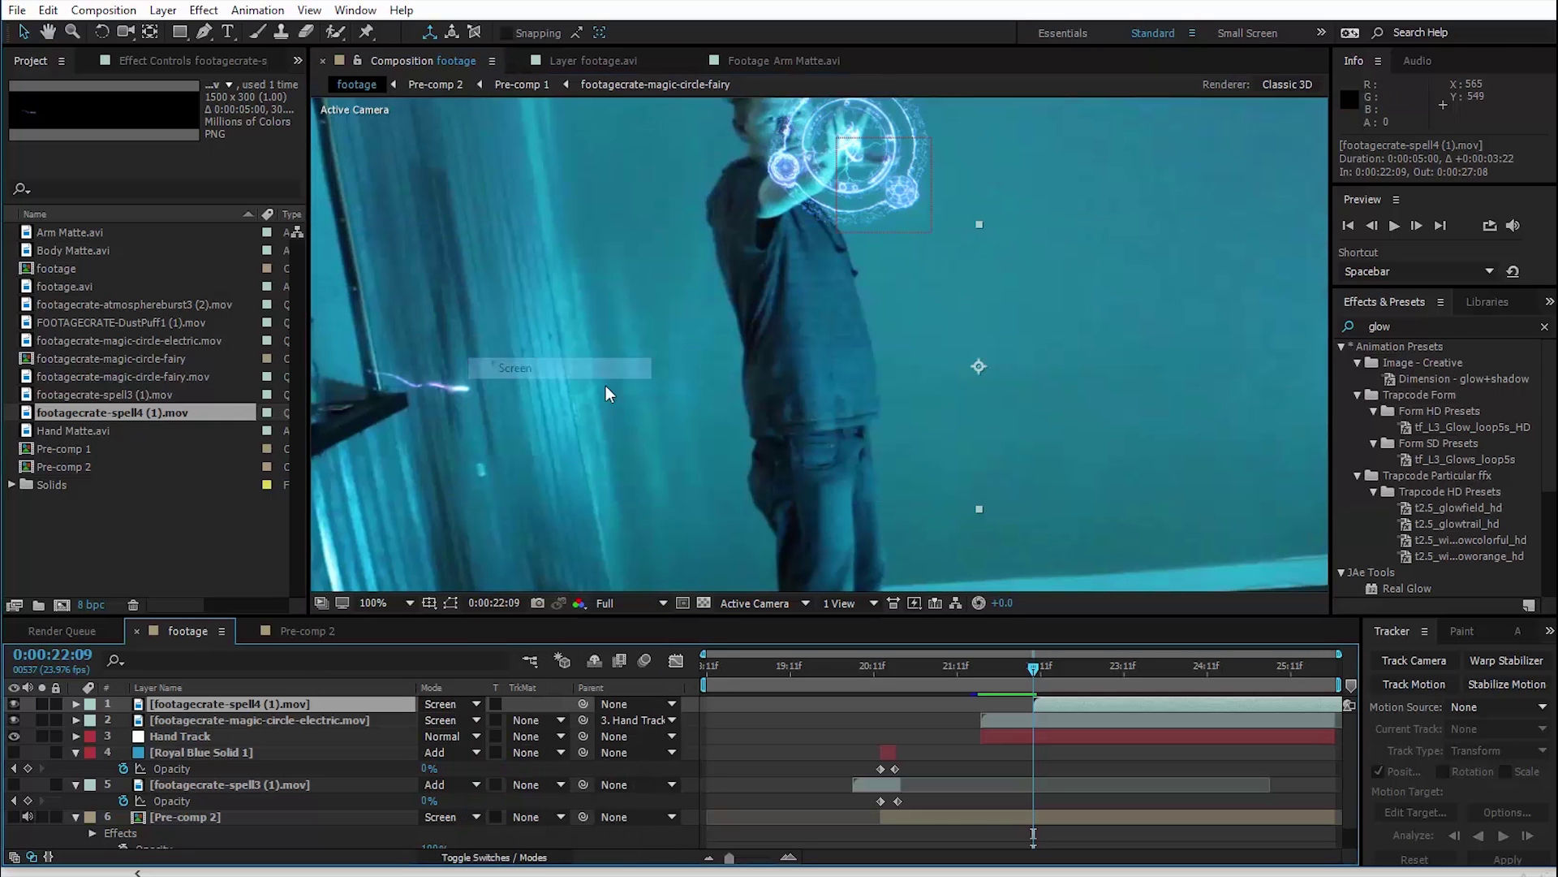
# Move the spell4 layer's anchor point to the lightning's starting tip and check it against the bolt at 0:00:24:12.
pyautogui.click(149, 36)
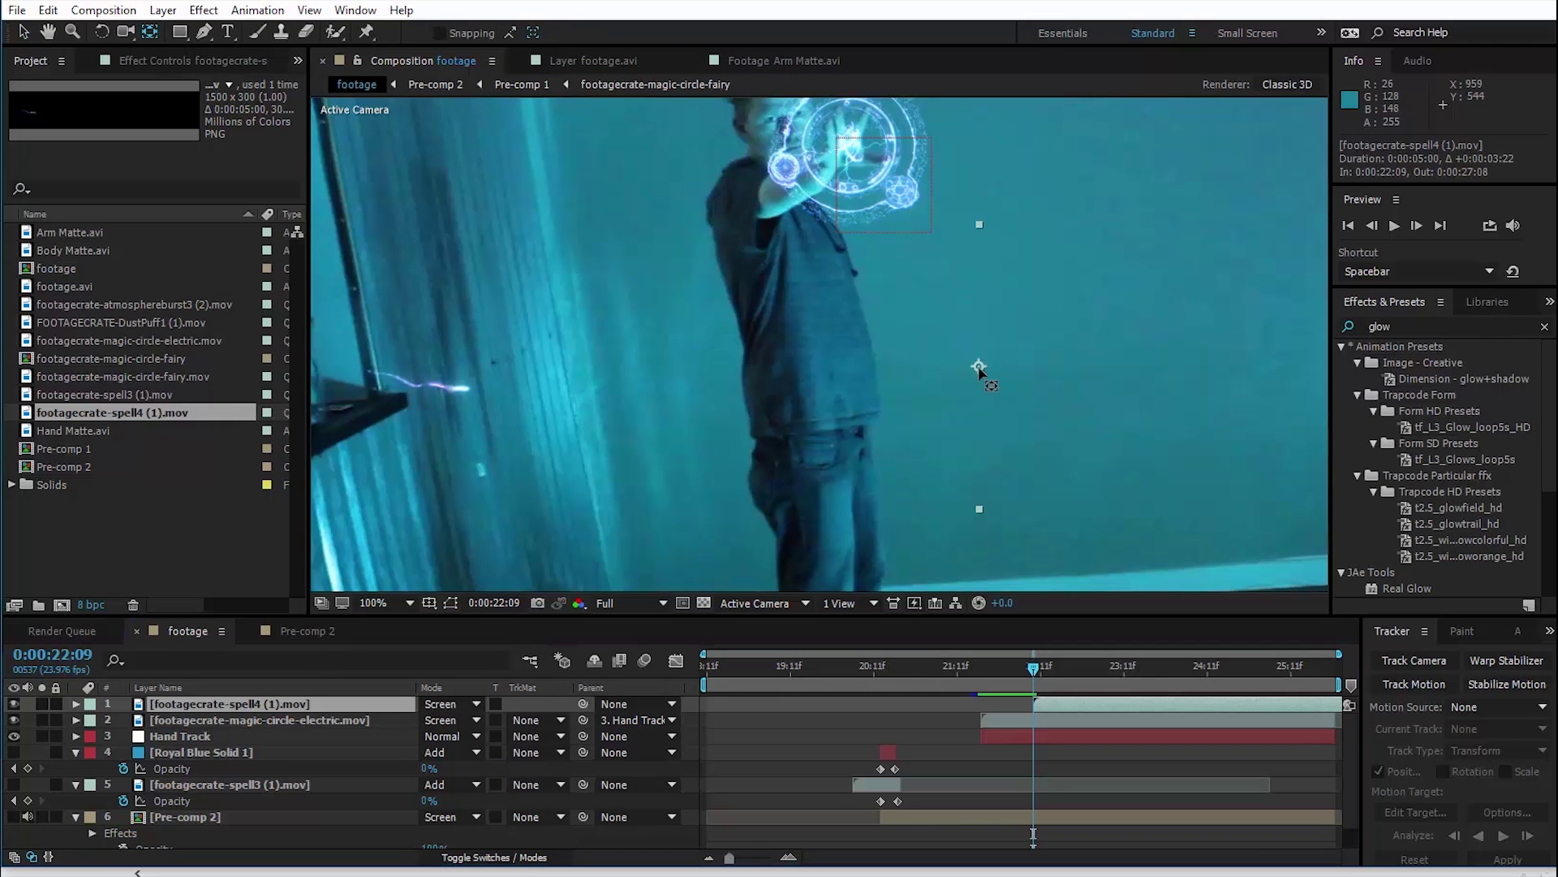
pyautogui.moveTo(979, 367); pyautogui.dragTo(392, 375)
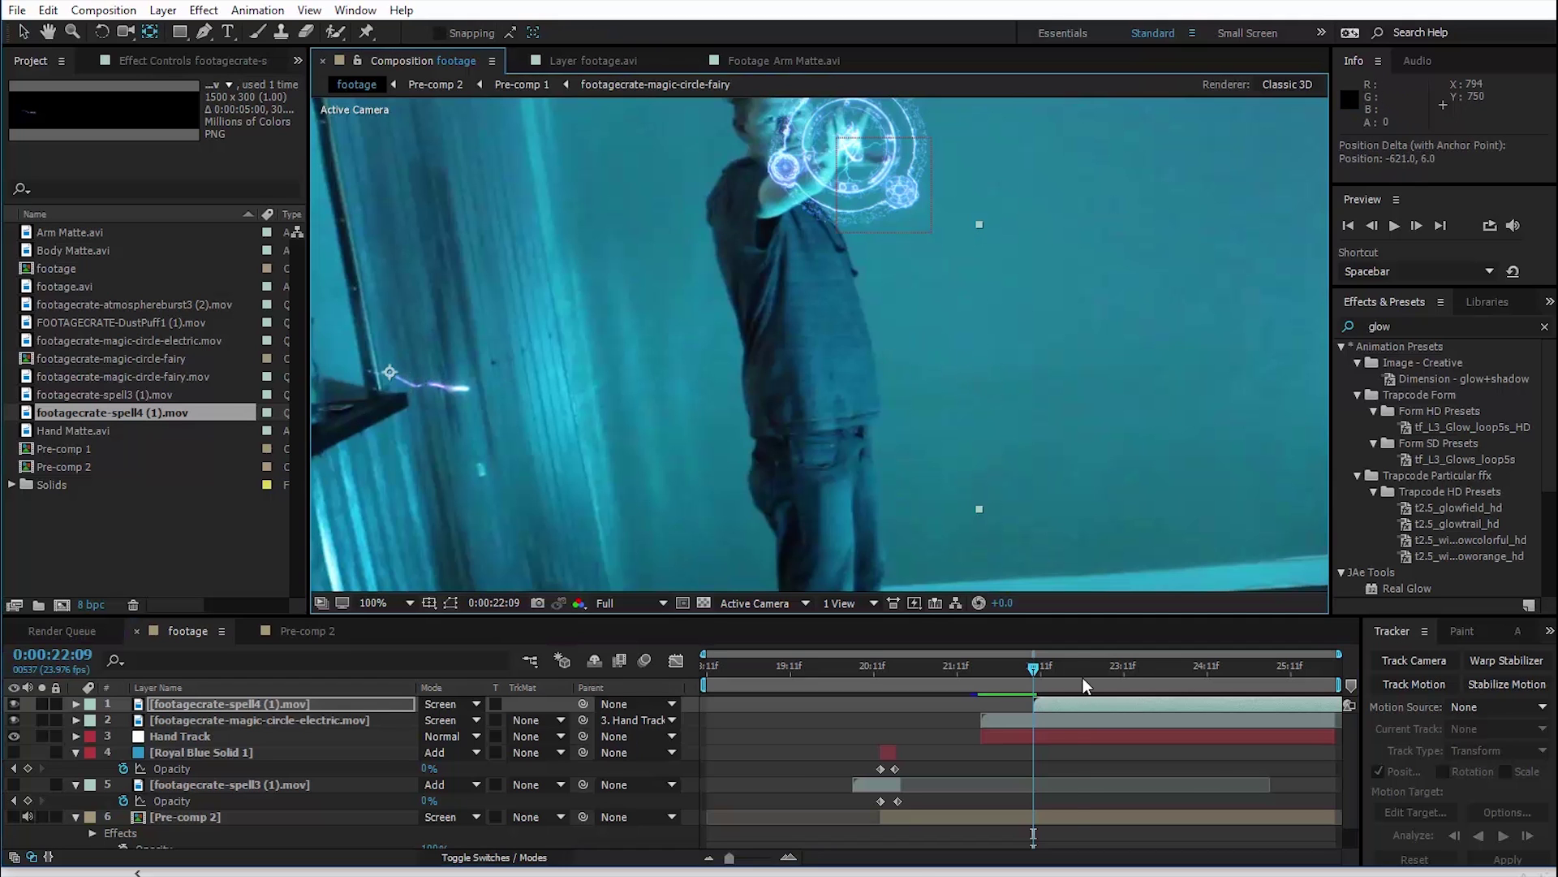
pyautogui.moveTo(1077, 668); pyautogui.dragTo(1211, 668)
pyautogui.moveTo(432, 436); pyautogui.dragTo(934, 442)
pyautogui.scroll(1, 933, 430)
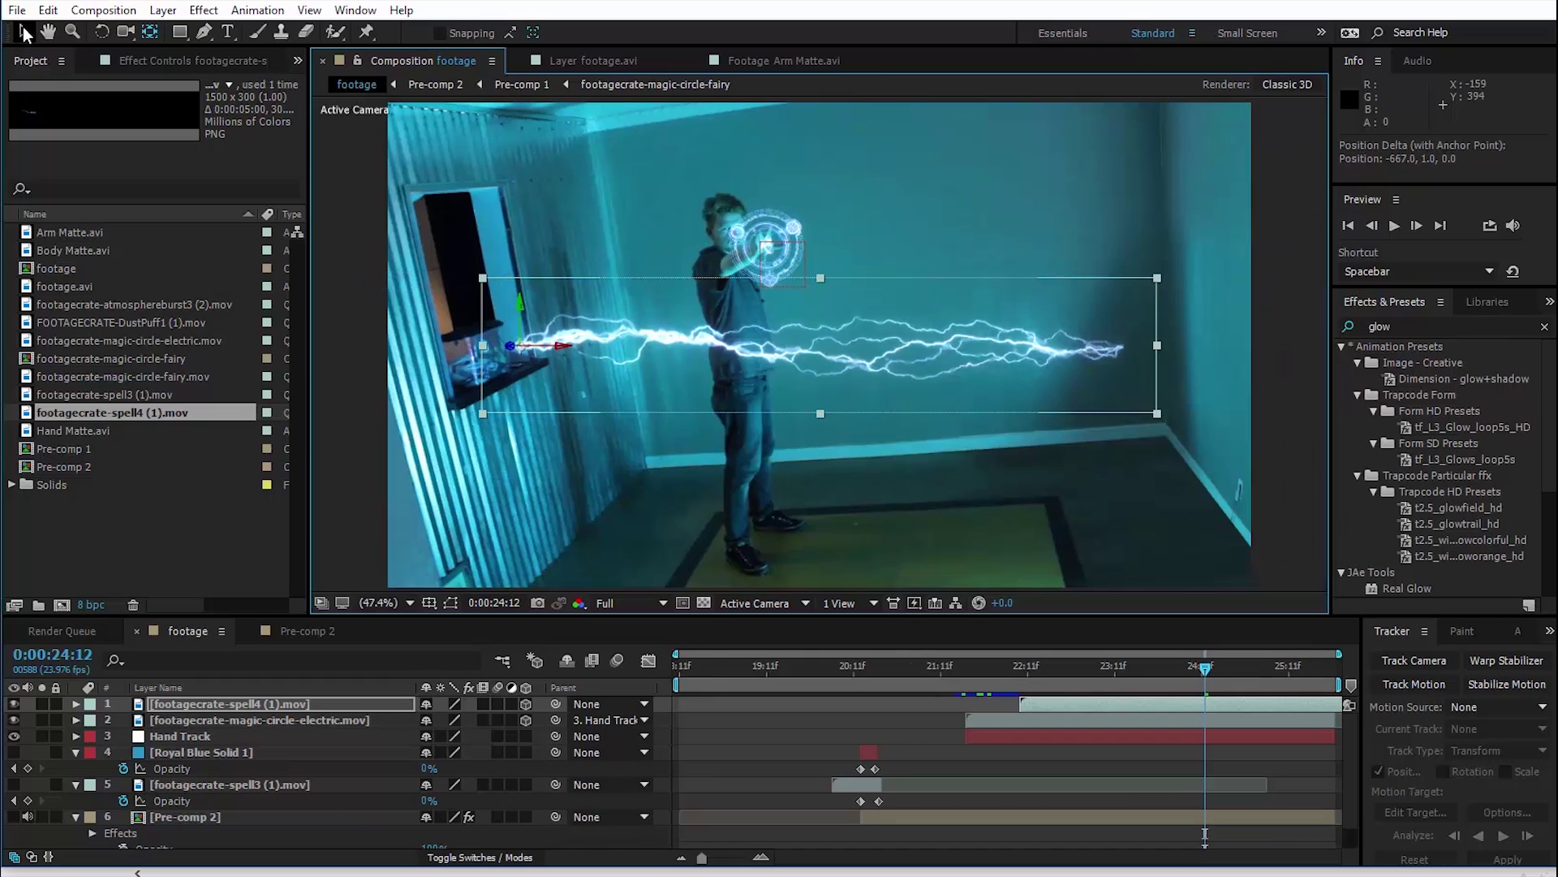
# Make the spell4 lightning a 3D layer and parent it to the electric magic circle, snapping it to the circle's location.
pyautogui.click(25, 32)
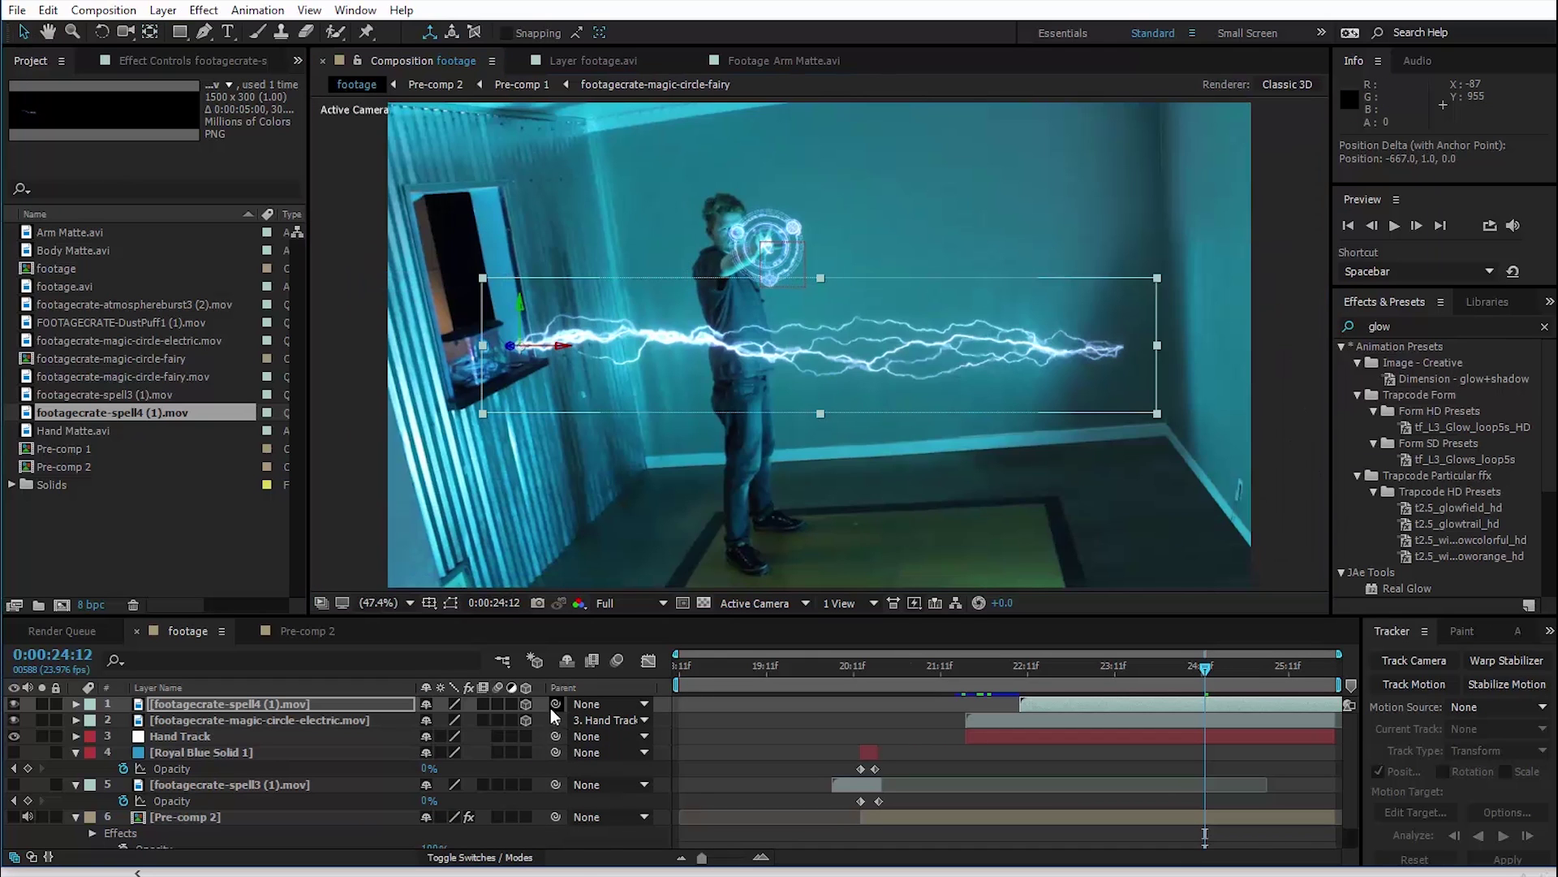
pyautogui.moveTo(557, 703); pyautogui.dragTo(278, 719)
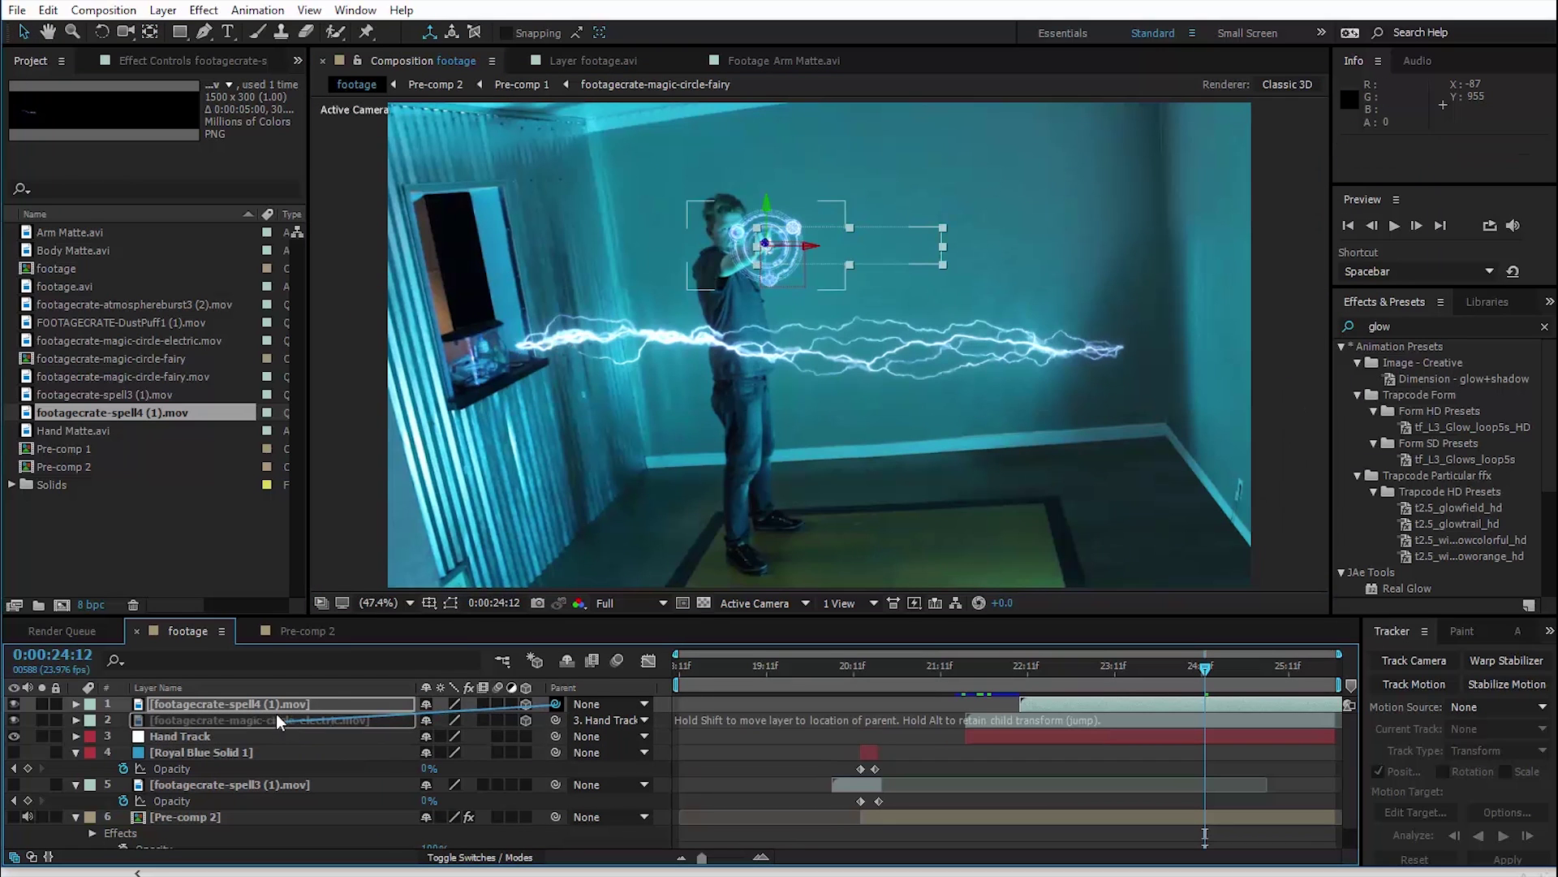
pyautogui.scroll(4, 793, 295)
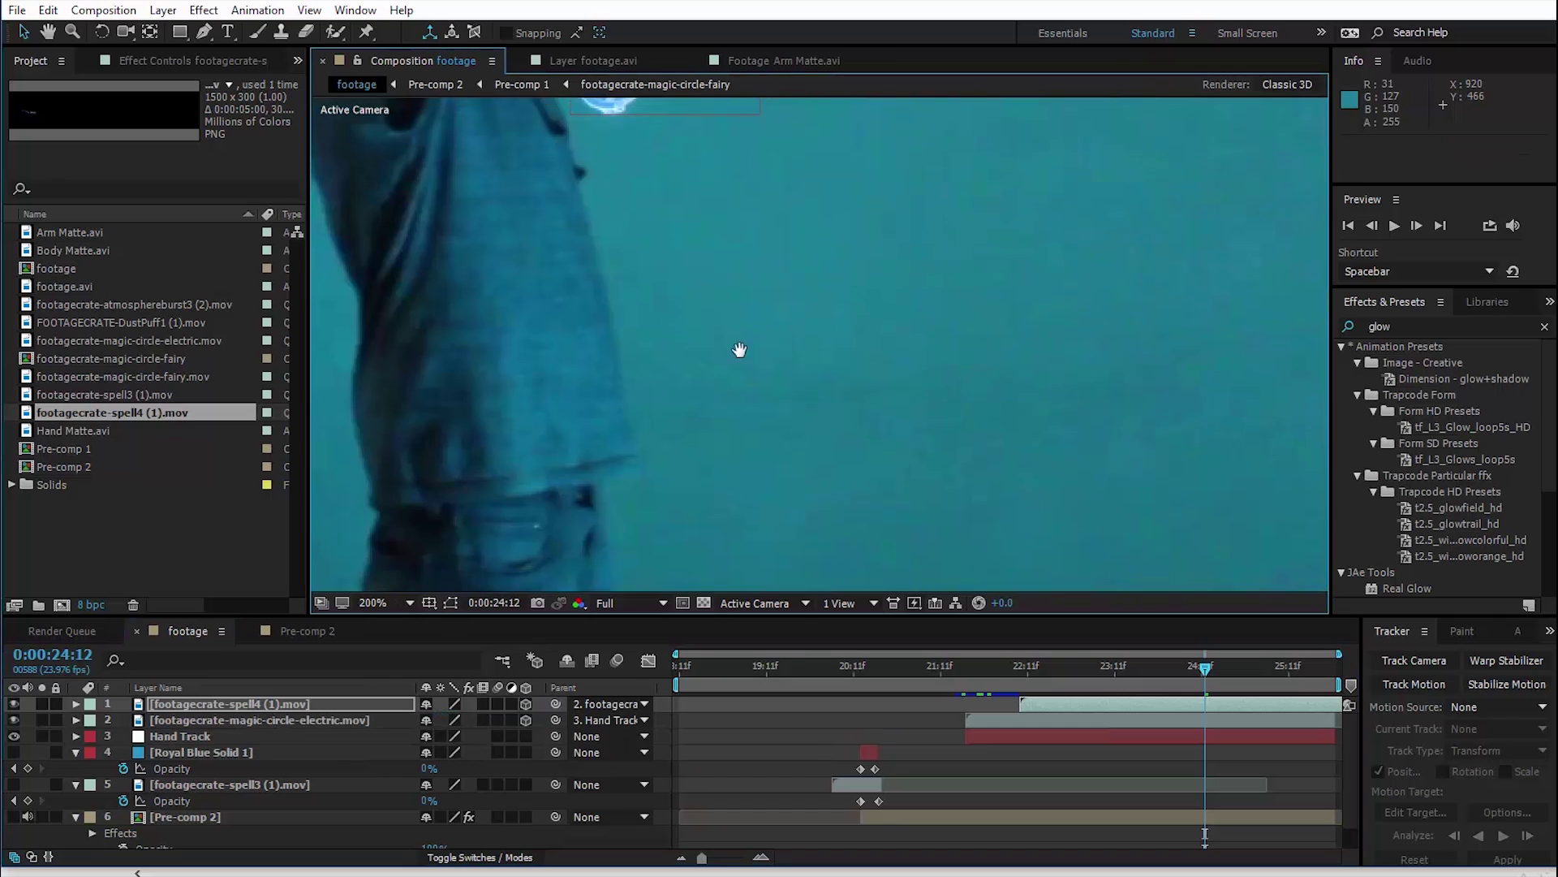
pyautogui.moveTo(739, 602); pyautogui.dragTo(599, 466)
pyautogui.scroll(-4, 732, 470)
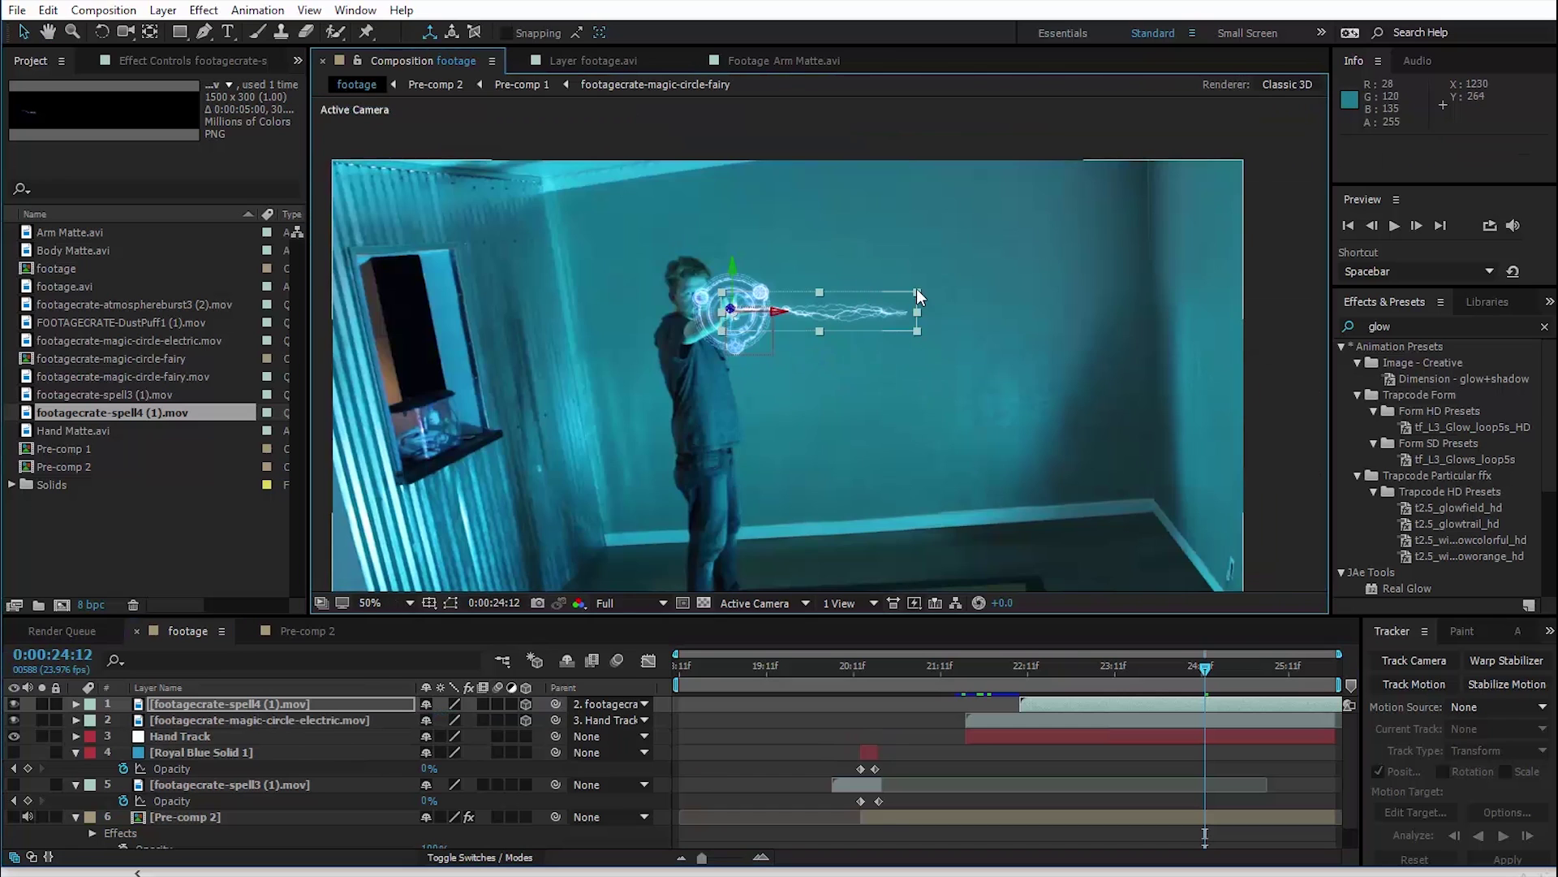
# Scale the spell4 lightning up to 471% and set its Y Rotation to 90°.
pyautogui.moveTo(917, 330); pyautogui.dragTo(1444, 440)
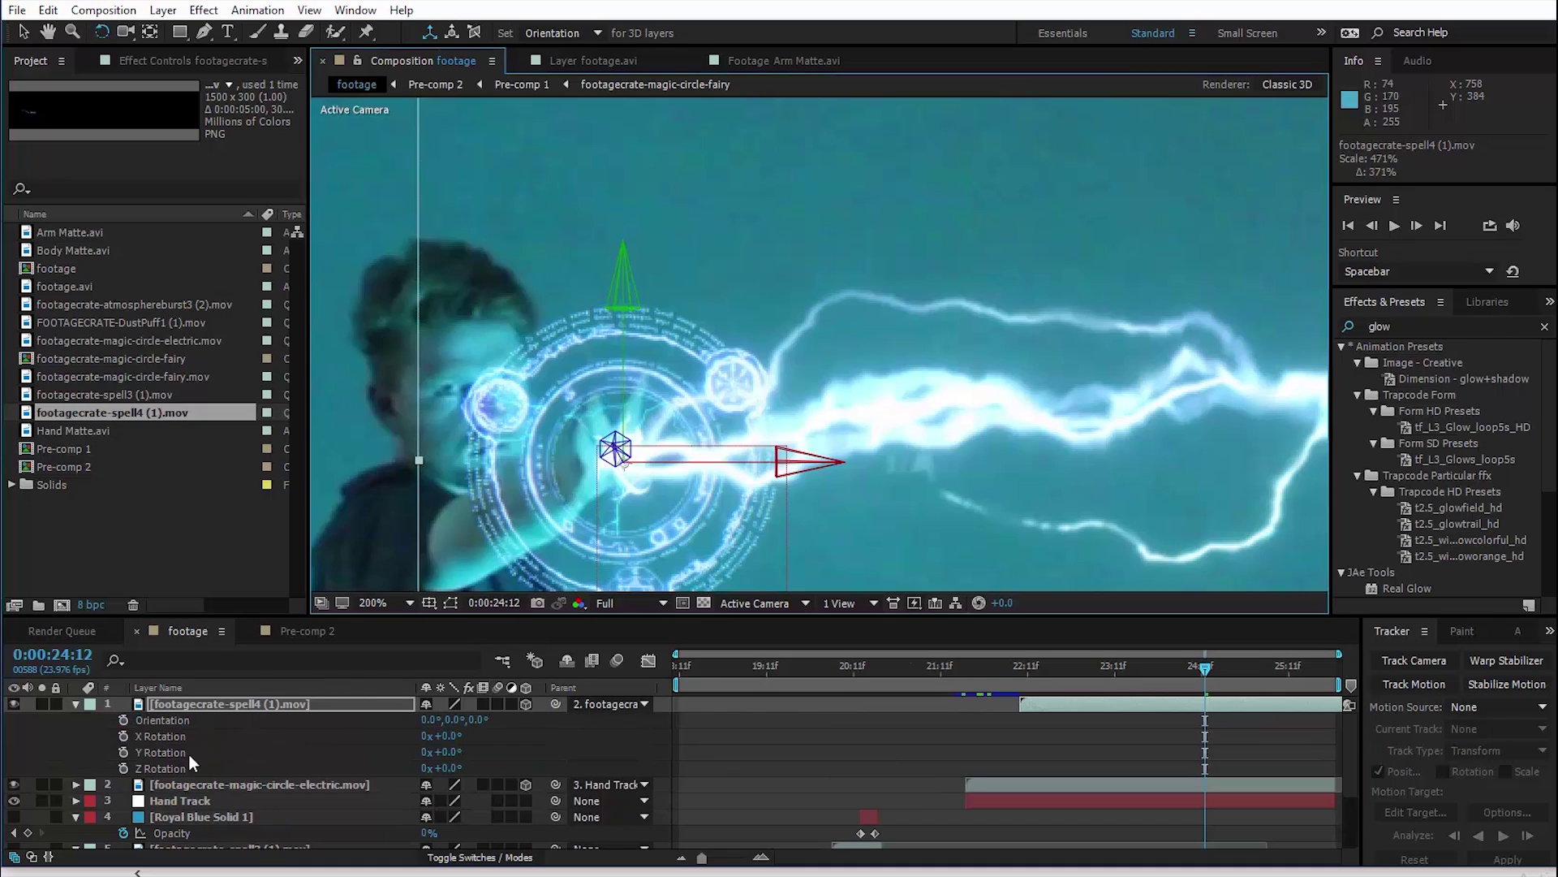
pyautogui.click(448, 753)
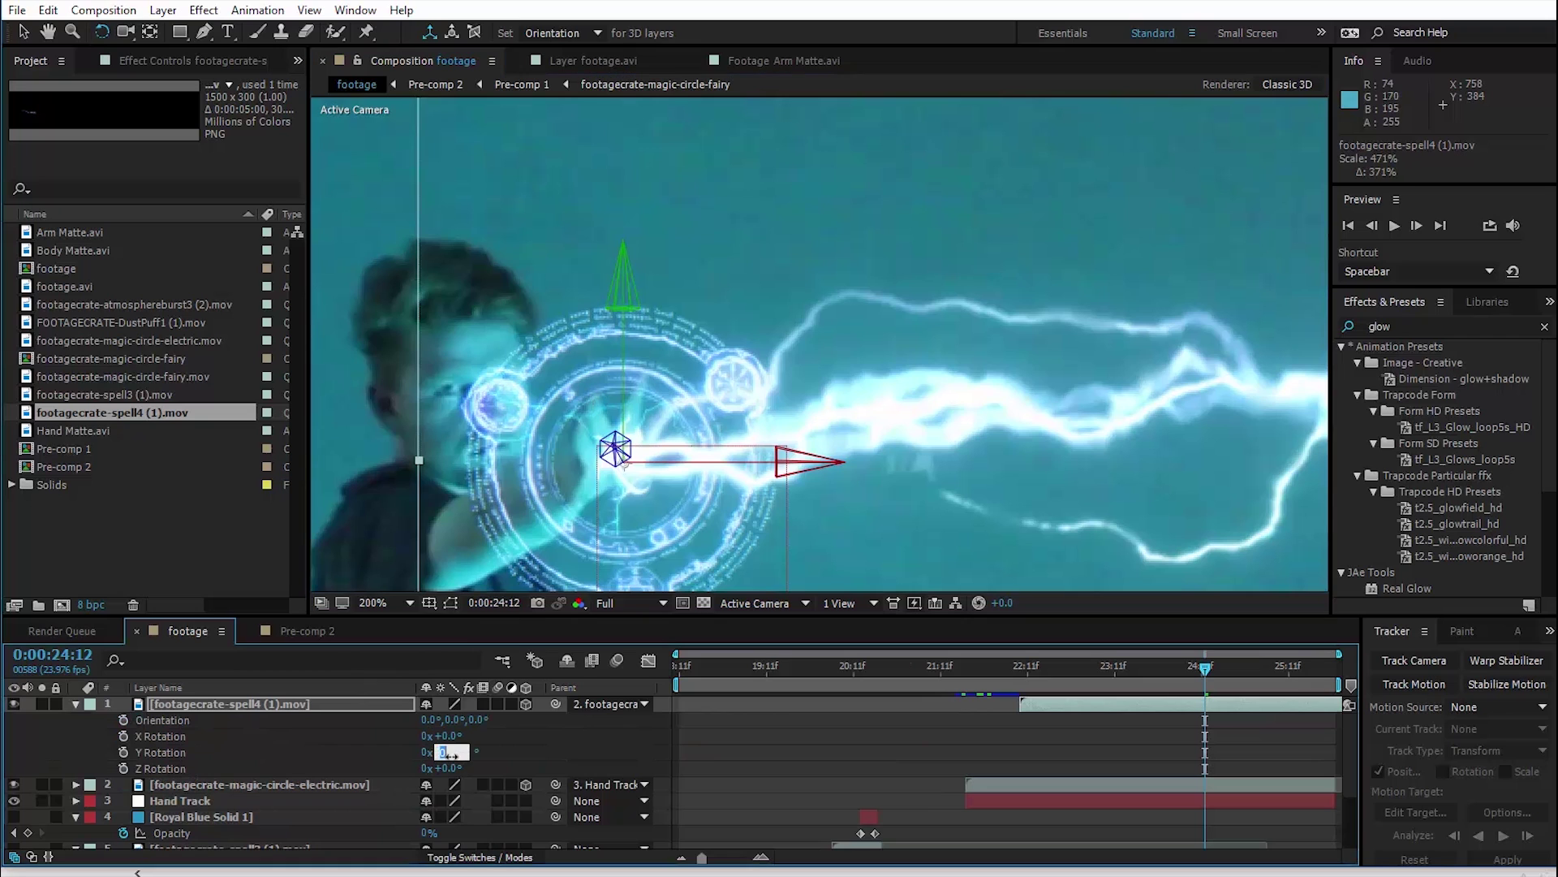
pyautogui.scroll(-2, 571, 439)
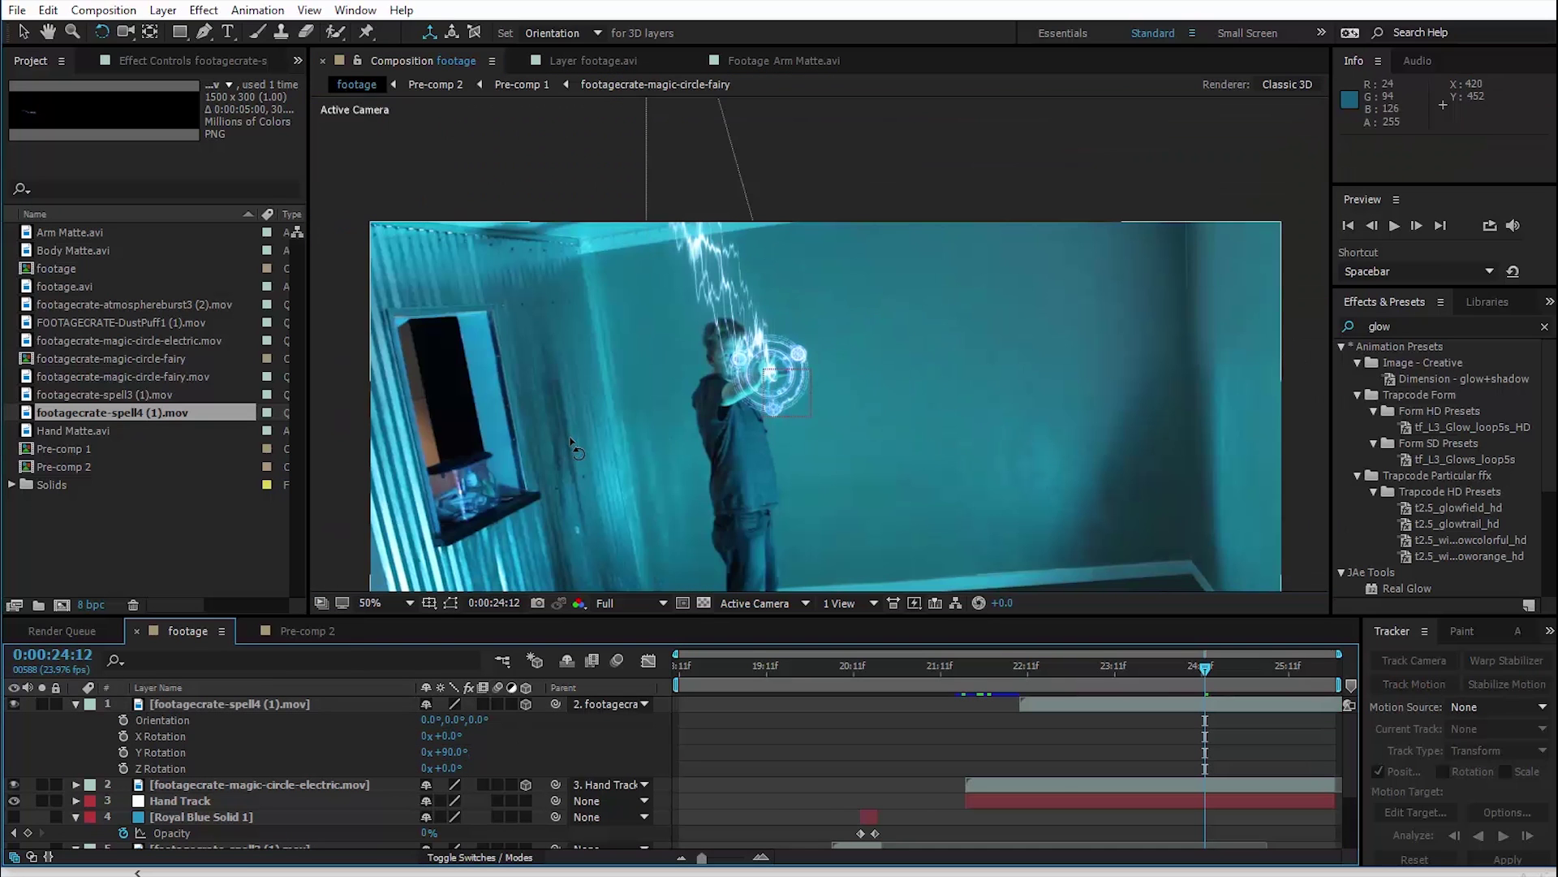
# Rotate the electric magic circle to an orientation of about 357.5°, 328°, 350.4° so the lightning shoots across the room away from the man.
pyautogui.press('.')
pyautogui.press('.')
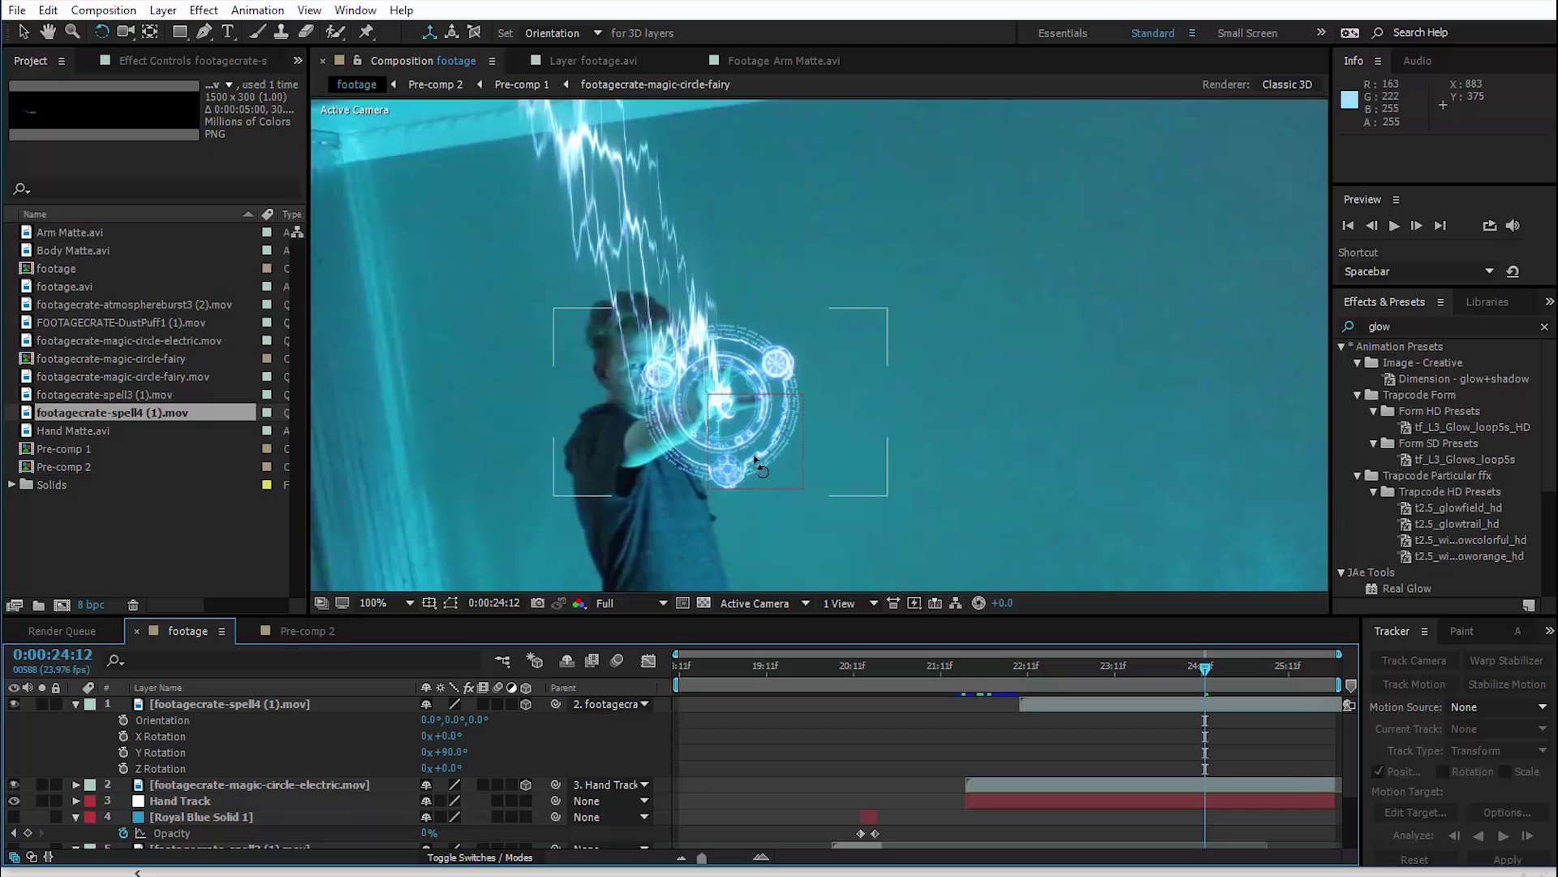
pyautogui.click(280, 787)
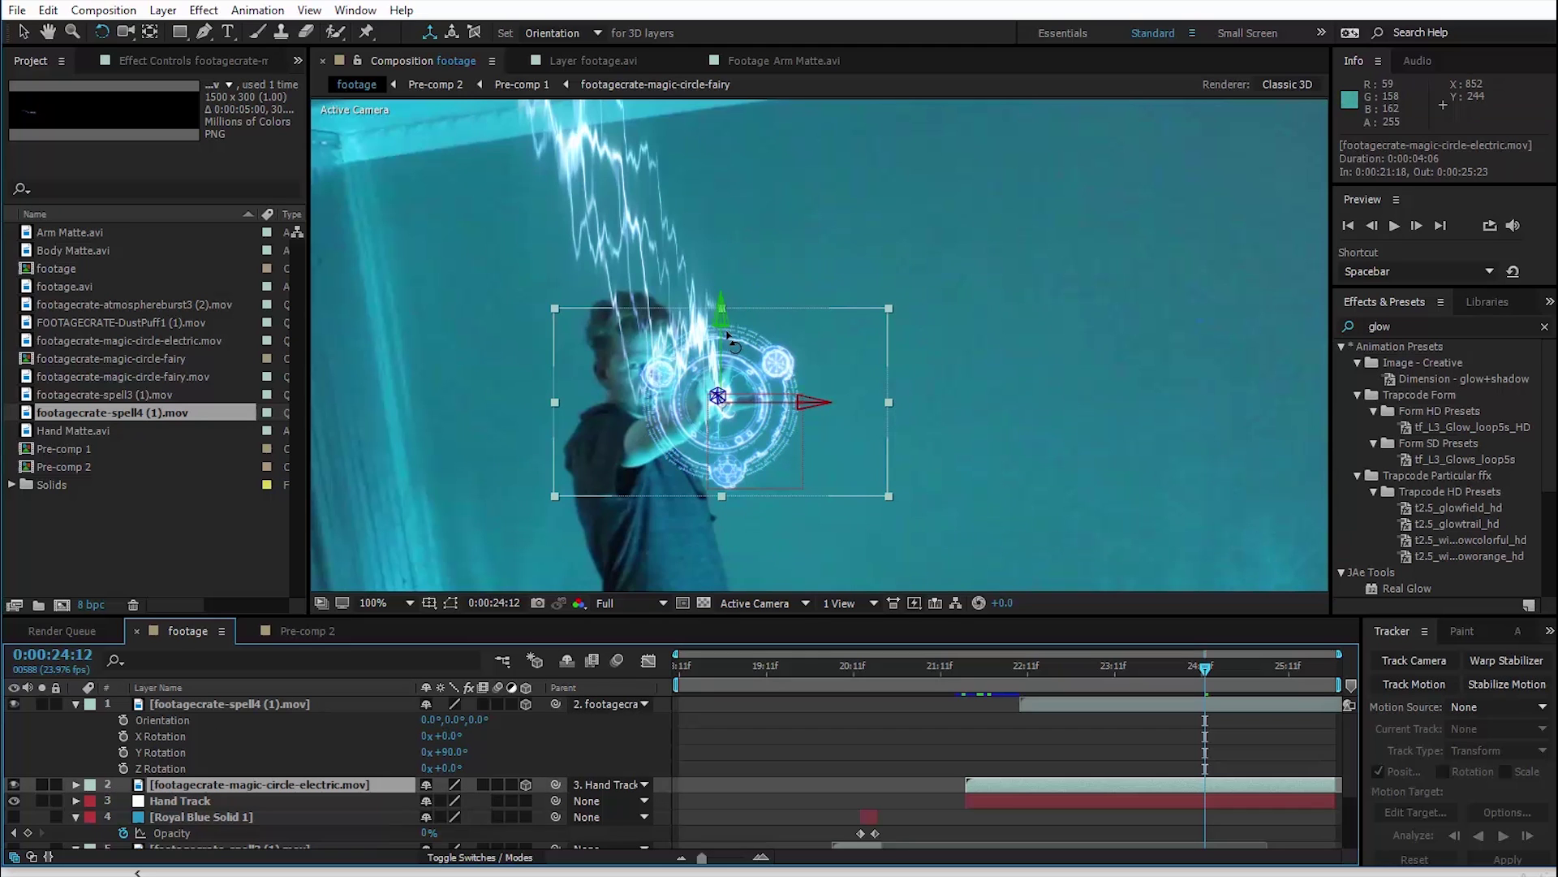
pyautogui.moveTo(718, 322); pyautogui.dragTo(750, 321)
pyautogui.scroll(-1, 926, 333)
pyautogui.moveTo(871, 337); pyautogui.dragTo(676, 341)
pyautogui.moveTo(574, 345); pyautogui.dragTo(575, 348)
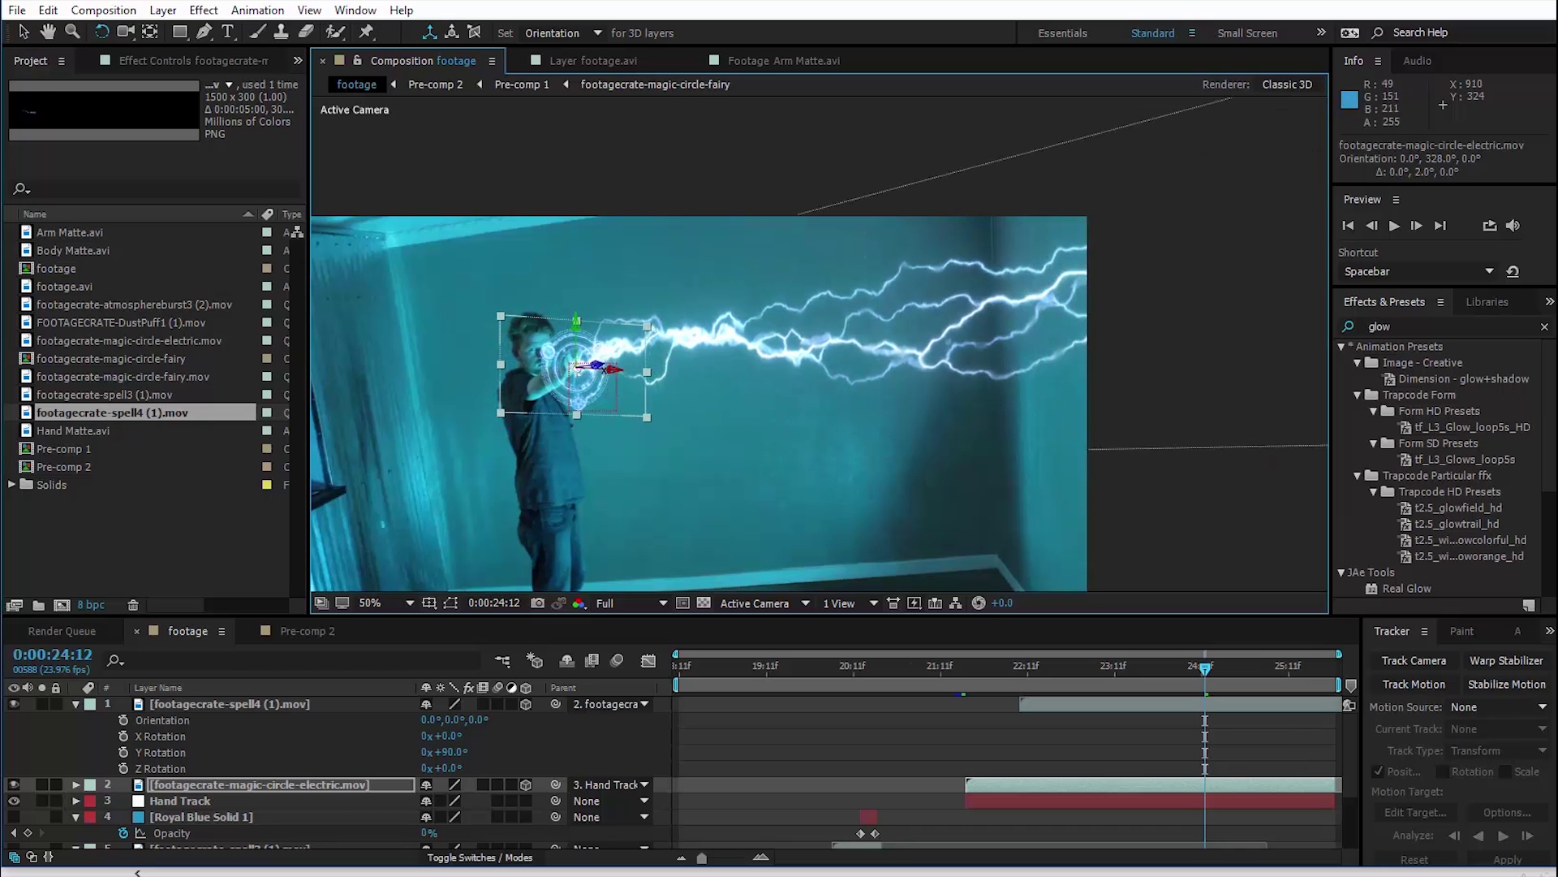
pyautogui.moveTo(683, 345); pyautogui.dragTo(683, 347)
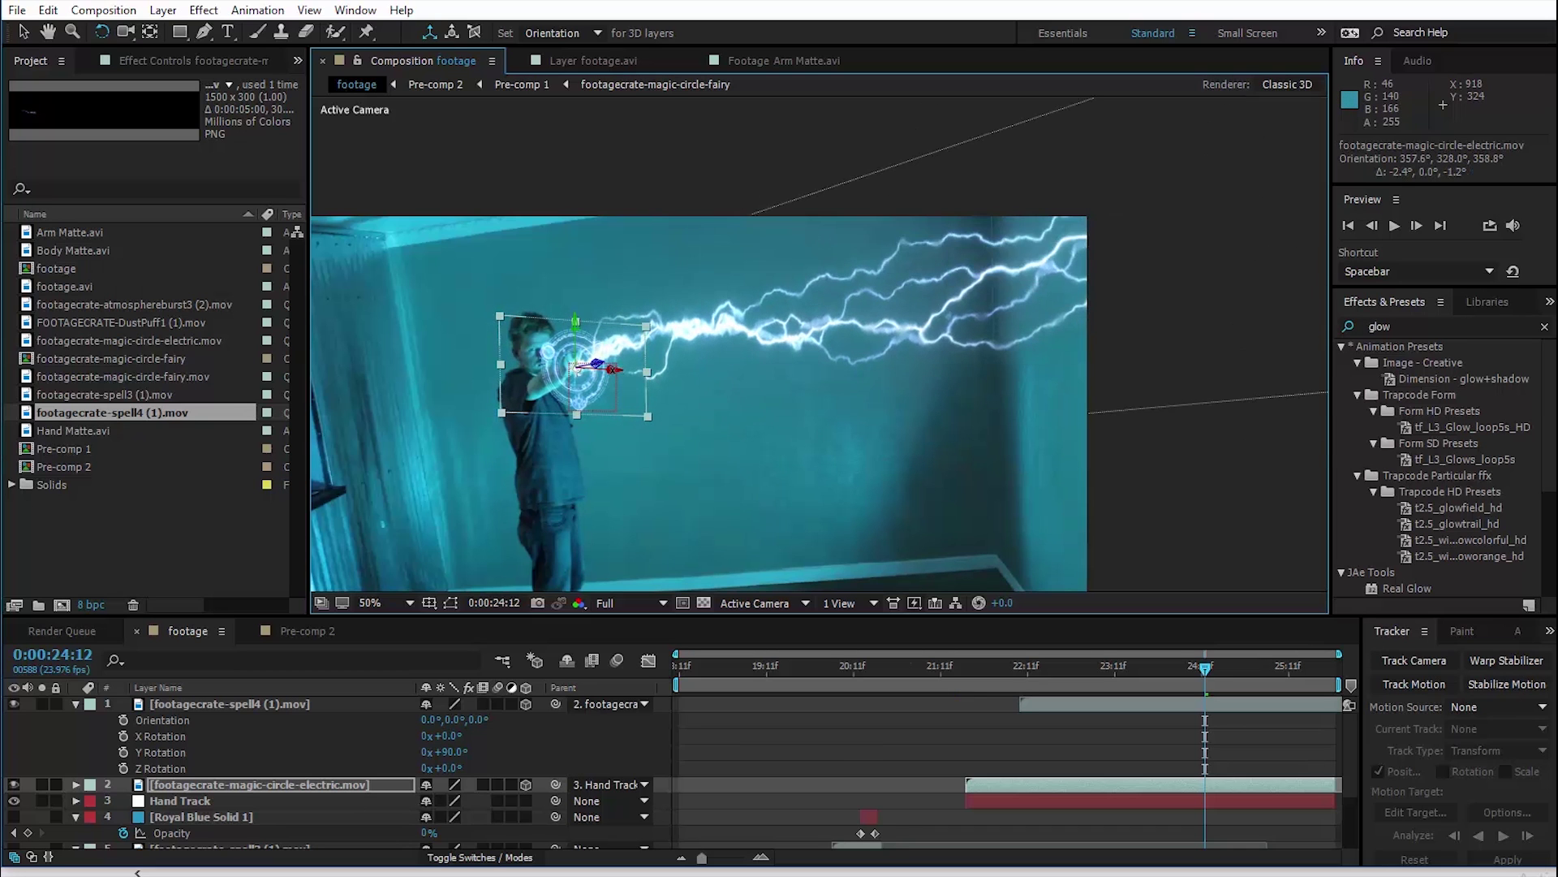
pyautogui.moveTo(595, 365); pyautogui.dragTo(571, 365)
# Move the electric magic circle forward in 3D space in front of the man's hand, to about 34.8, 7.2, -23.1.
pyautogui.scroll(1, 570, 365)
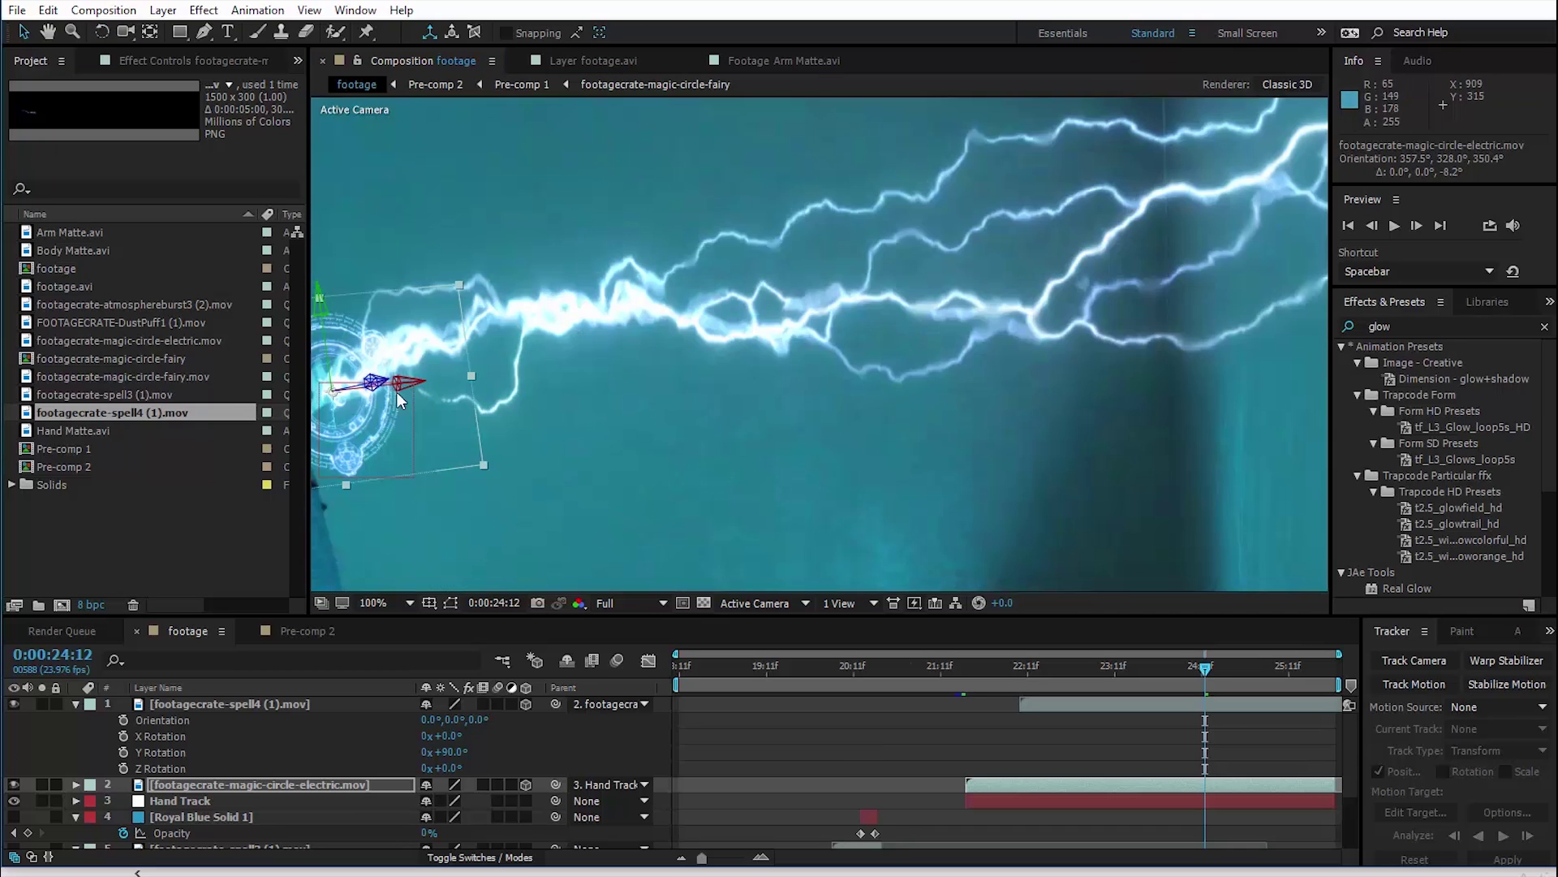
pyautogui.moveTo(402, 416); pyautogui.dragTo(596, 376)
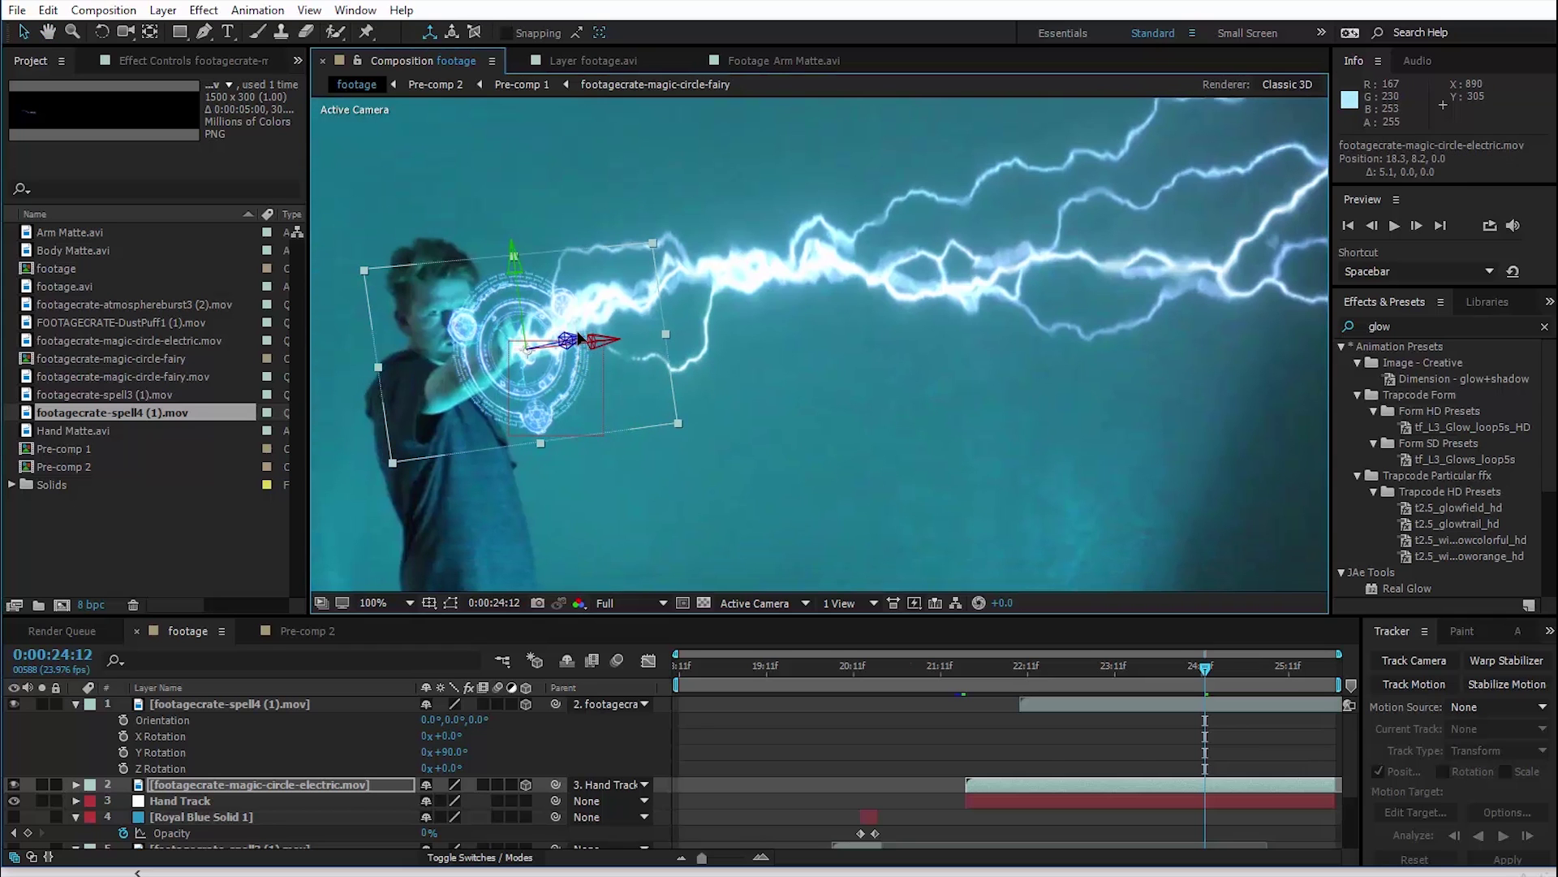
pyautogui.moveTo(578, 339); pyautogui.dragTo(737, 404)
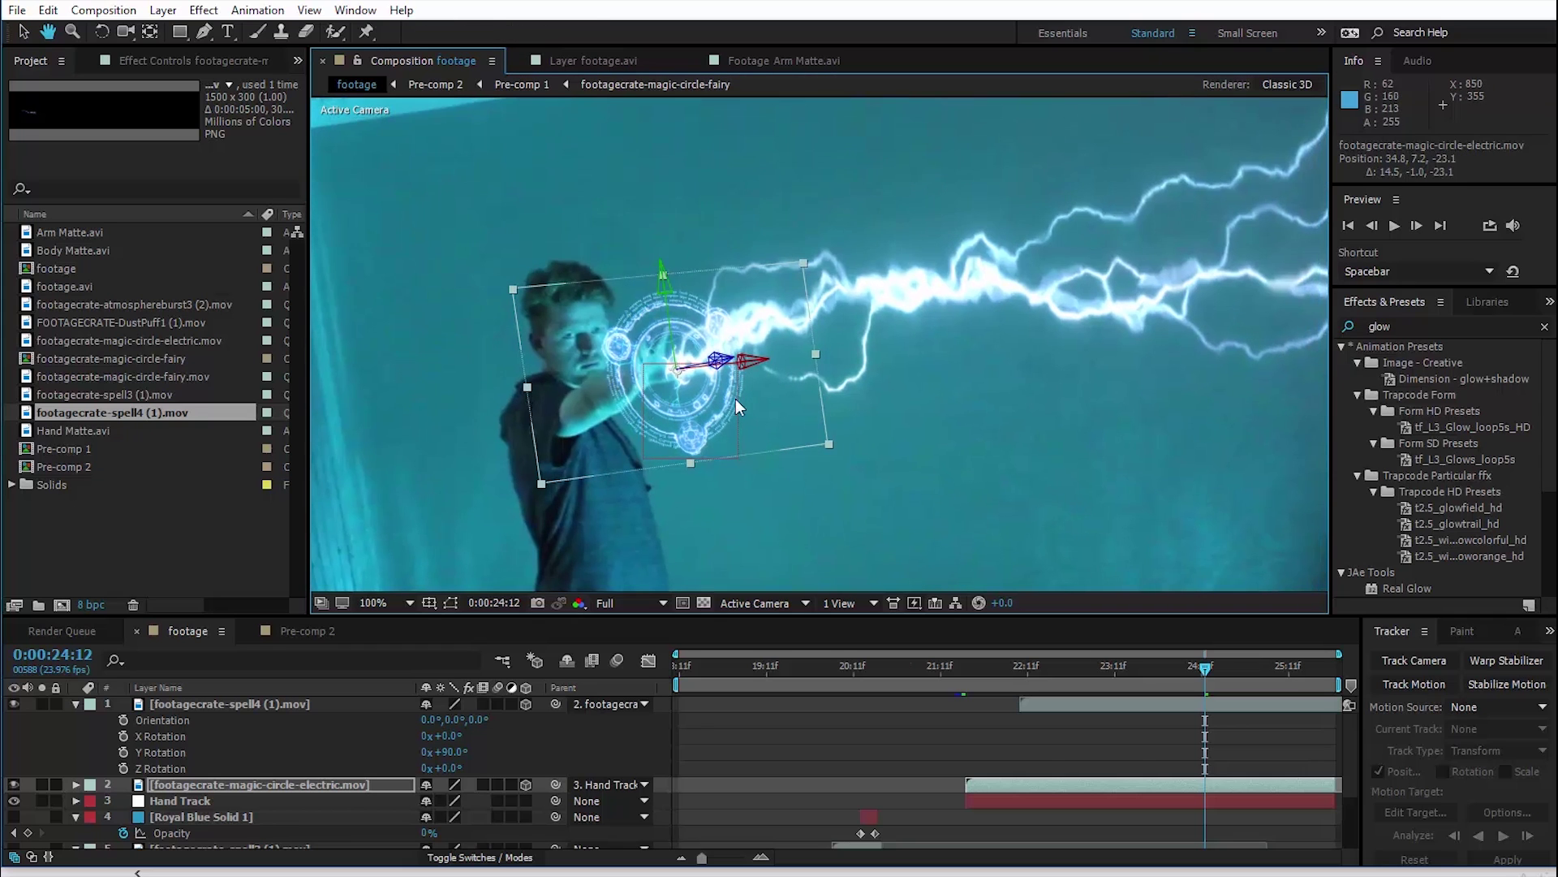
# Duplicate the electric magic circle layer, scale the copy down and offset it forward to about 55, 5.8, -55.4.
pyautogui.click(274, 786)
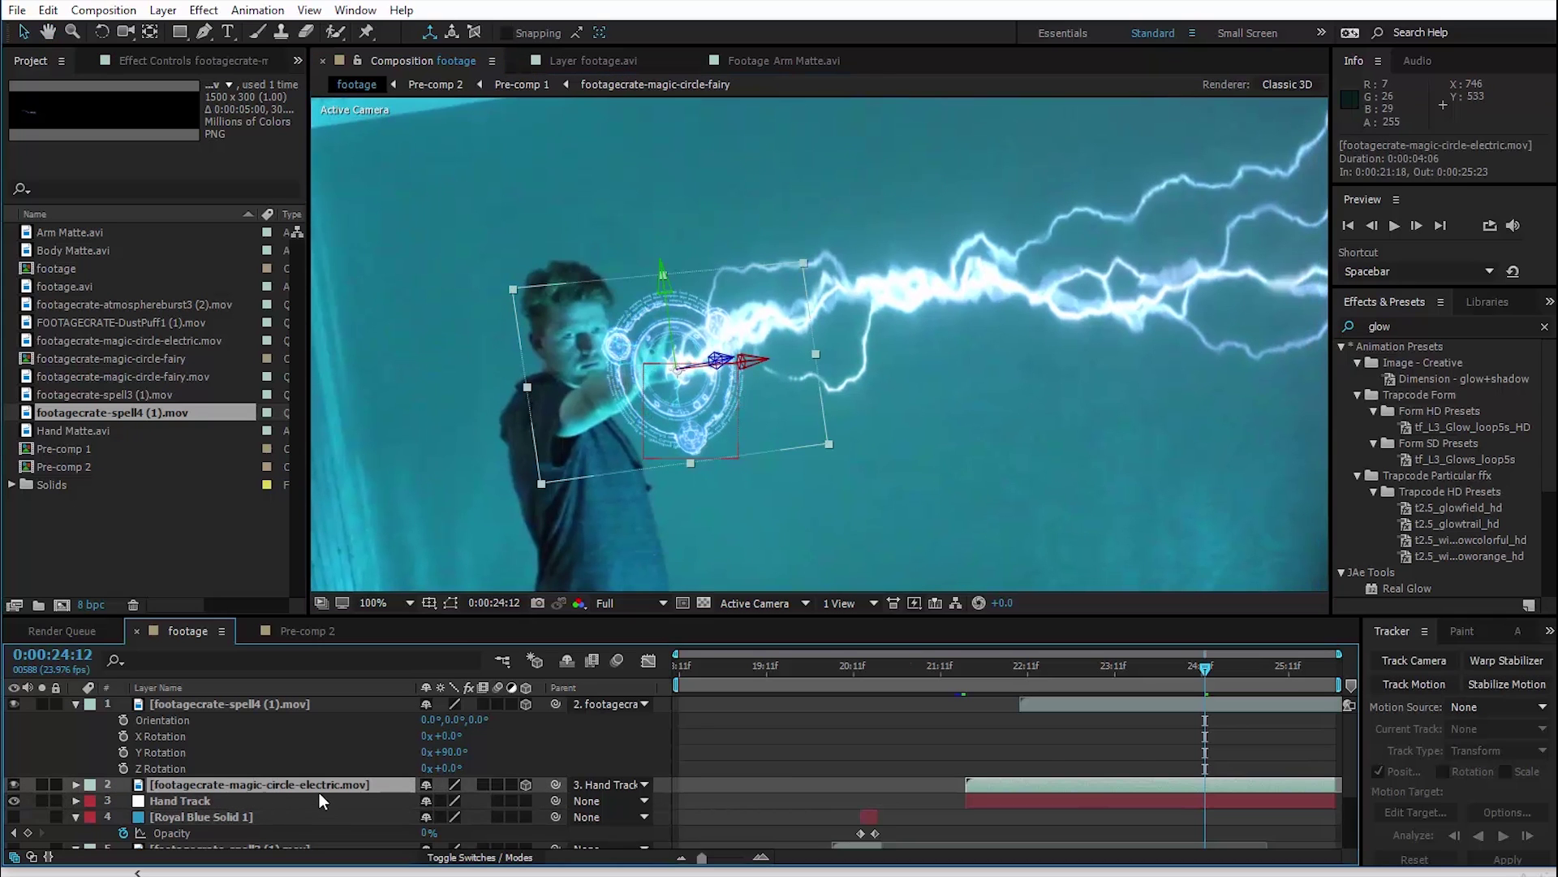
pyautogui.hotkey('ctrl', 'd')
pyautogui.moveTo(828, 447); pyautogui.dragTo(777, 419)
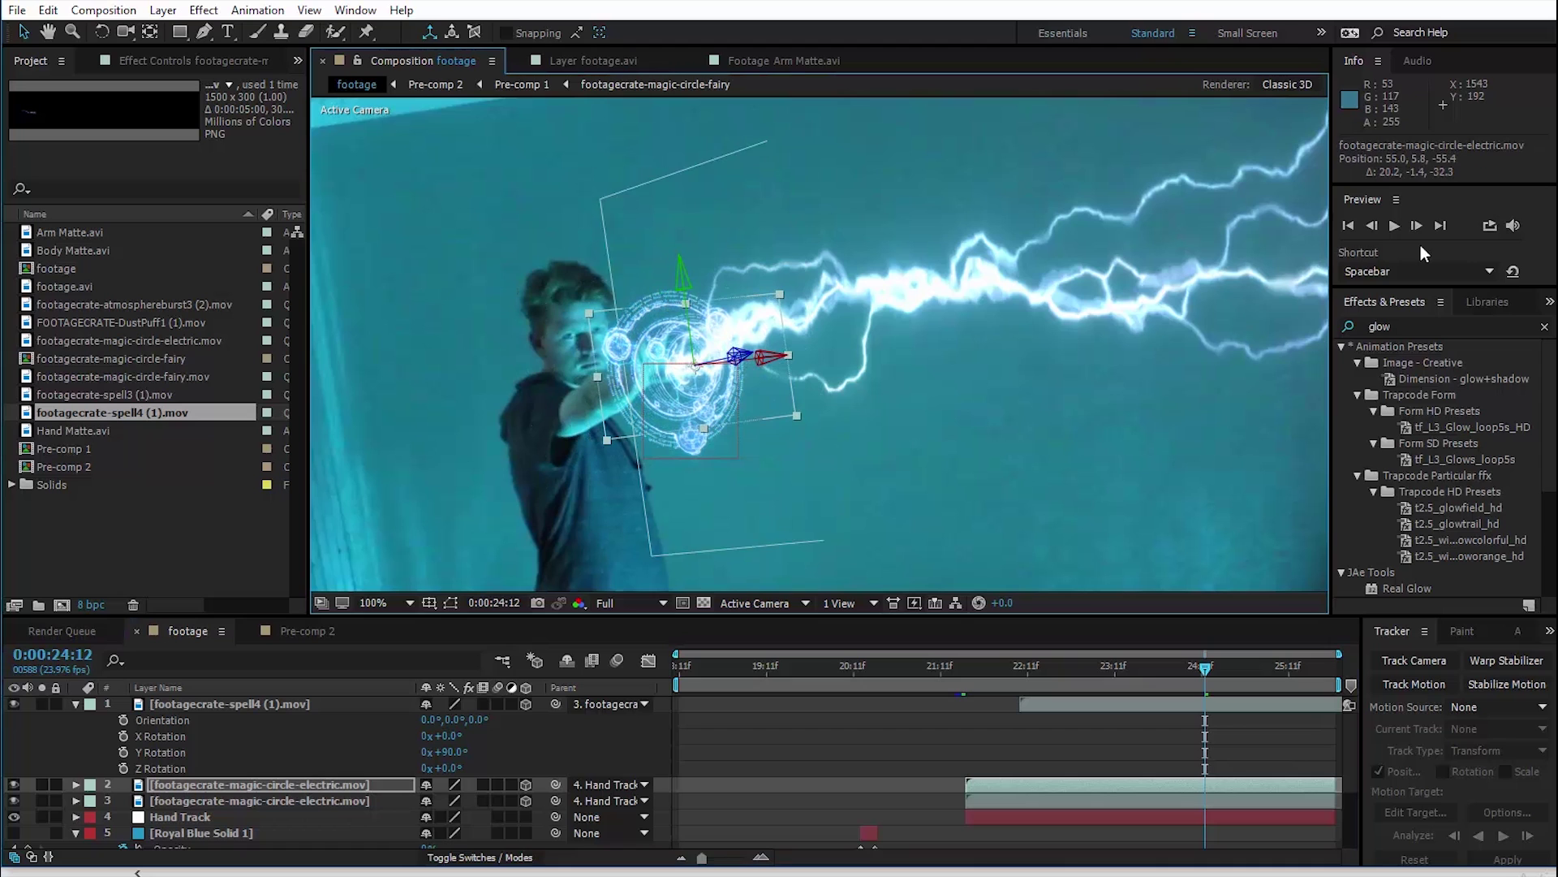
# Apply Fast Blur with a blurriness of 9.0 to the duplicated circle and delay the layer three frames to start at 0:00:21:21.
pyautogui.write('fast')
pyautogui.doubleClick(1404, 491)
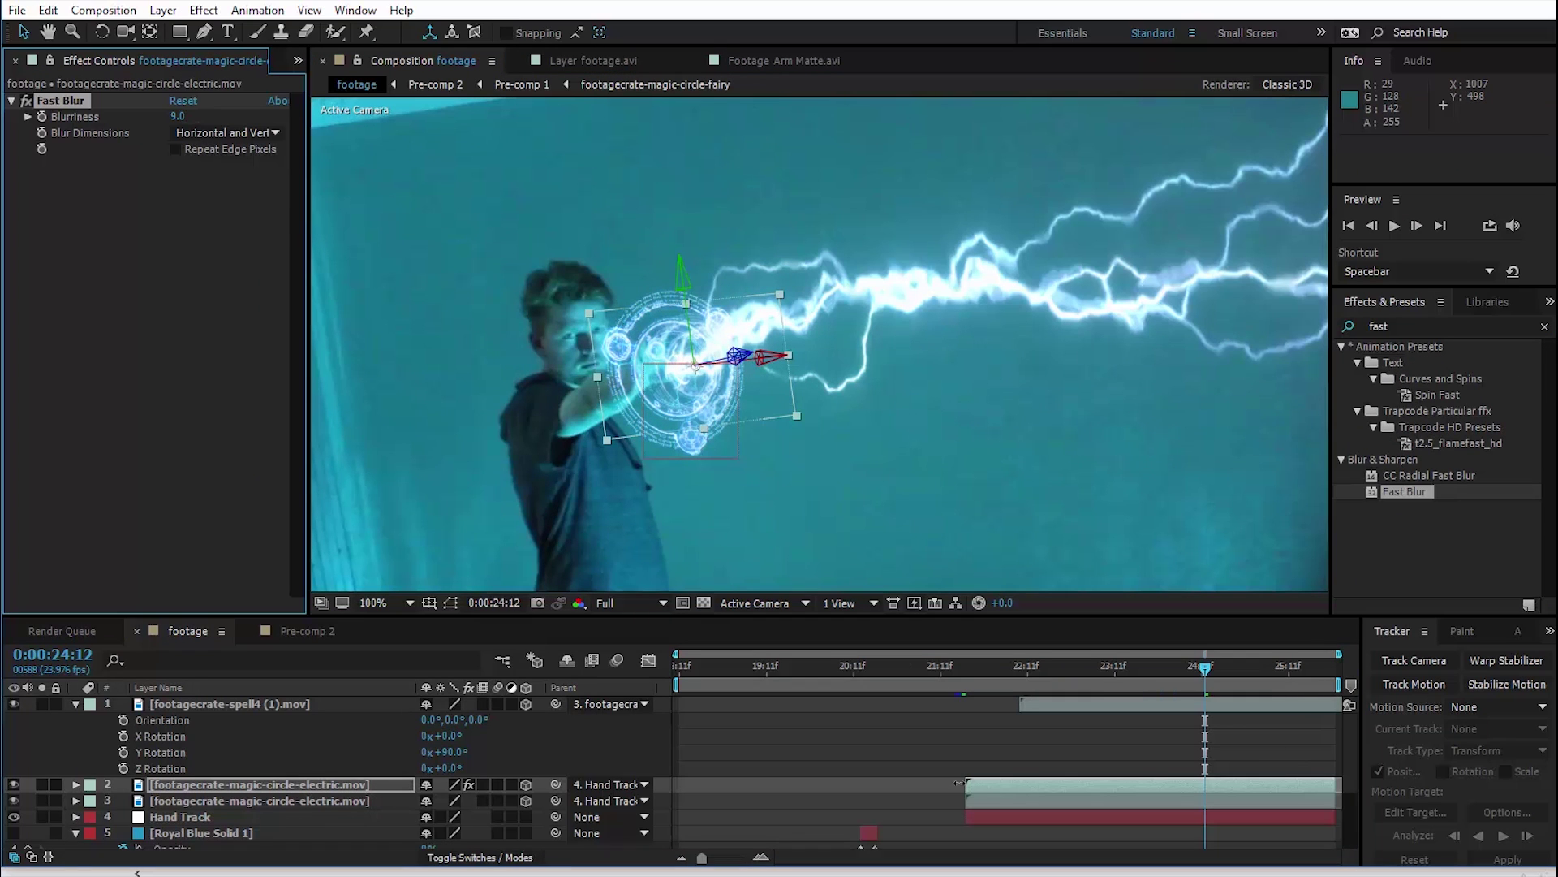
pyautogui.moveTo(985, 781); pyautogui.dragTo(995, 784)
pyautogui.hotkey('shift', '/')
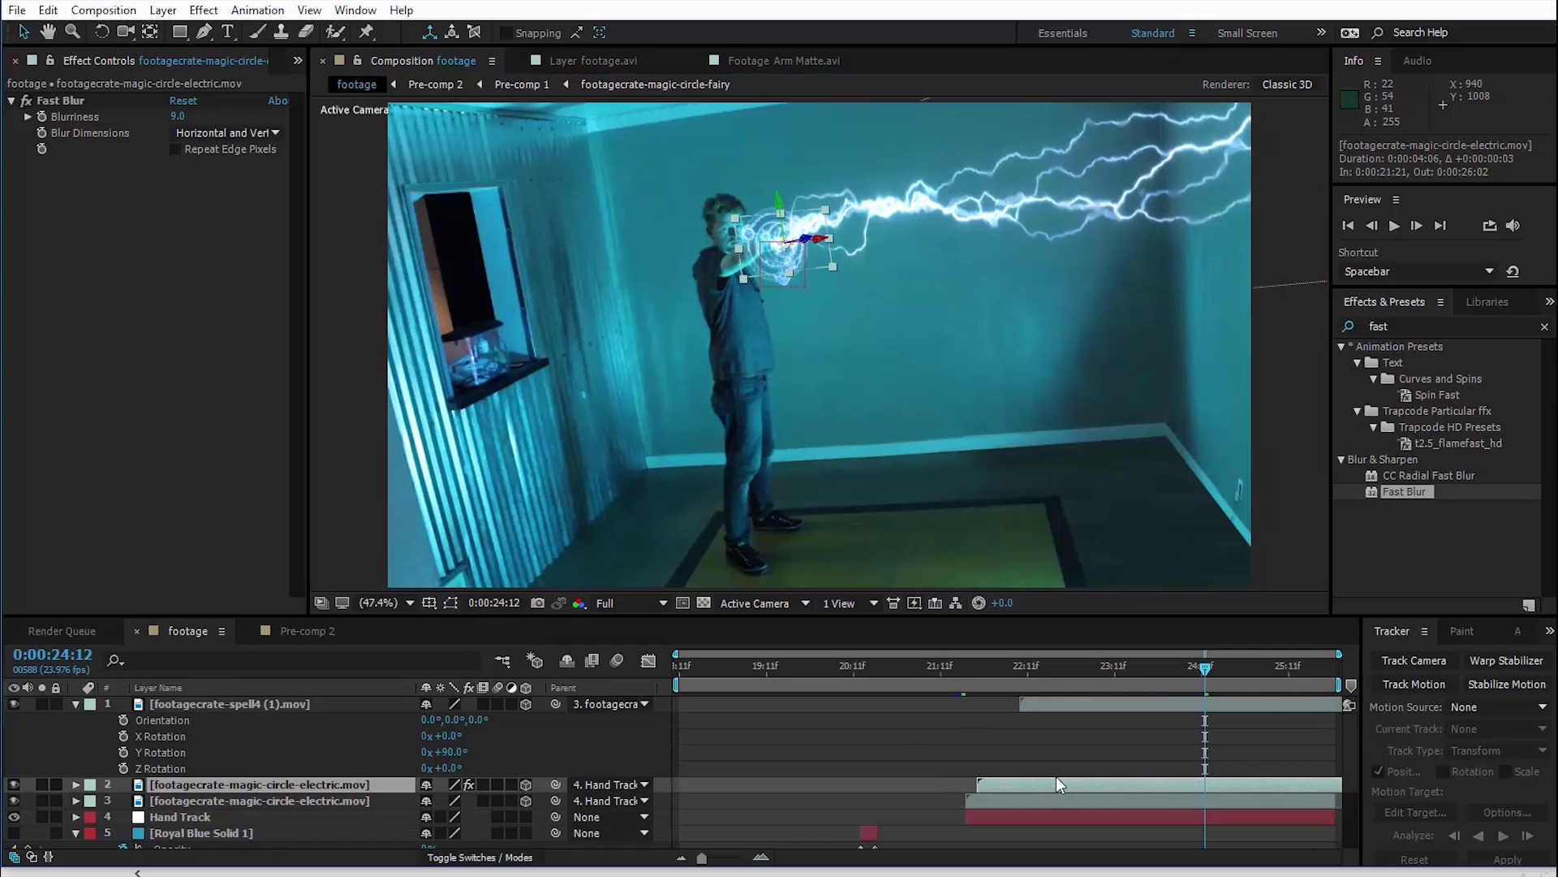
# Collapse the expanded properties of the Royal Blue Solid 1, footagecrate-spell3 and Pre-comp 2 layers.
pyautogui.scroll(-3, 57, 825)
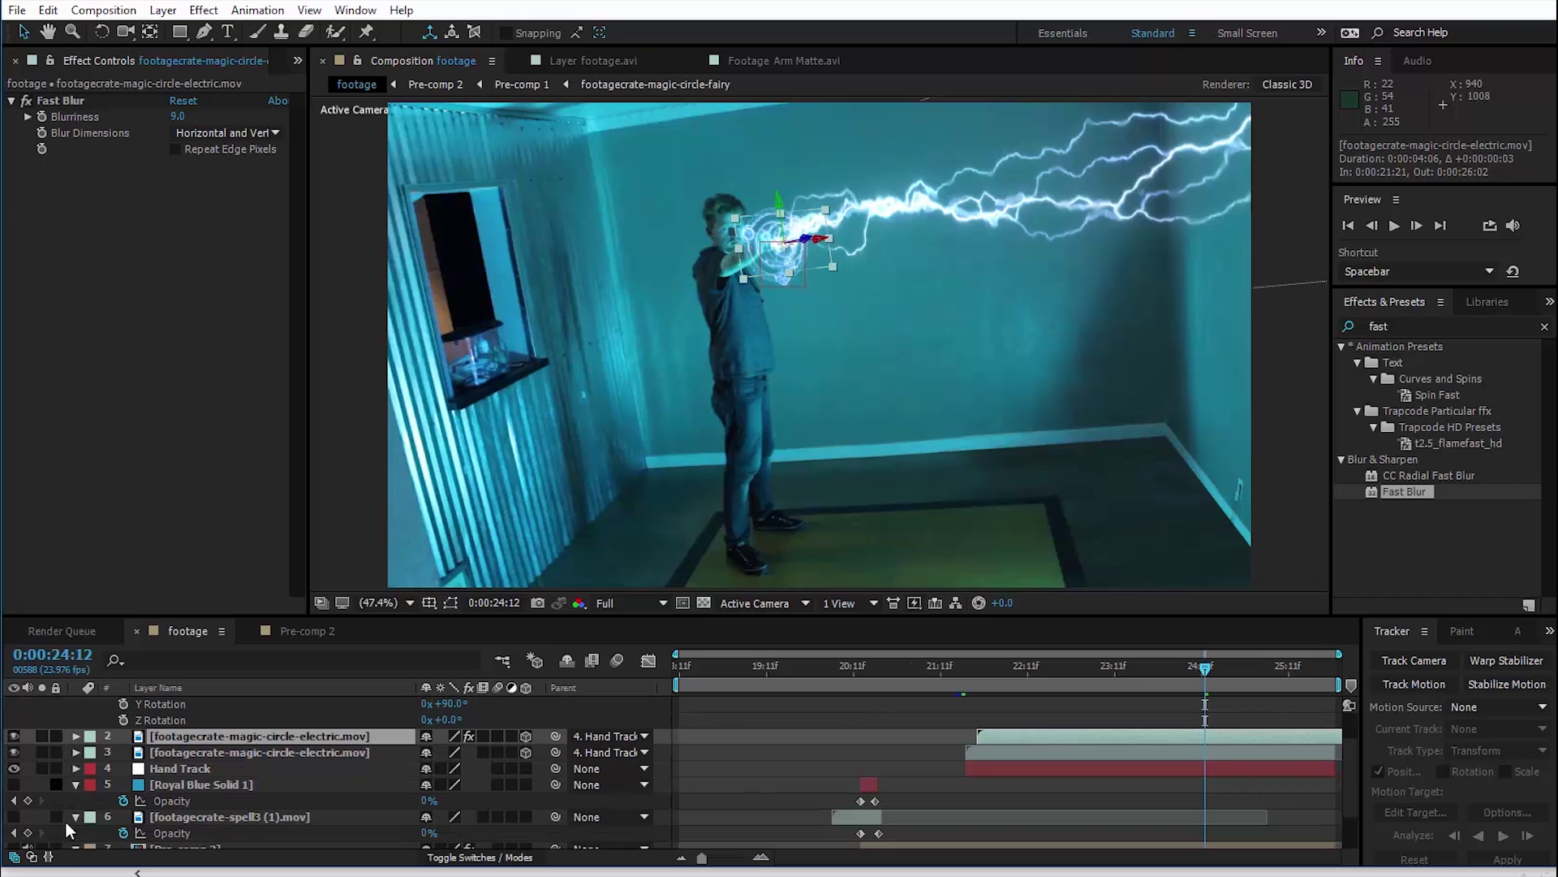
pyautogui.click(75, 786)
pyautogui.click(76, 801)
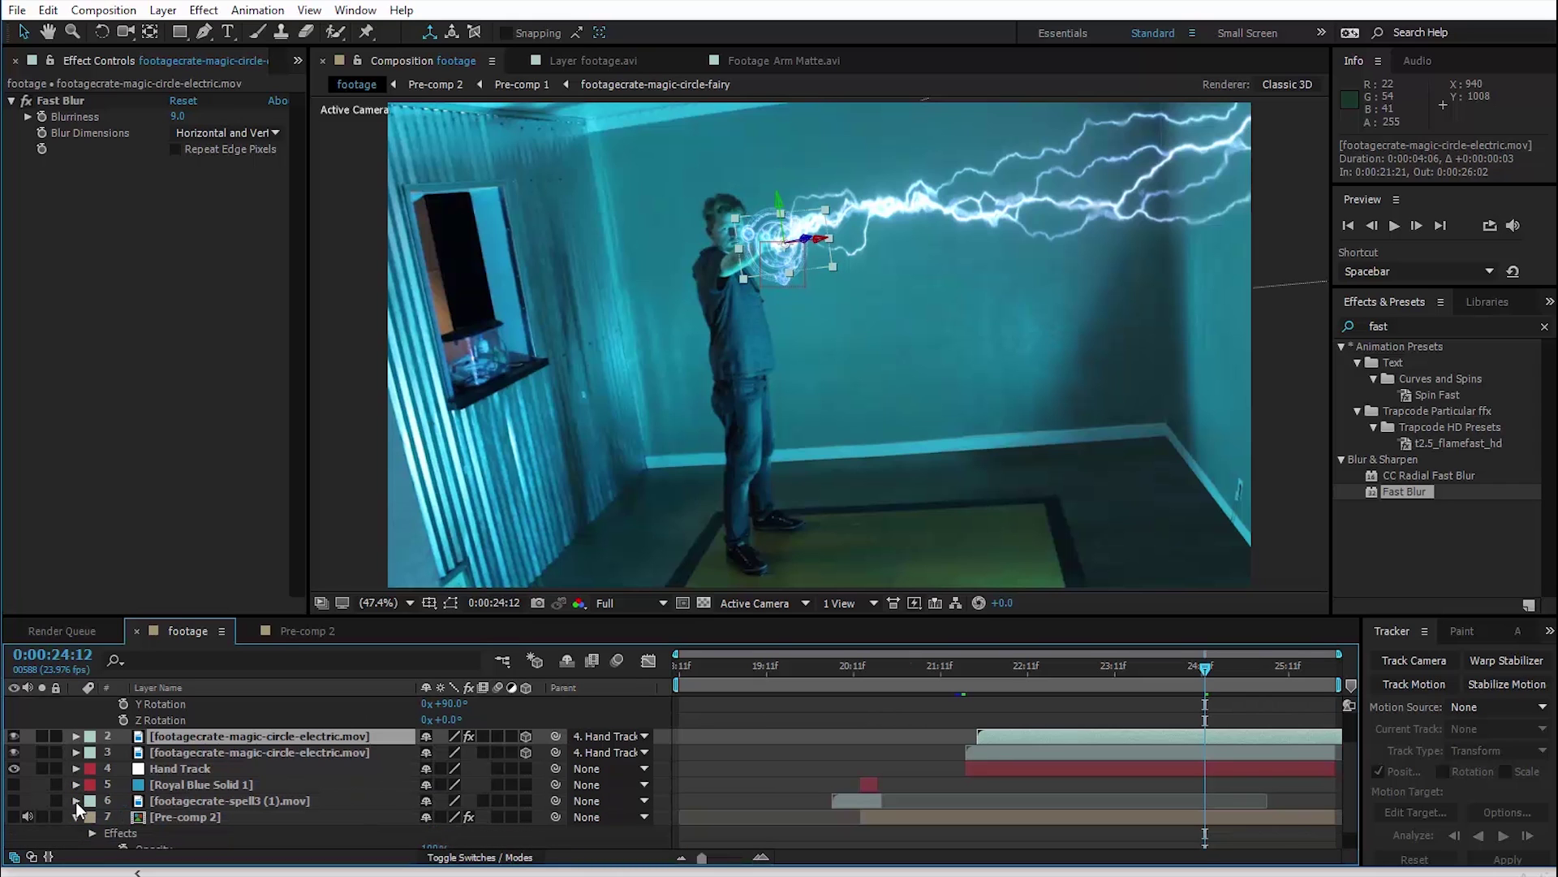
pyautogui.click(75, 819)
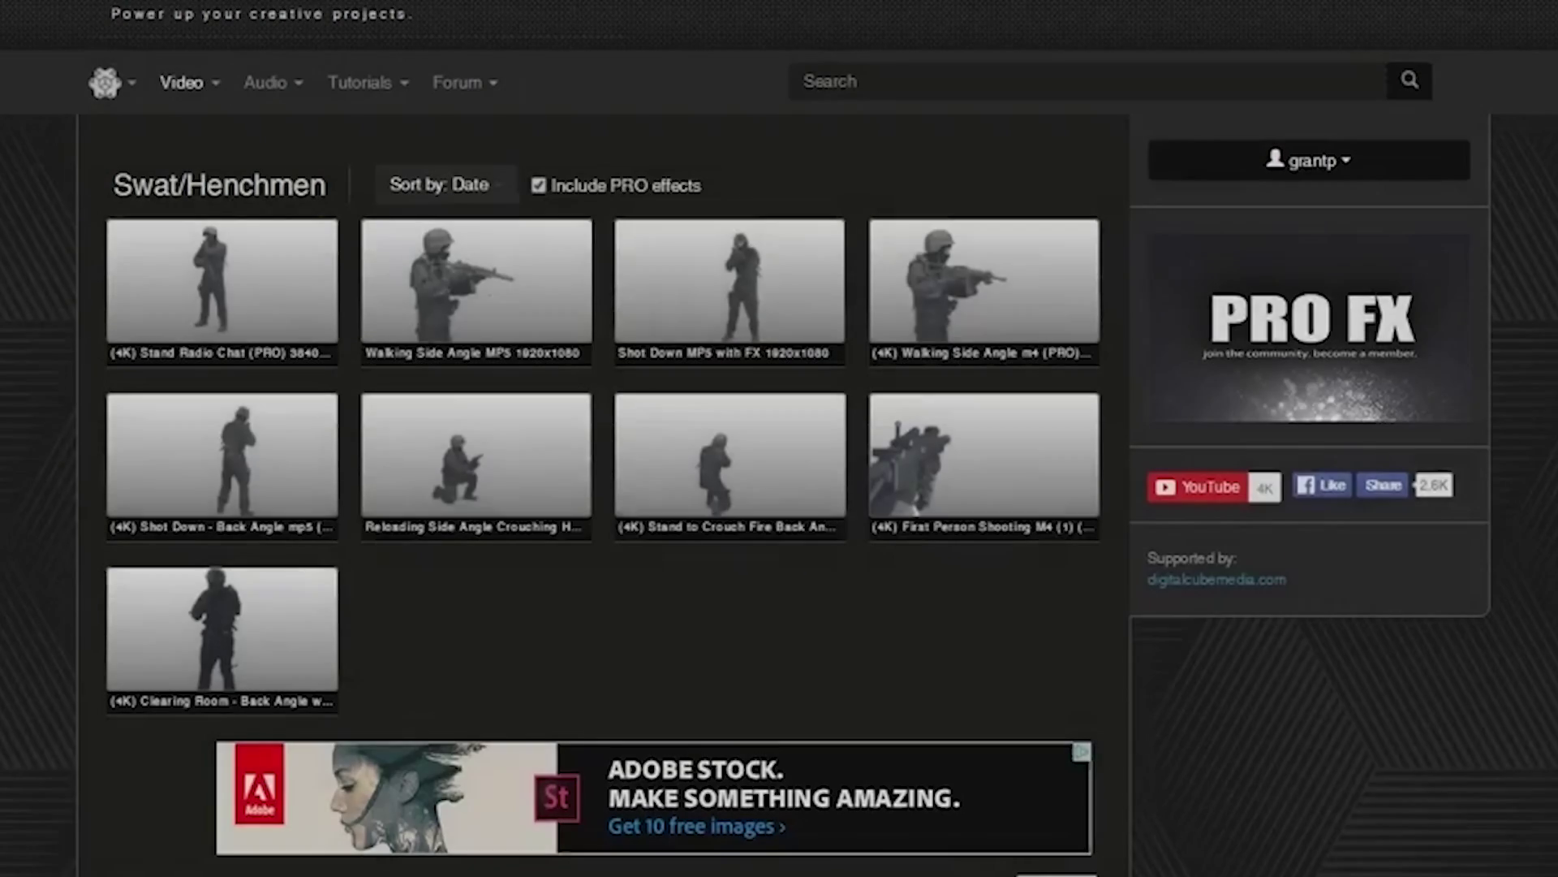
# On the FootageCrate website, preview the First Person Shooting M4 (1) and Shot Down MP5 with FX clips in Swat/Henchmen.
pyautogui.click(984, 464)
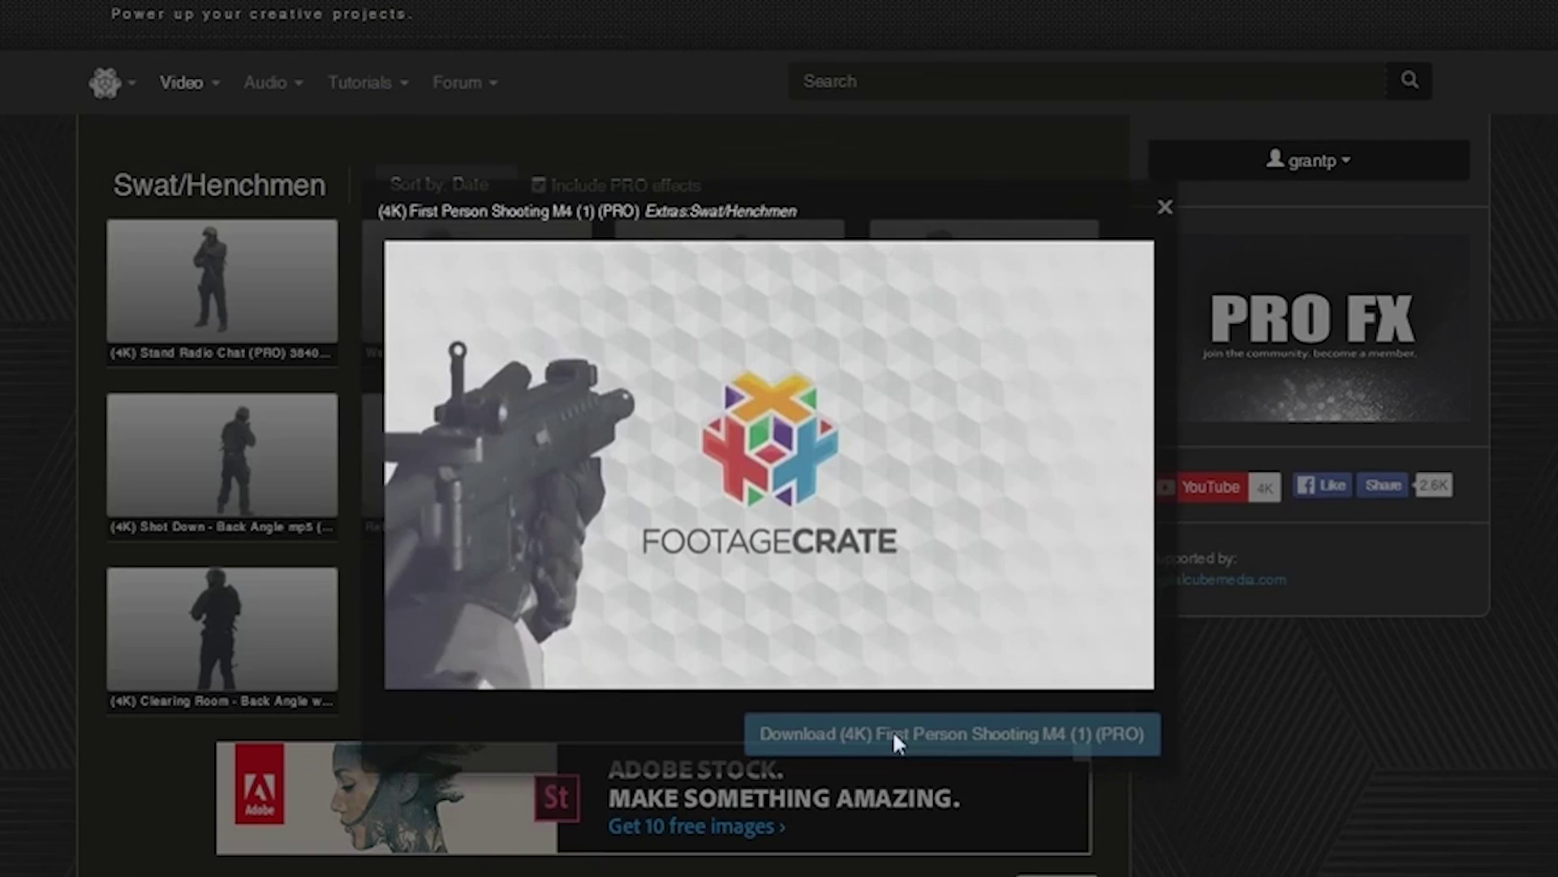
pyautogui.click(1164, 208)
pyautogui.click(728, 285)
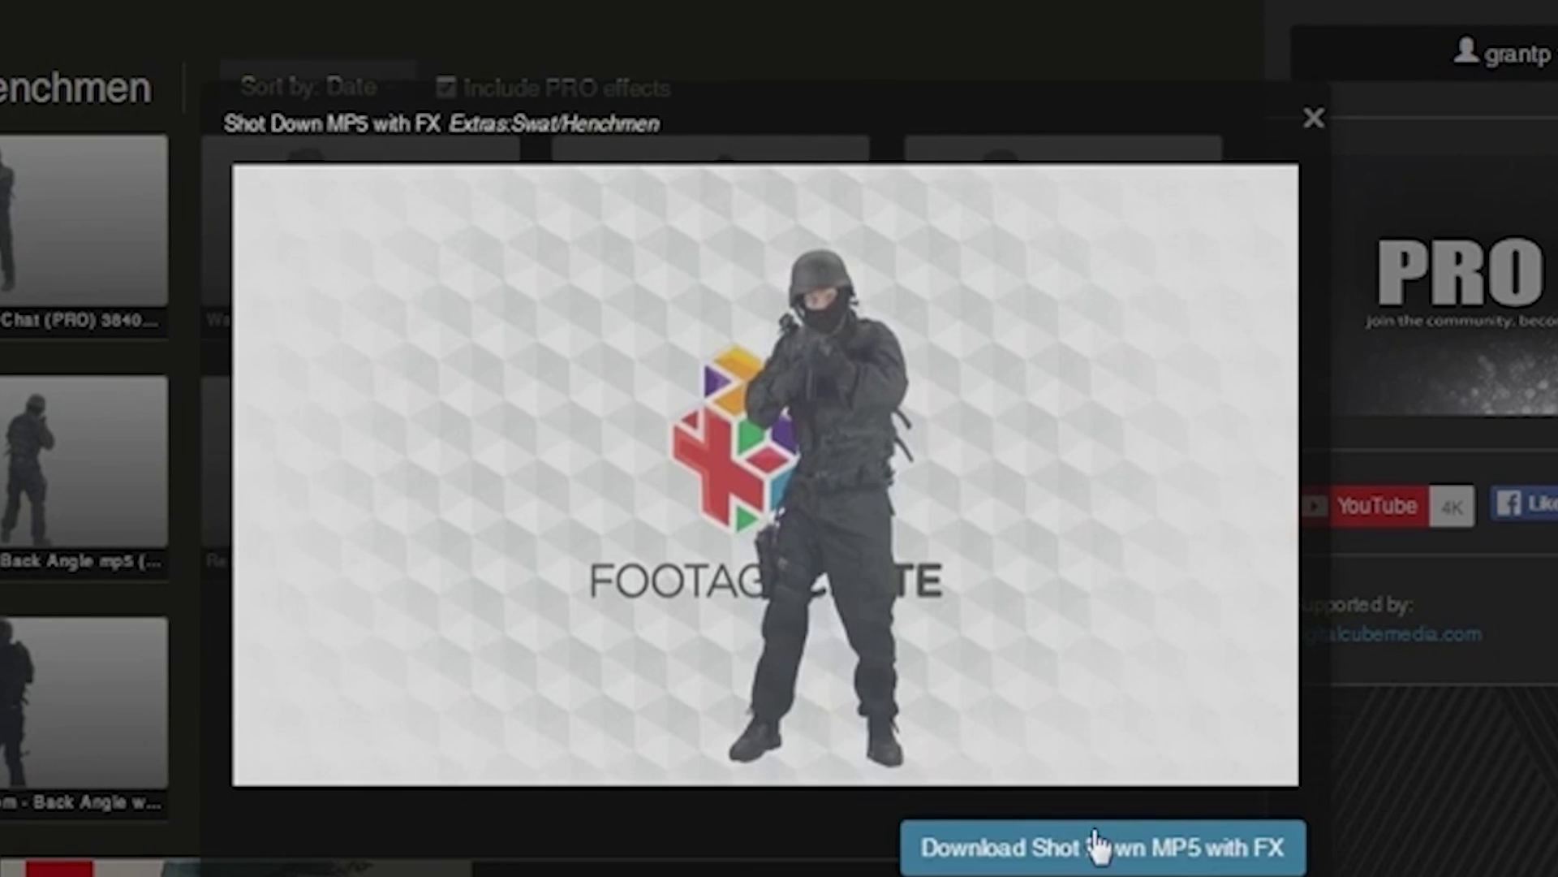